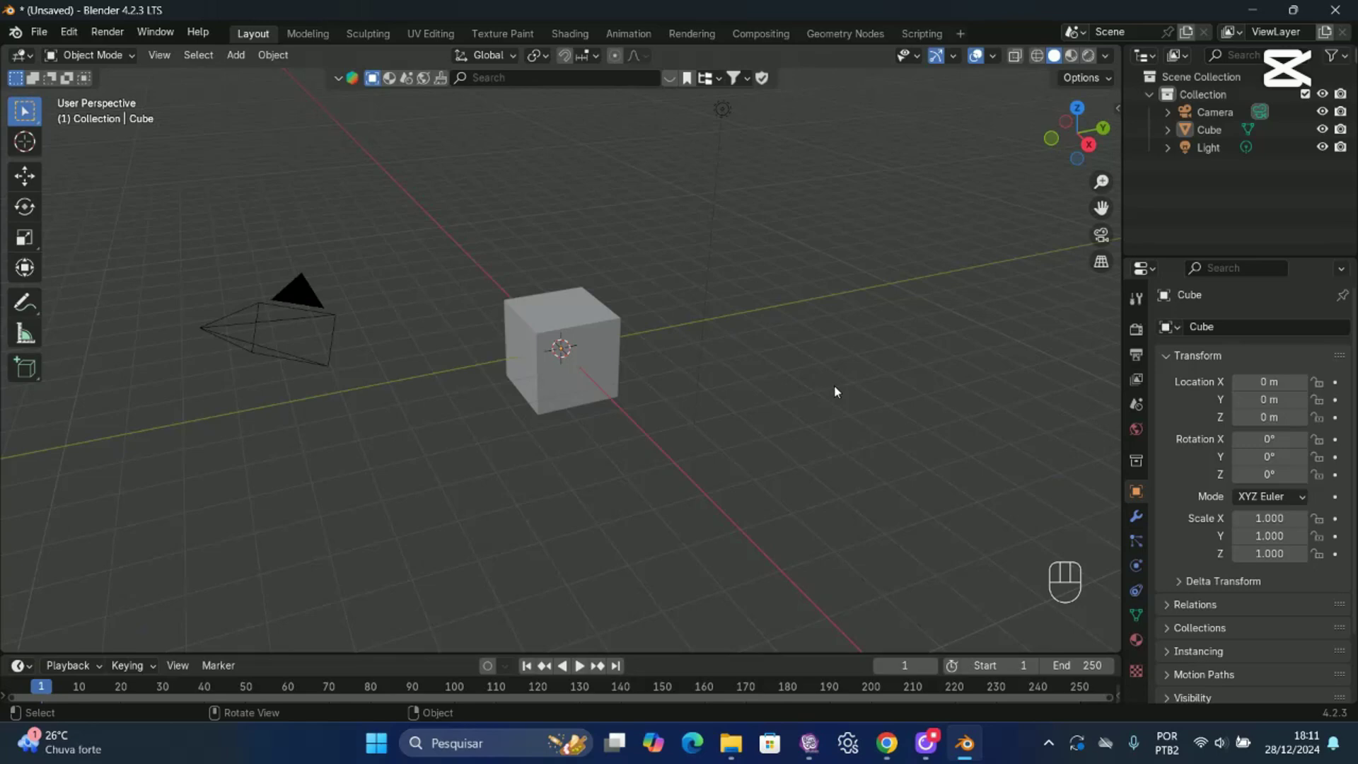
Append the clothing file from the IMVU Studio Toolkit's Clothing Tool to the scene.
key("n")
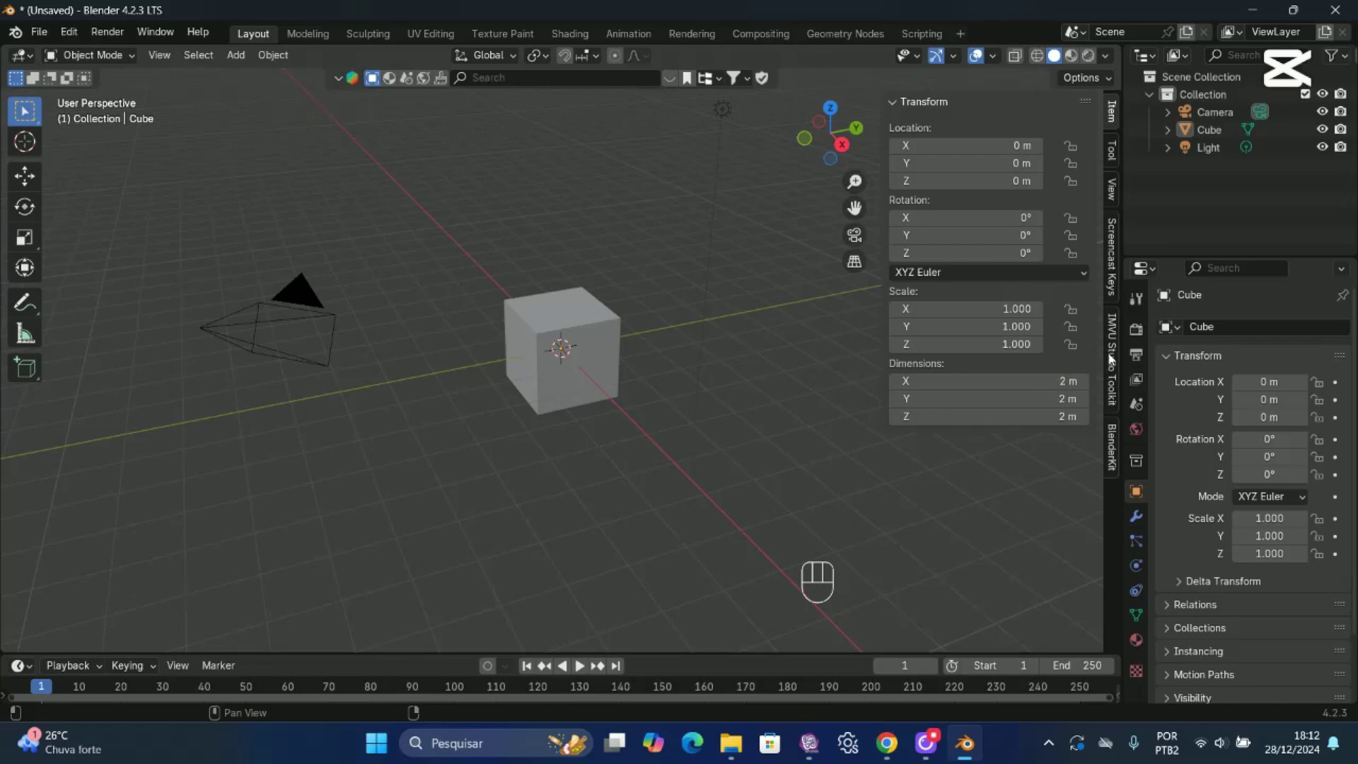
left_click(1111, 357)
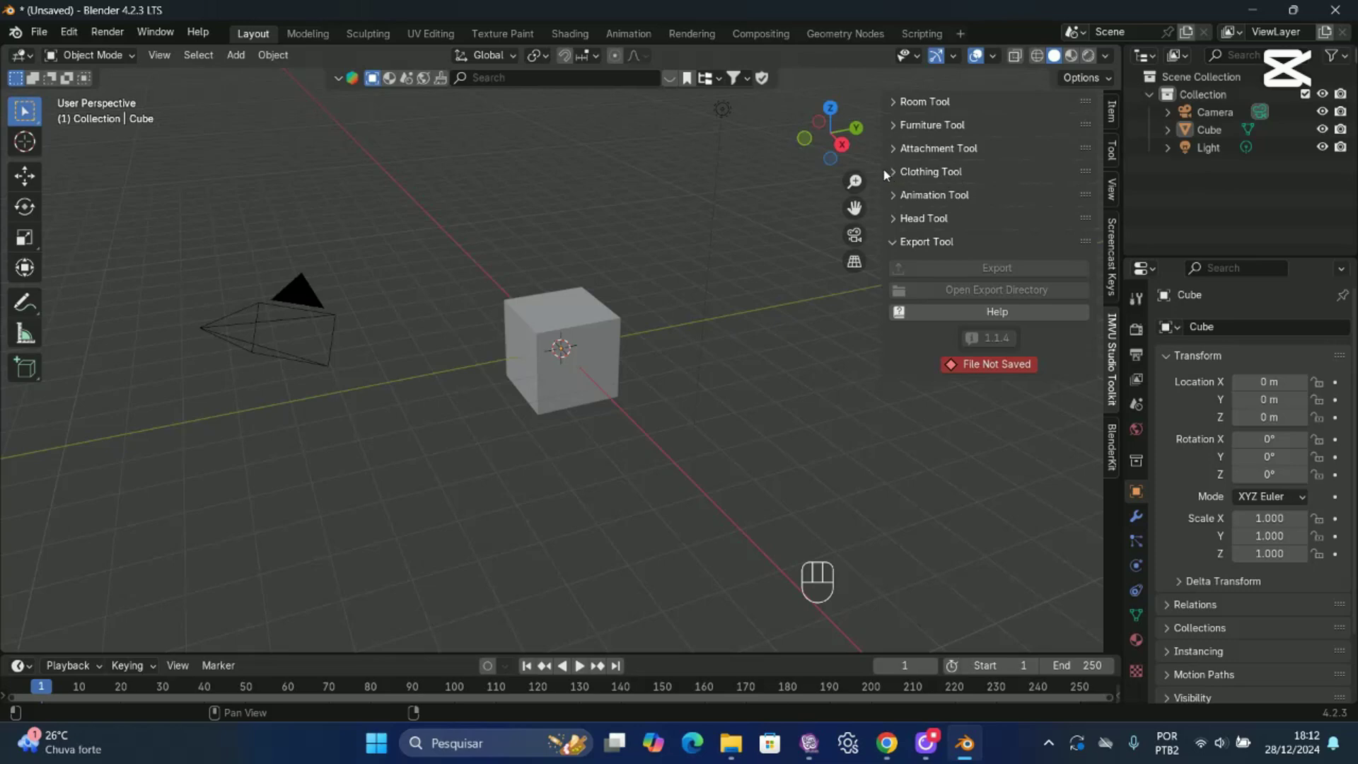
left_click(920, 172)
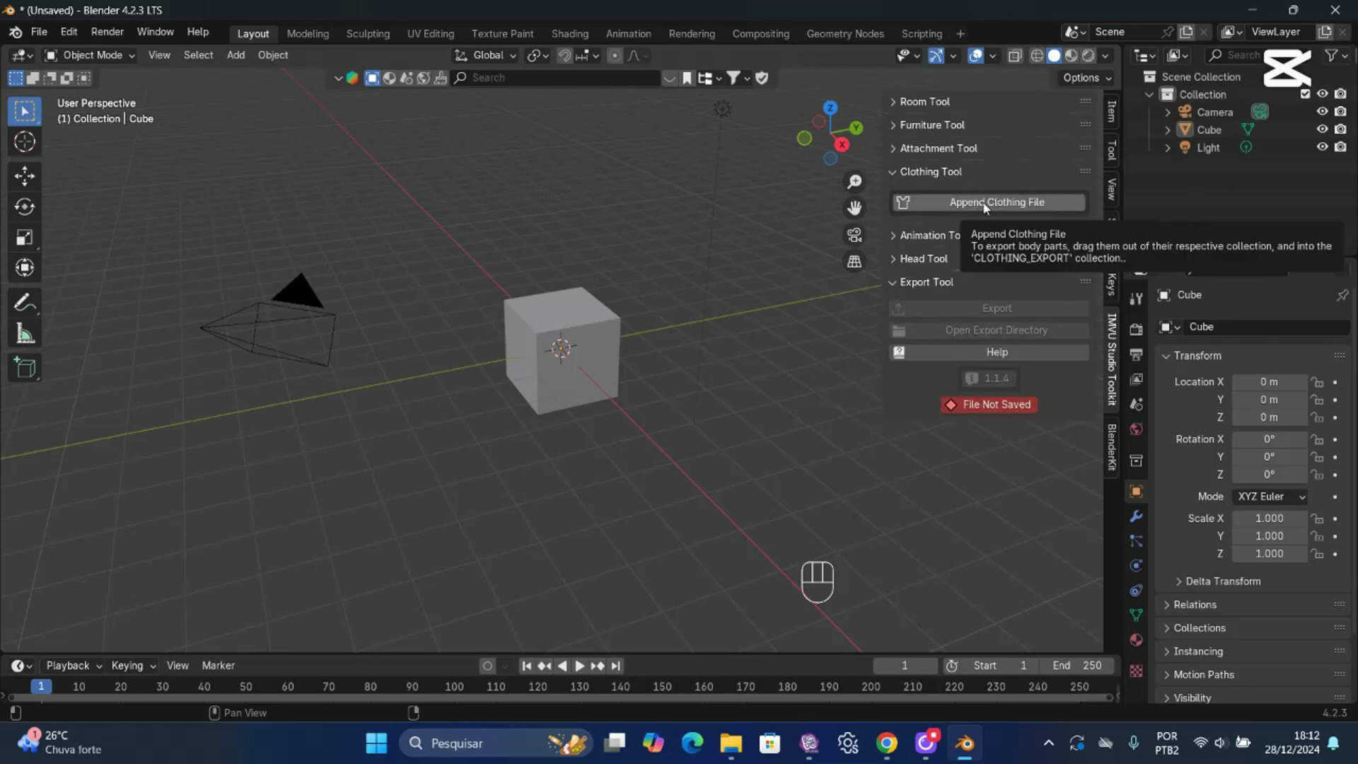
left_click(984, 203)
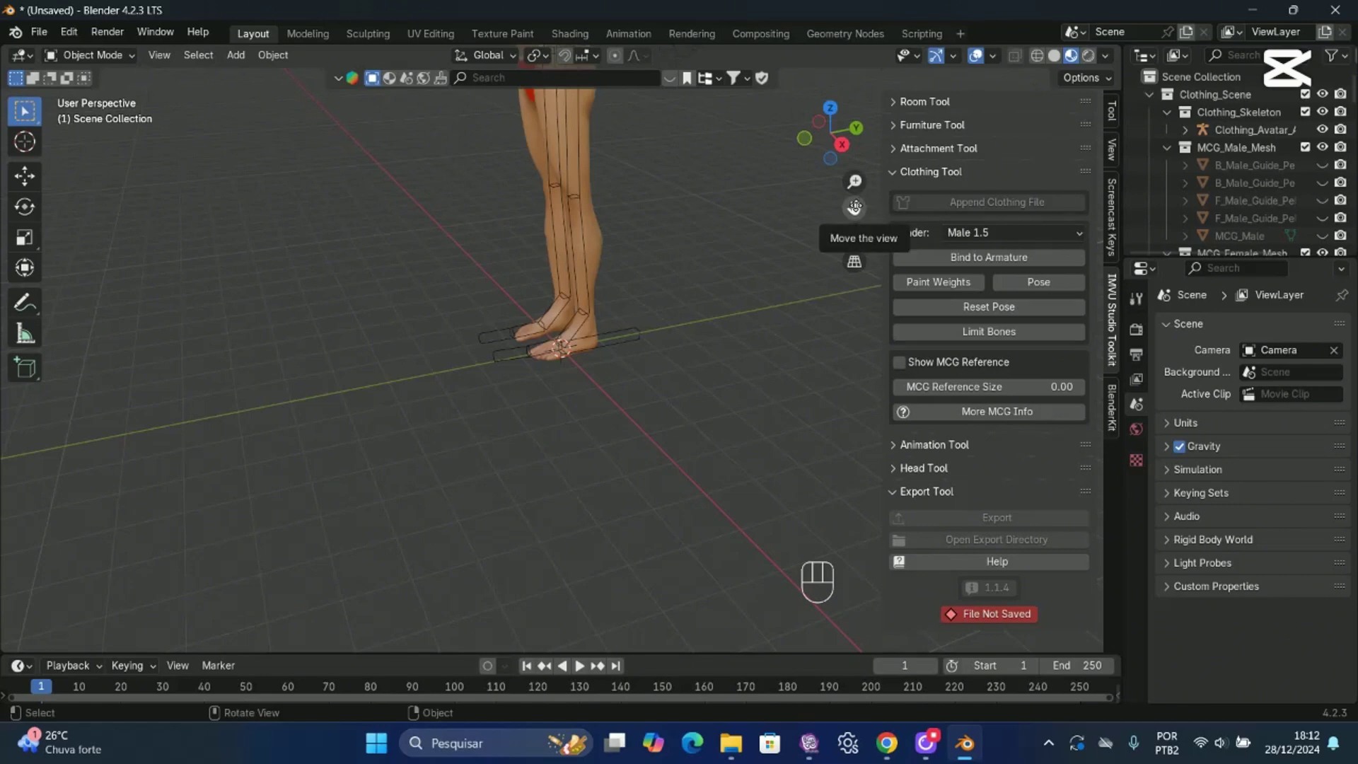
Set the Clothing Tool's avatar gender to Female 1.5.
left_click_drag(855, 207, 863, 460)
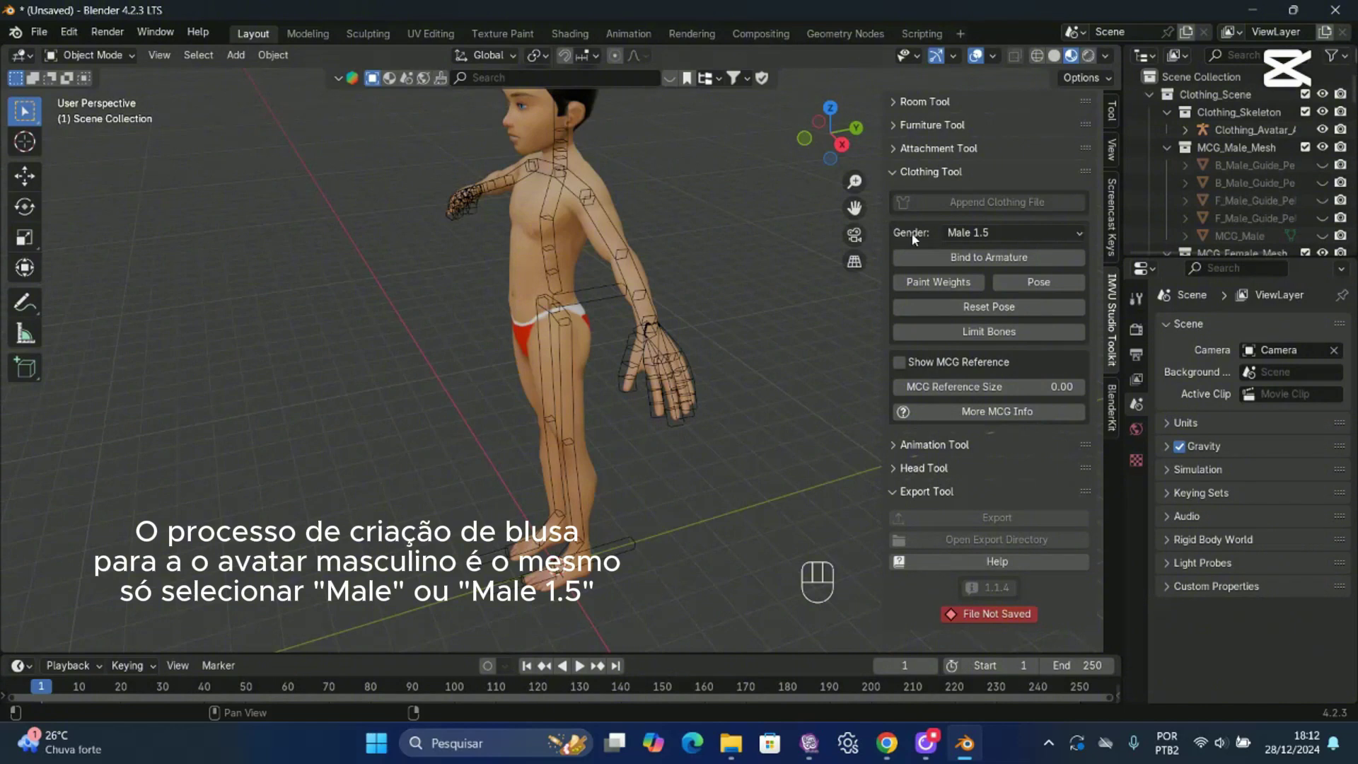
left_click(1076, 232)
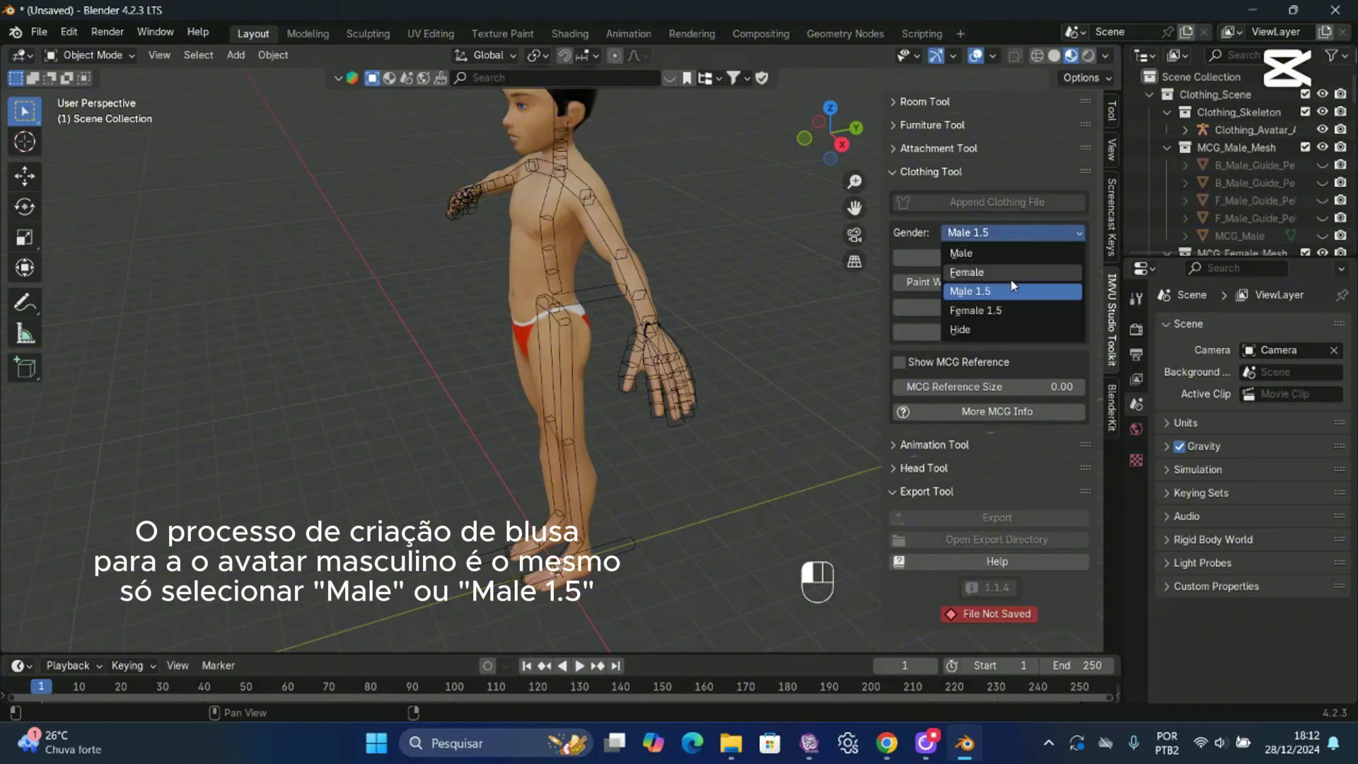
left_click(989, 312)
Duplicate the female avatar's upper body mesh in place by copying and pasting it from the front view.
left_click_drag(807, 150, 767, 152)
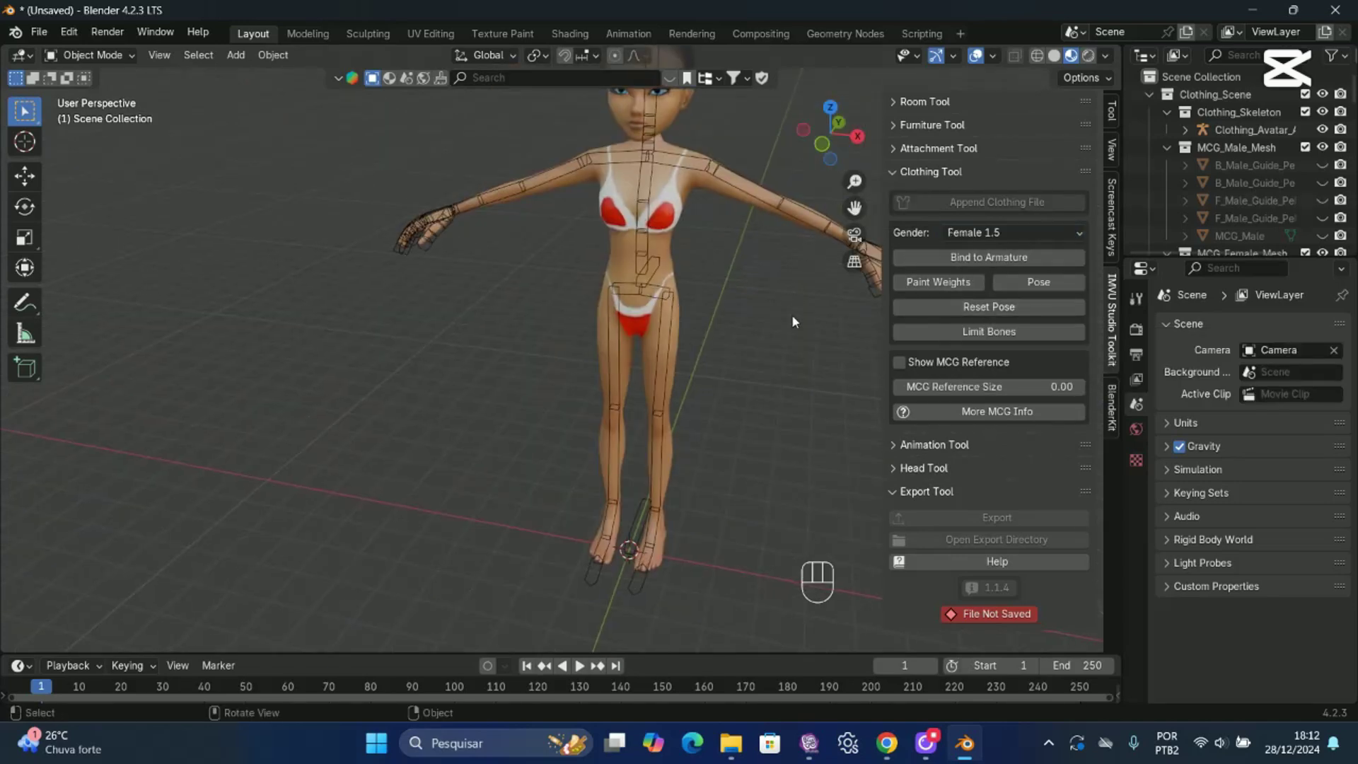
key("KP_1")
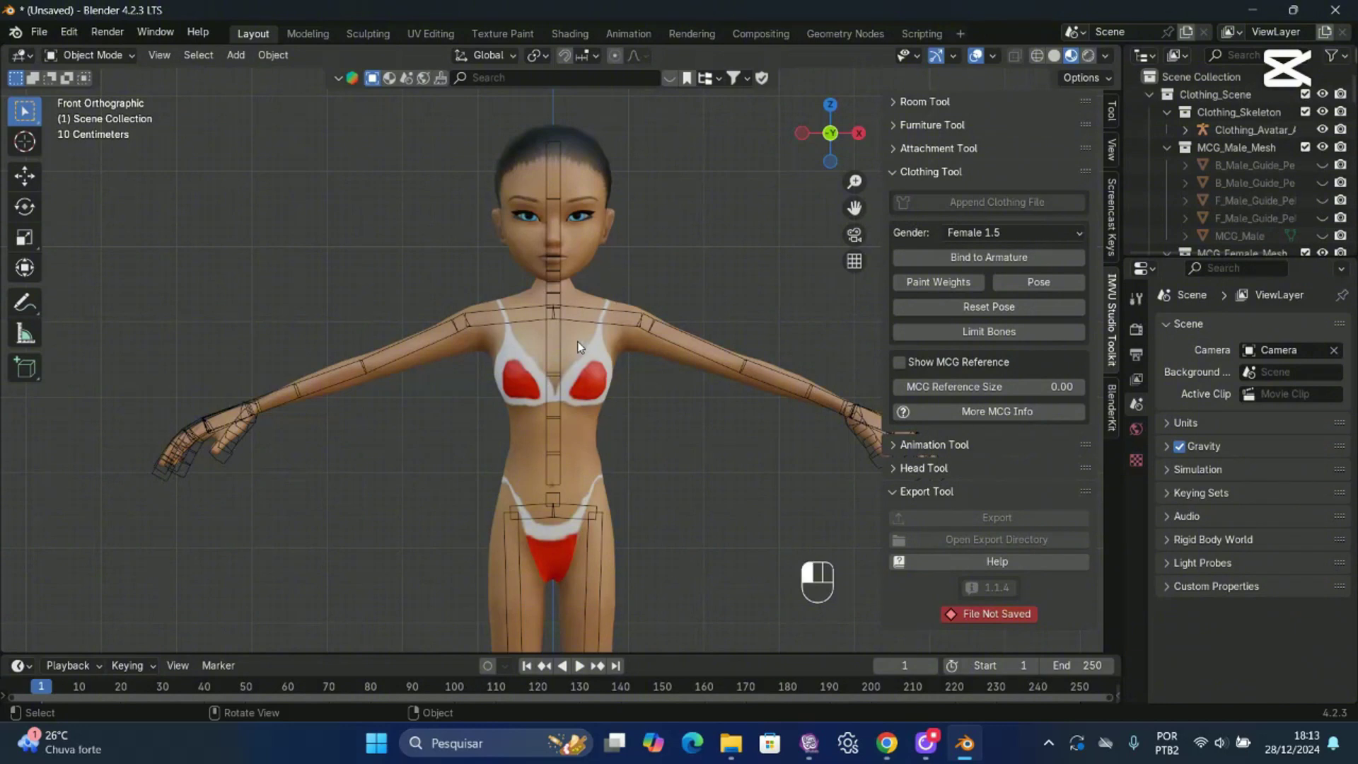
left_click(578, 341)
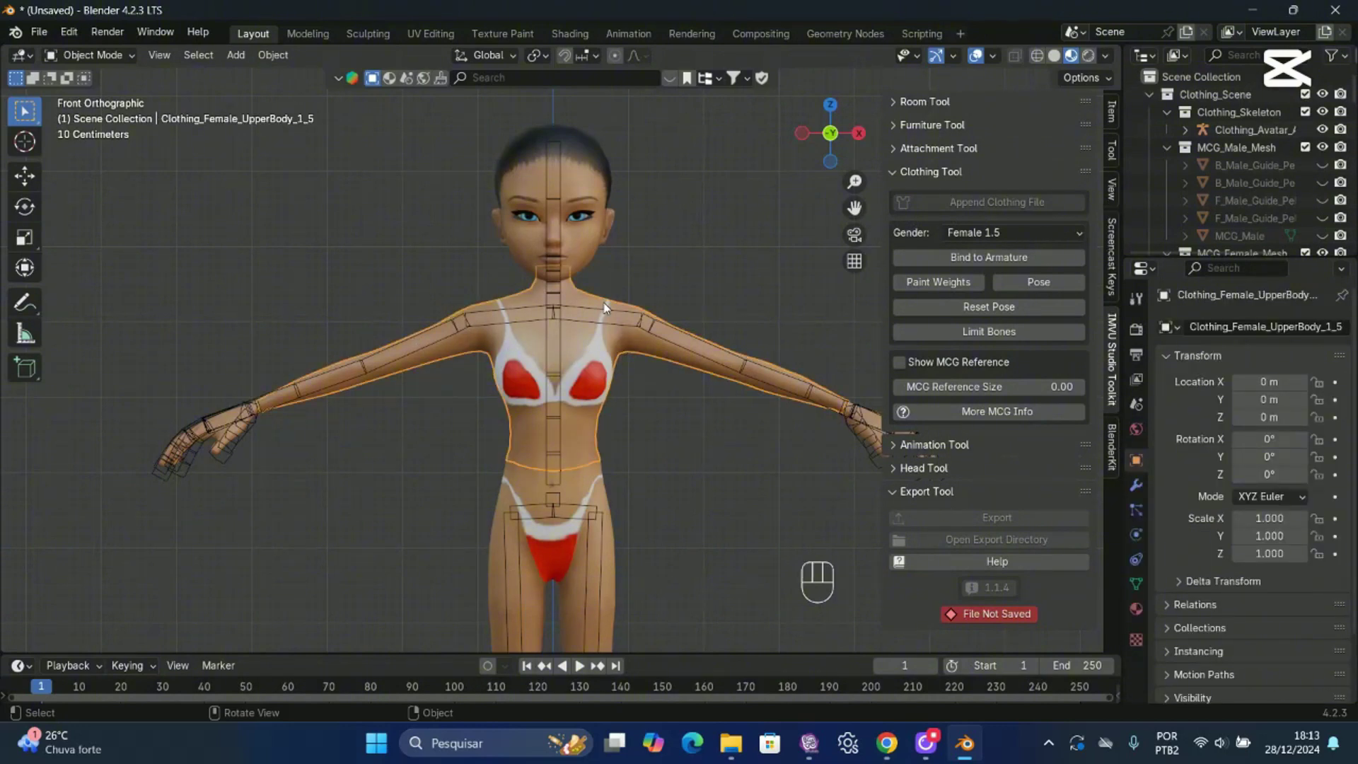
scroll(601, 249, "up", 1)
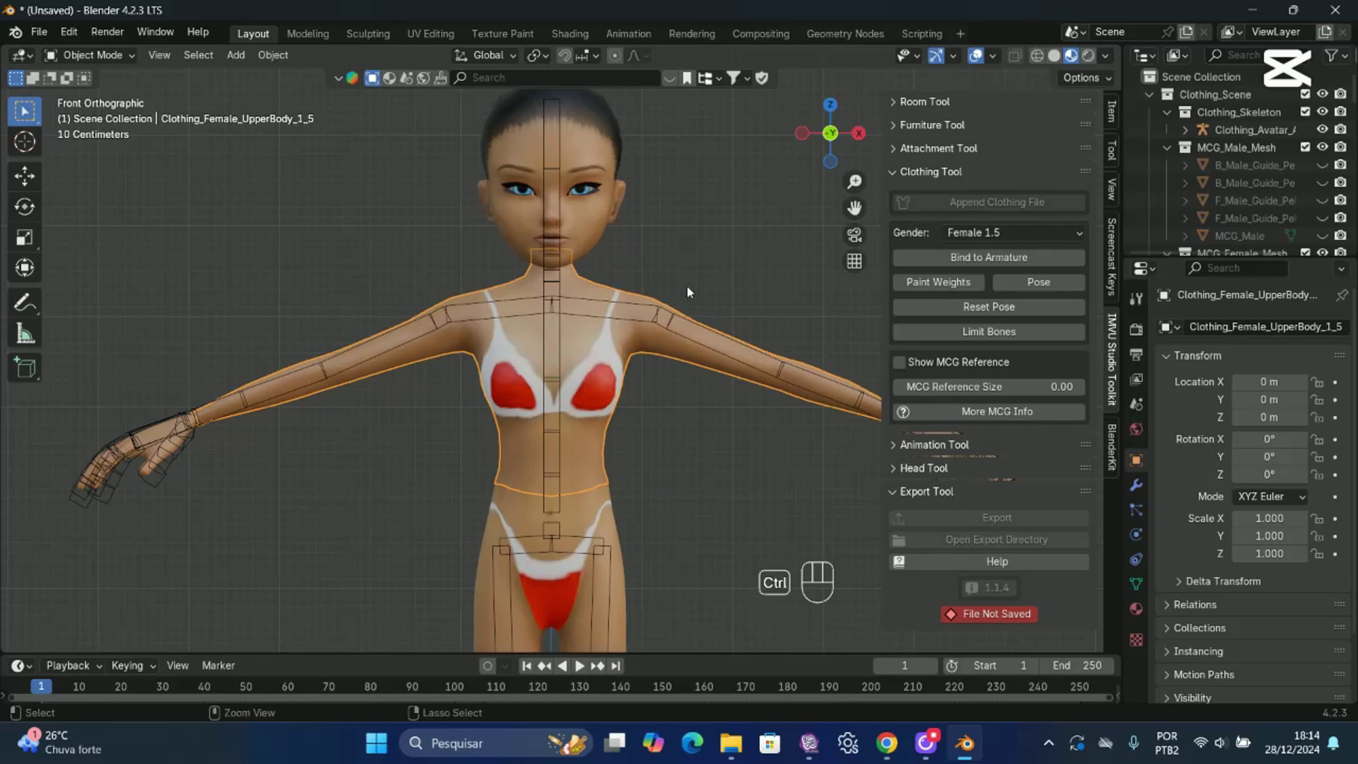
key("ctrl+c")
key("ctrl+v")
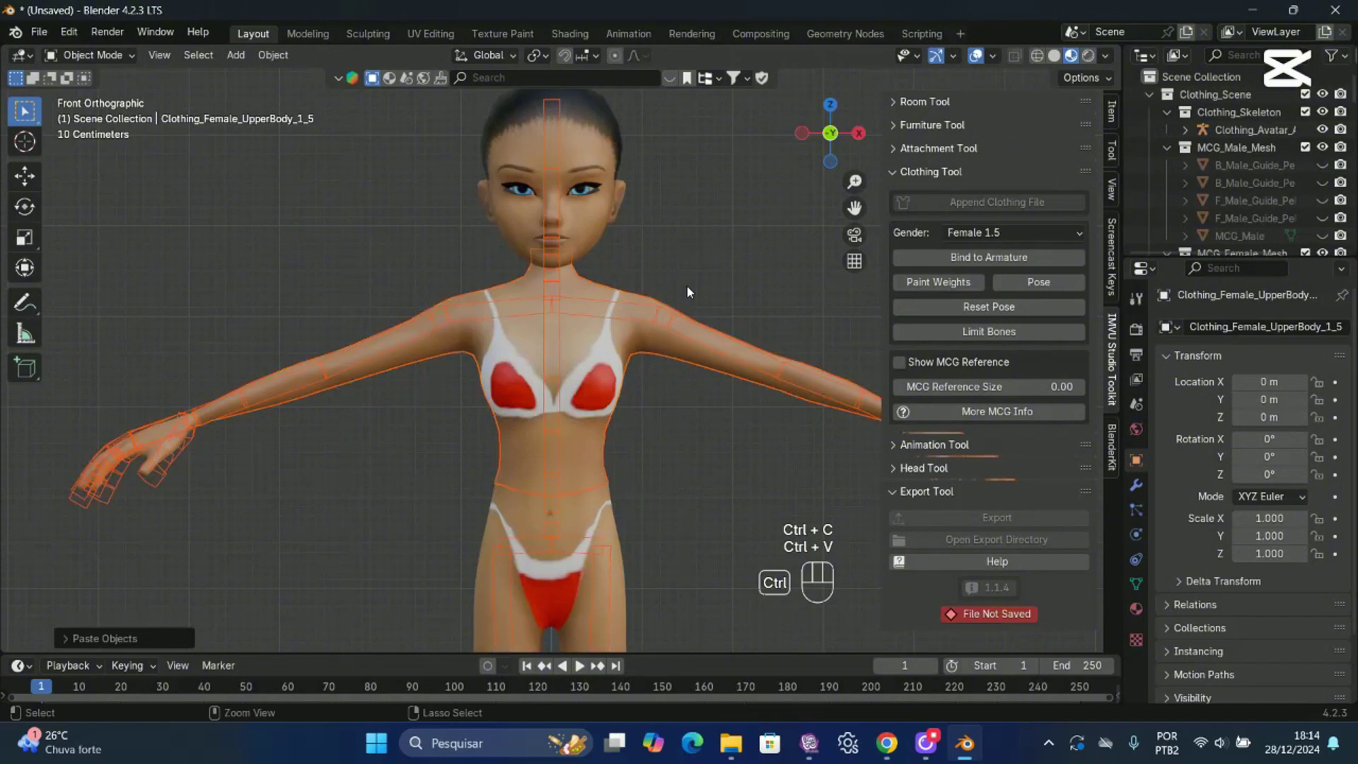
Rename the pasted upper body copy, Clothing_Female_UpperBody_1_5.001, as Top.
scroll(1354, 175, "down", 5)
left_click_drag(1355, 176, 1356, 249)
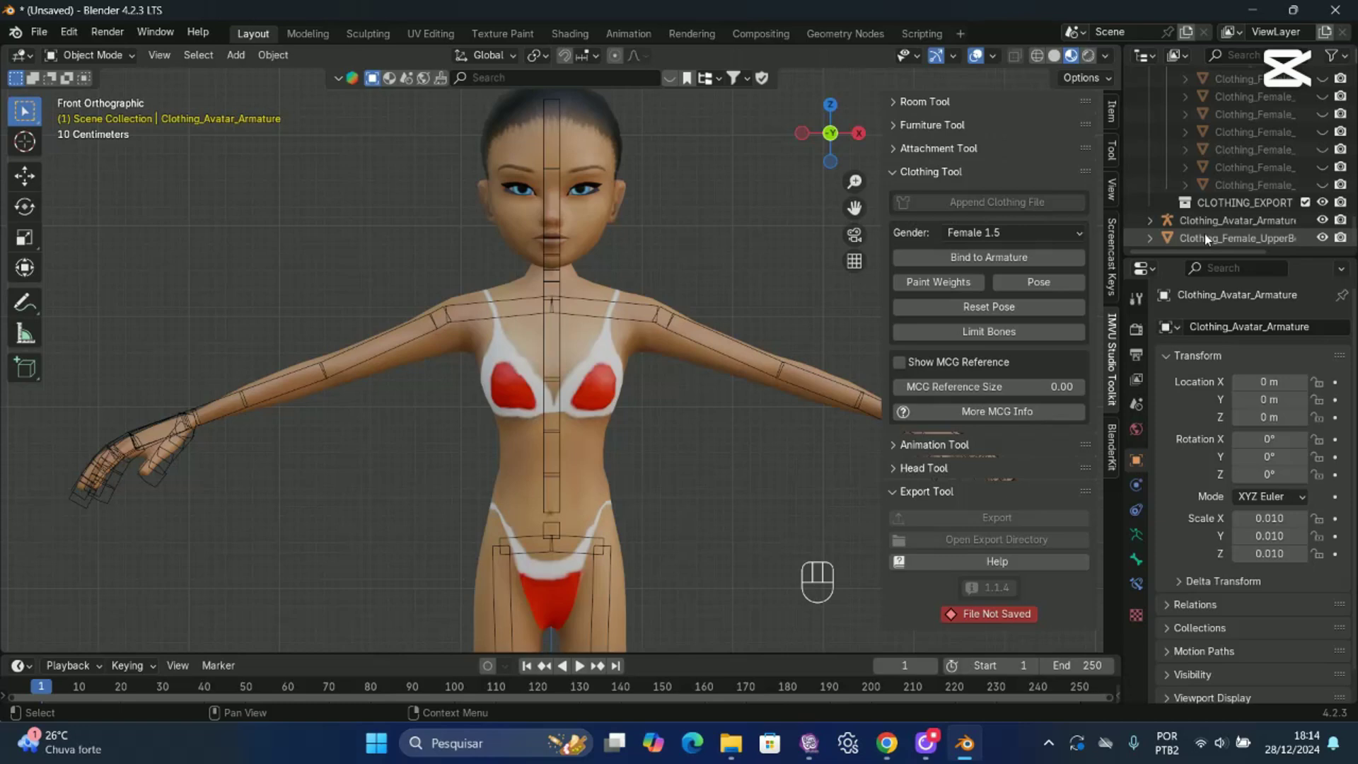
left_click(1204, 236)
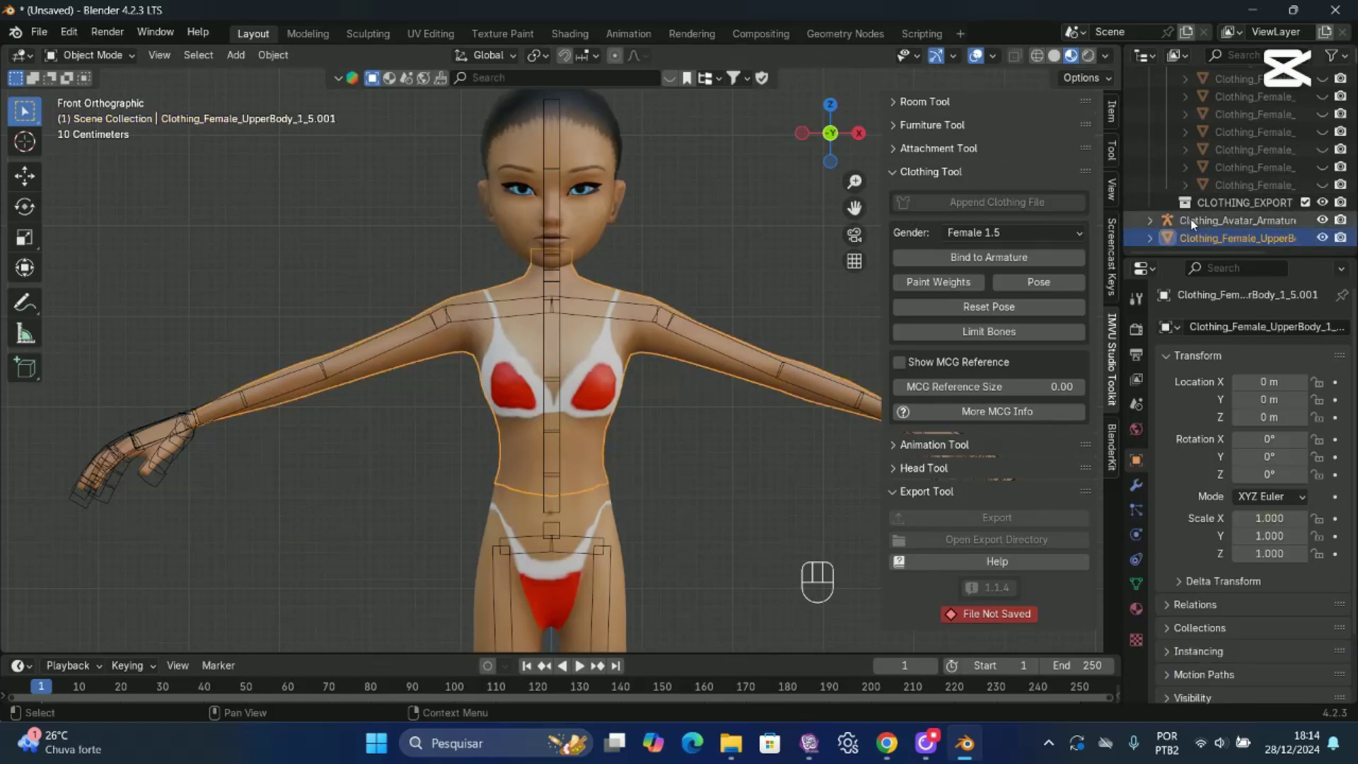
left_click(1219, 225)
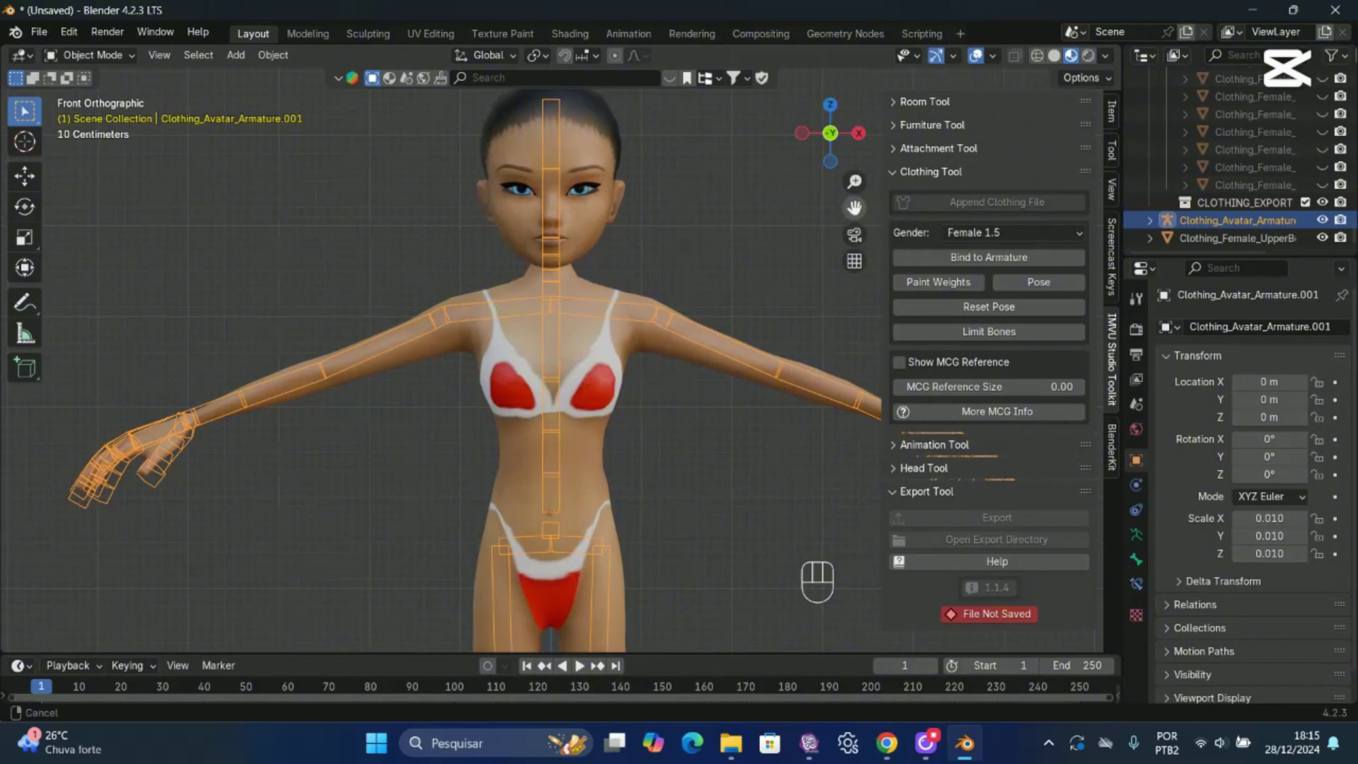
left_click(776, 238)
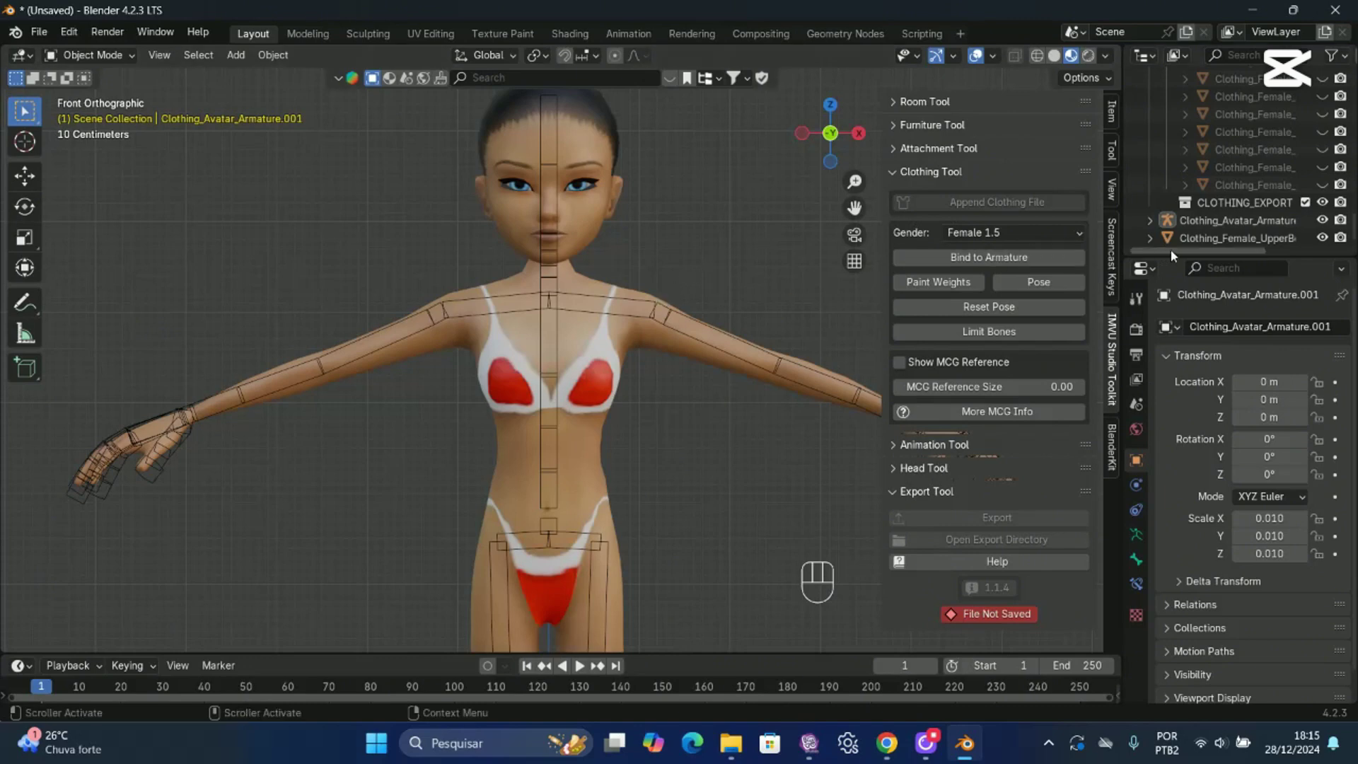
left_click(1226, 239)
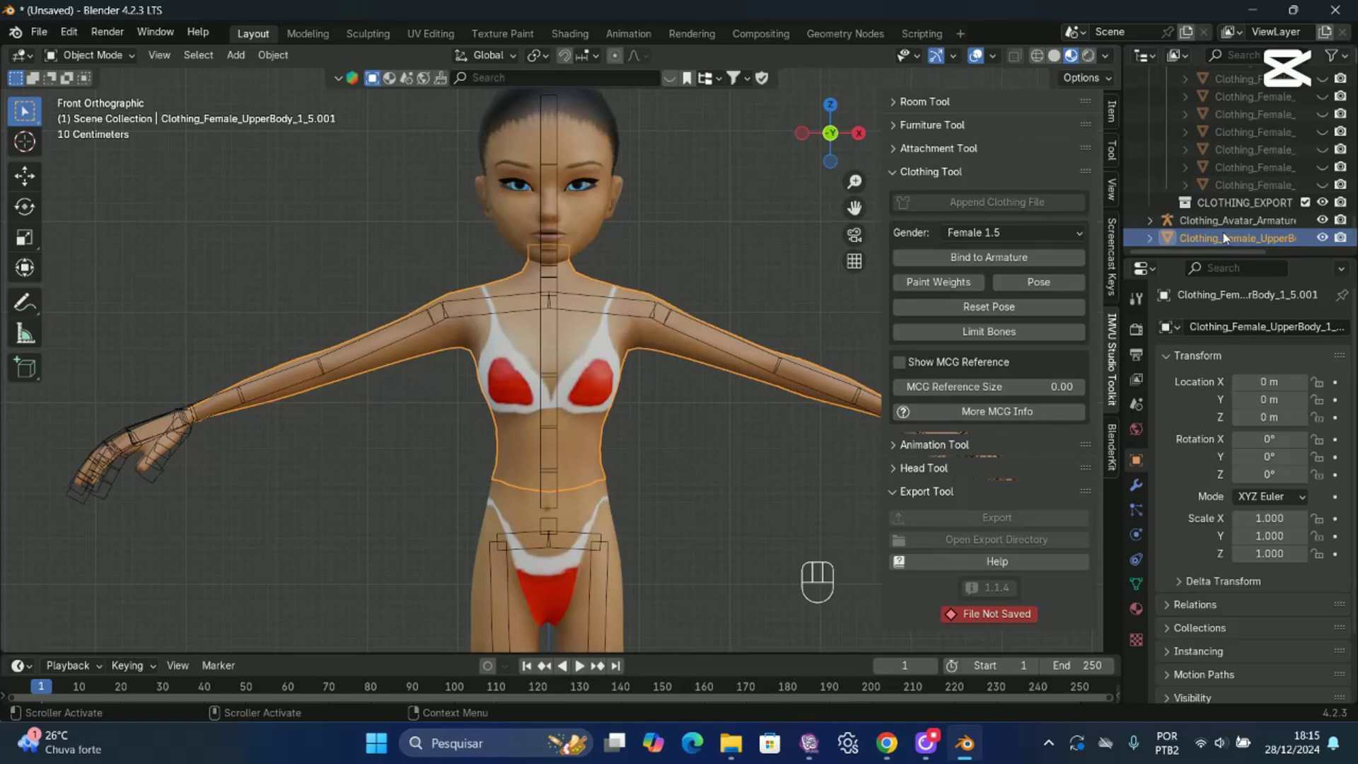
double_click(1291, 239)
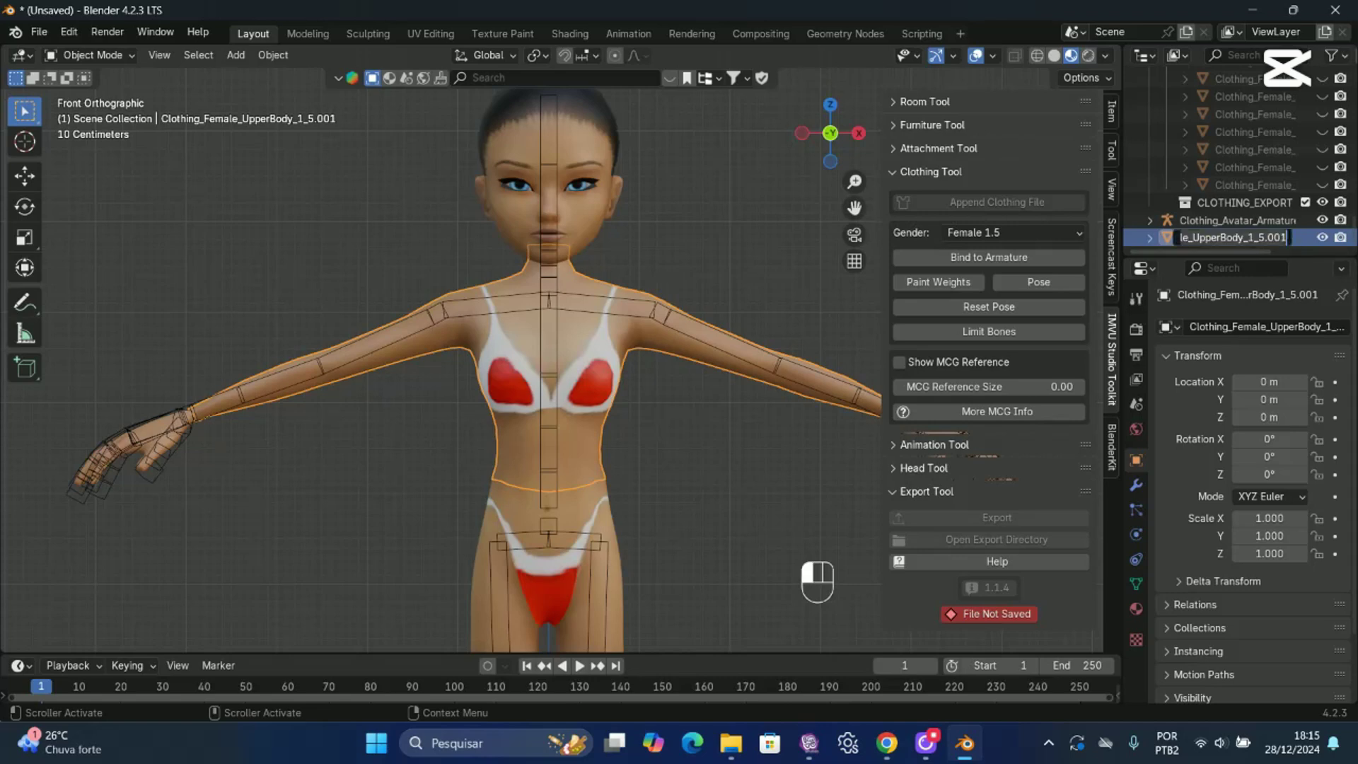
type("Top")
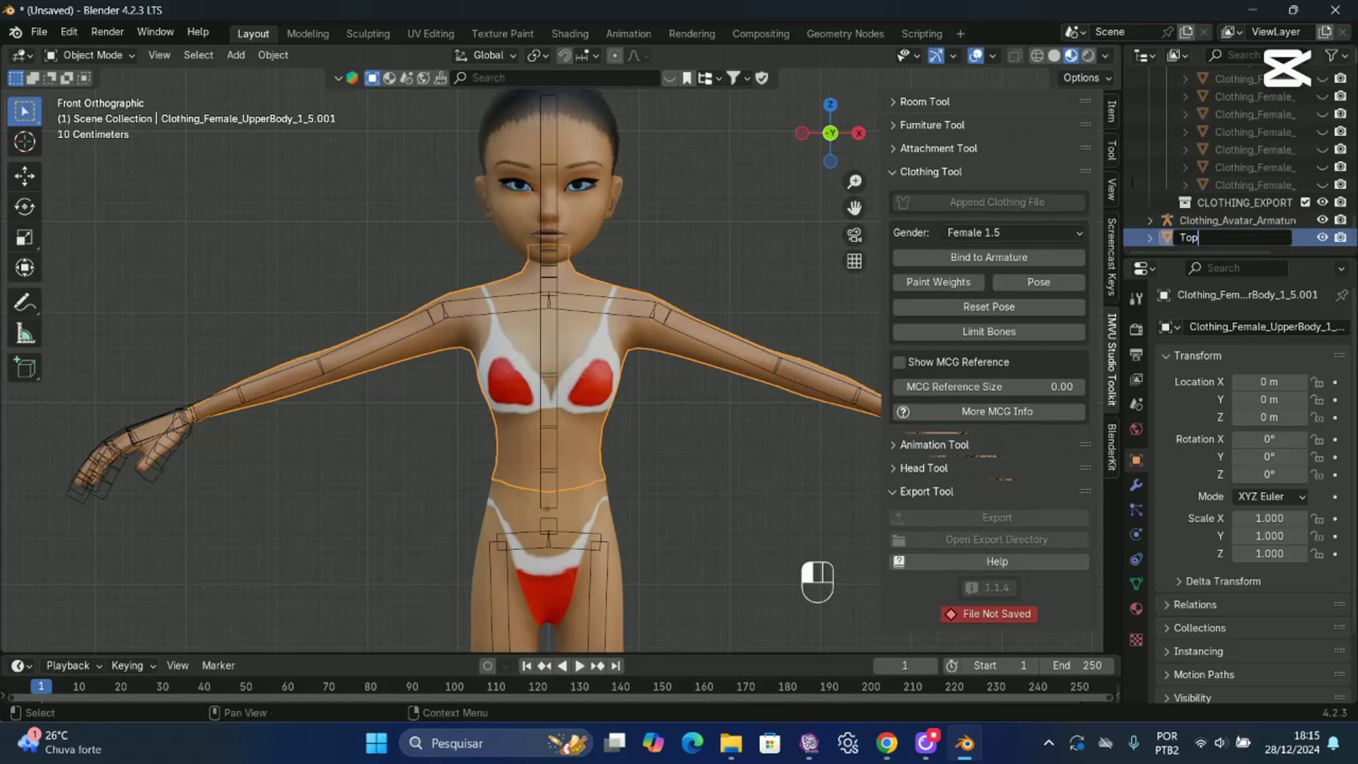
key("Return")
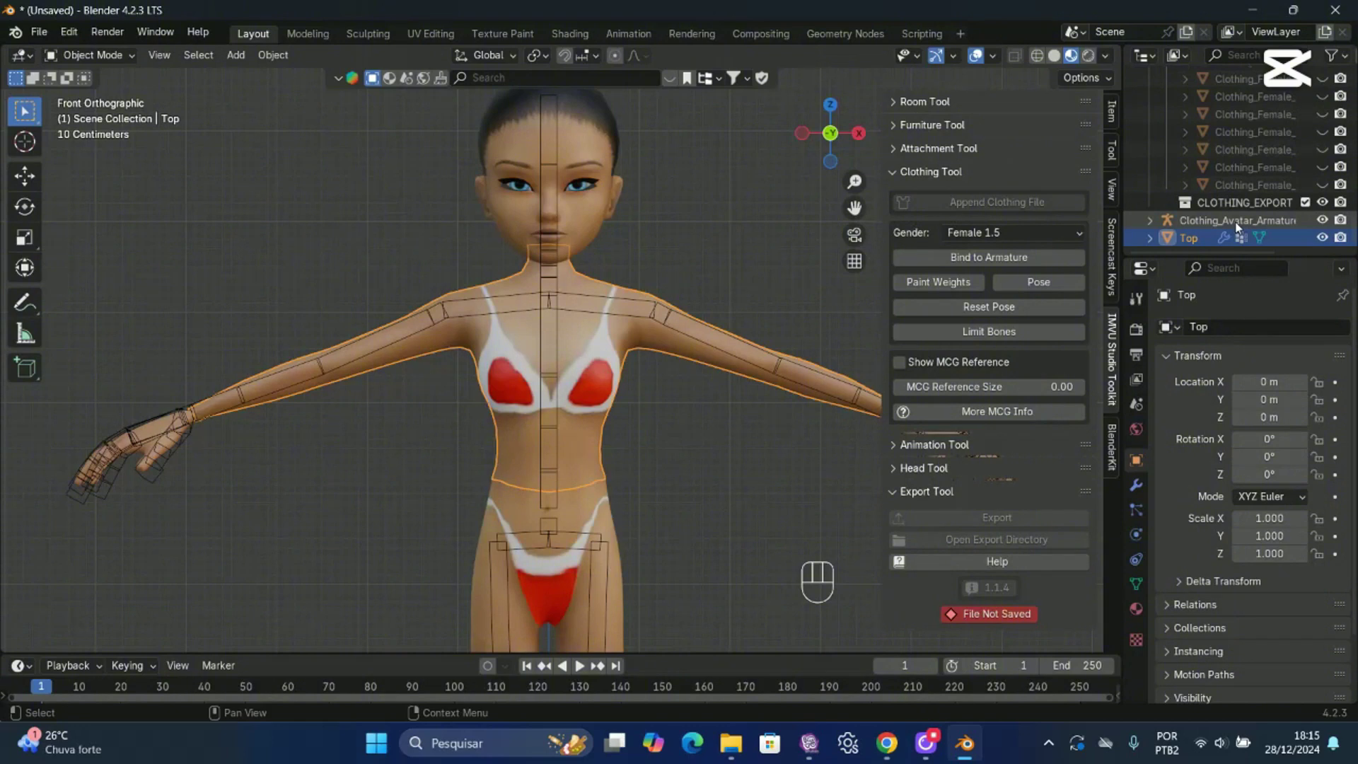
Remove every vertex group from the Top mesh, from rtHand up to Spine01.
left_click(1237, 220)
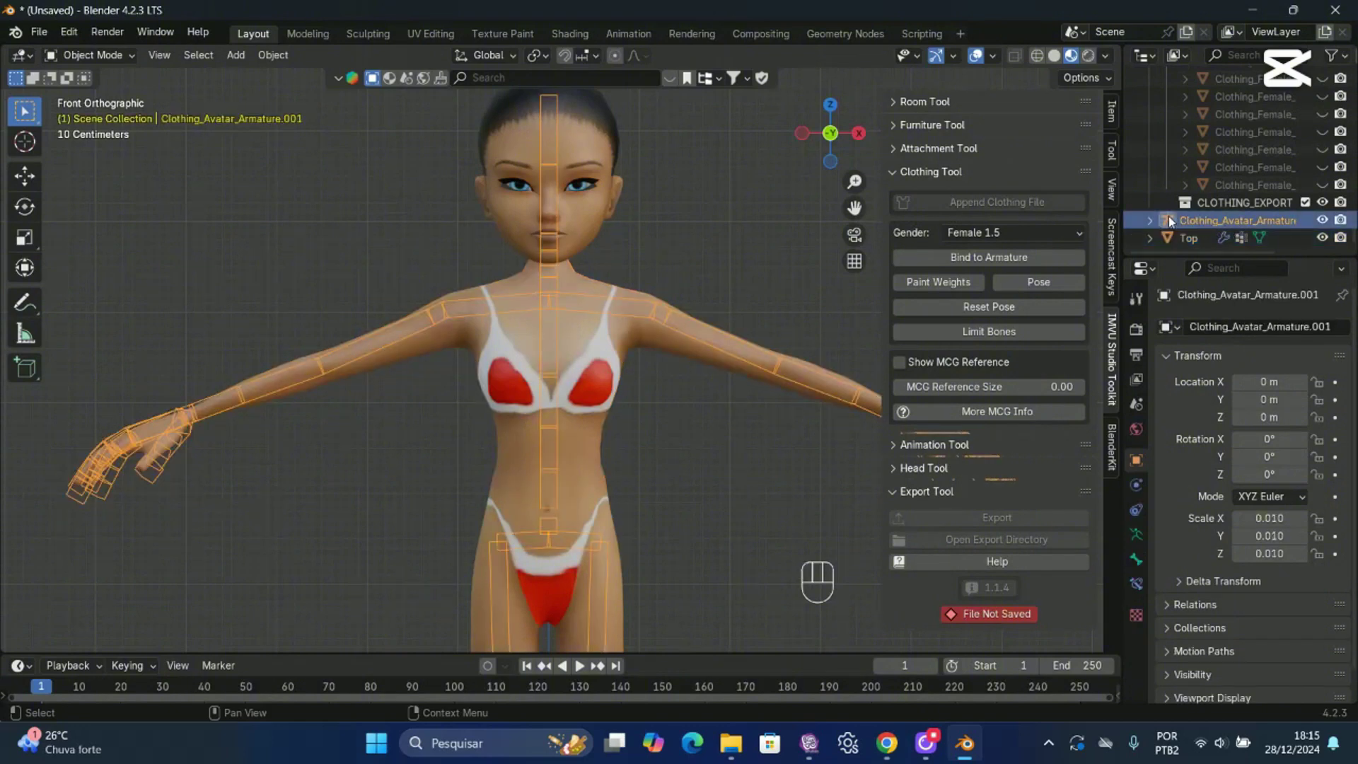
left_click_drag(1125, 208, 1085, 207)
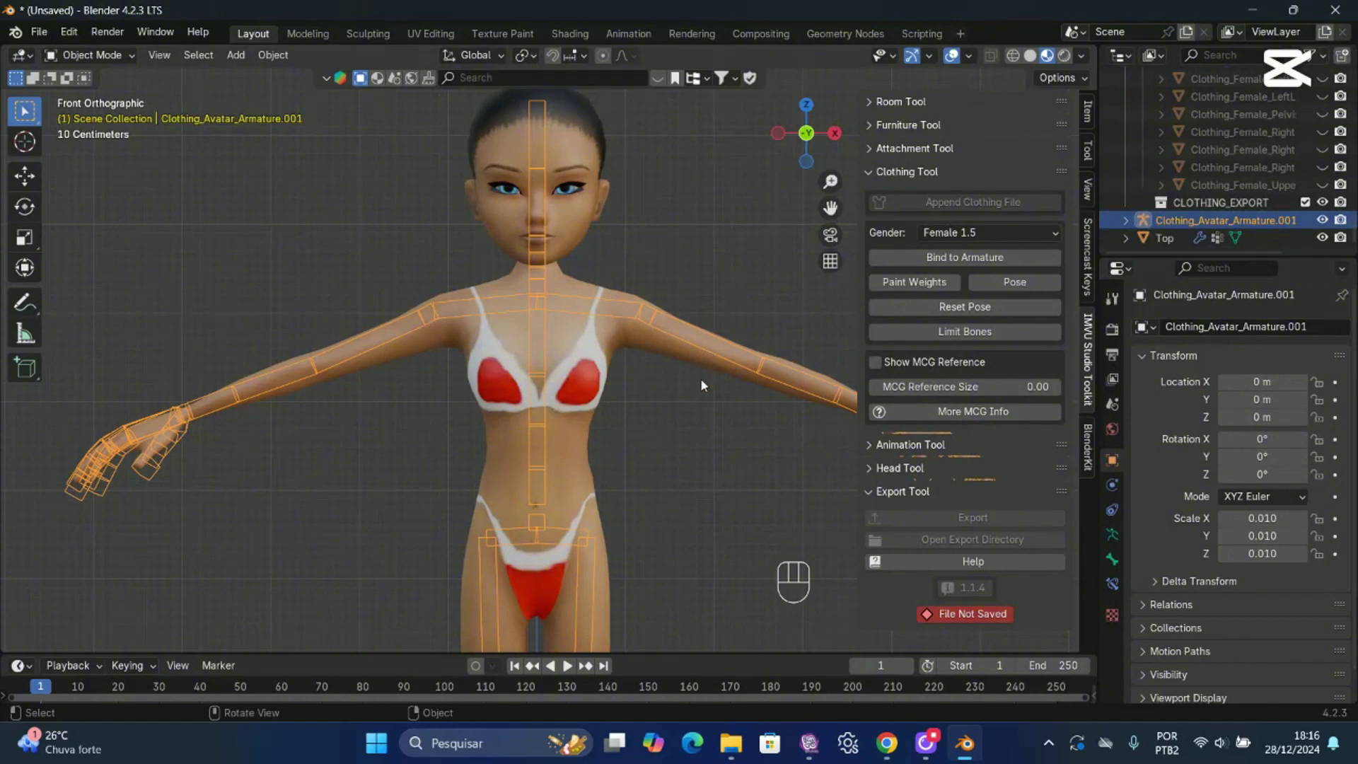
left_click(1178, 239)
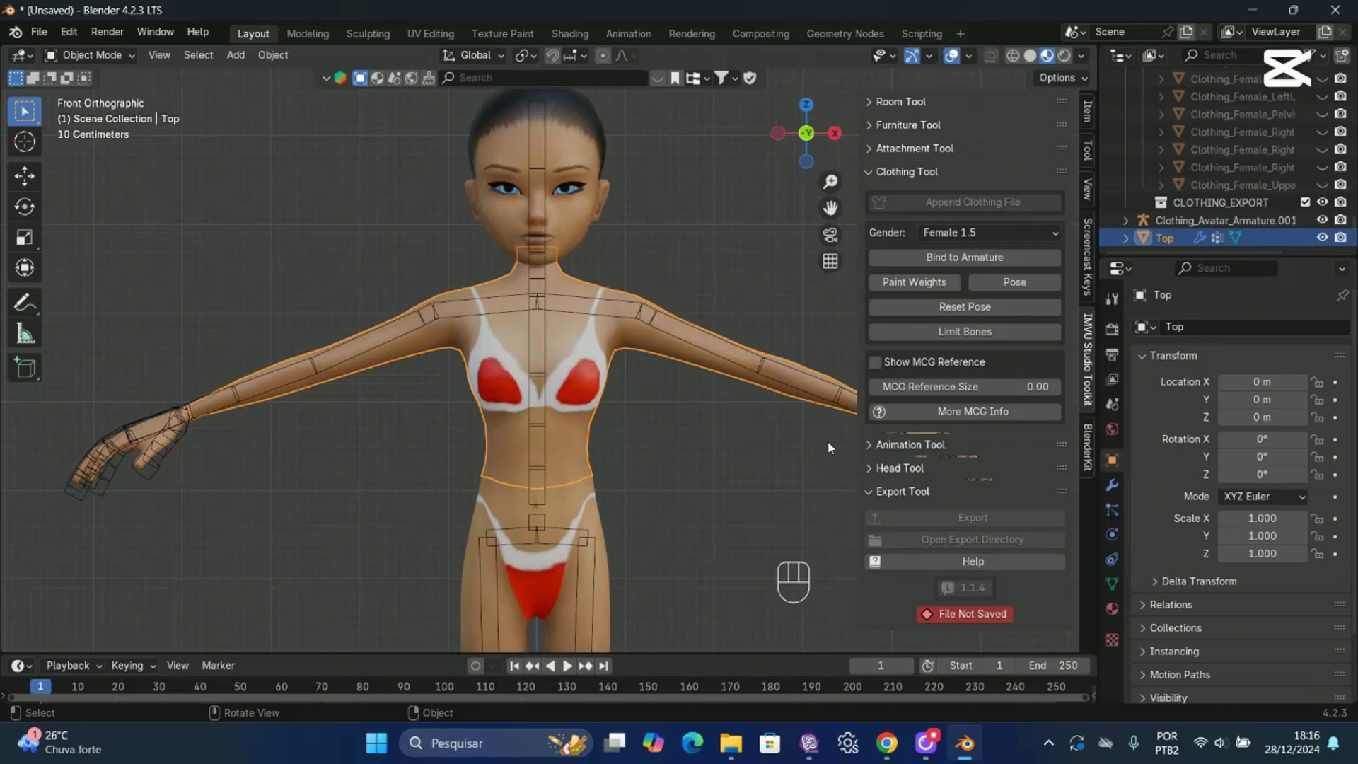
left_click(1111, 586)
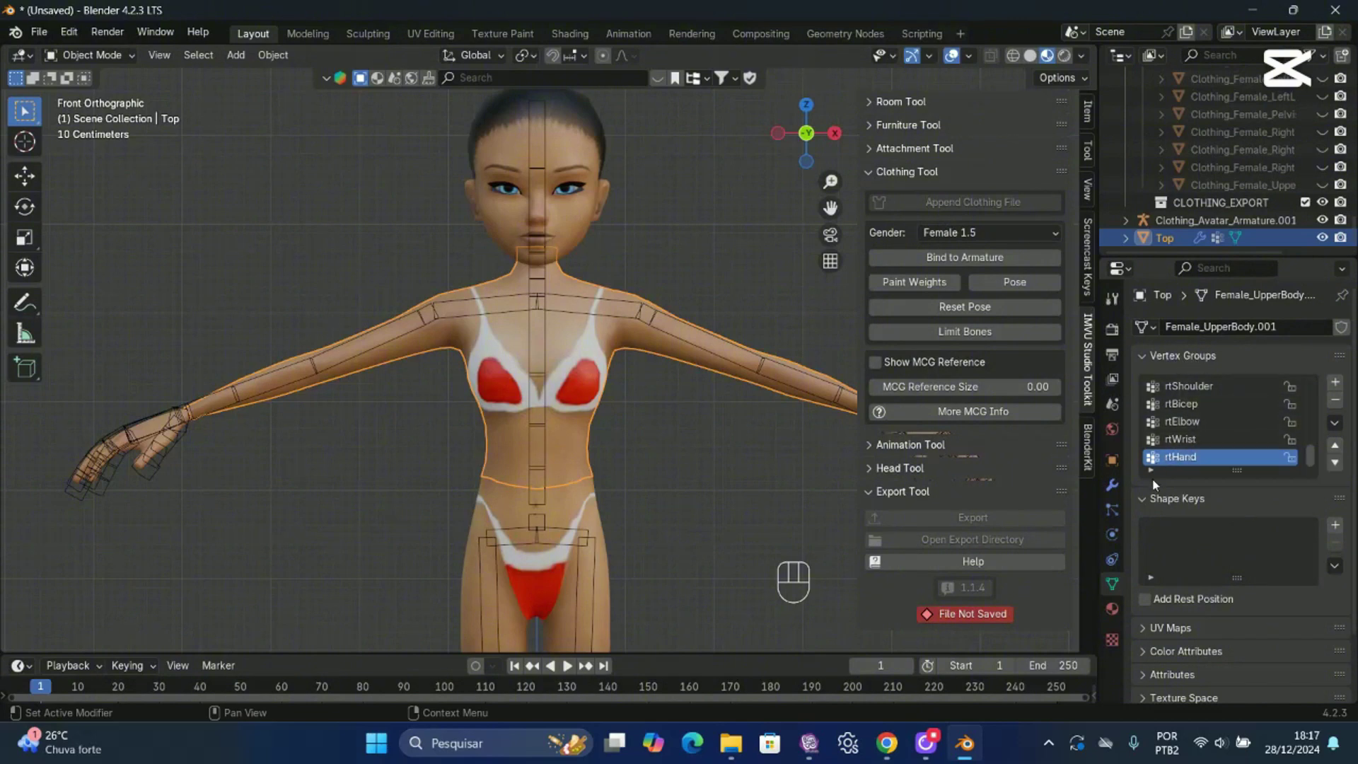
left_click(1337, 403)
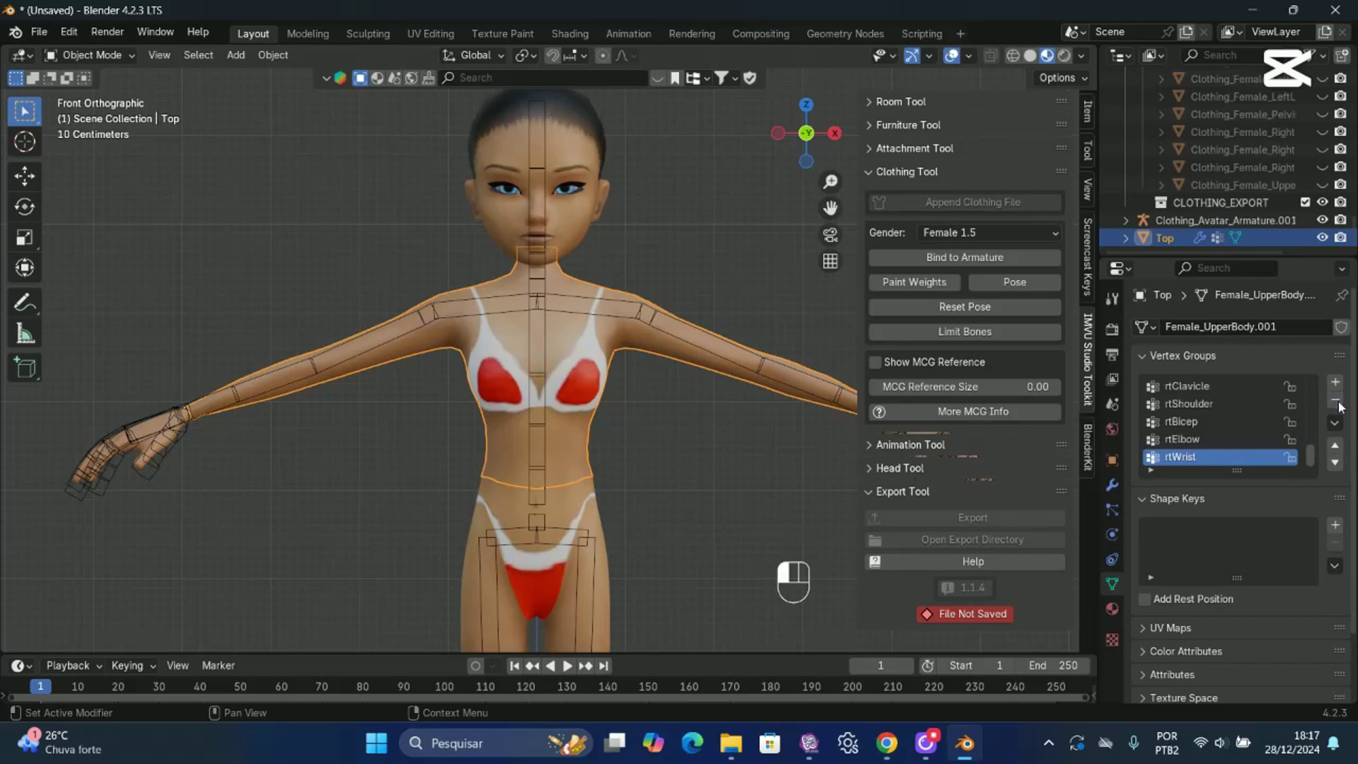
left_click(1336, 404)
left_click(1337, 403)
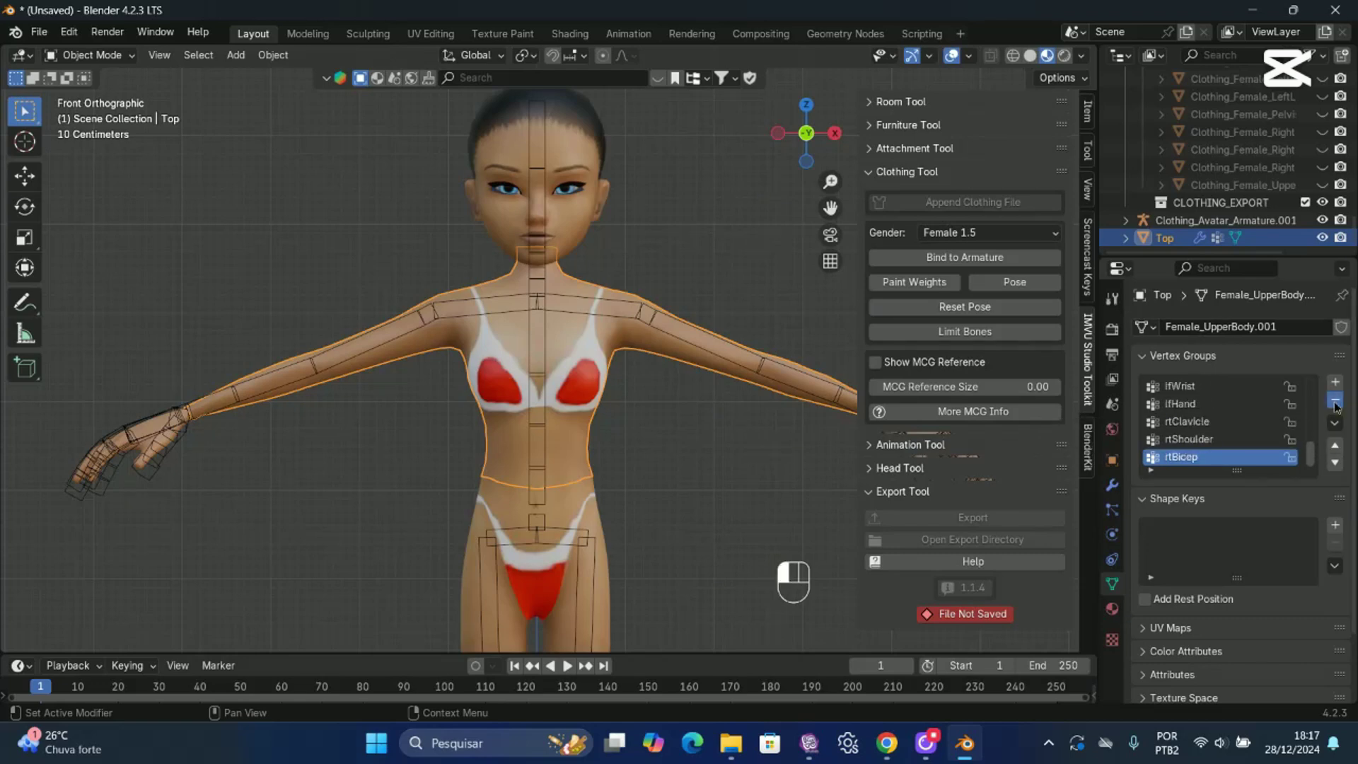
left_click(1337, 403)
left_click(1337, 403)
left_click(1337, 403)
left_click(1337, 403)
left_click(1337, 404)
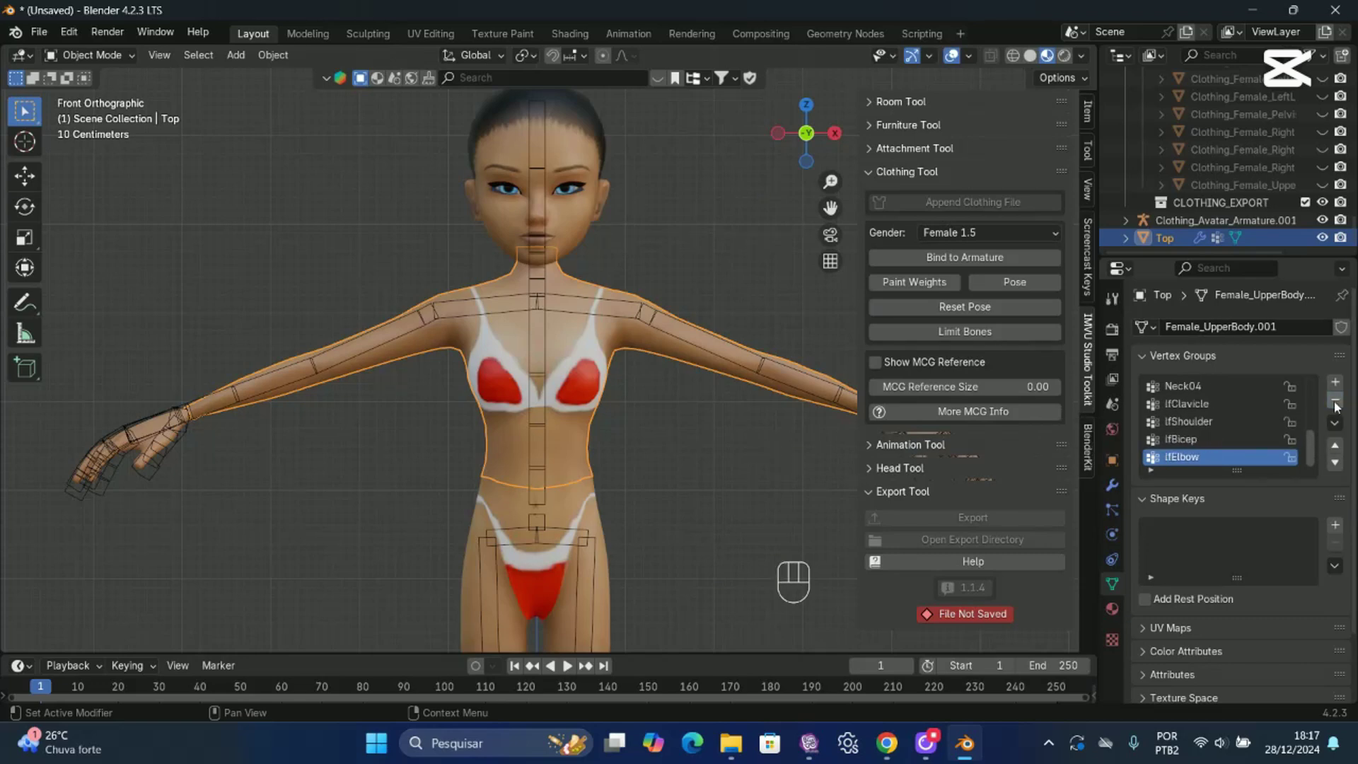
left_click(1337, 404)
left_click(1337, 403)
left_click(1337, 403)
left_click(1337, 403)
left_click(1337, 403)
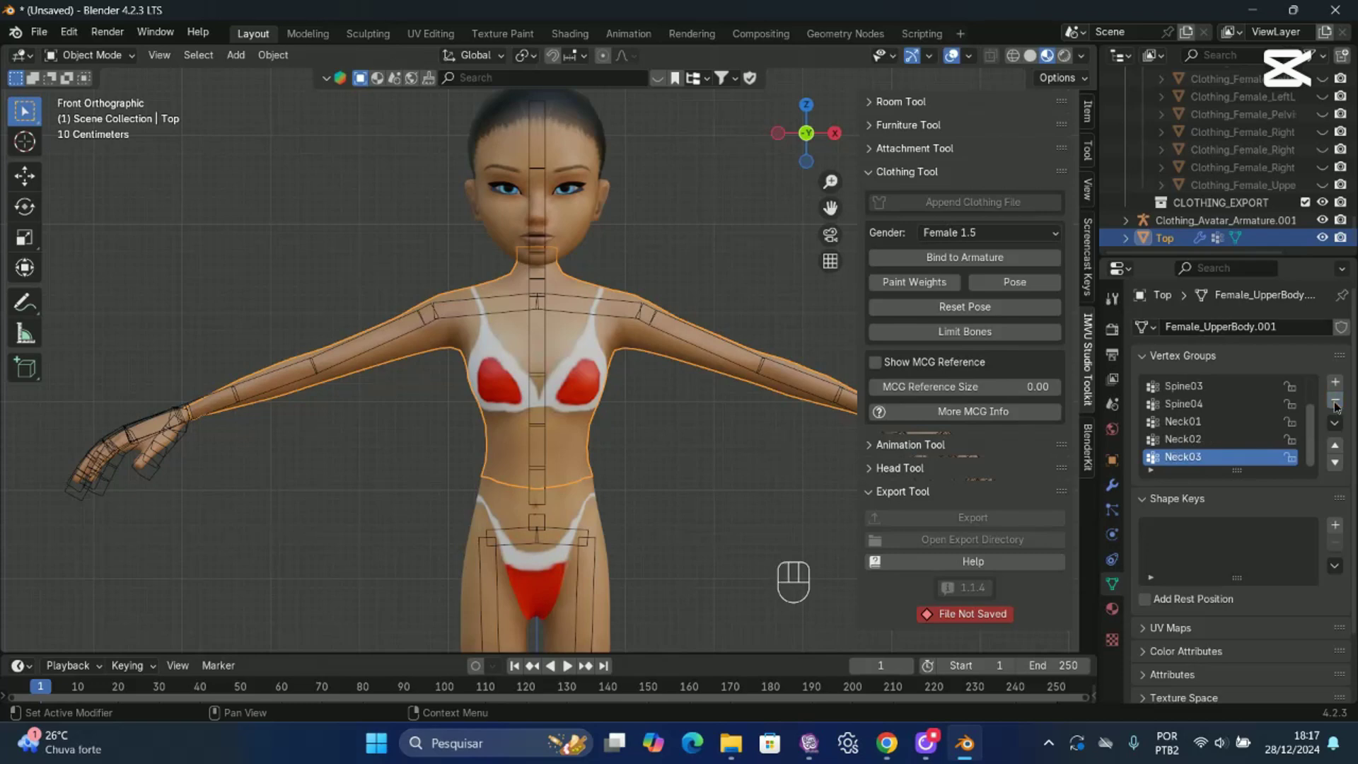
left_click(1337, 403)
left_click(1337, 403)
left_click(1337, 403)
left_click(1337, 403)
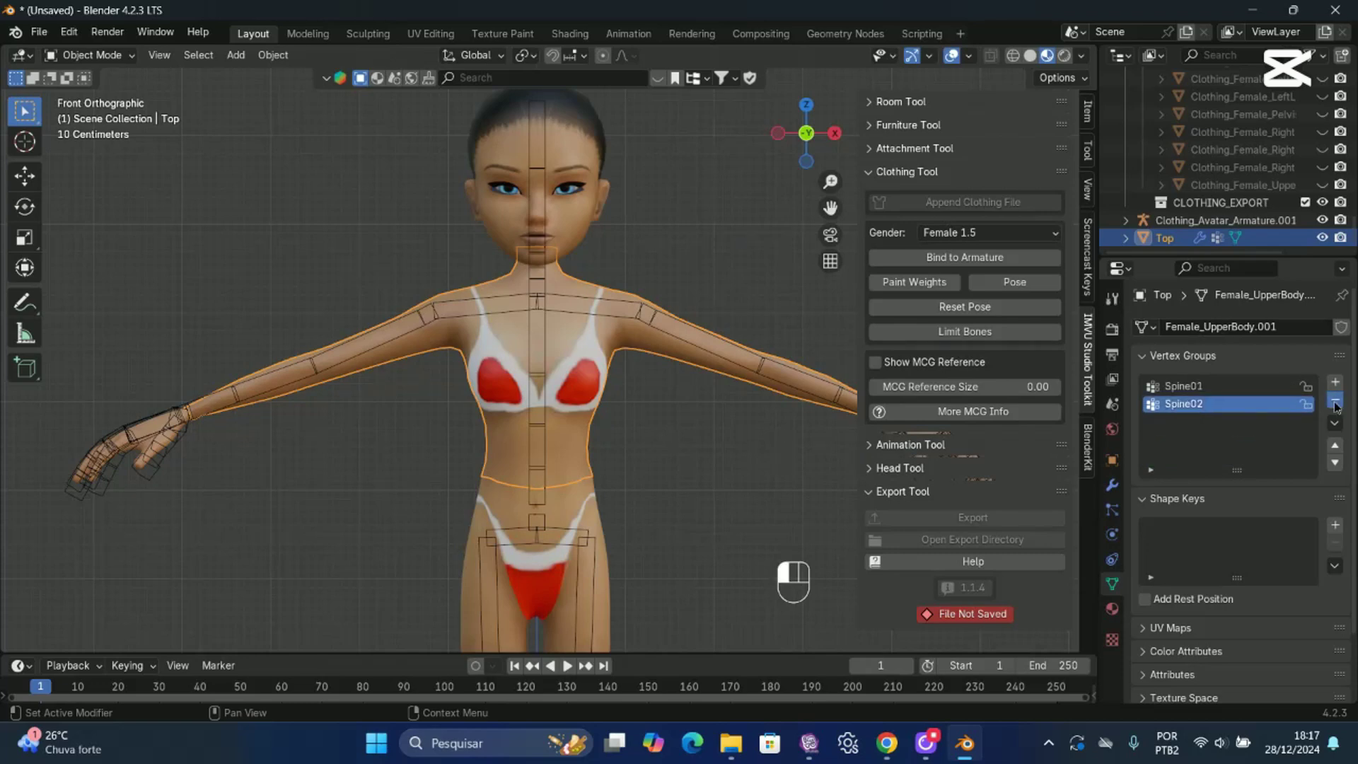
left_click(1337, 404)
left_click(1337, 403)
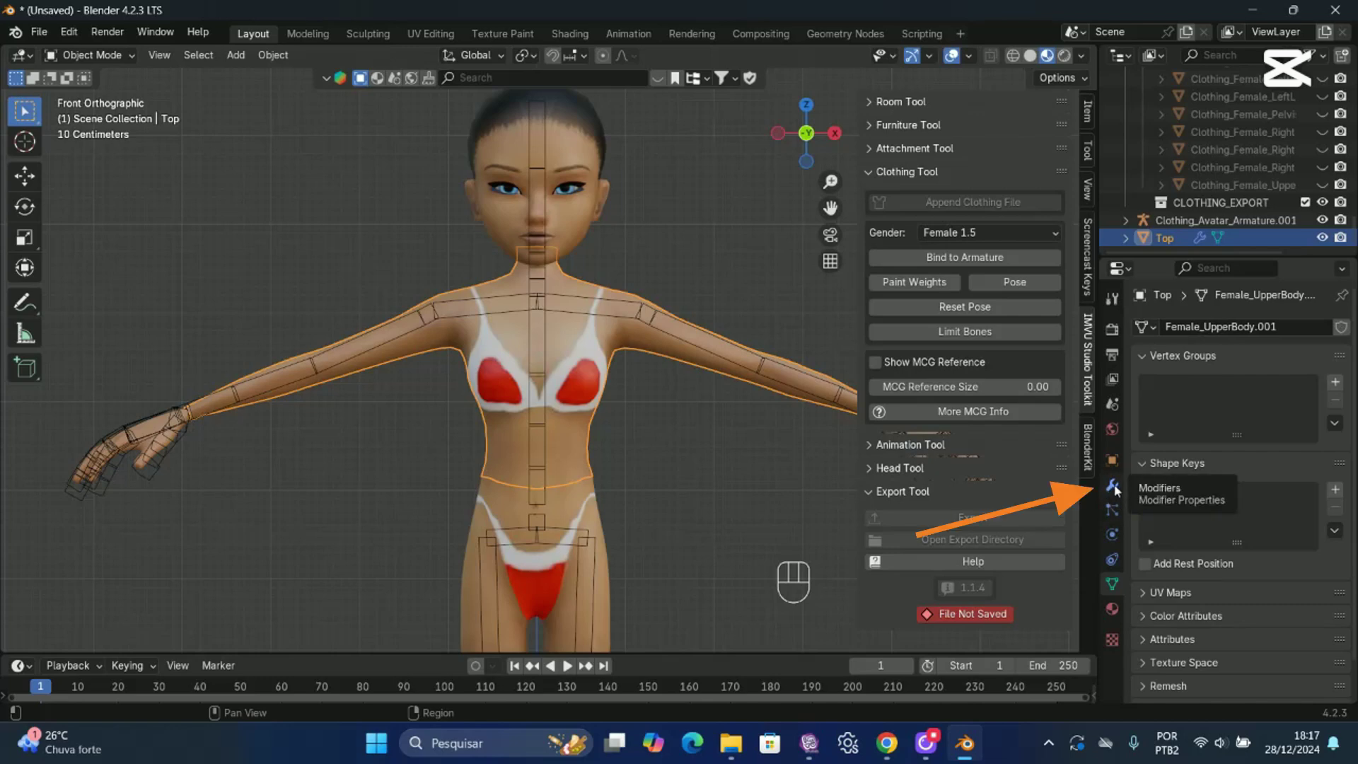
Delete the armature modifier from the Top mesh.
left_click(1112, 487)
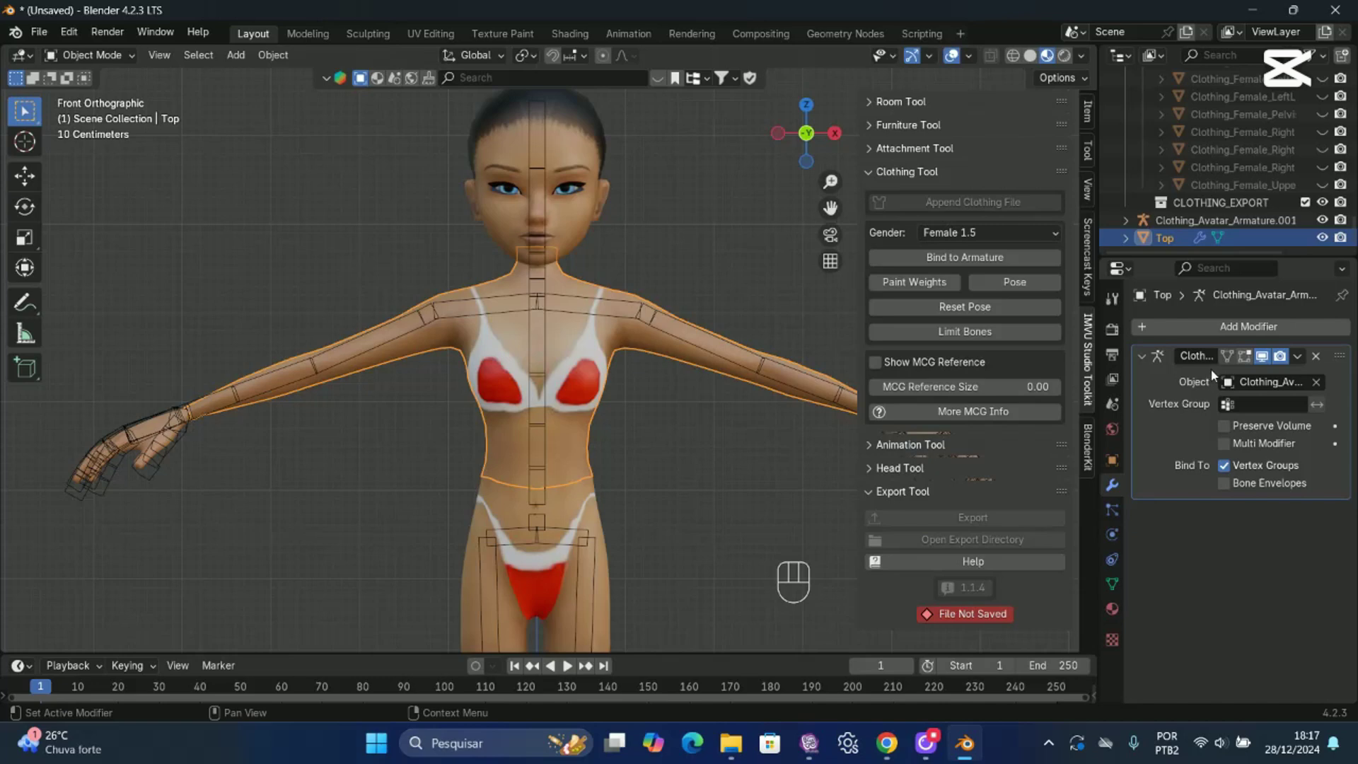
left_click(1316, 356)
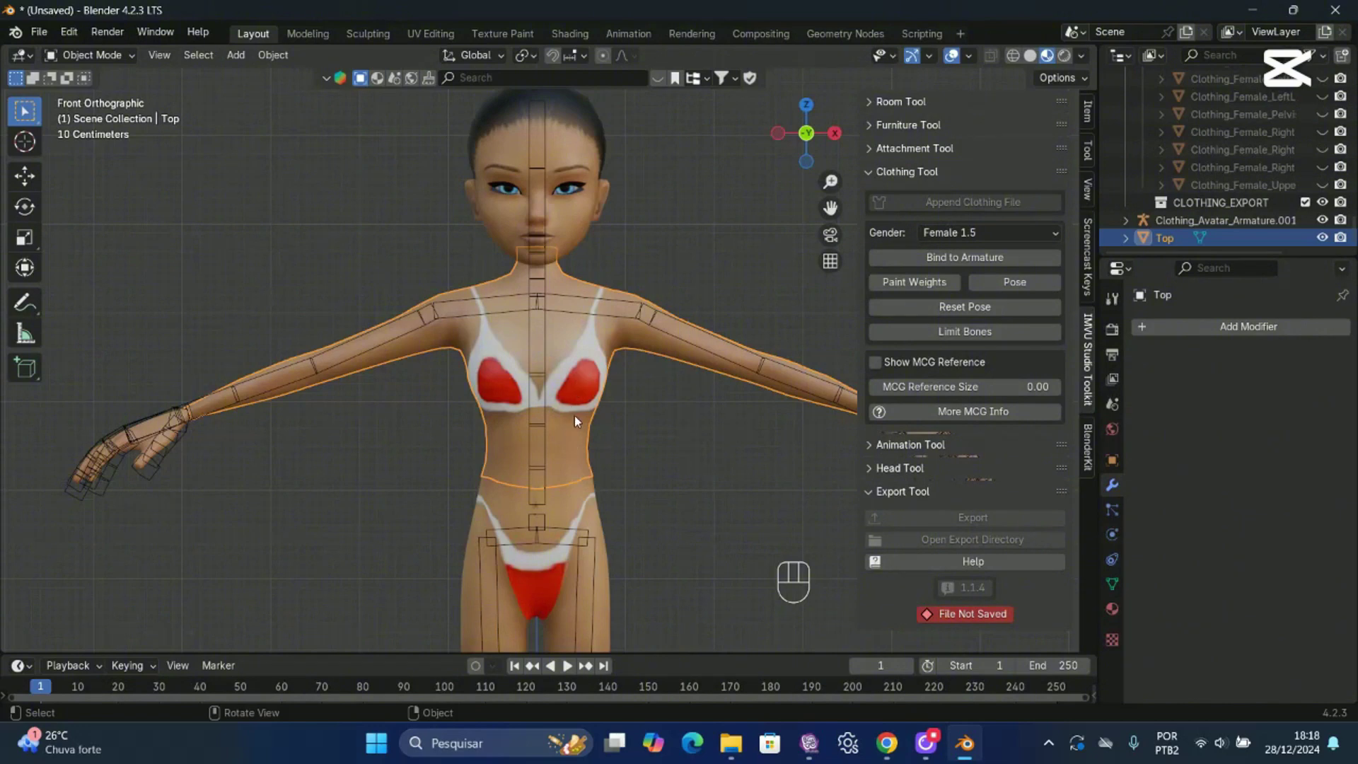
Replace the Top's Female_Skin material with a new material and give it a light blue base color.
left_click(1113, 610)
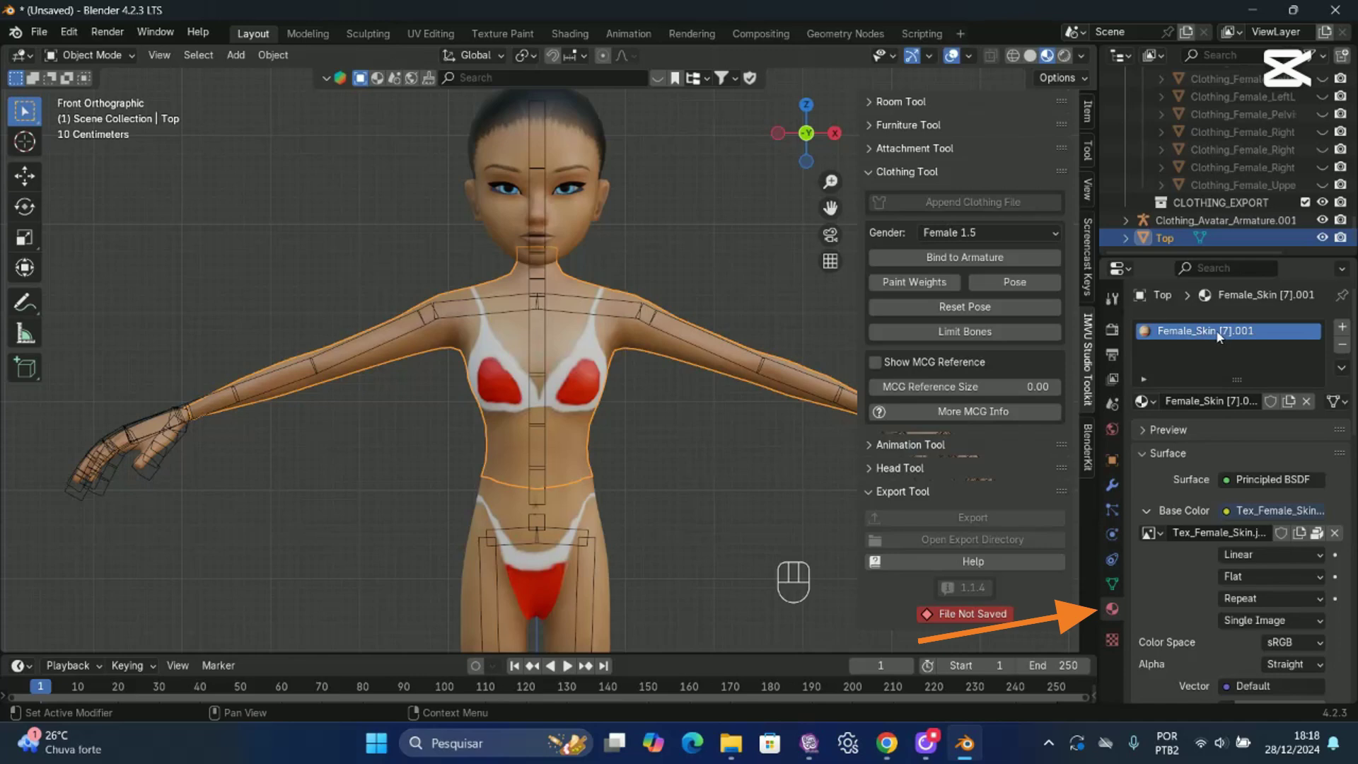
left_click(1343, 346)
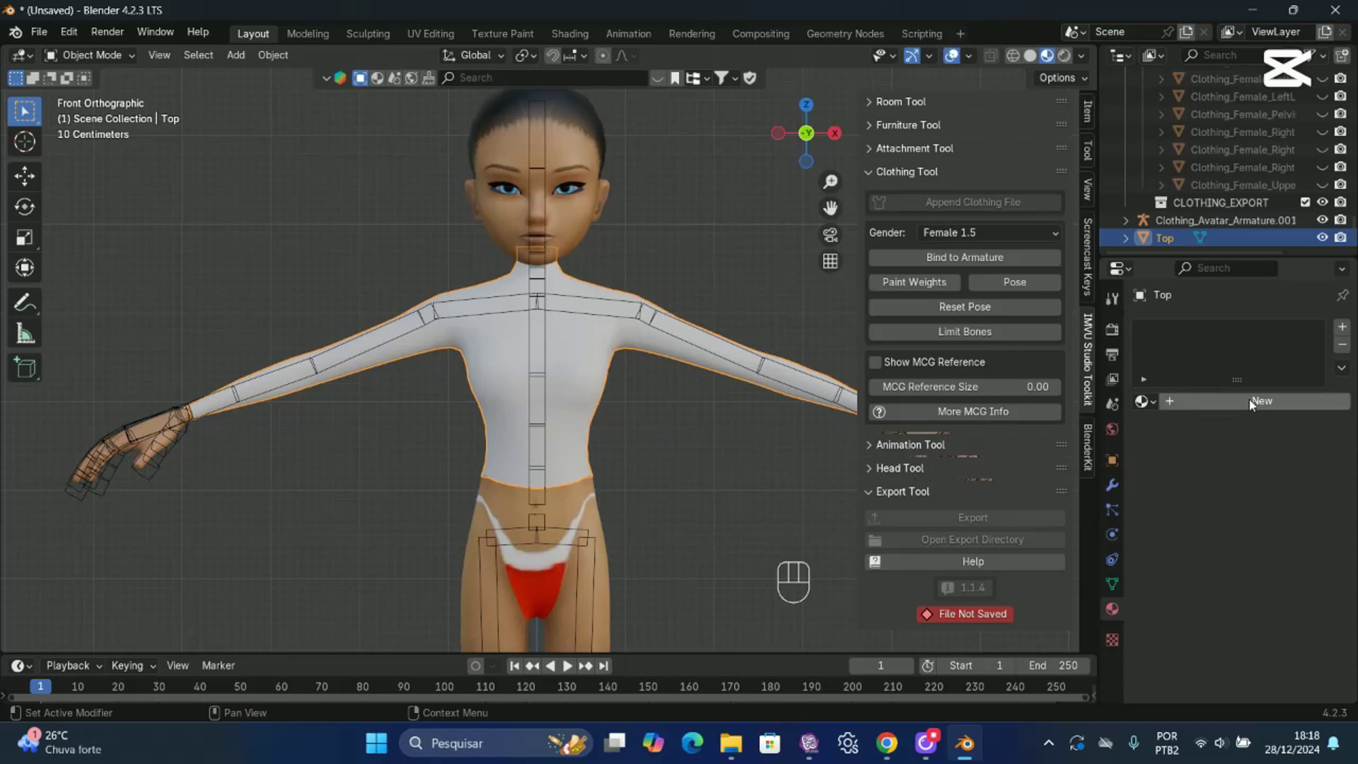
left_click(1262, 401)
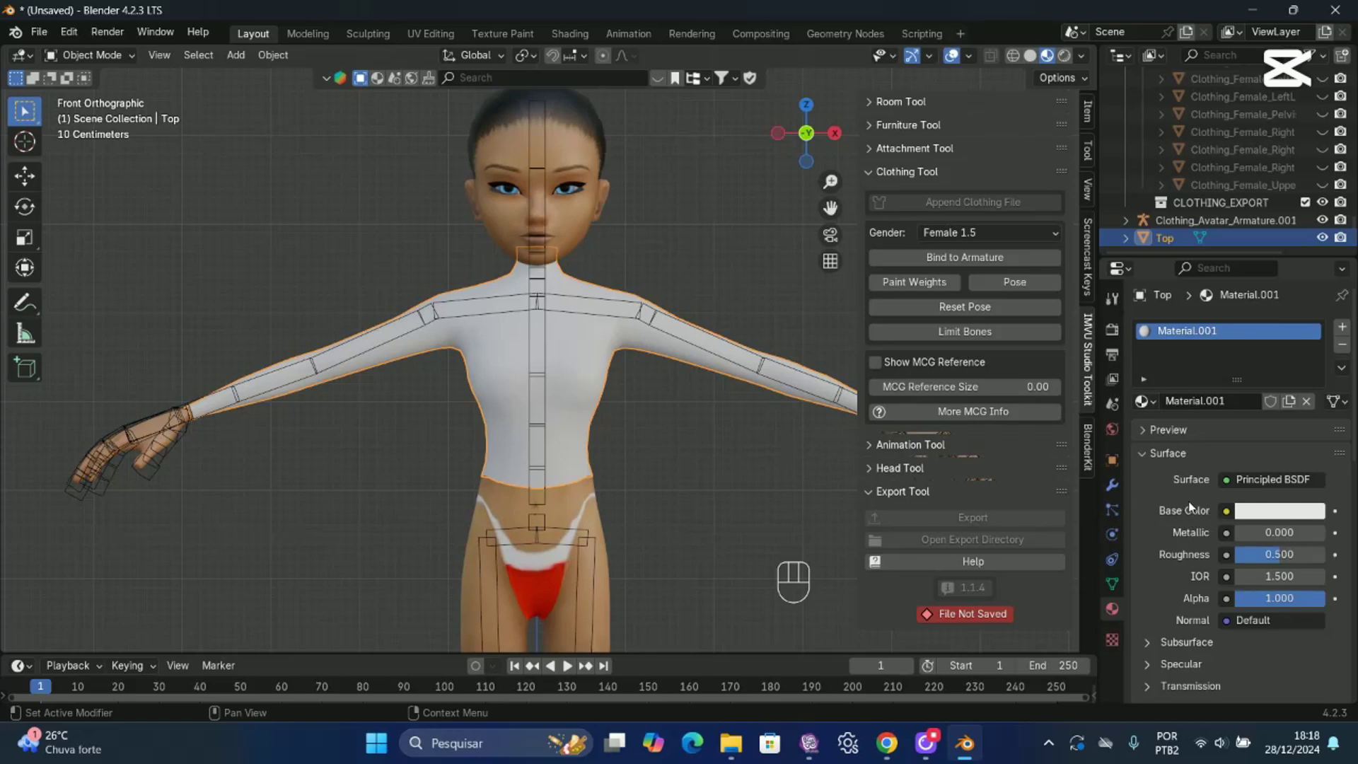
left_click(1271, 517)
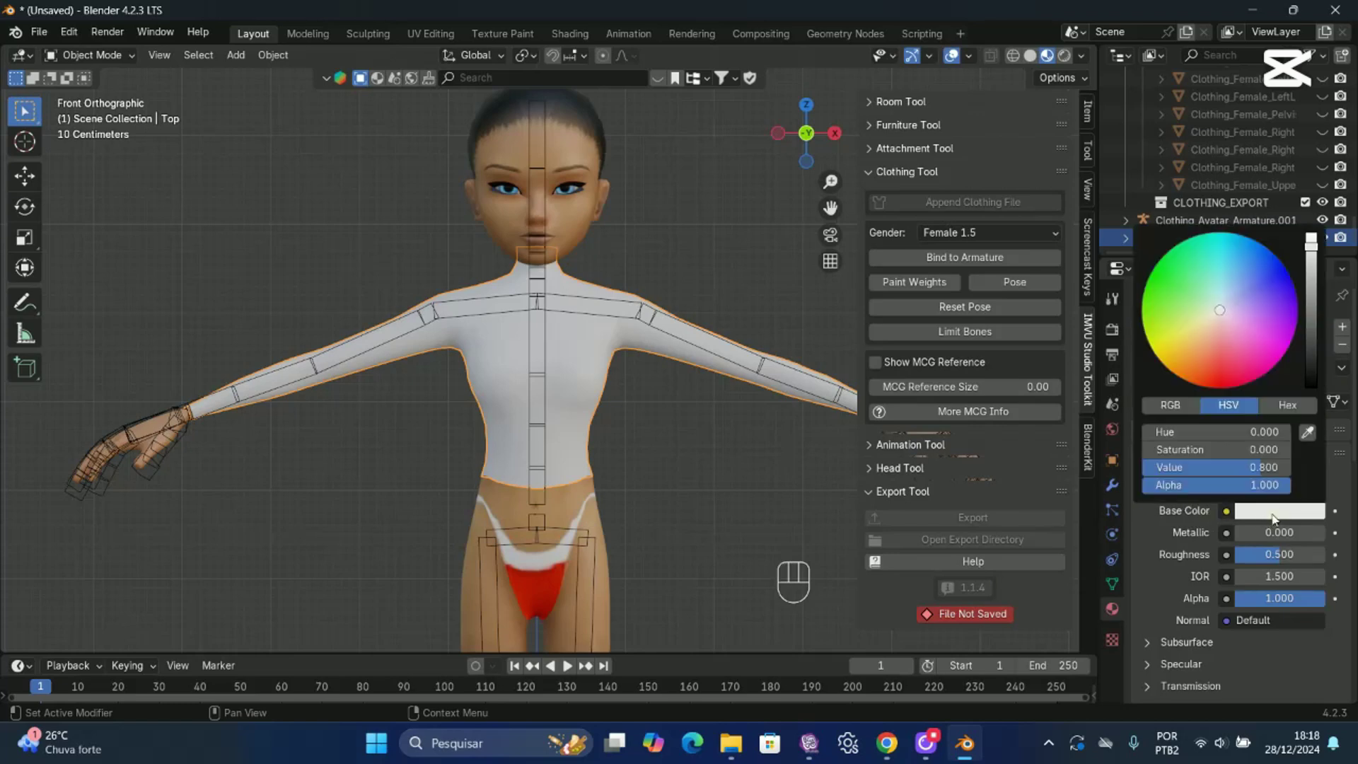
left_click(1225, 274)
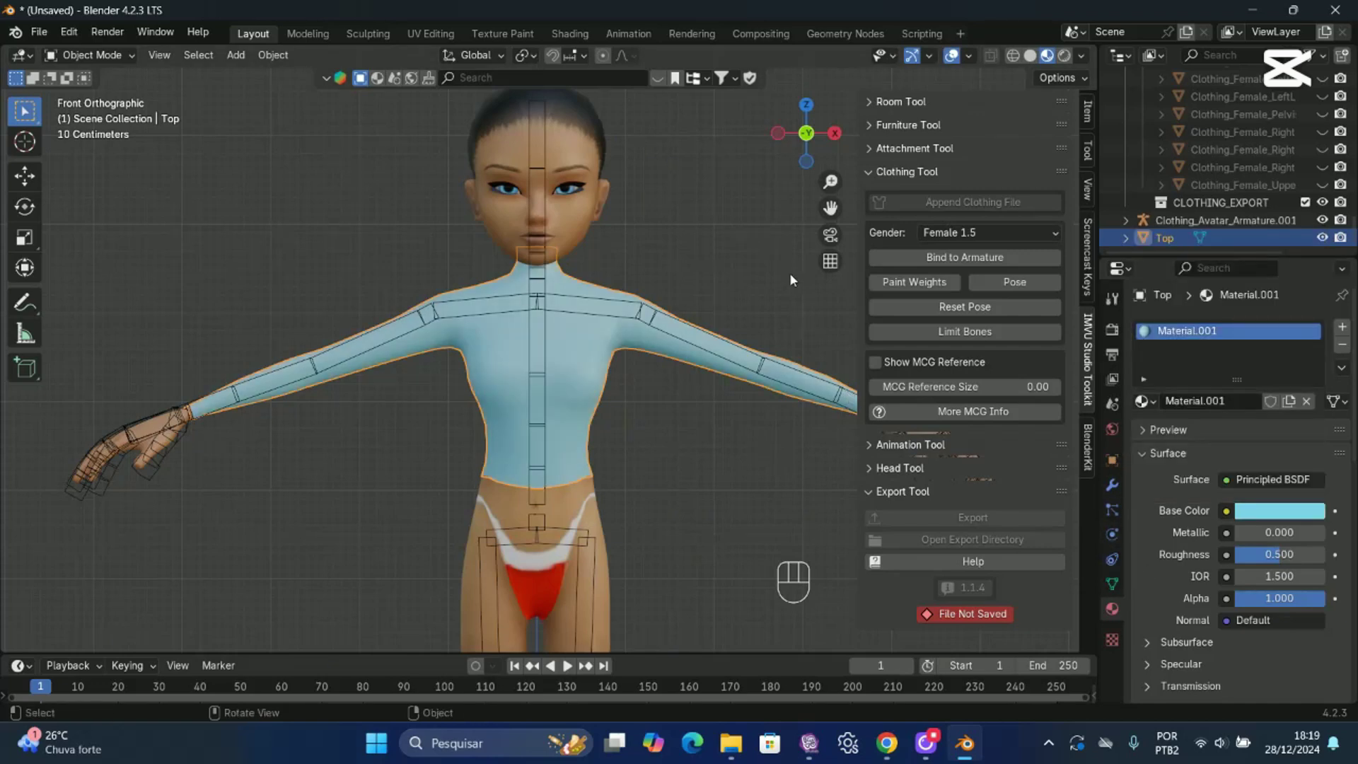
Activate the Move tool and set the Top mesh's origin to its geometry.
left_click_drag(830, 183, 831, 187)
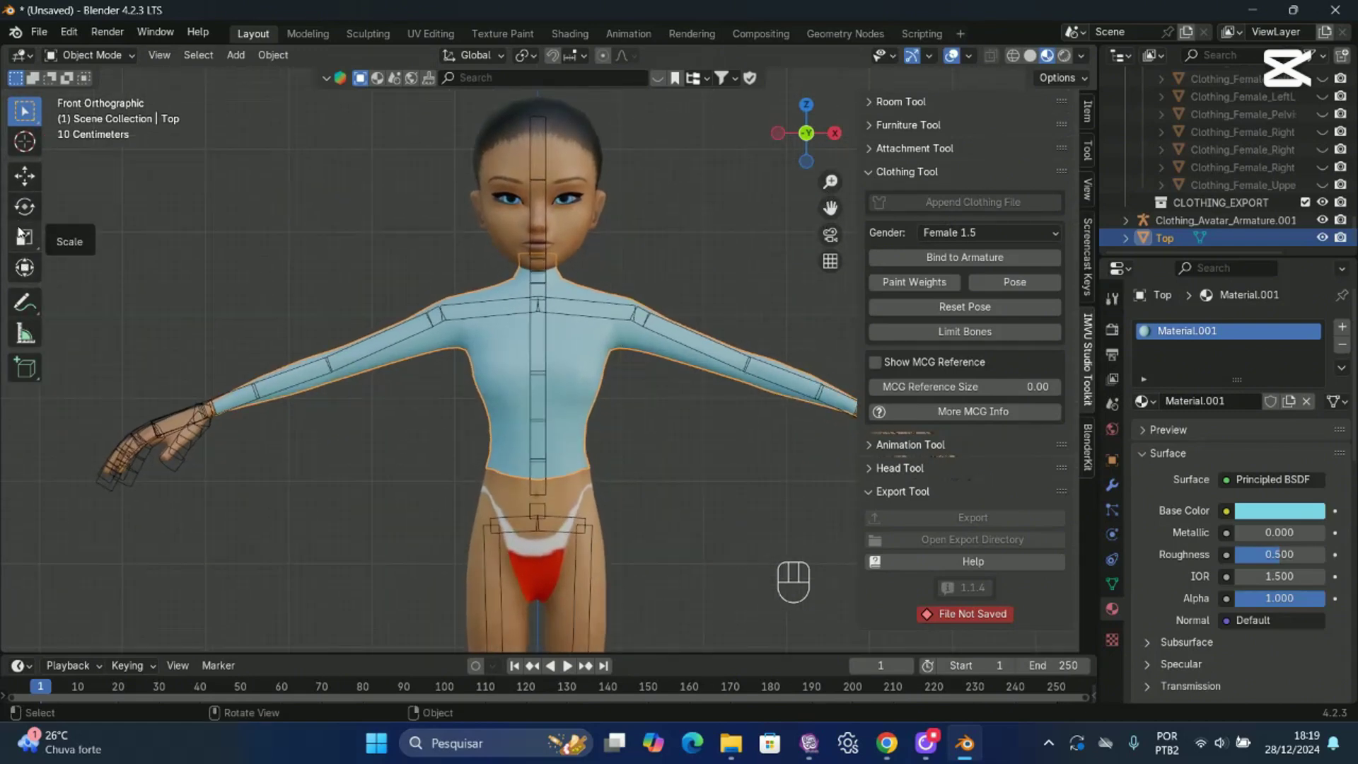
left_click(22, 178)
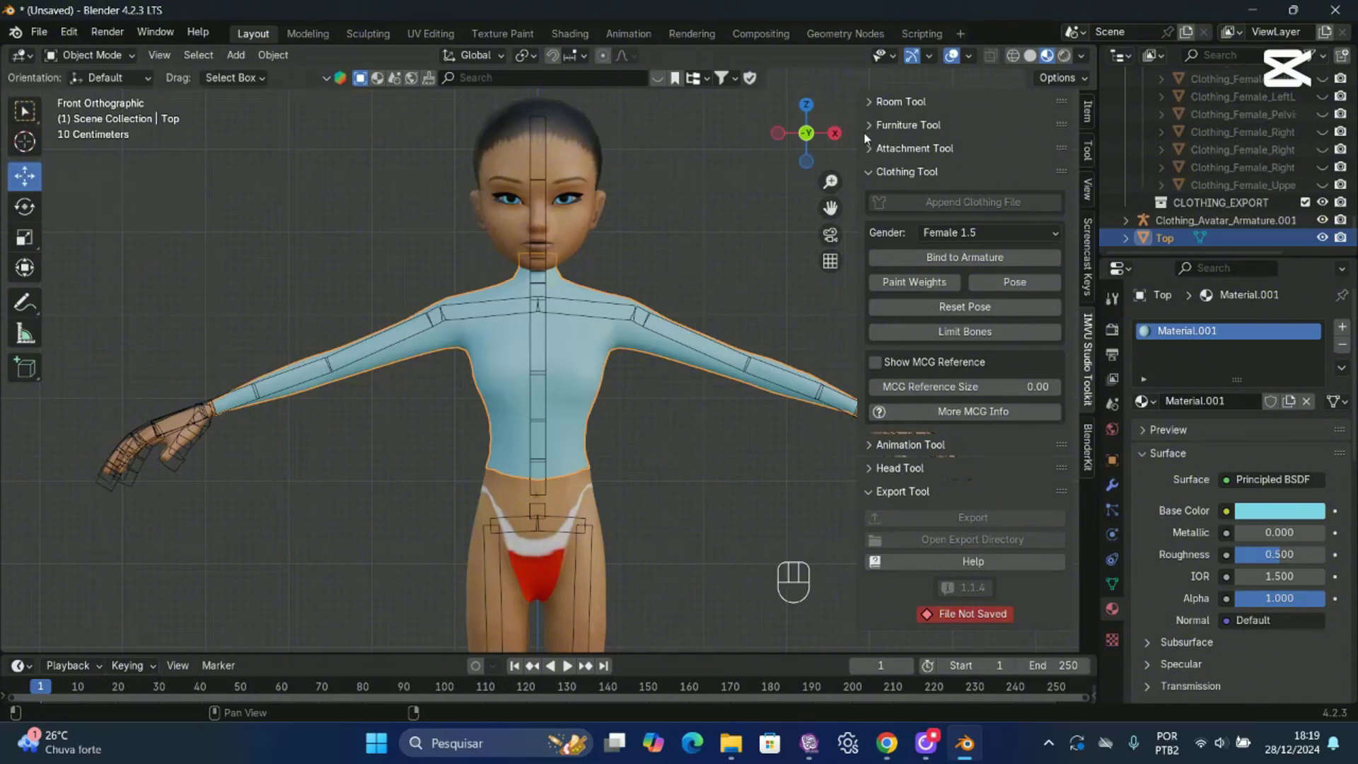
left_click_drag(830, 182, 830, 253)
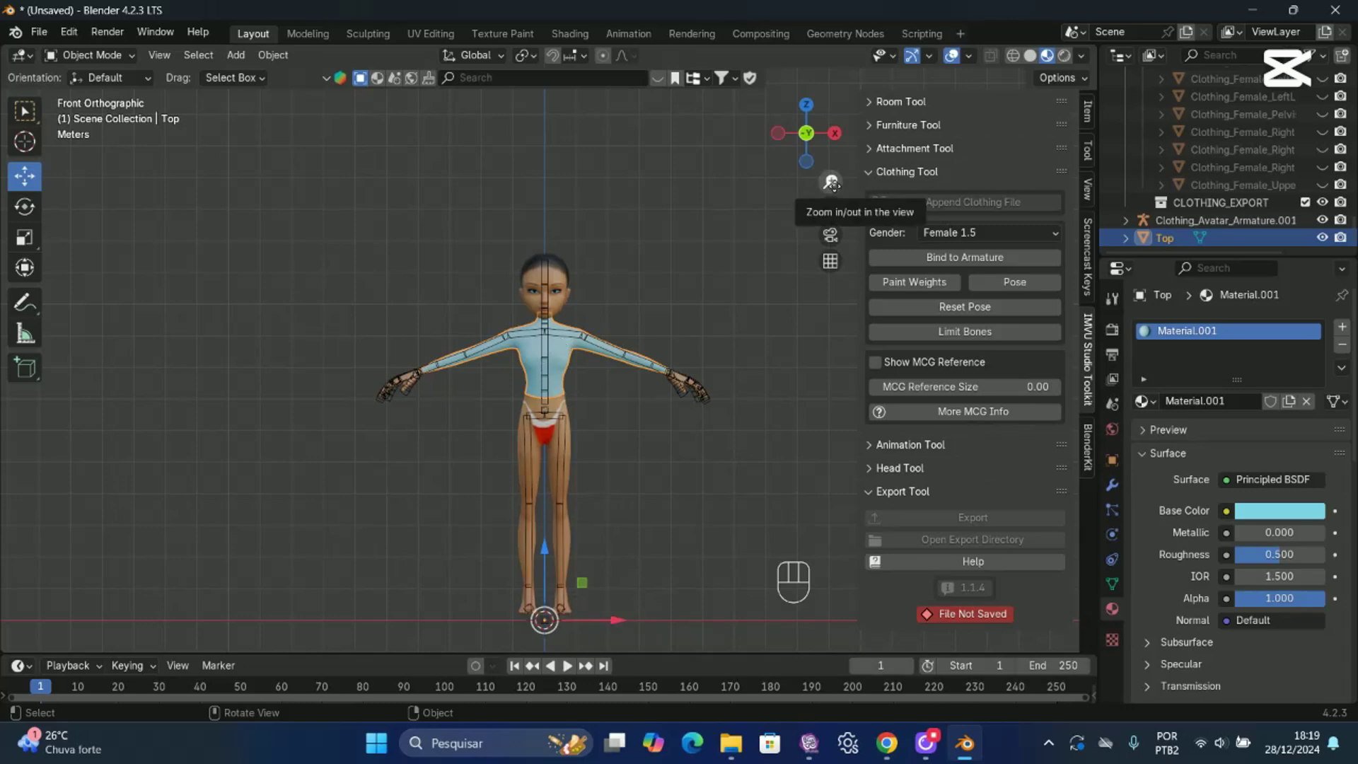
left_click_drag(830, 181, 830, 142)
left_click_drag(831, 206, 825, 241)
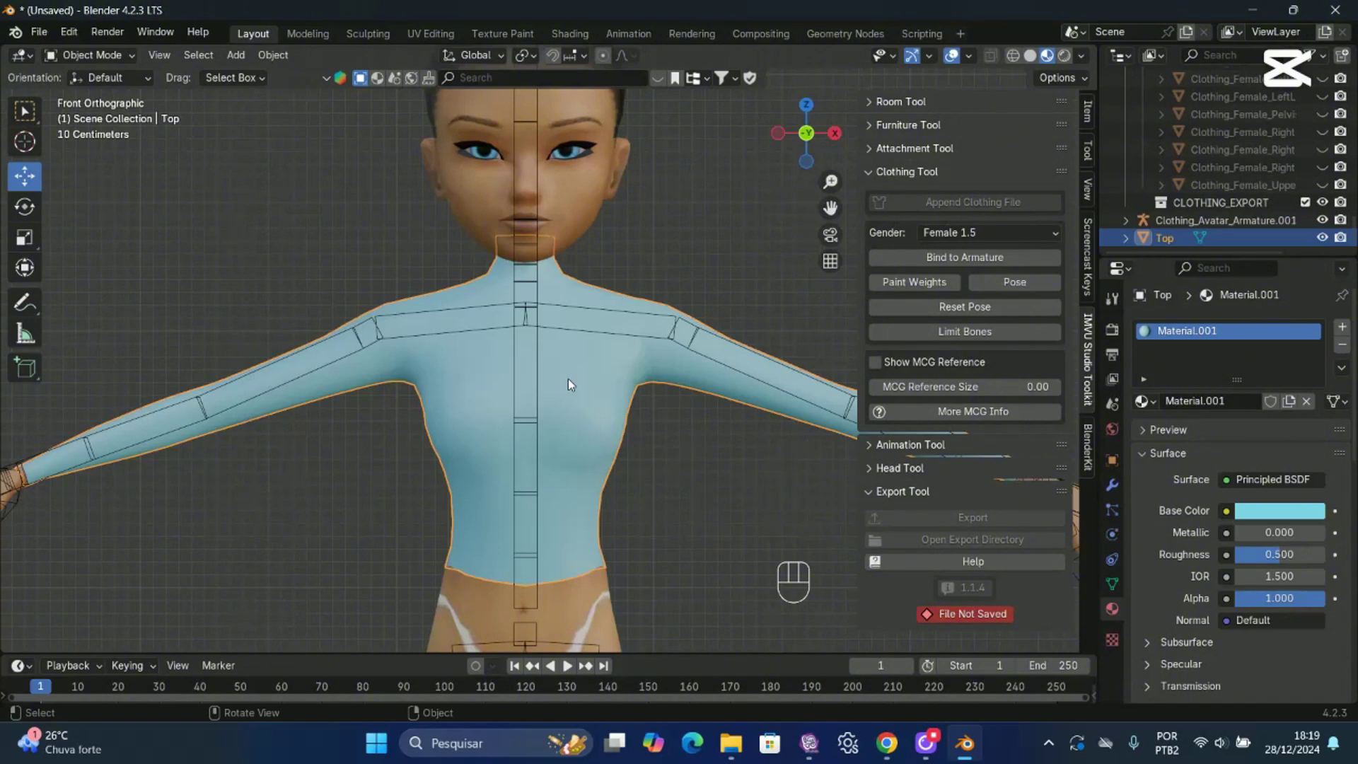
right_click(569, 384)
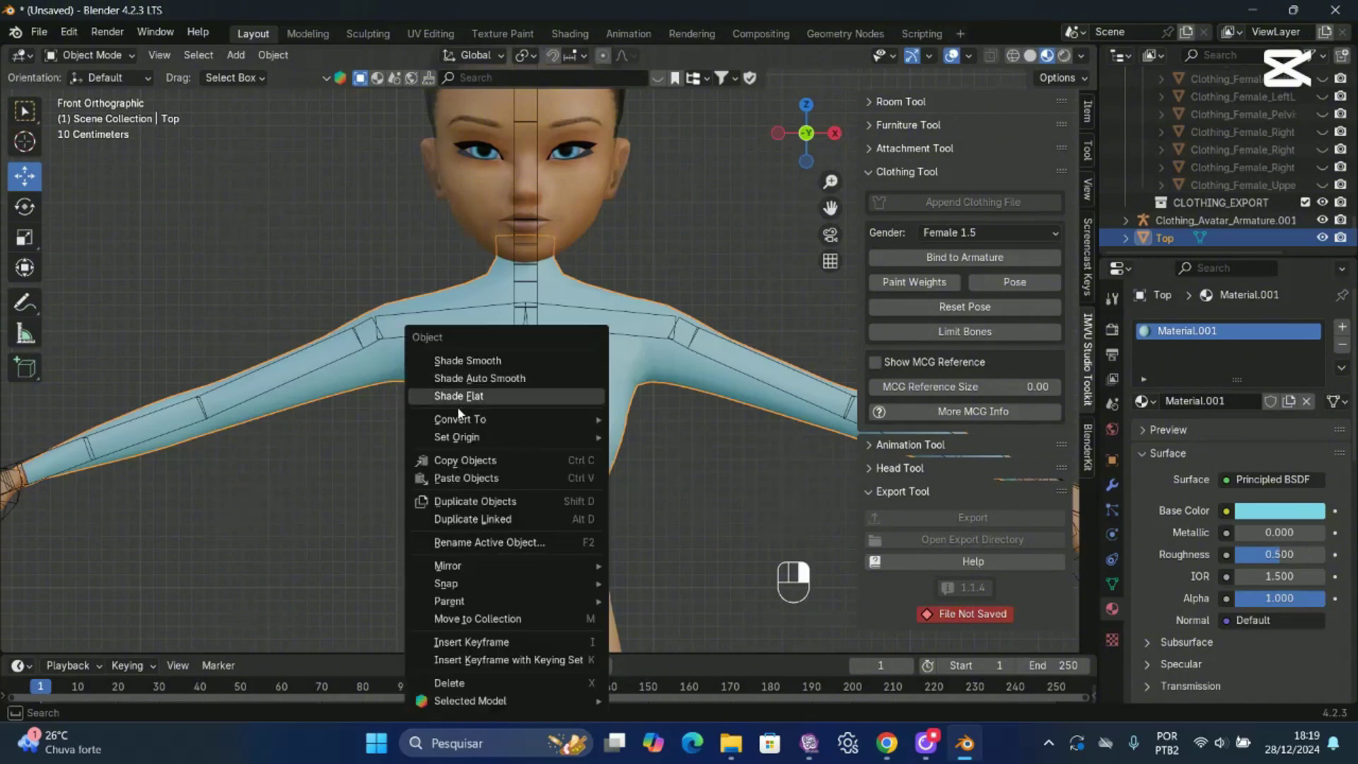
mouse_move(453, 439)
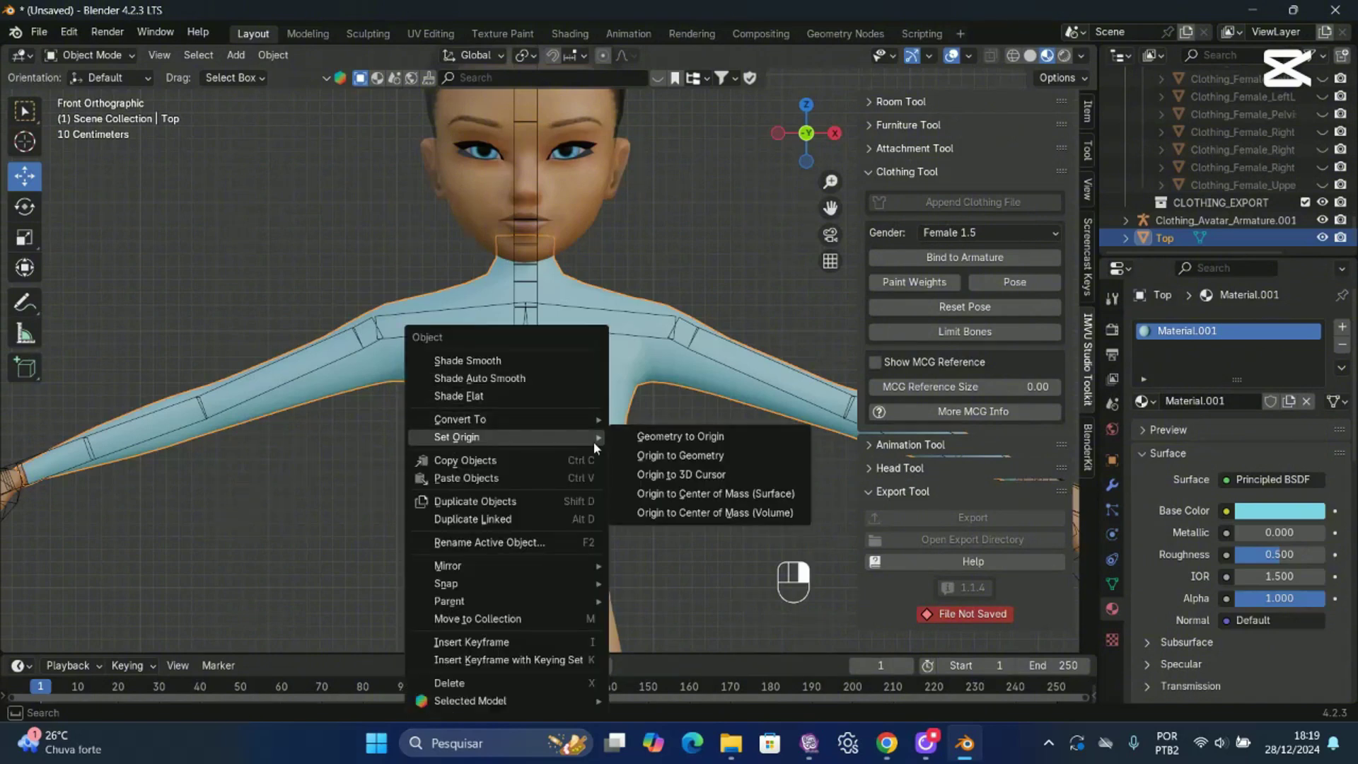
left_click(679, 463)
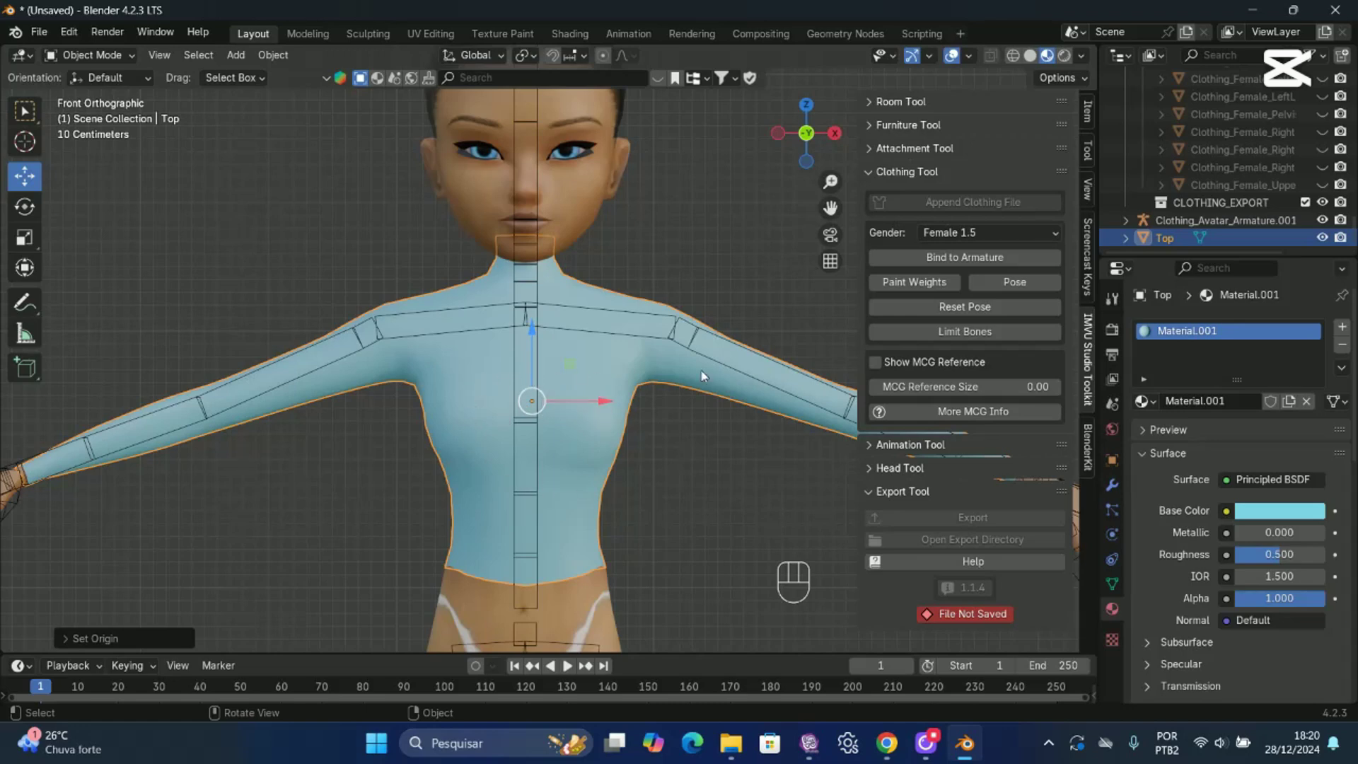
Add a Solidify modifier to the Top with the offset set to 1 and apply it.
left_click_drag(833, 190, 773, 215)
key("KP_1")
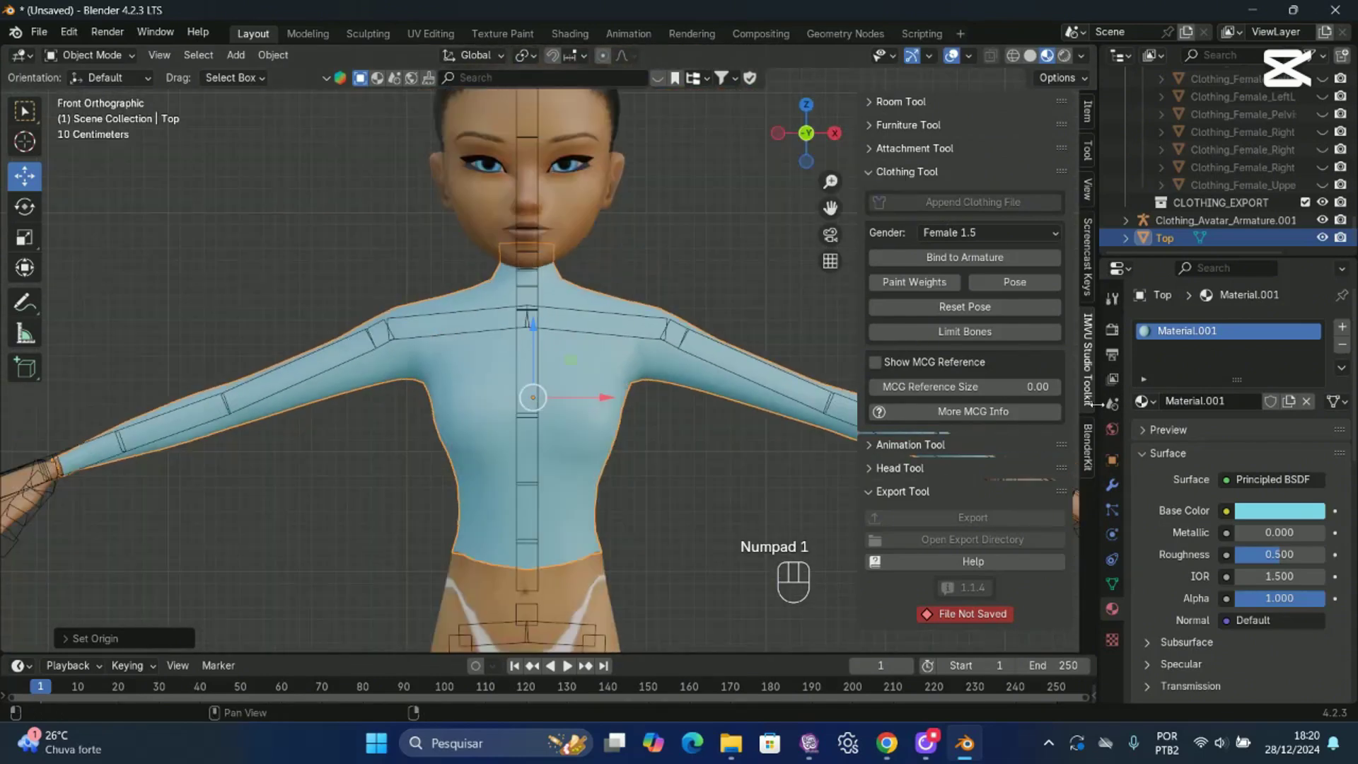
left_click(1113, 487)
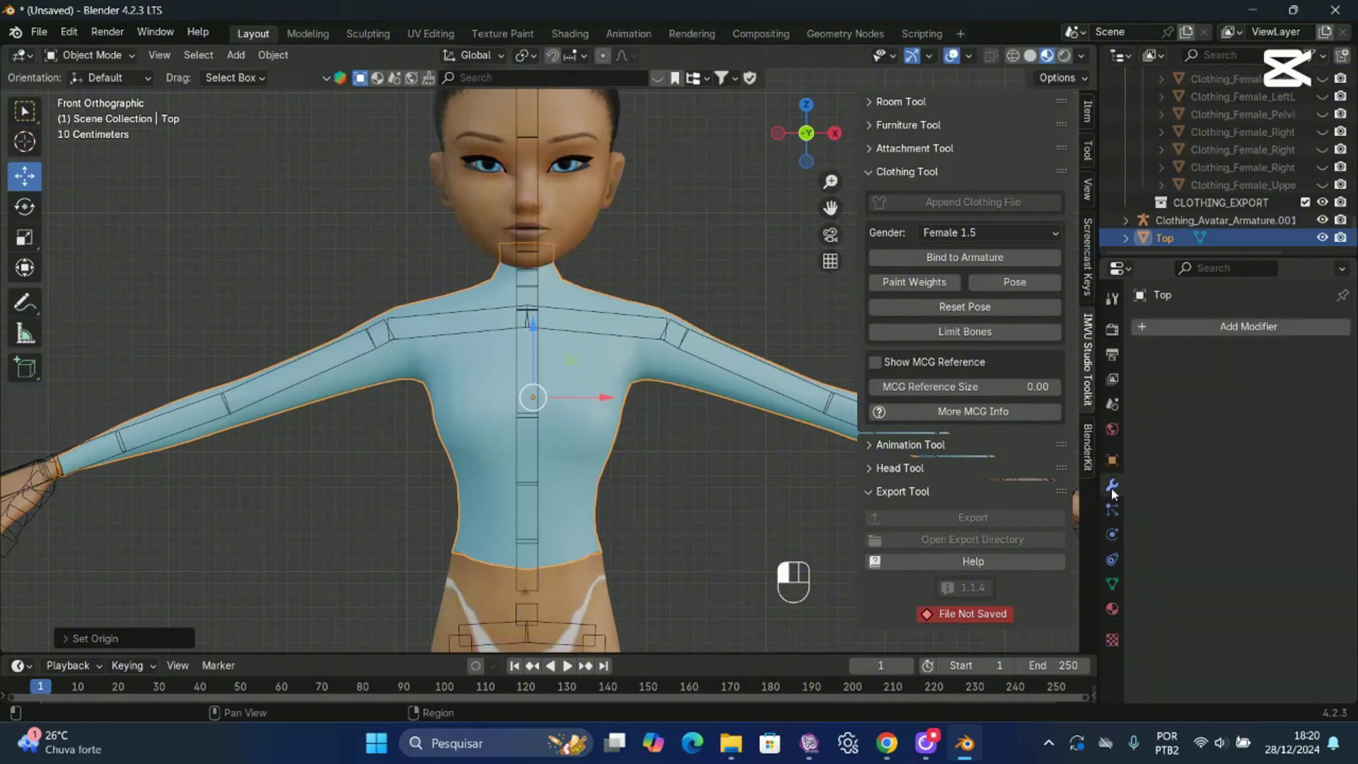
left_click(1253, 327)
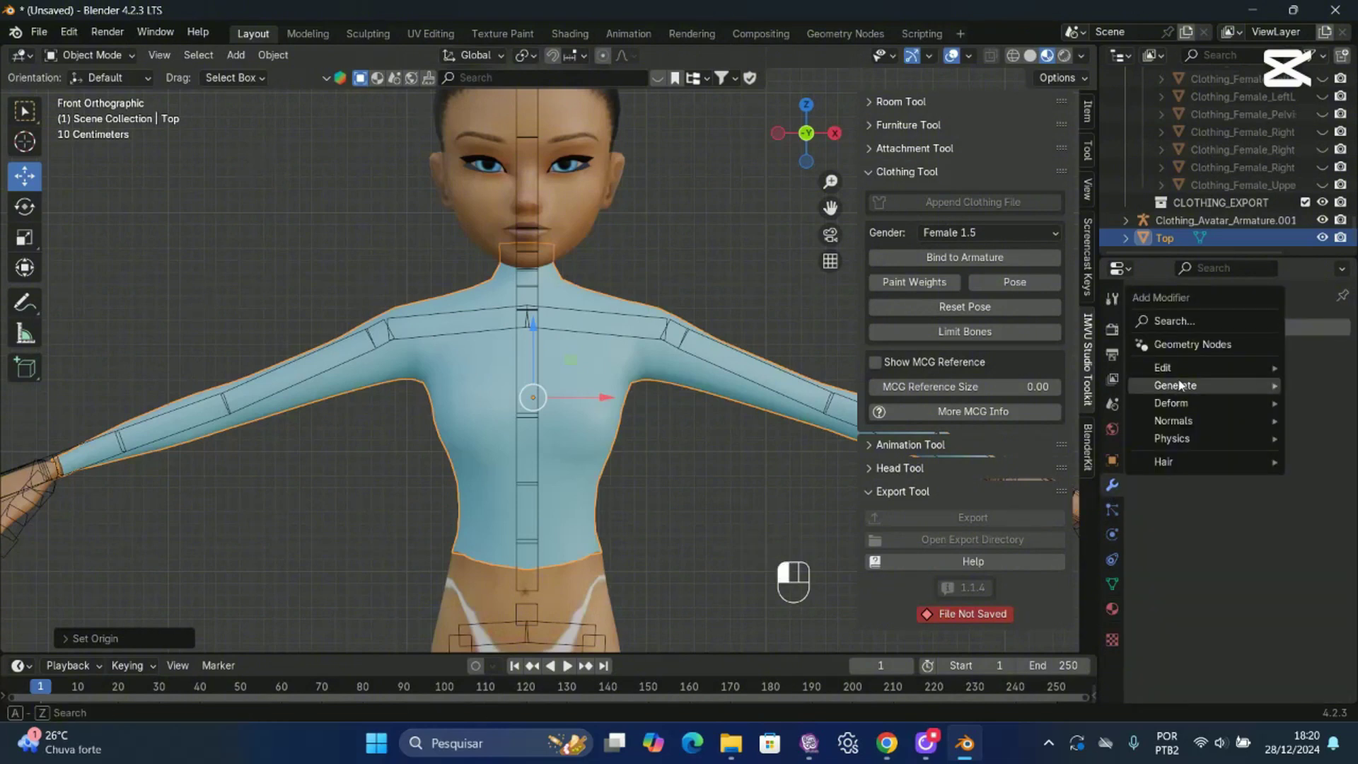
mouse_move(1174, 388)
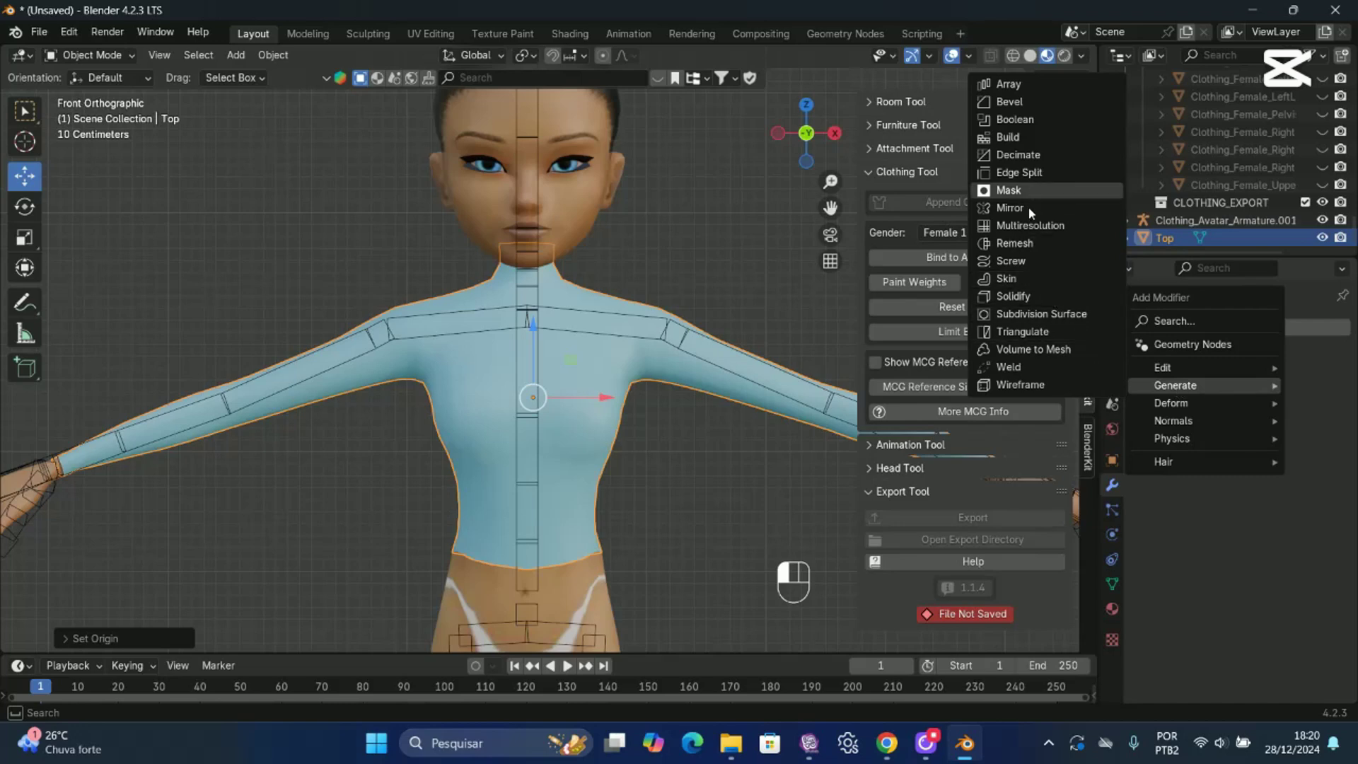
left_click(1011, 307)
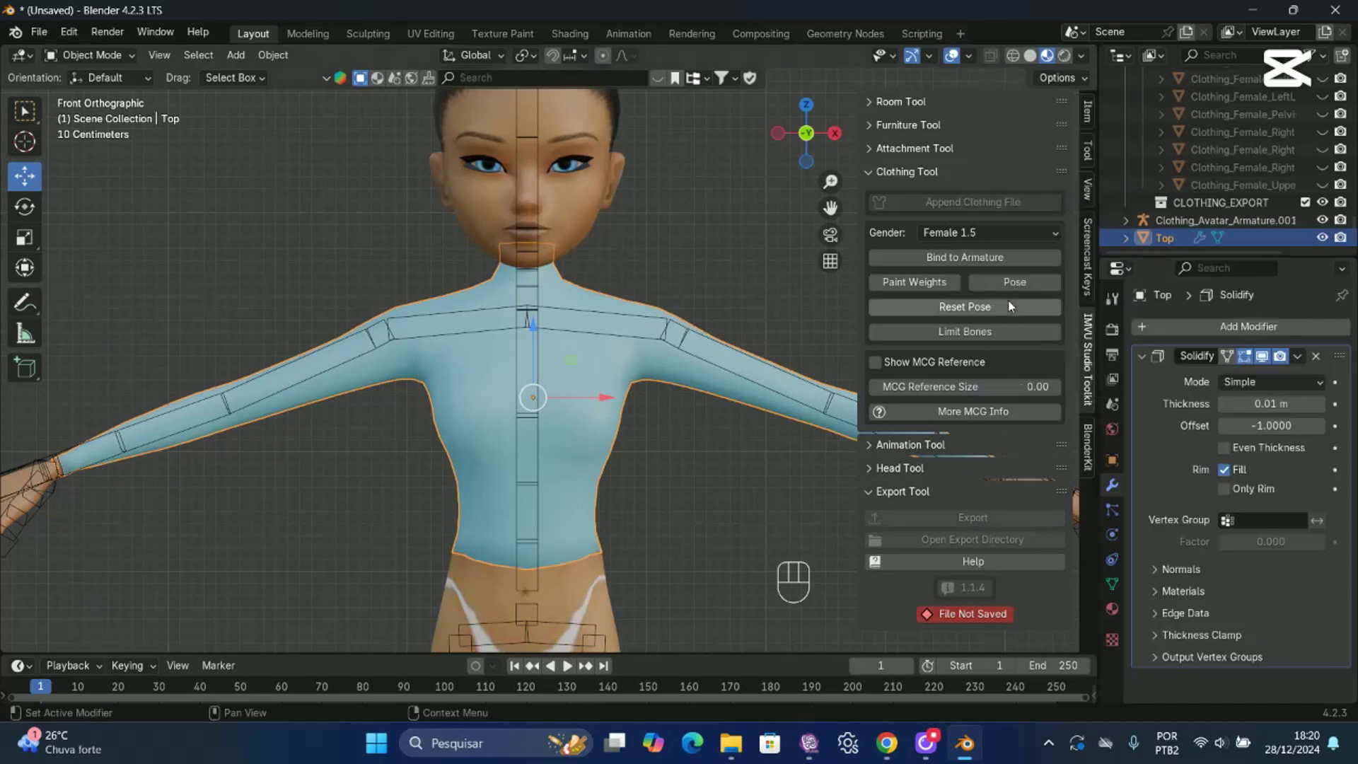
left_click(1255, 427)
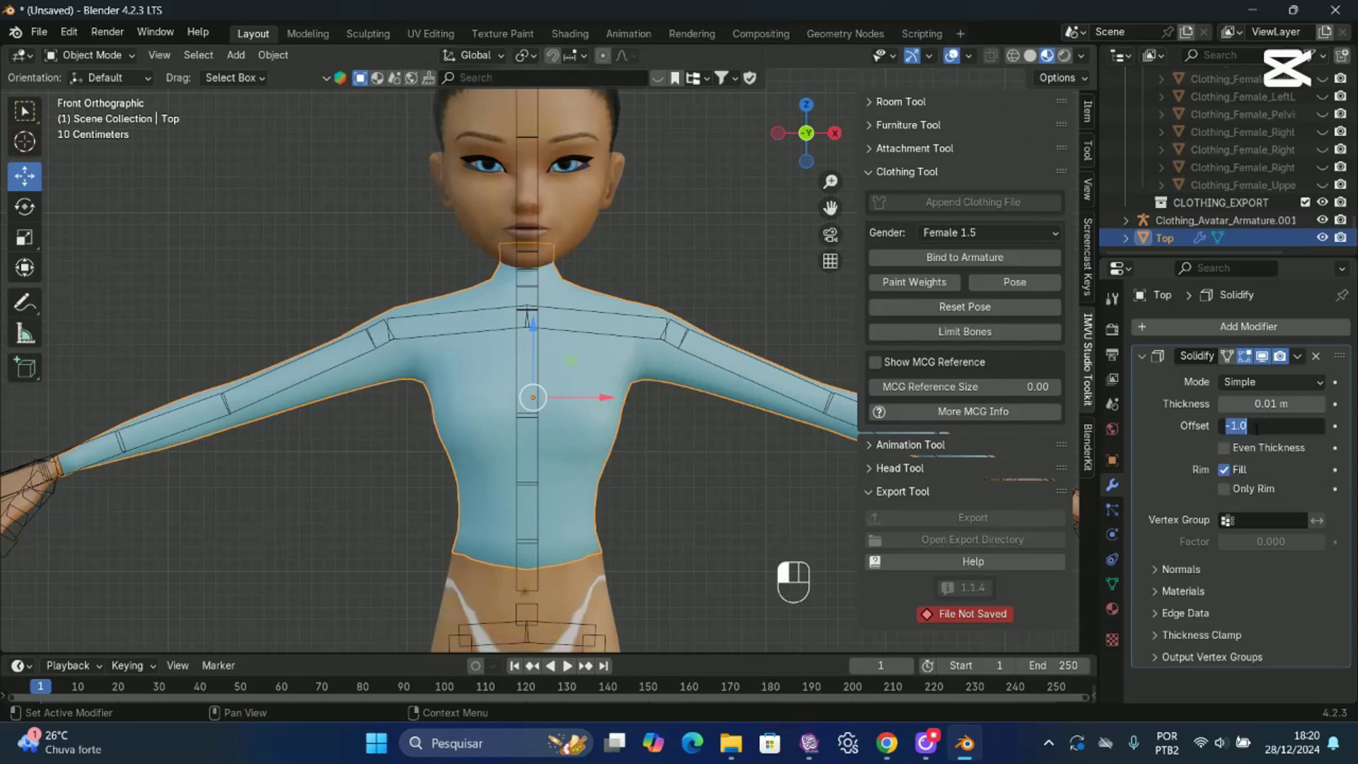
type("1")
left_click(1171, 459)
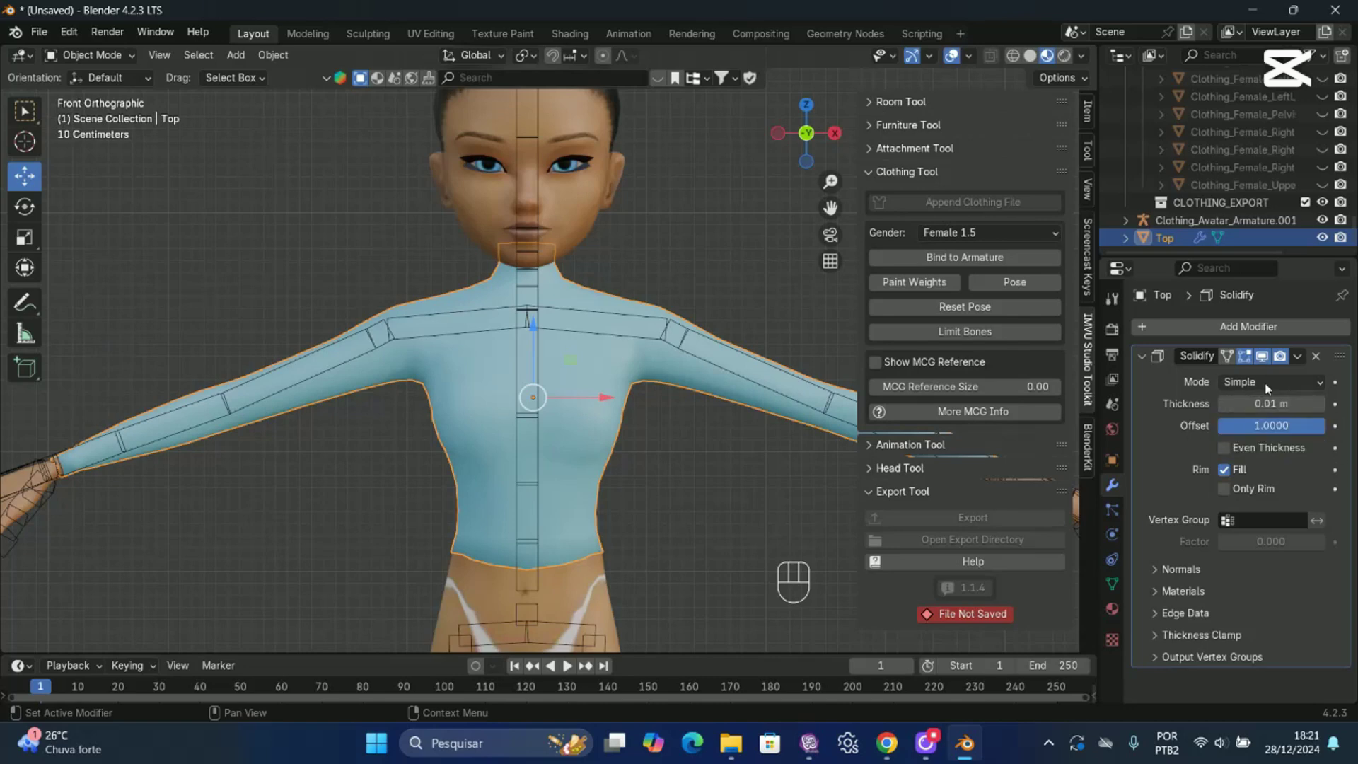
left_click(1297, 357)
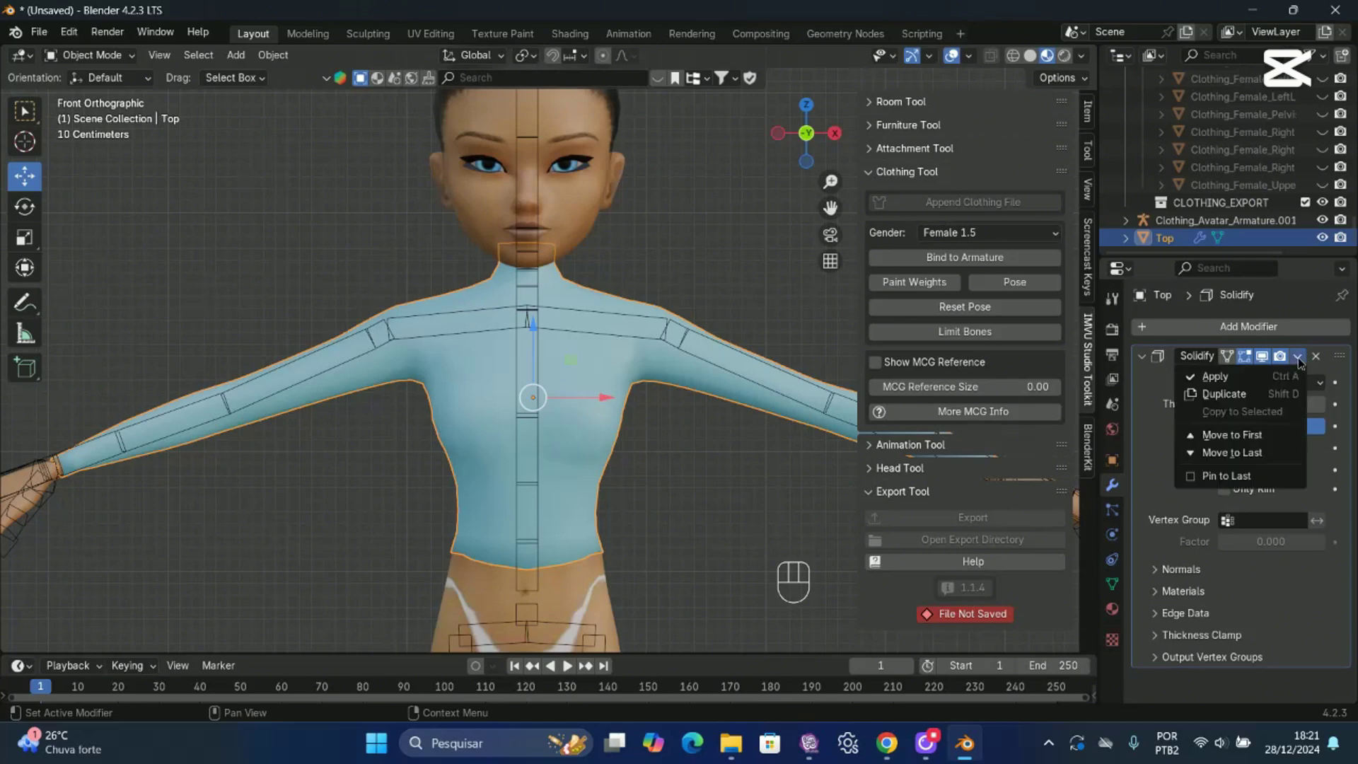
left_click(1240, 379)
Hide the female avatar's body mesh collection so only the Top and the armature remain displayed.
left_click_drag(807, 134, 830, 194)
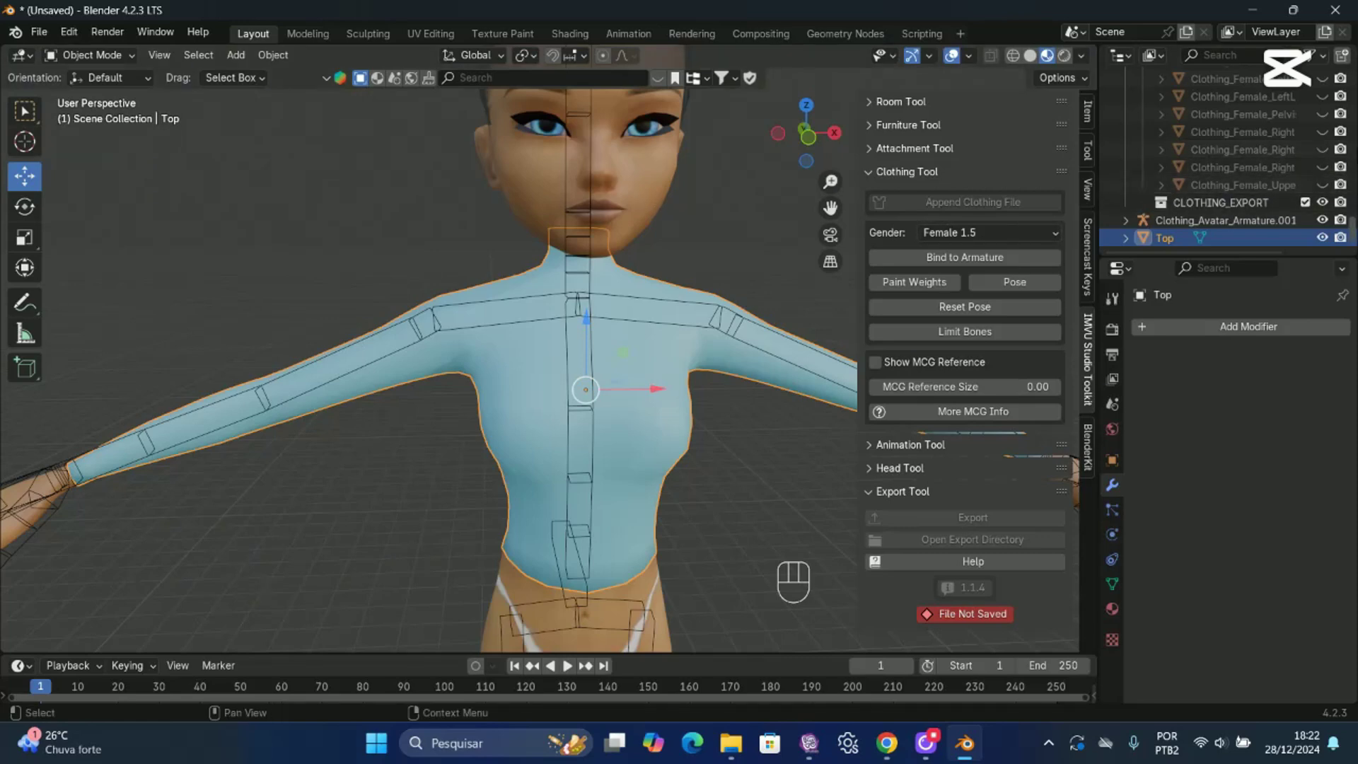
left_click_drag(1355, 221, 1356, 138)
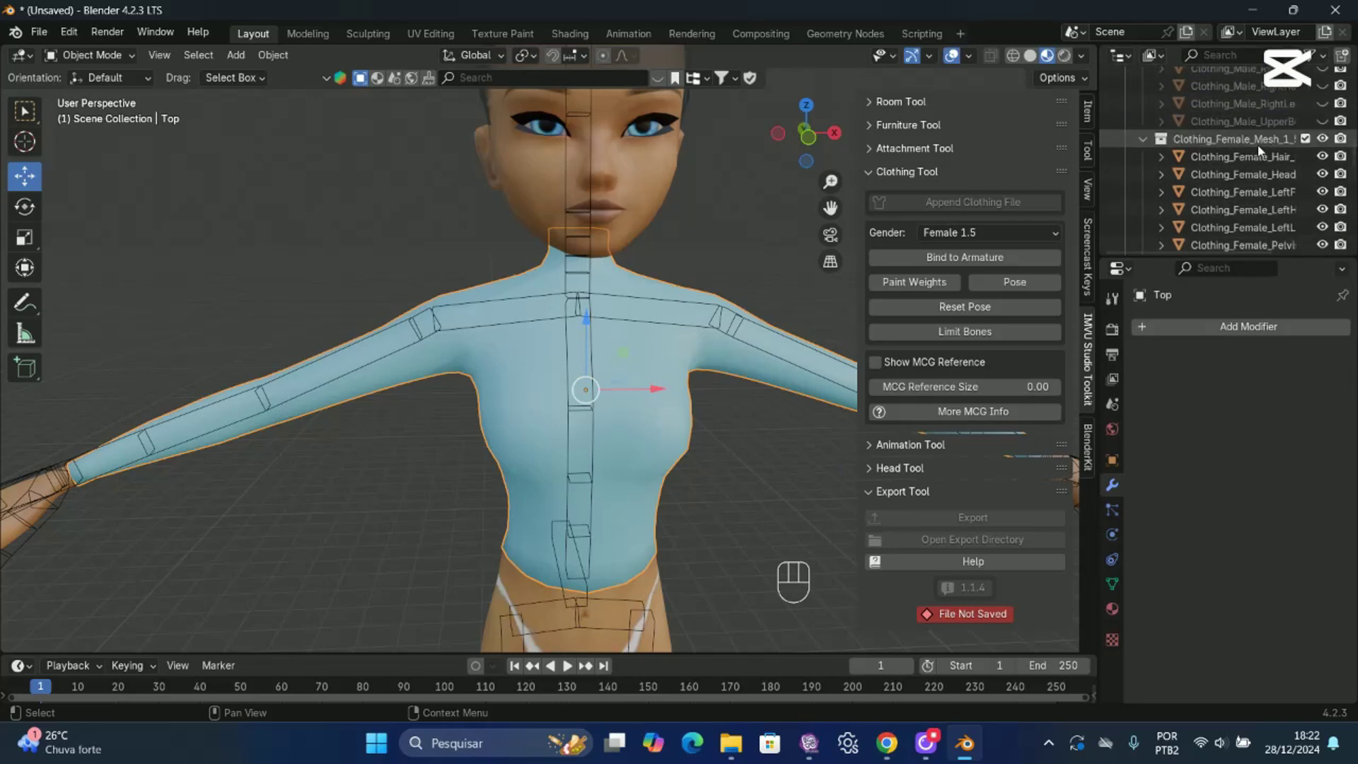
left_click(1322, 140)
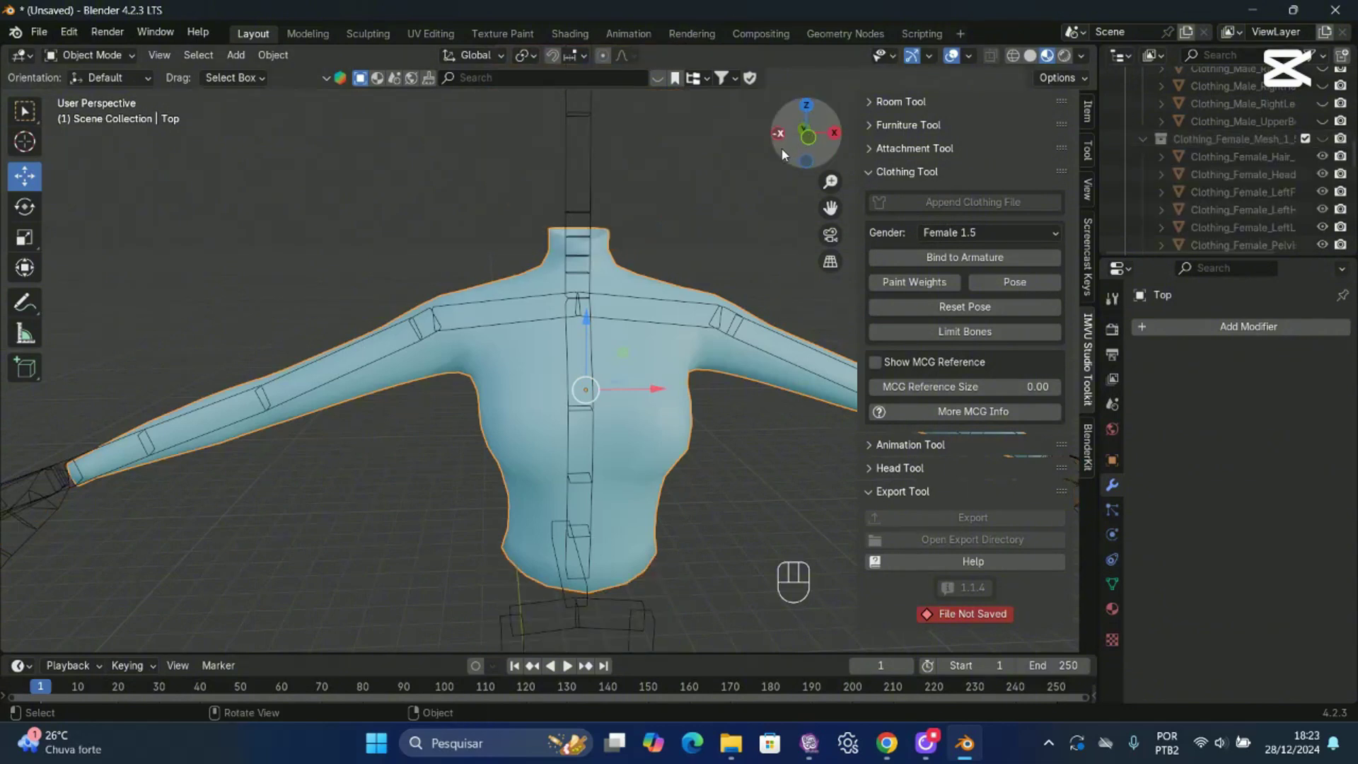
left_click_drag(782, 150, 522, 157)
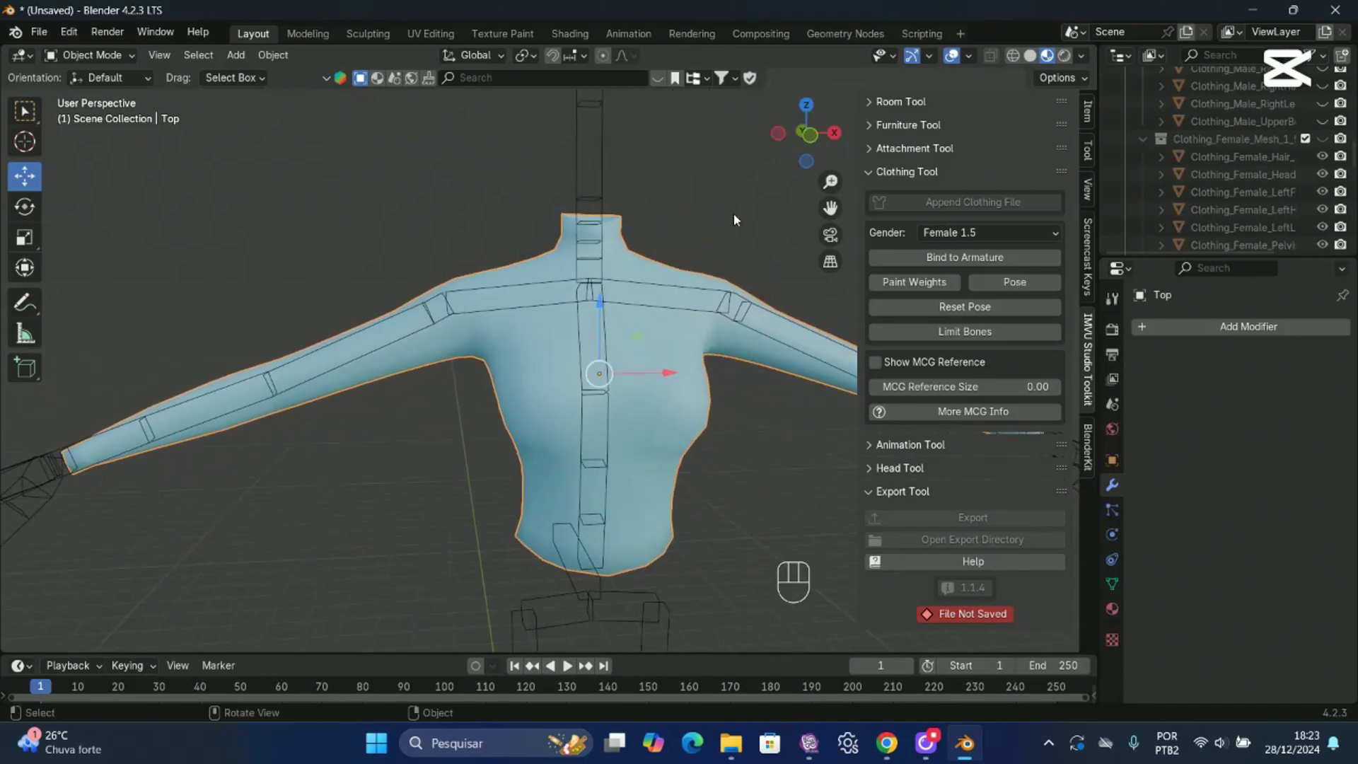
In Edit Mode, select the loop of rim faces around the avatar's right wrist opening on the Top and delete those faces.
key("Tab")
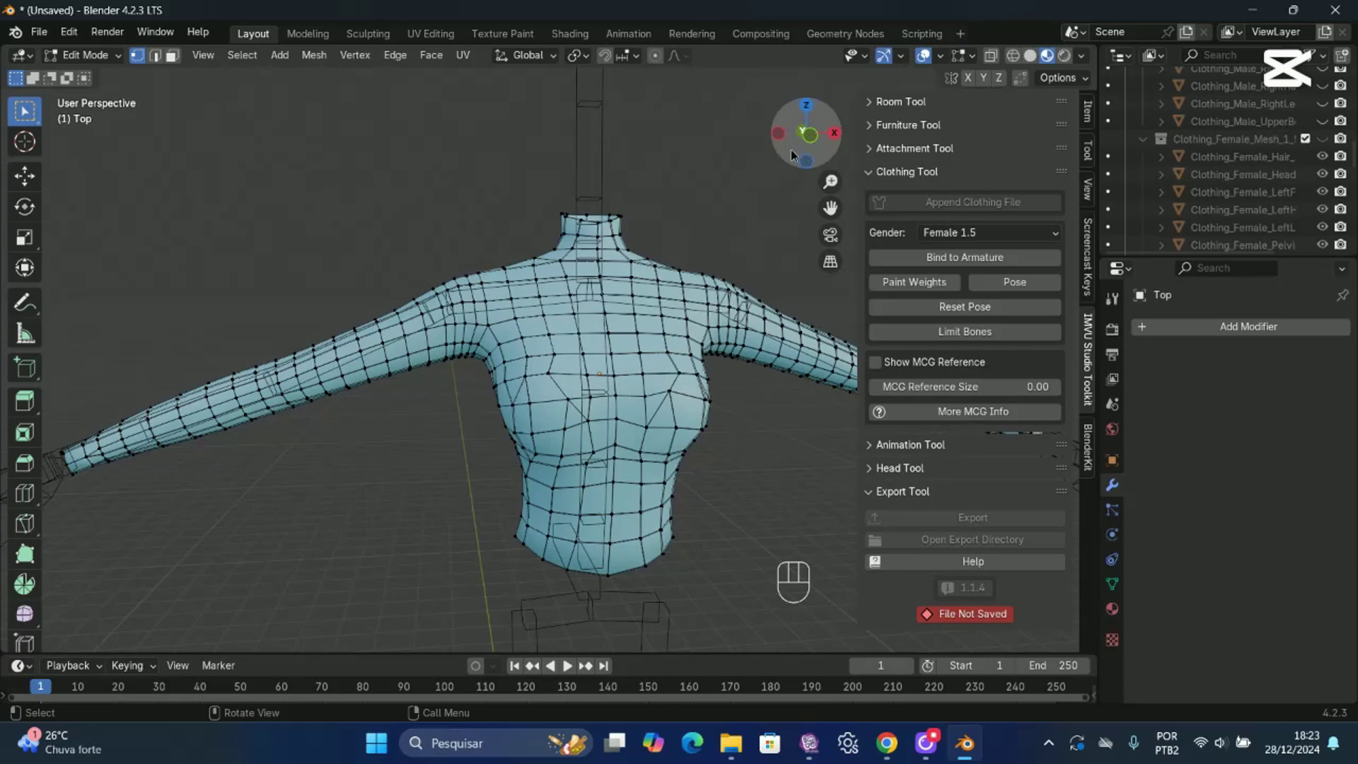
left_click_drag(791, 150, 679, 154)
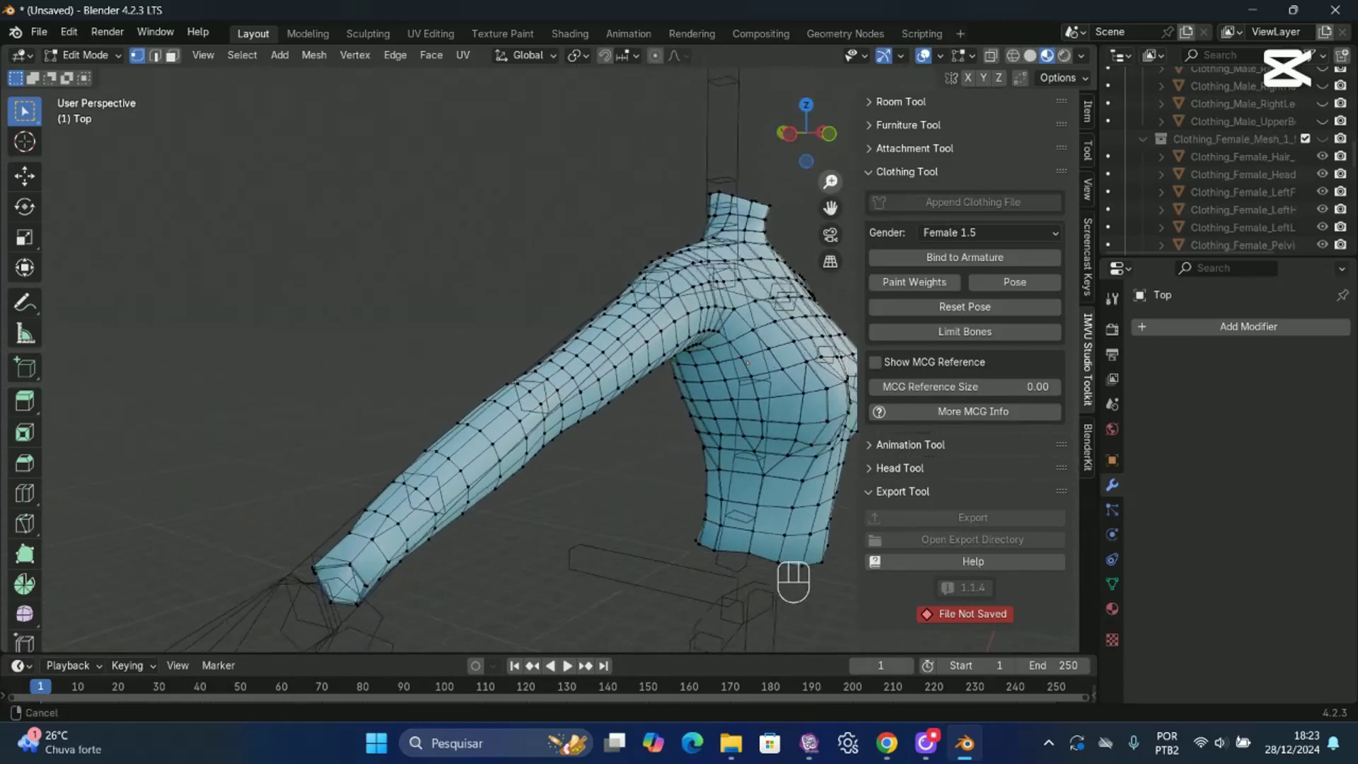
left_click_drag(831, 182, 831, 151)
left_click_drag(831, 208, 897, 113)
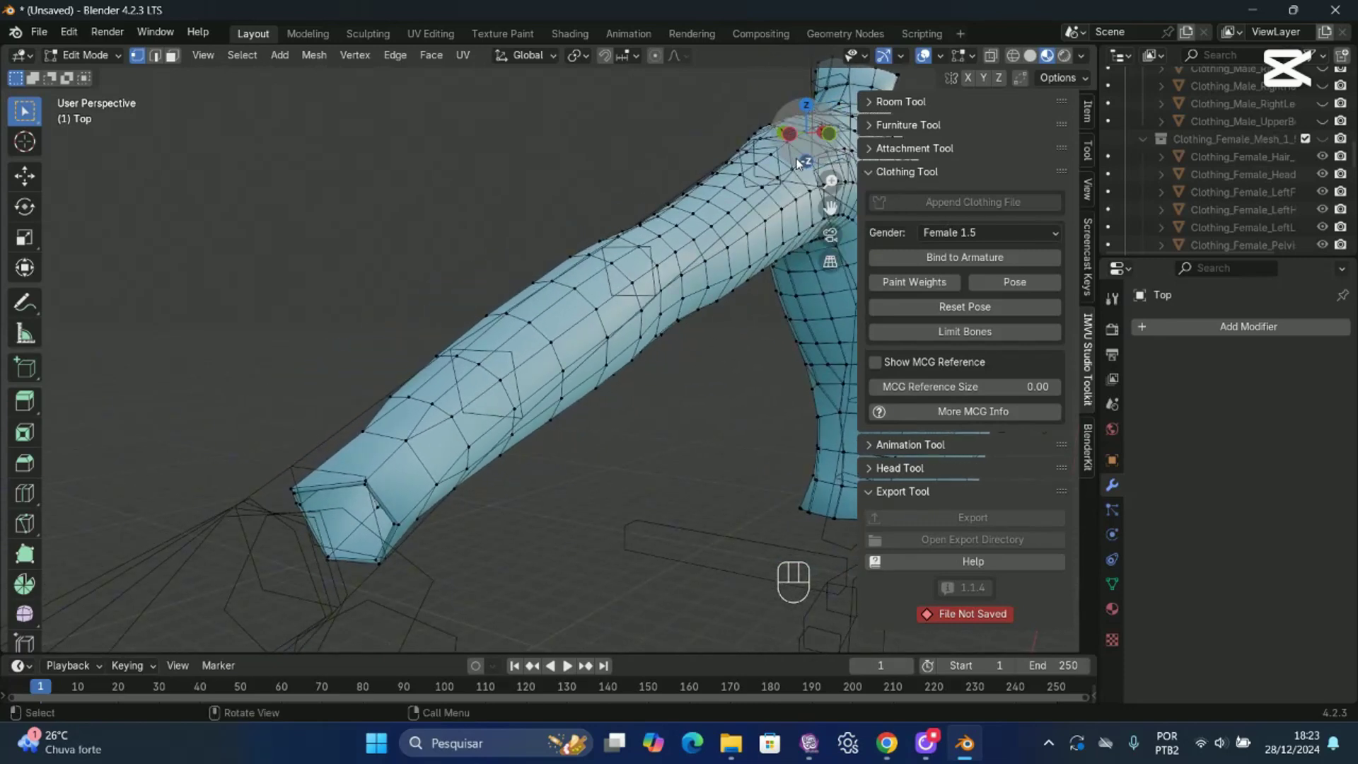
left_click_drag(831, 182, 830, 157)
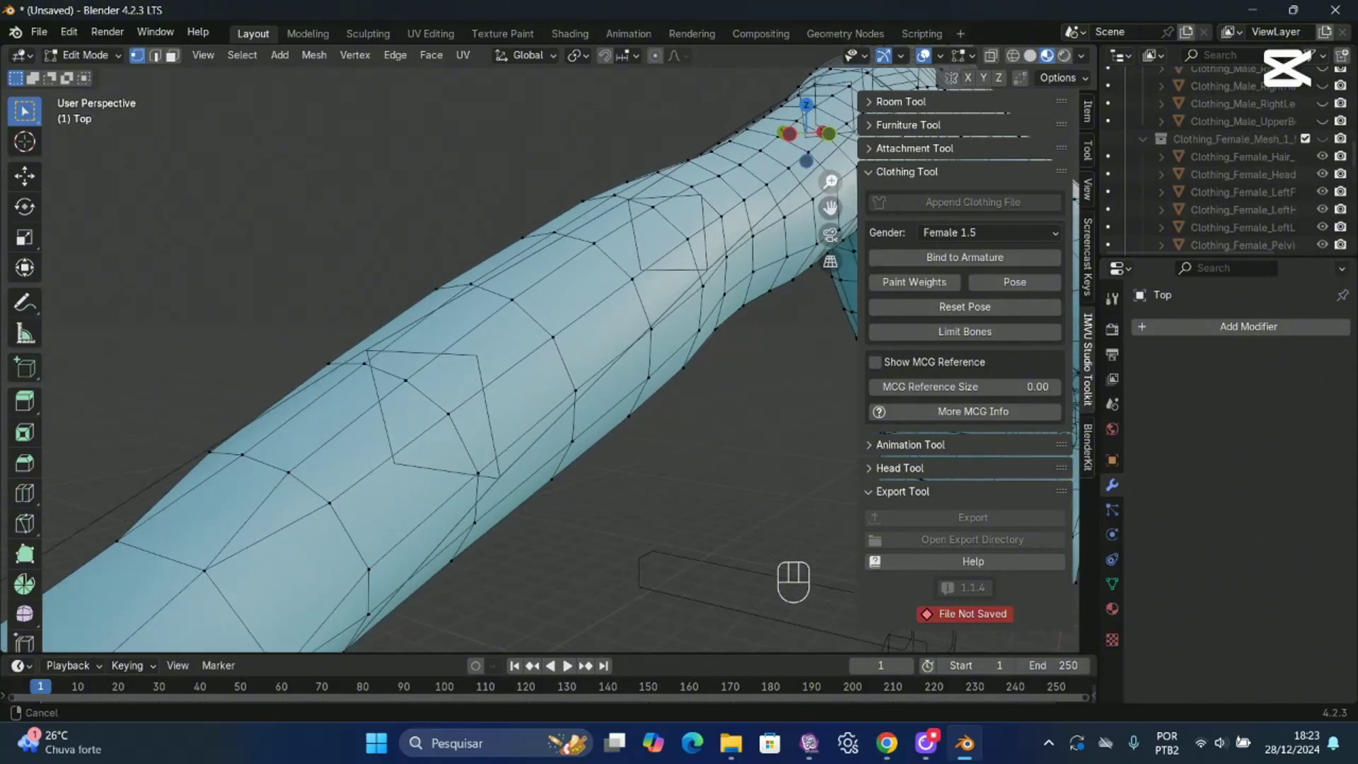
left_click_drag(831, 208, 1116, 7)
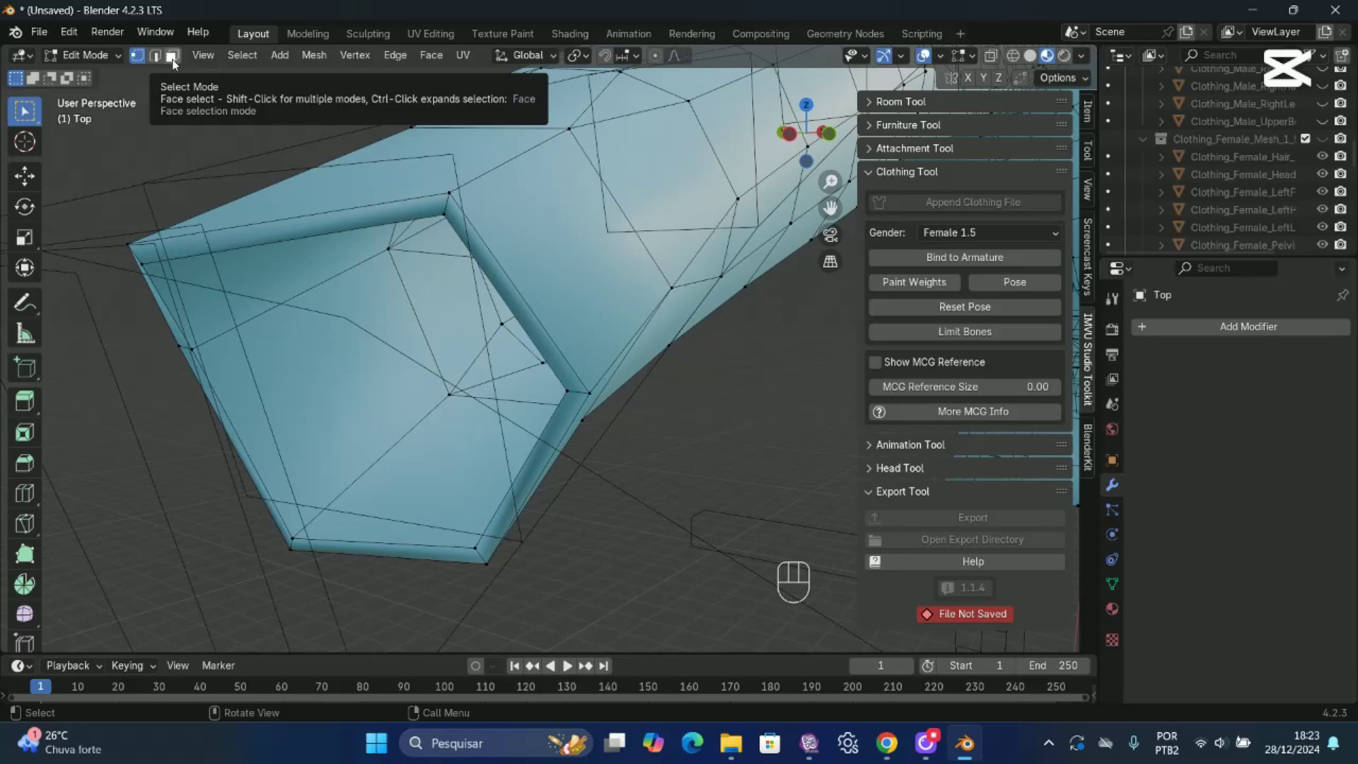
left_click(172, 57)
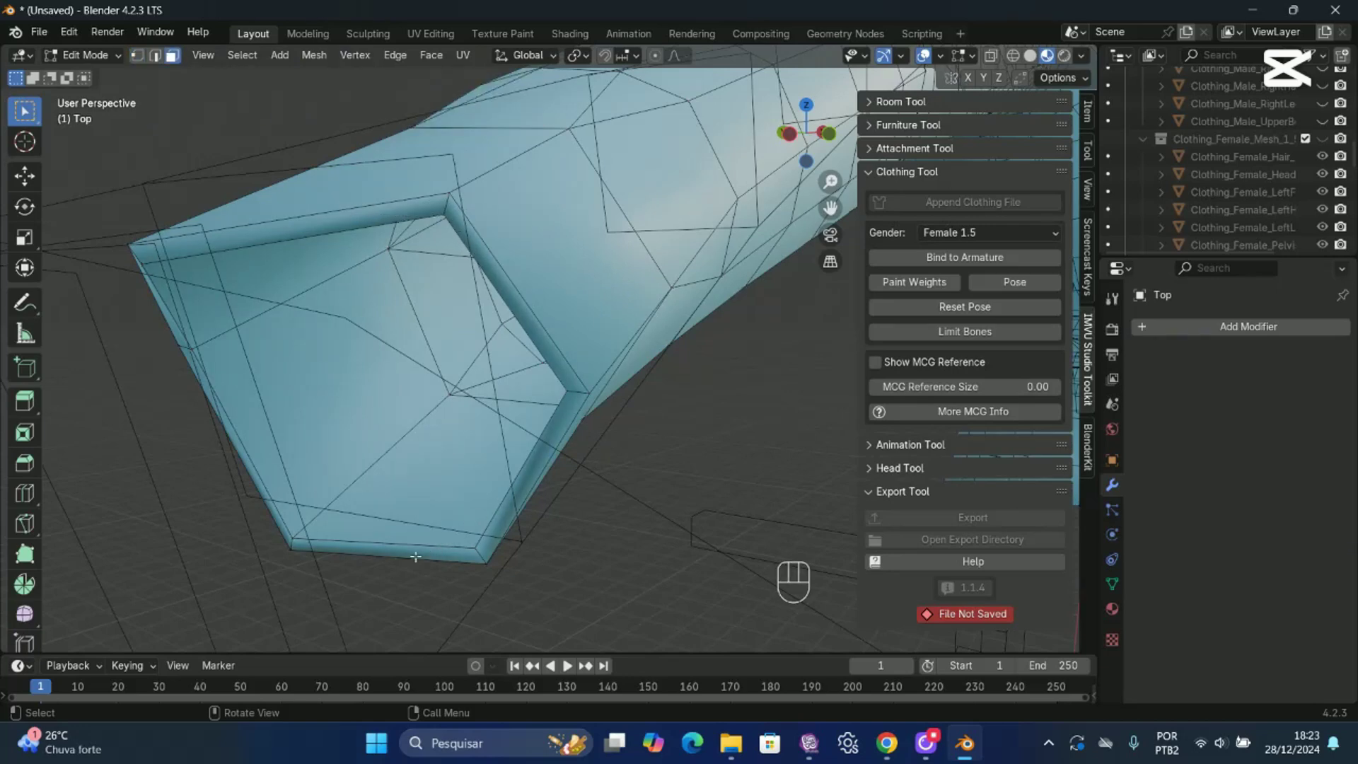
left_click(444, 208, "alt+shift")
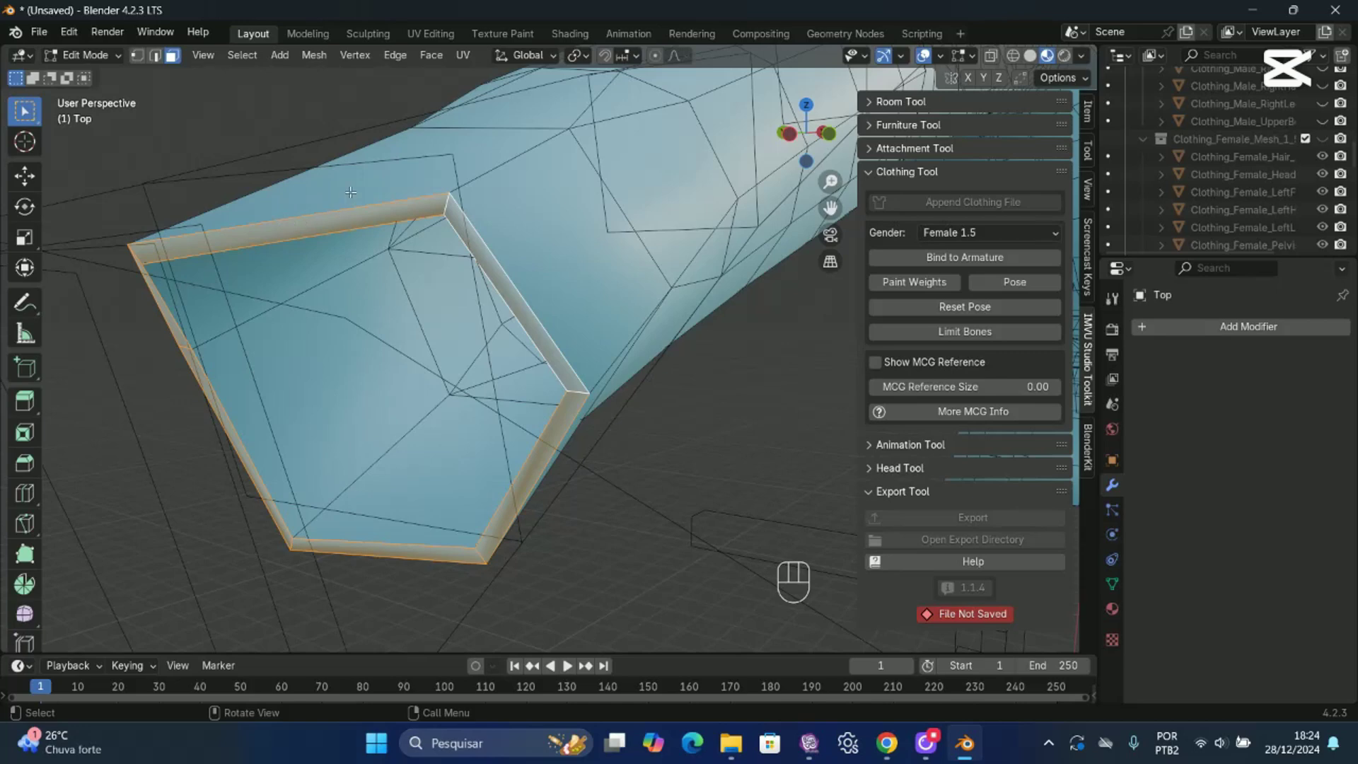
key("Delete")
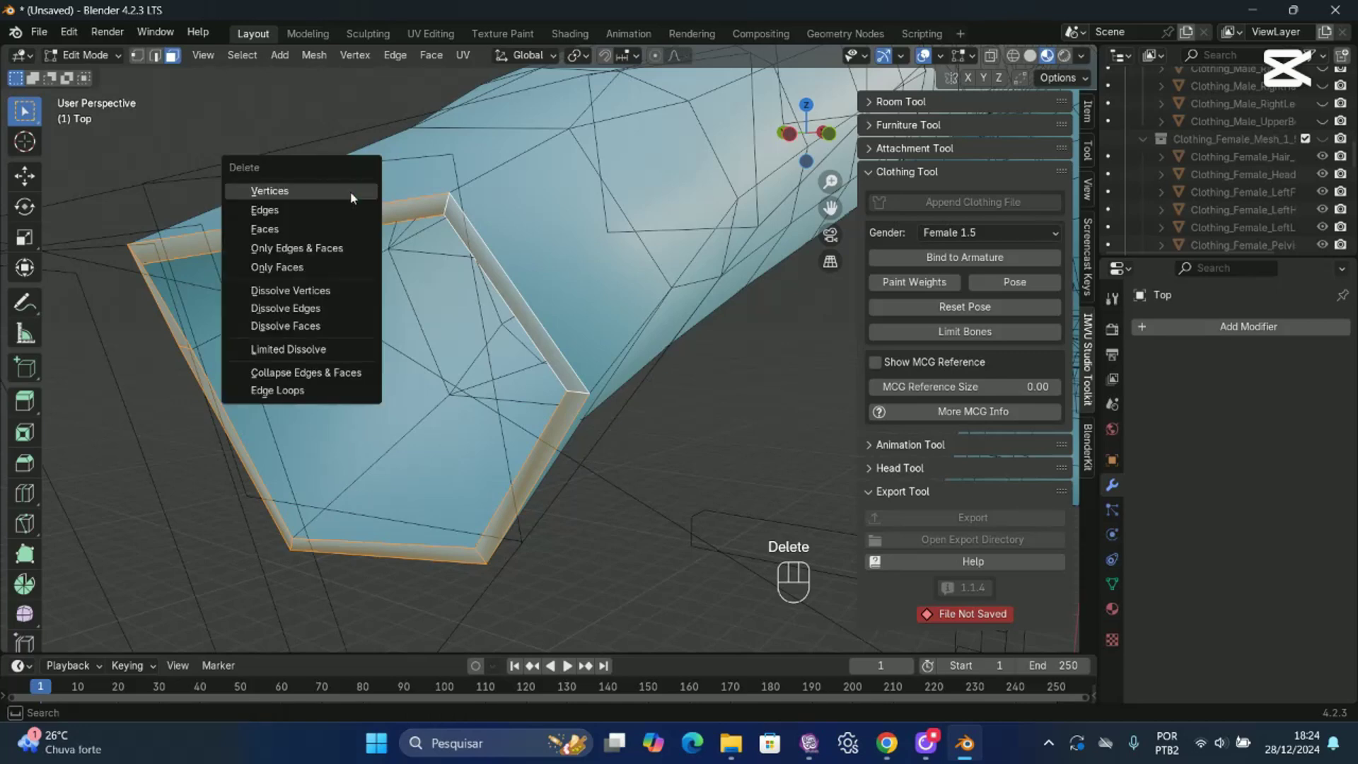
left_click(299, 228)
Select the loop of rim faces around the avatar's left wrist opening on the Top and delete those faces.
scroll(299, 229, "down", 5)
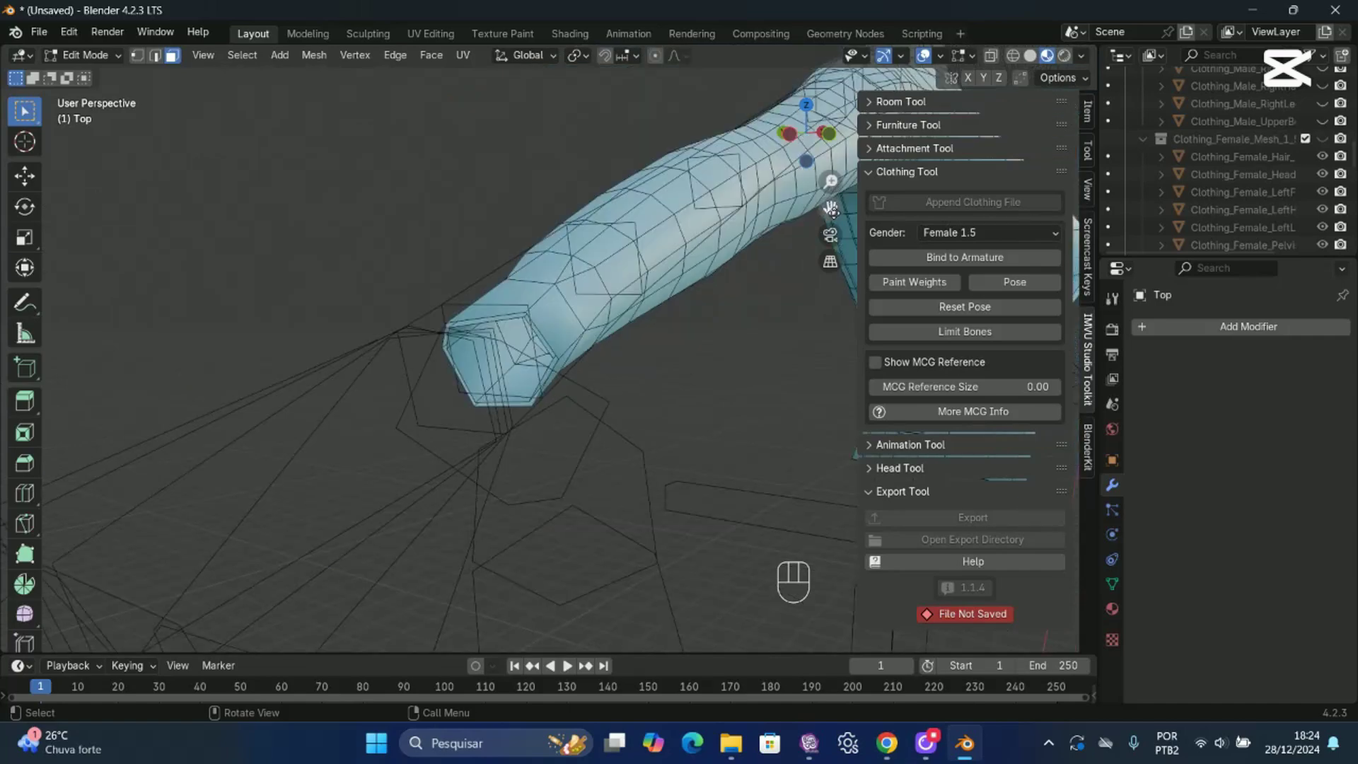
left_click_drag(831, 208, 283, 339)
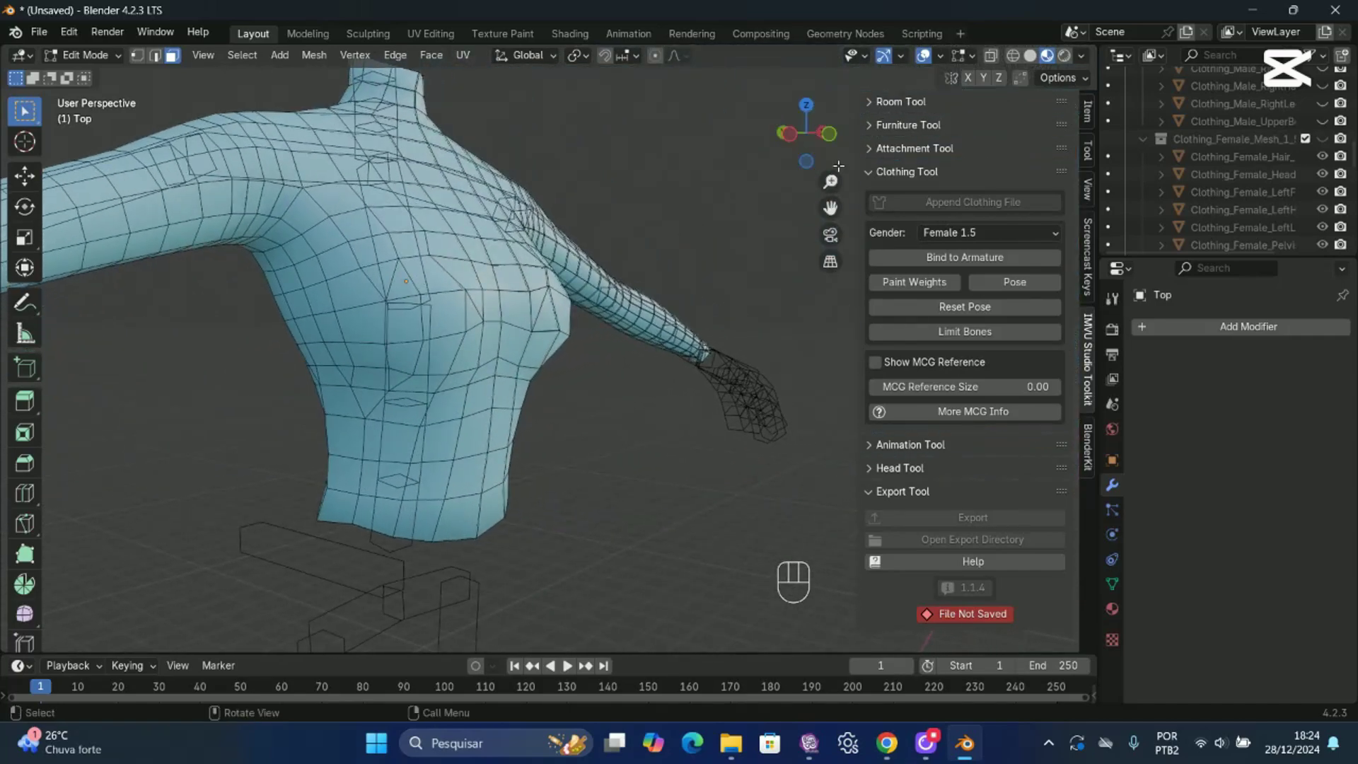
left_click_drag(832, 151, 559, 151)
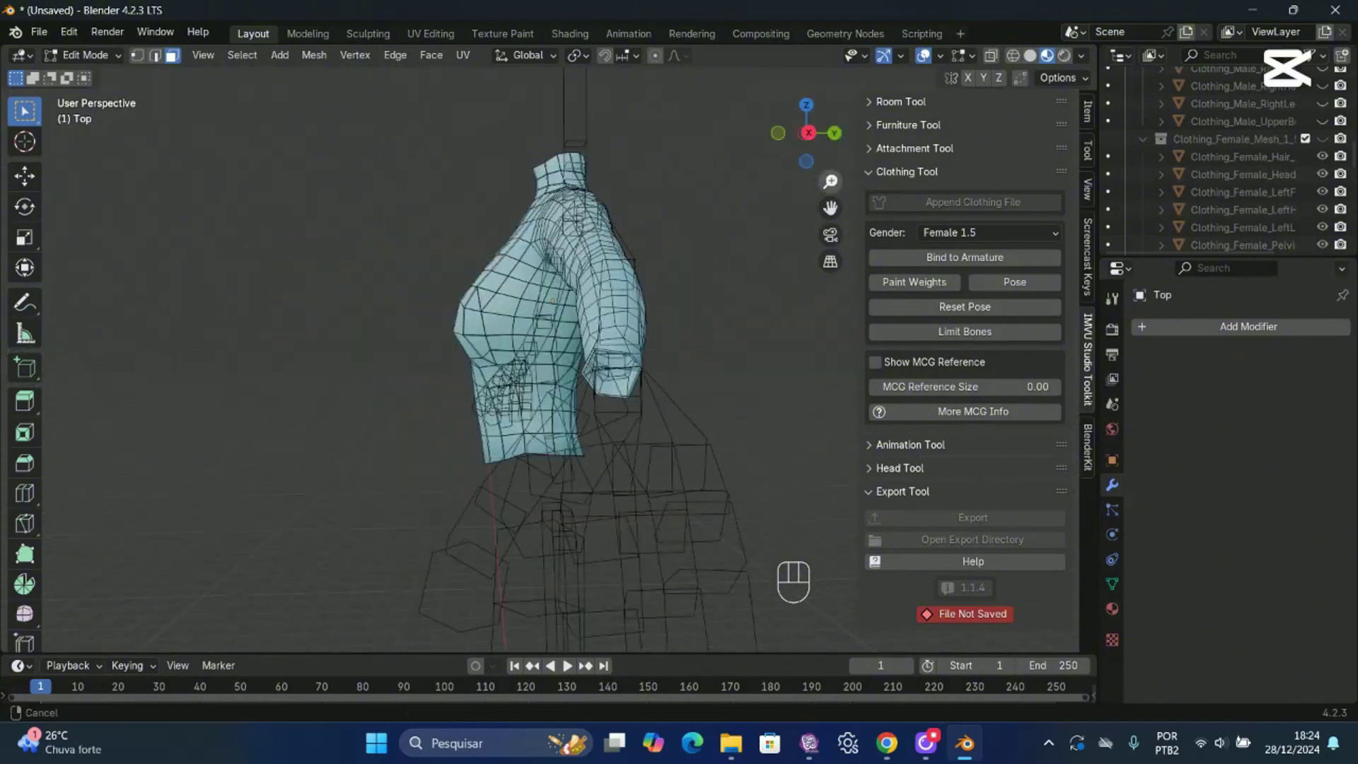
left_click_drag(830, 182, 830, 77)
left_click_drag(831, 208, 577, 141)
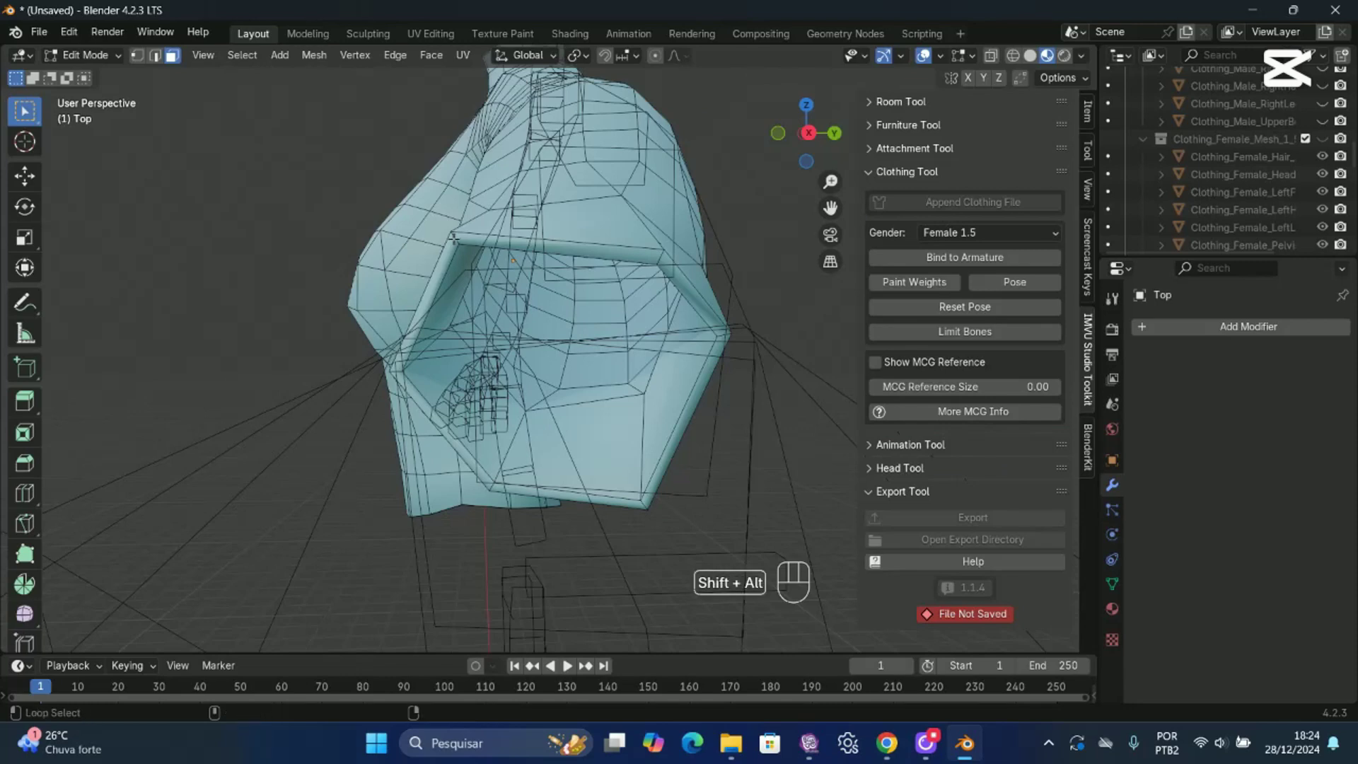
left_click(454, 239, "alt+shift")
key("Delete")
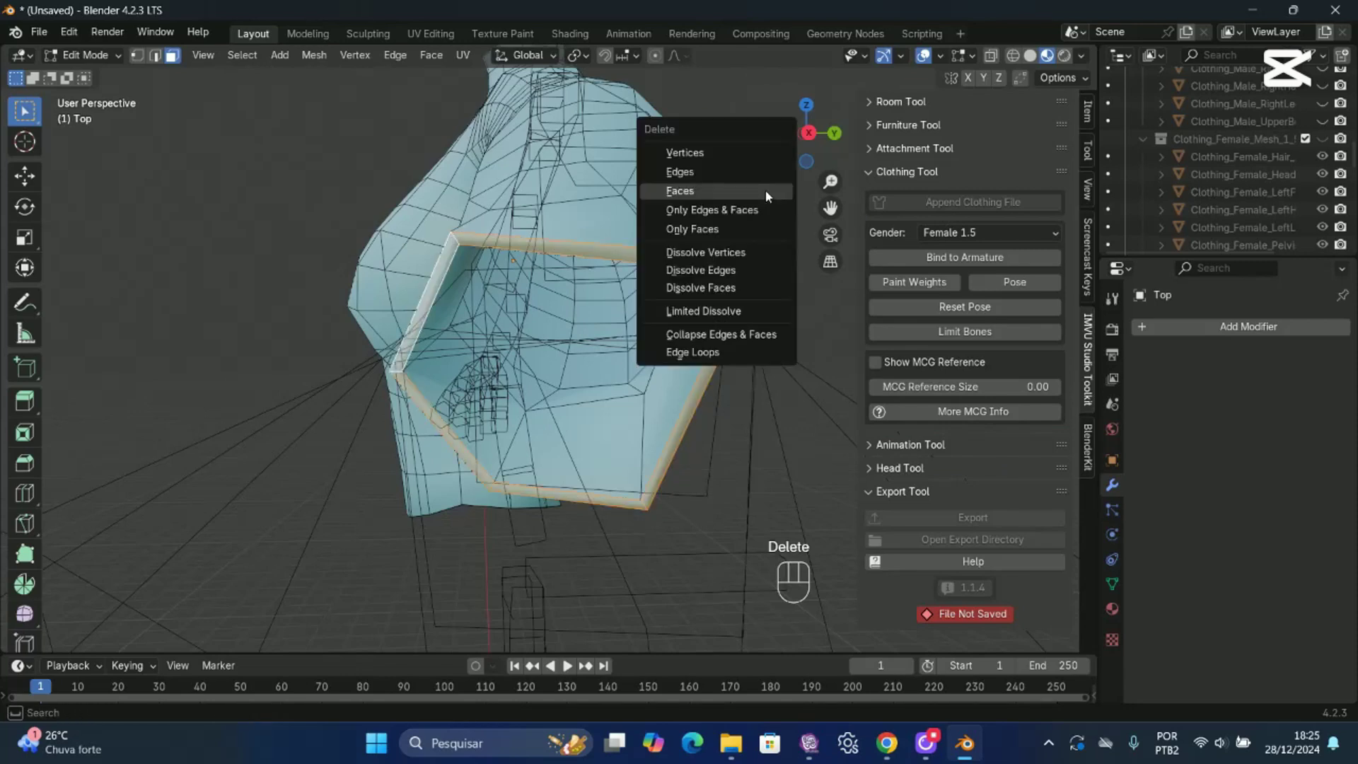
left_click(765, 191)
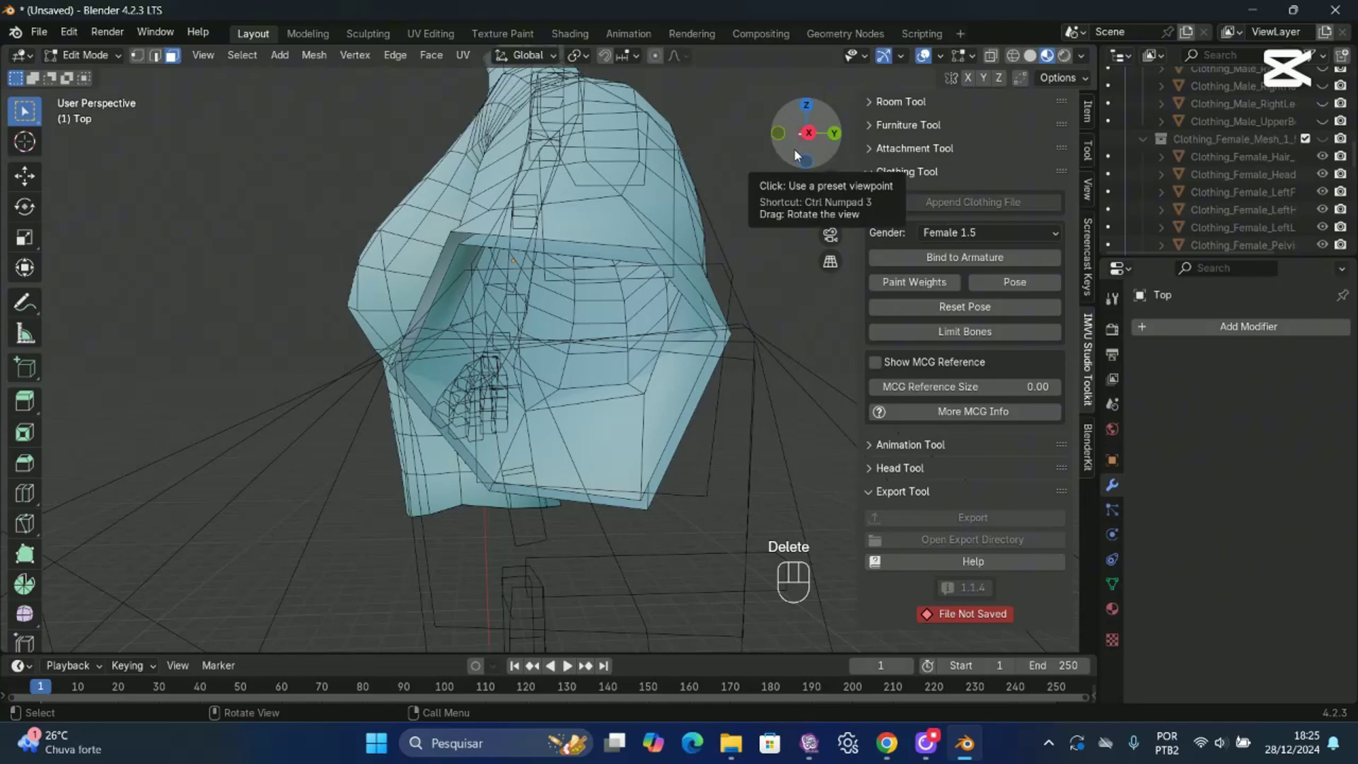
Select the loop of rim faces around the Top's waist opening and delete those faces.
left_click_drag(795, 147, 832, 62)
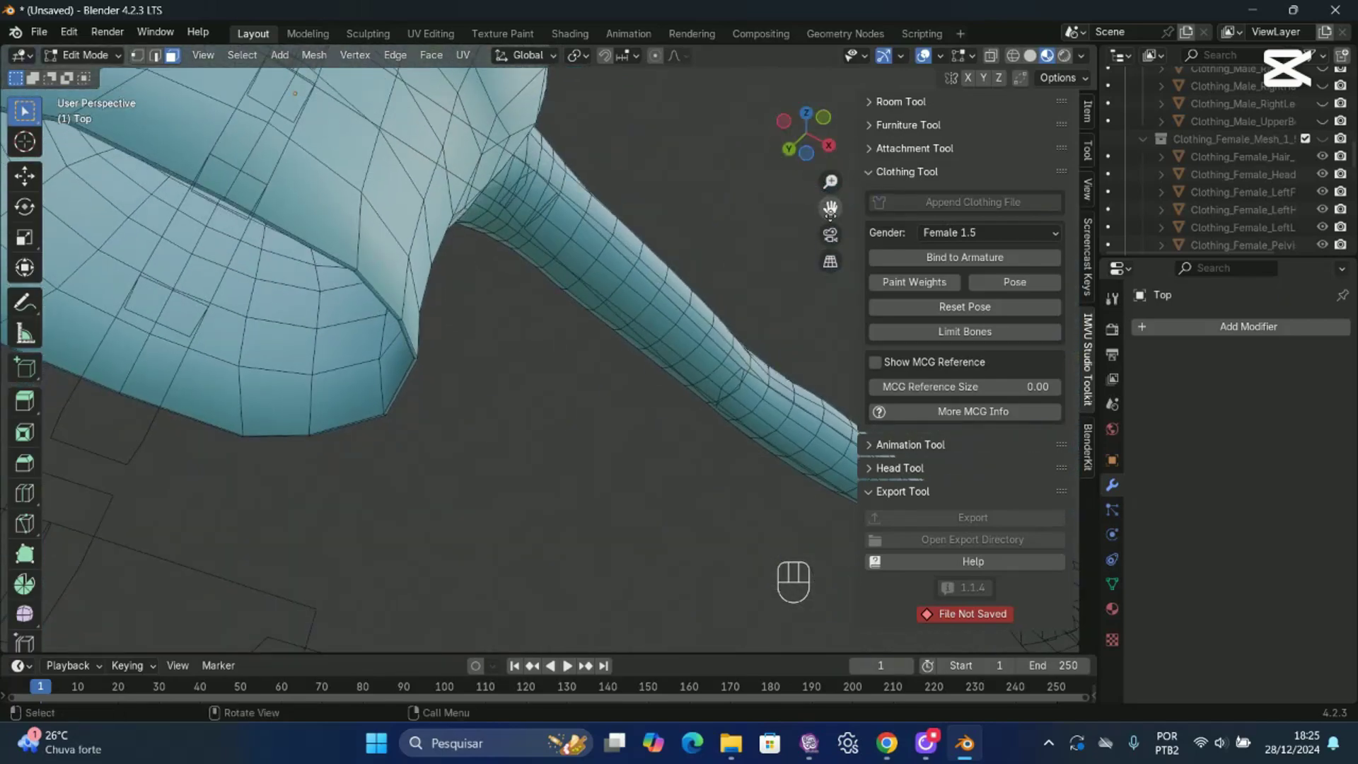
left_click_drag(830, 208, 1259, 310)
left_click_drag(803, 155, 752, 143)
left_click_drag(830, 182, 831, 131)
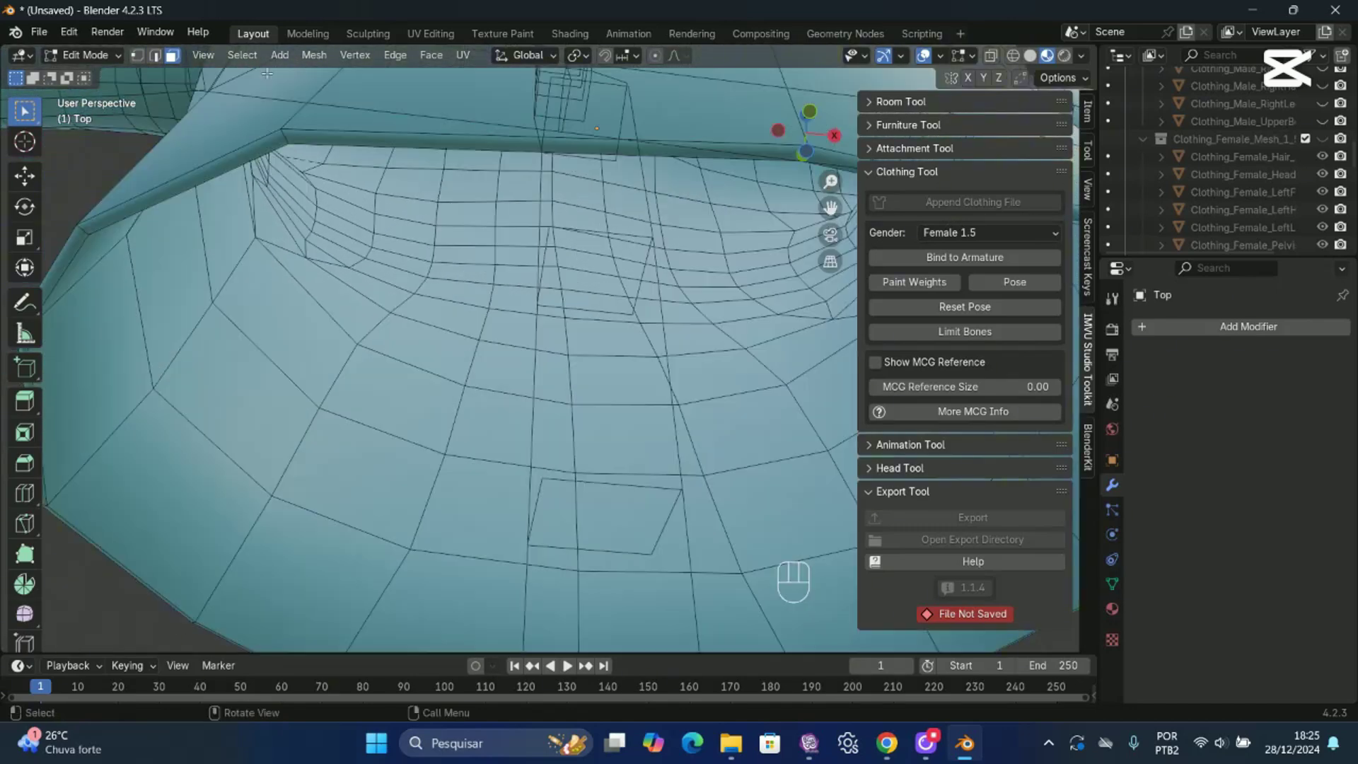
left_click(284, 138, "alt+shift")
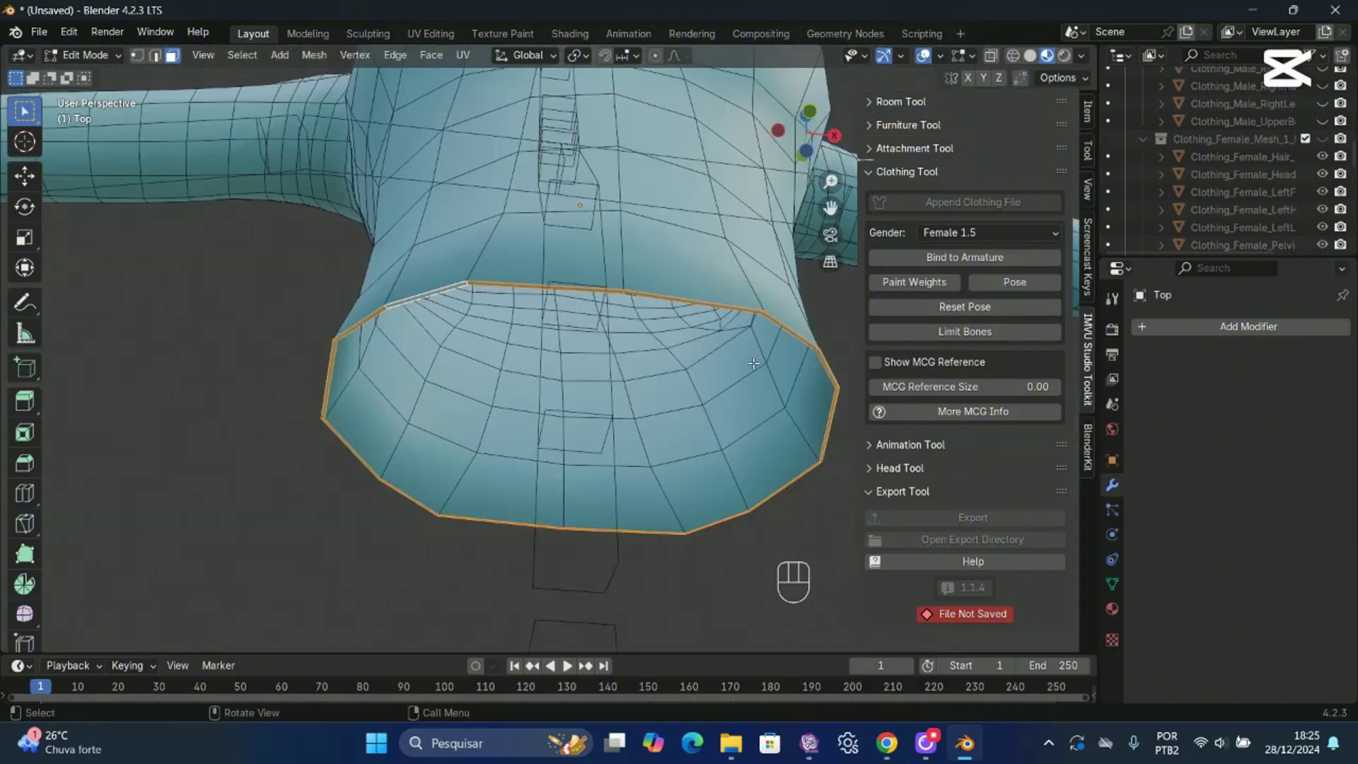
key("Delete")
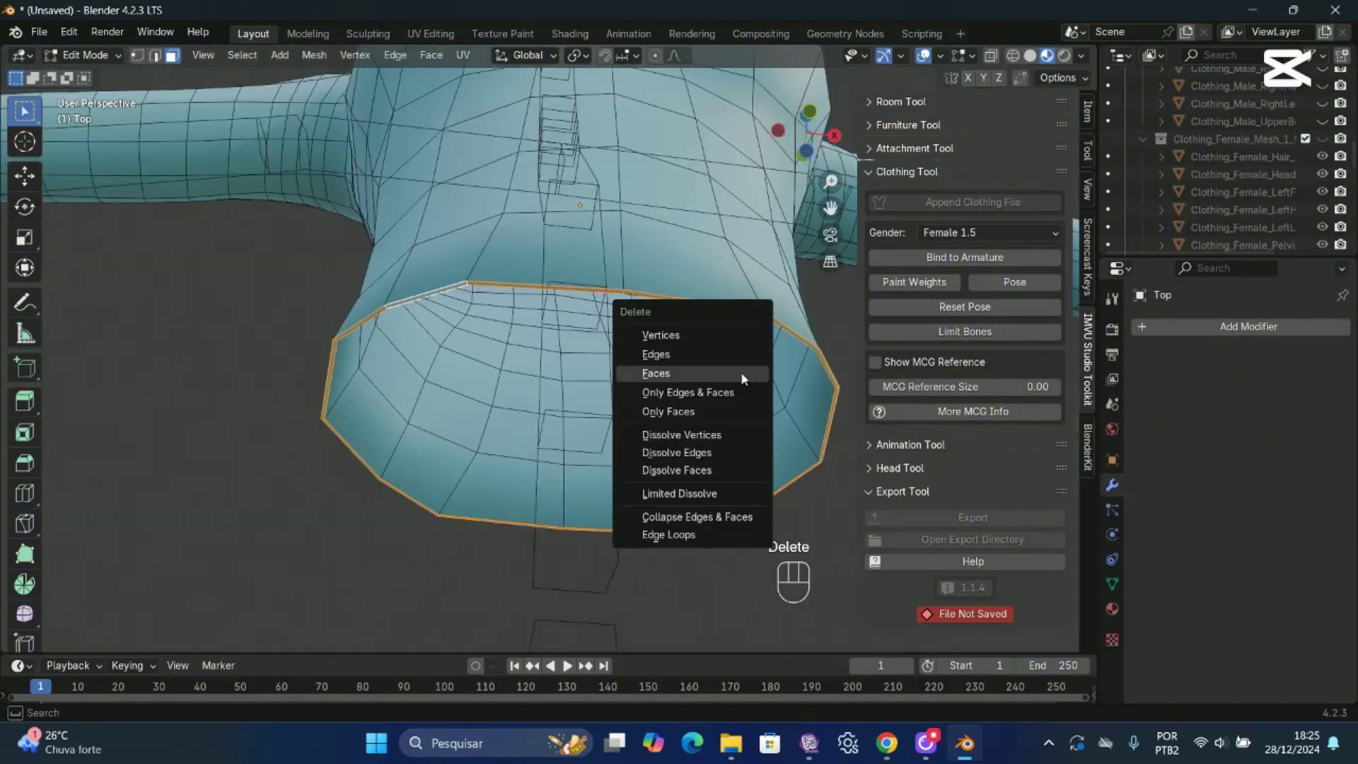
left_click(741, 373)
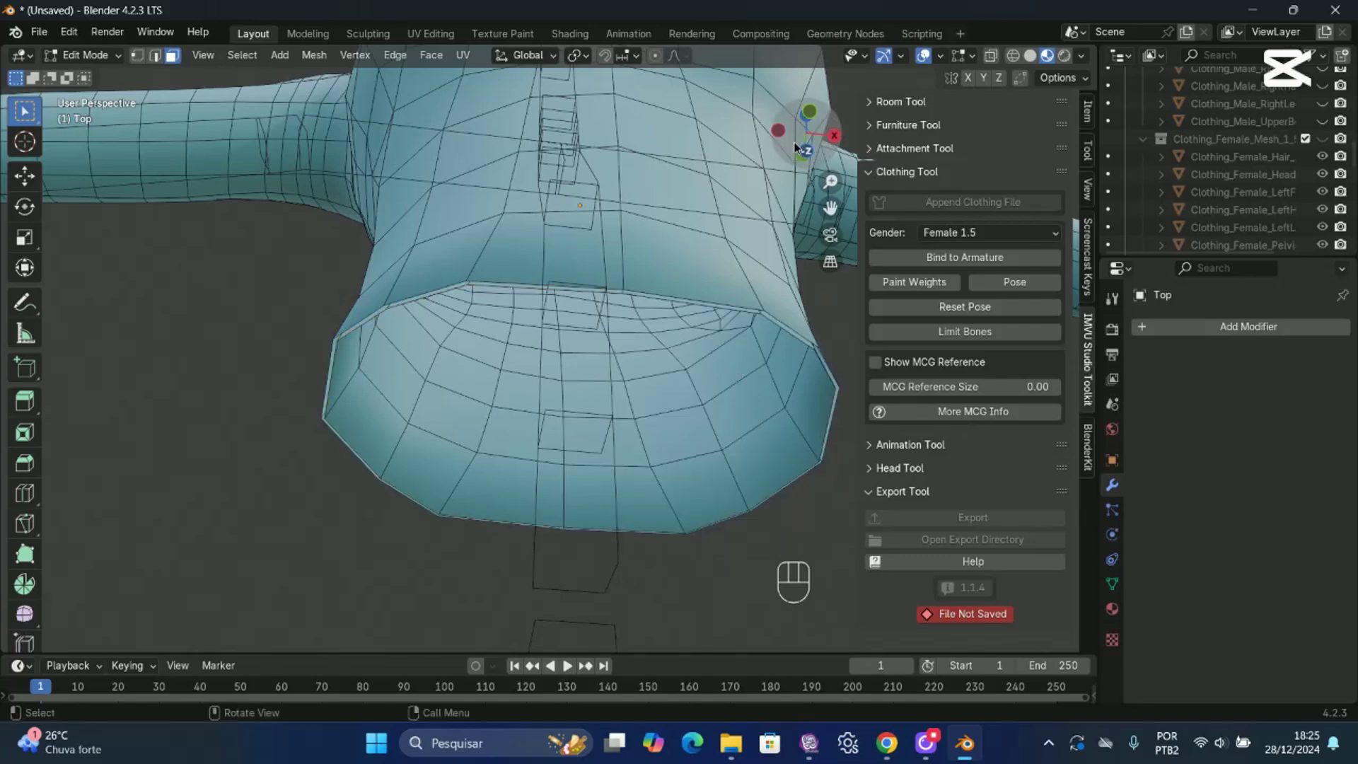
Delete the selected loop of rim faces around the Top's neck opening.
left_click_drag(794, 146, 794, 153)
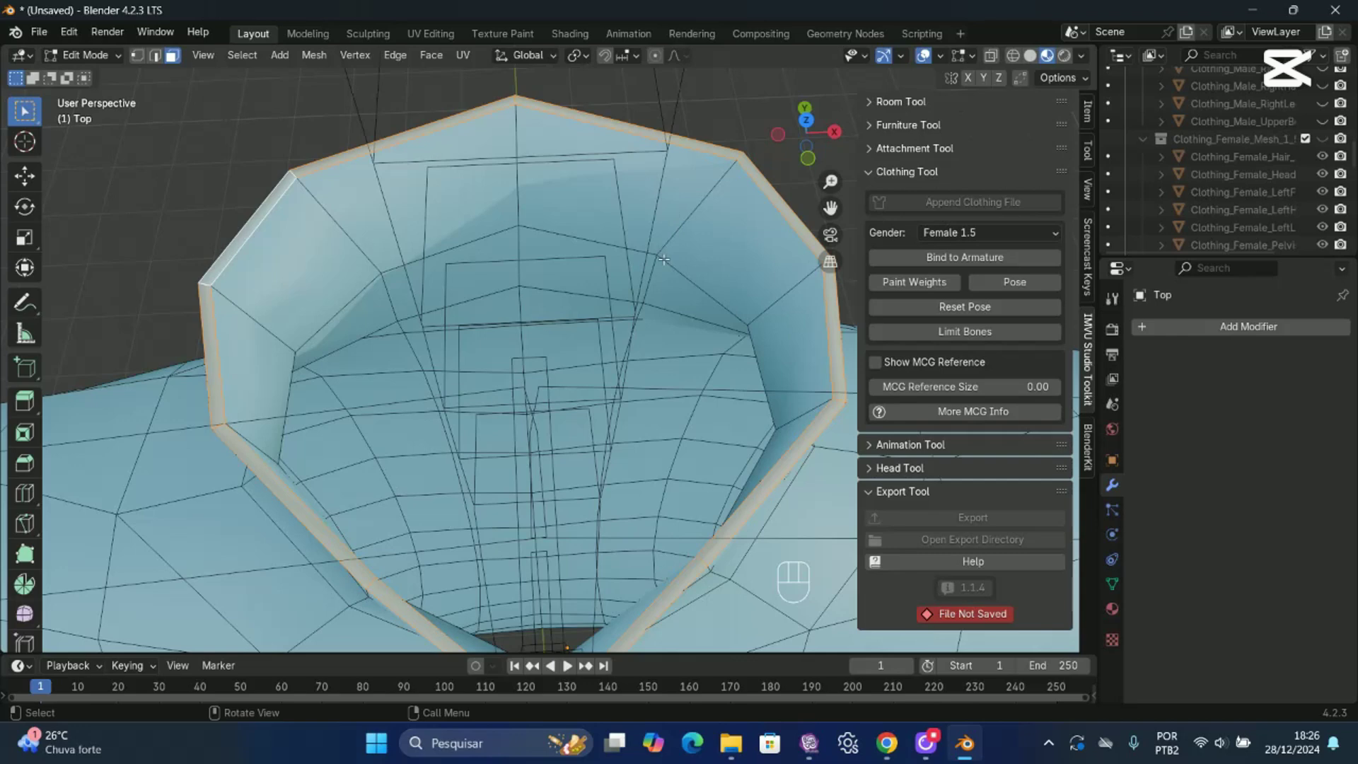
key("x")
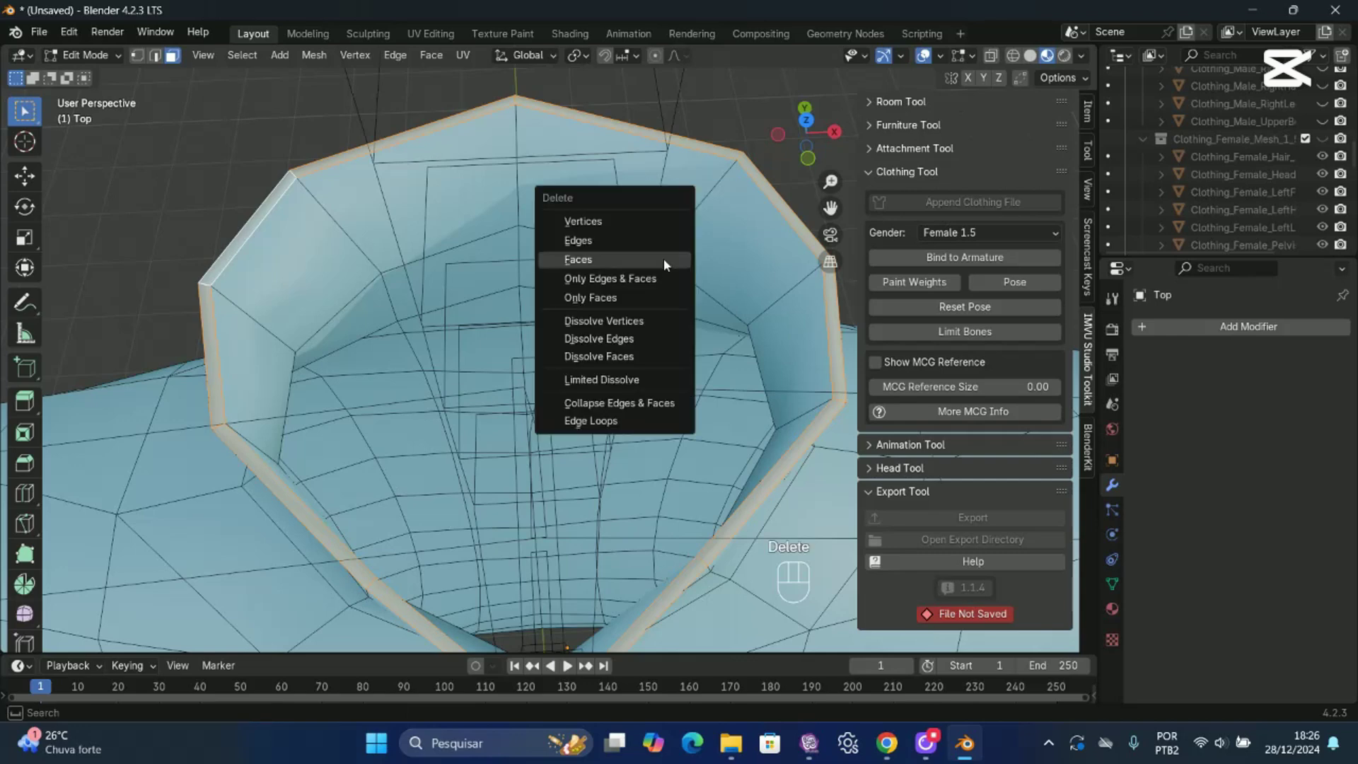
left_click(664, 259)
Select the Top's entire inner shell as linked geometry from inside the waist opening and delete it.
left_click_drag(816, 157, 817, 150)
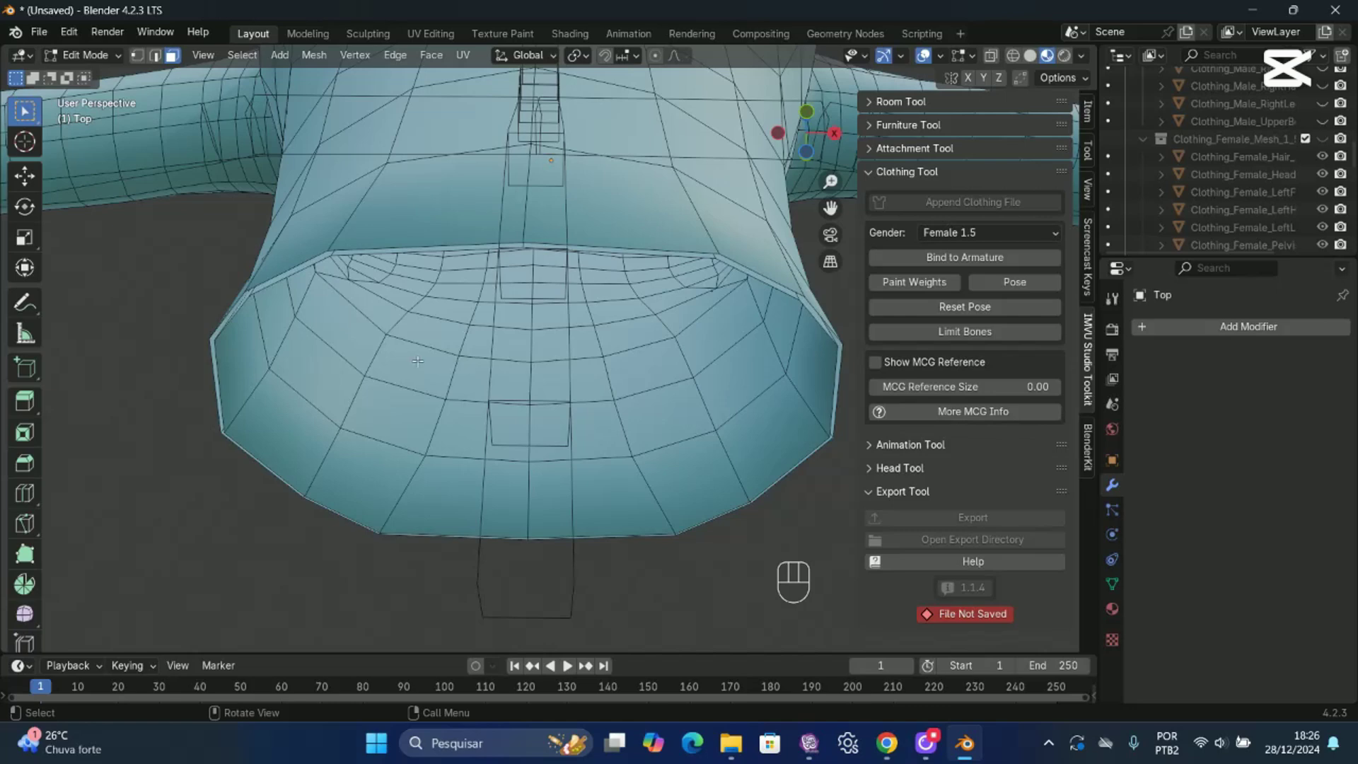
key("l")
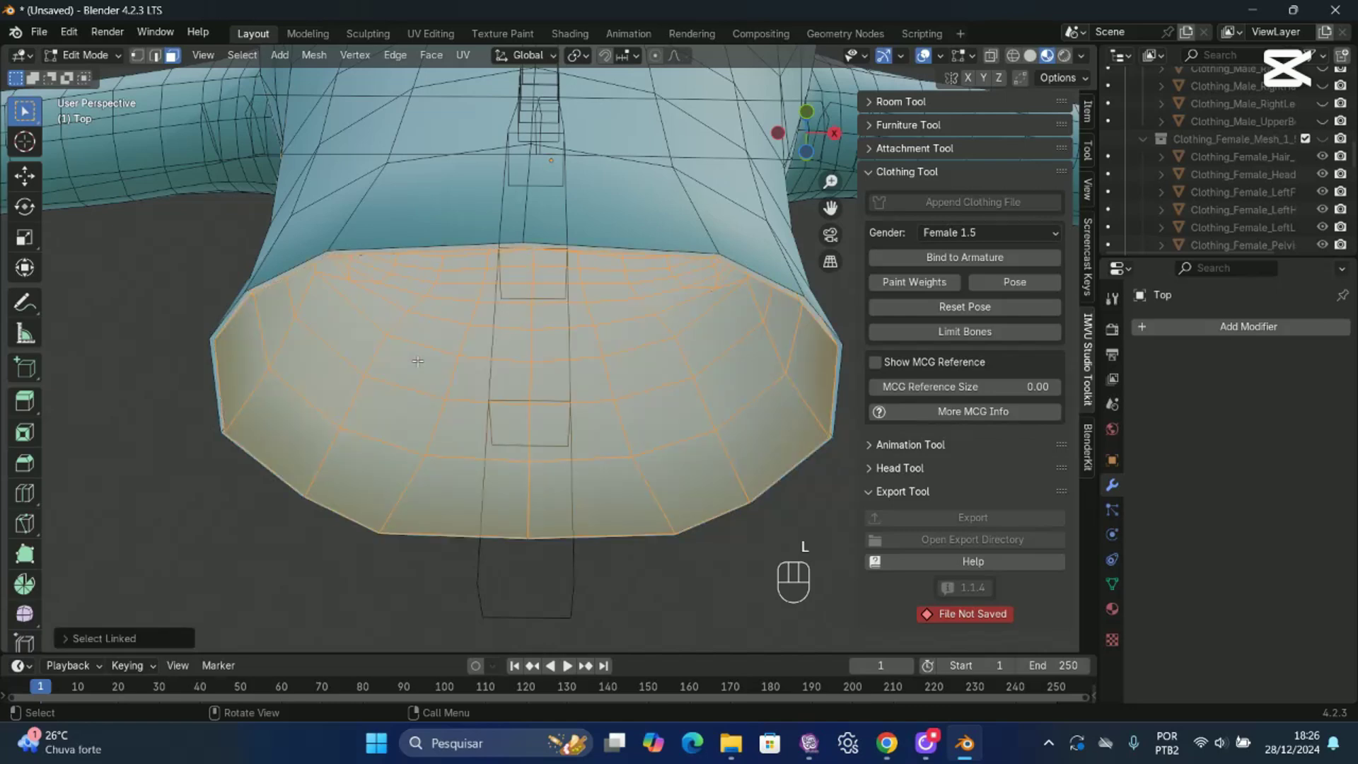
left_click_drag(807, 134, 776, 170)
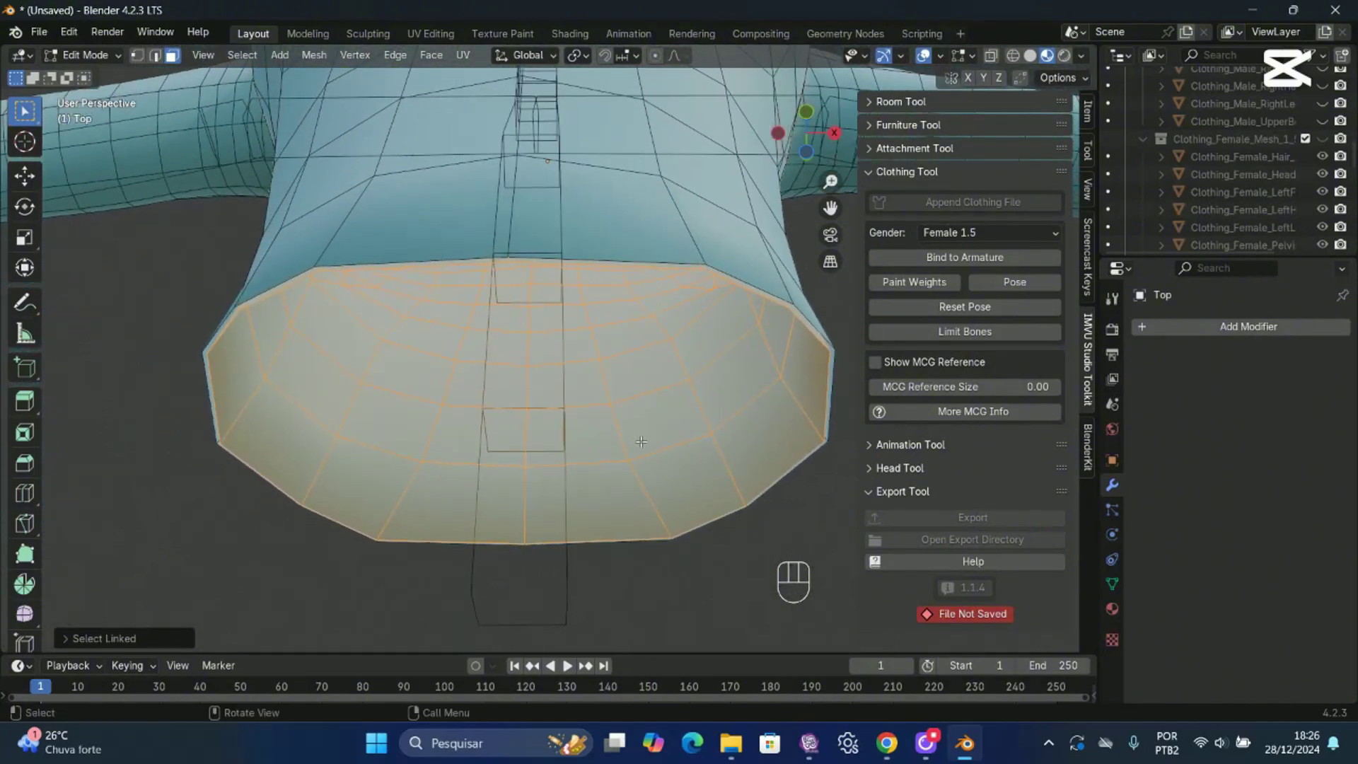
key("x")
left_click(614, 445)
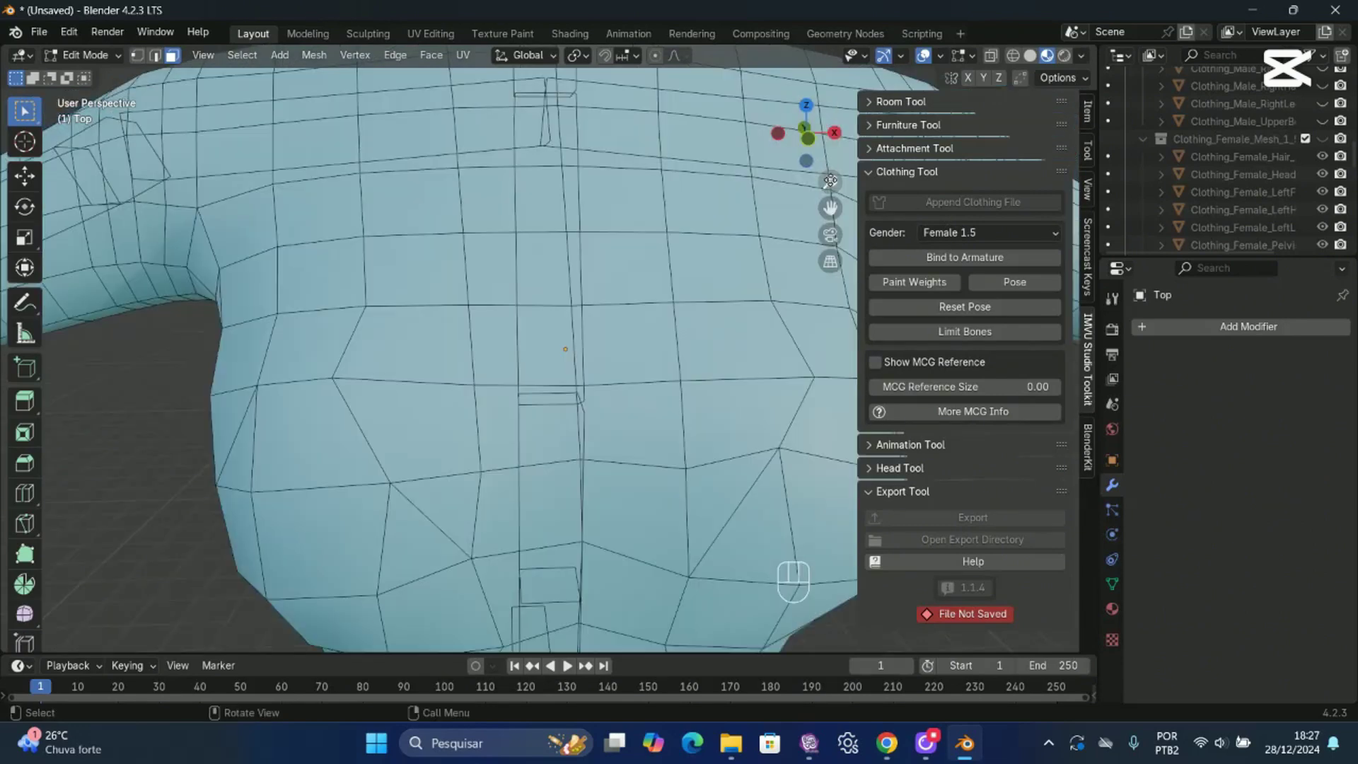
In front view, delete one loop of faces around each upper arm of the Top to separate the lower sleeves.
left_click_drag(831, 182, 830, 274)
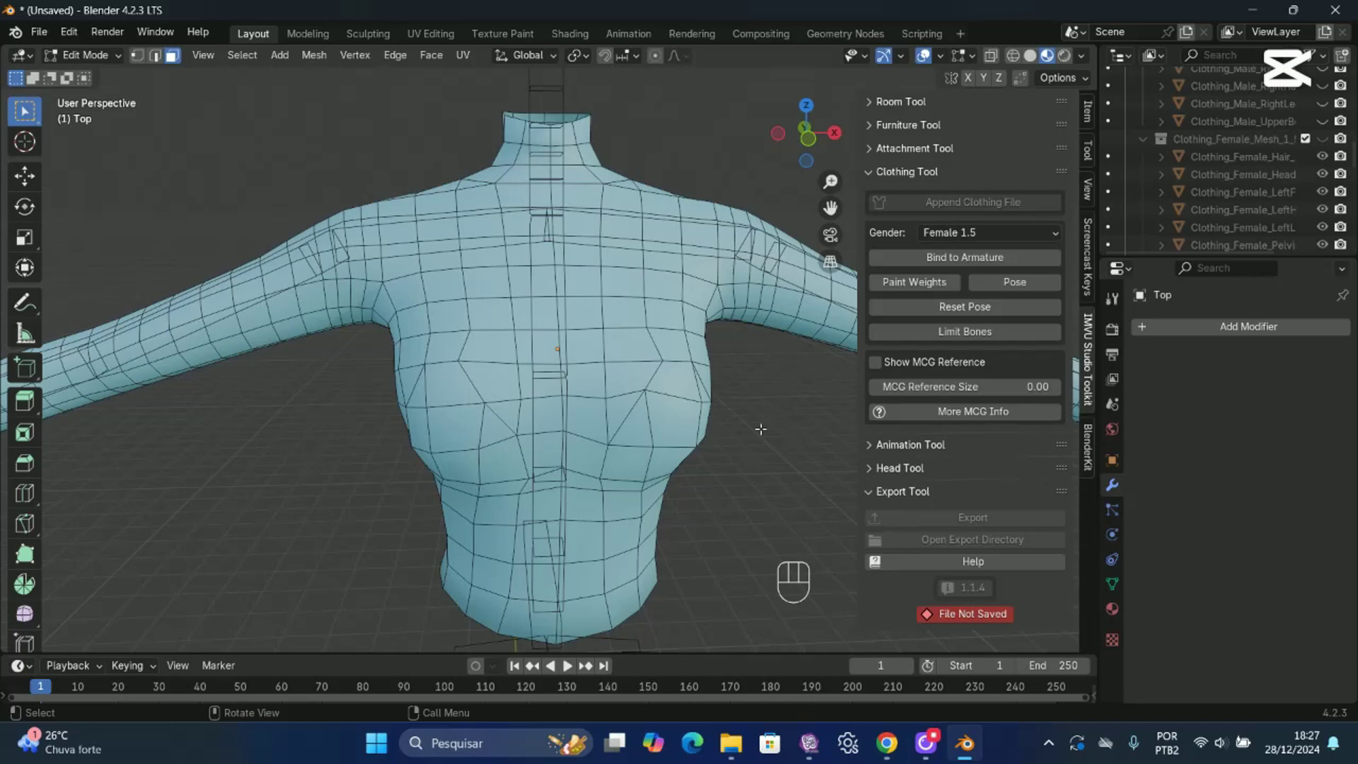
key("KP_1")
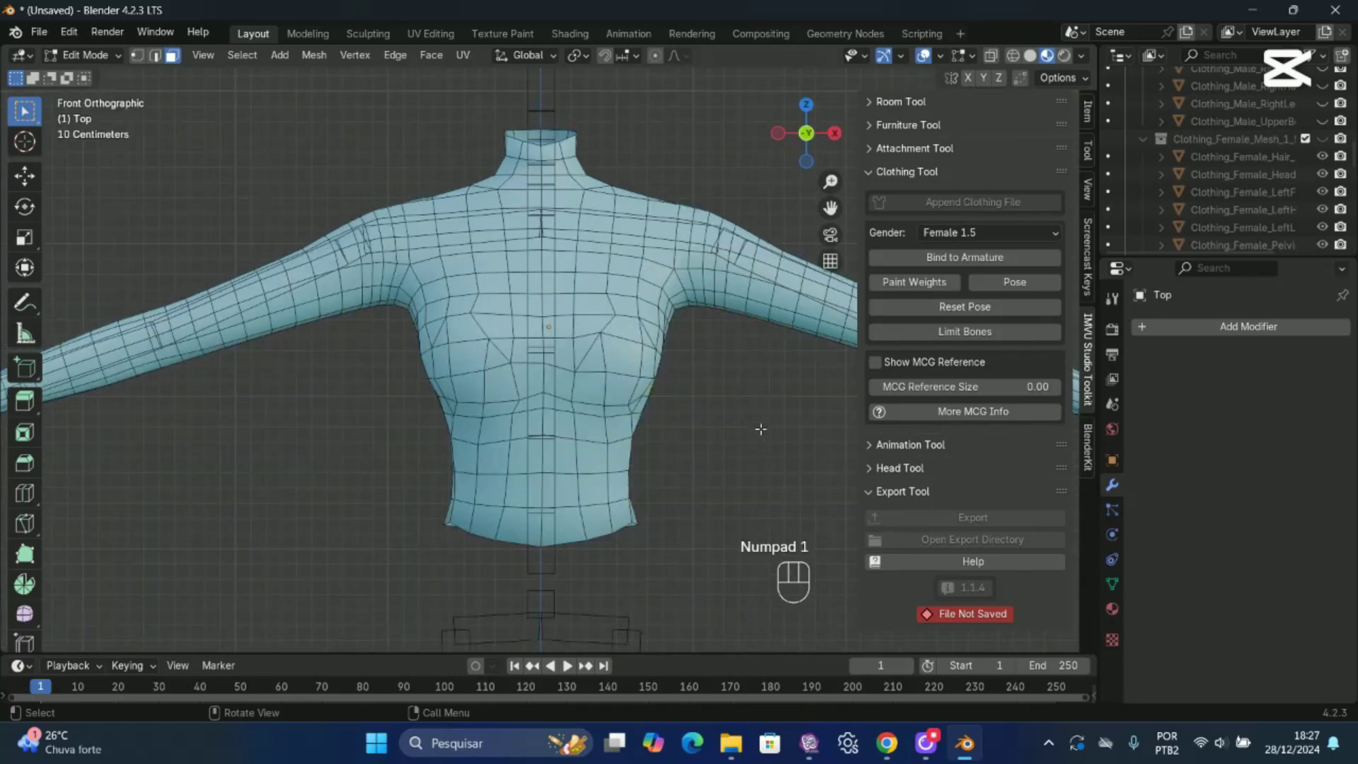
left_click_drag(830, 207, 788, 267)
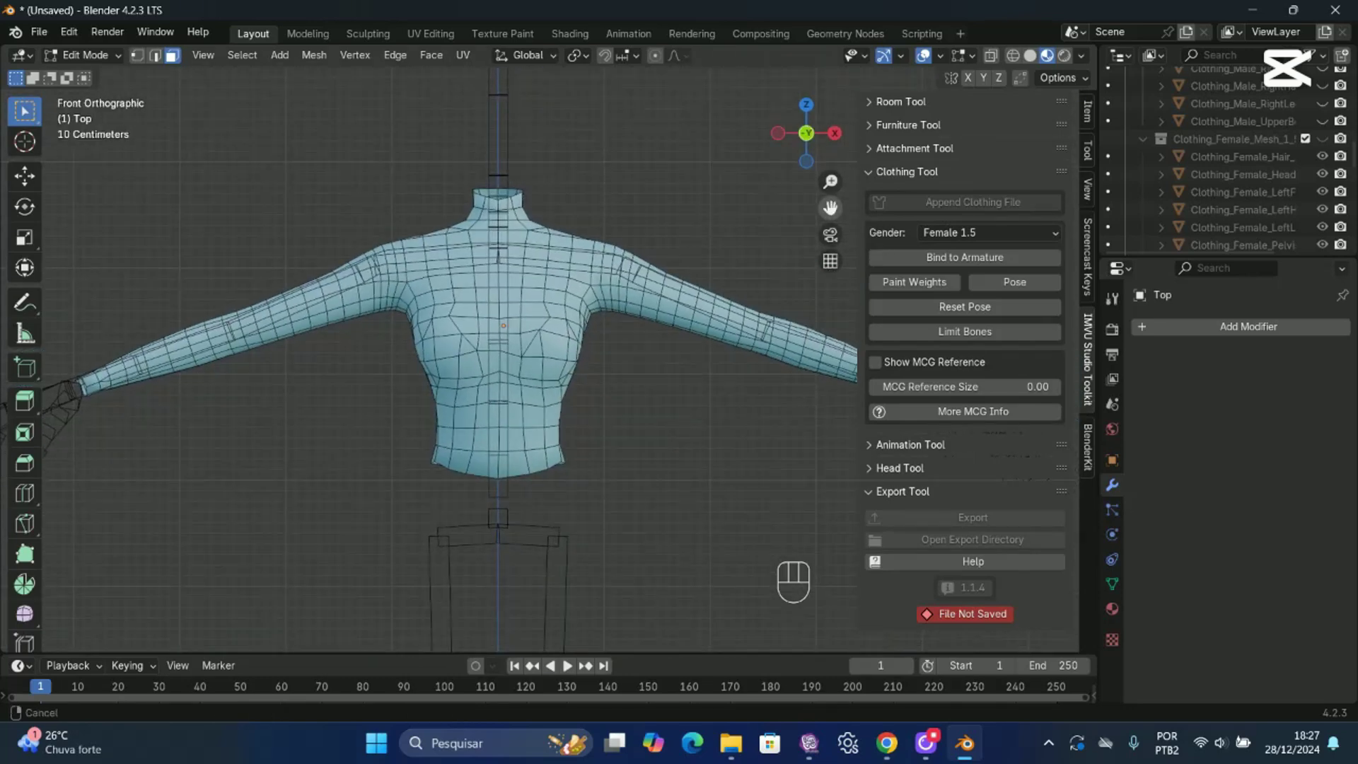
scroll(224, 283, "up", 2)
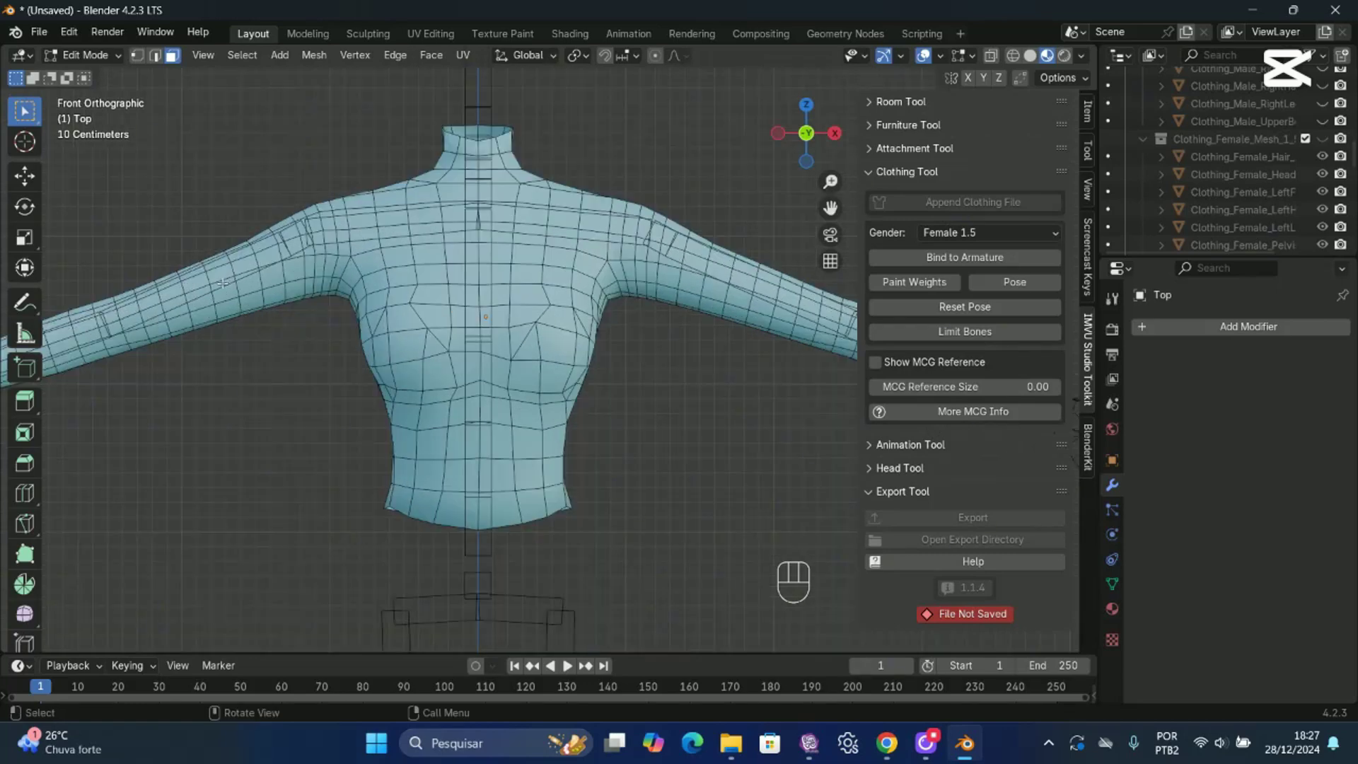
left_click(213, 252, "alt+shift")
key("Delete")
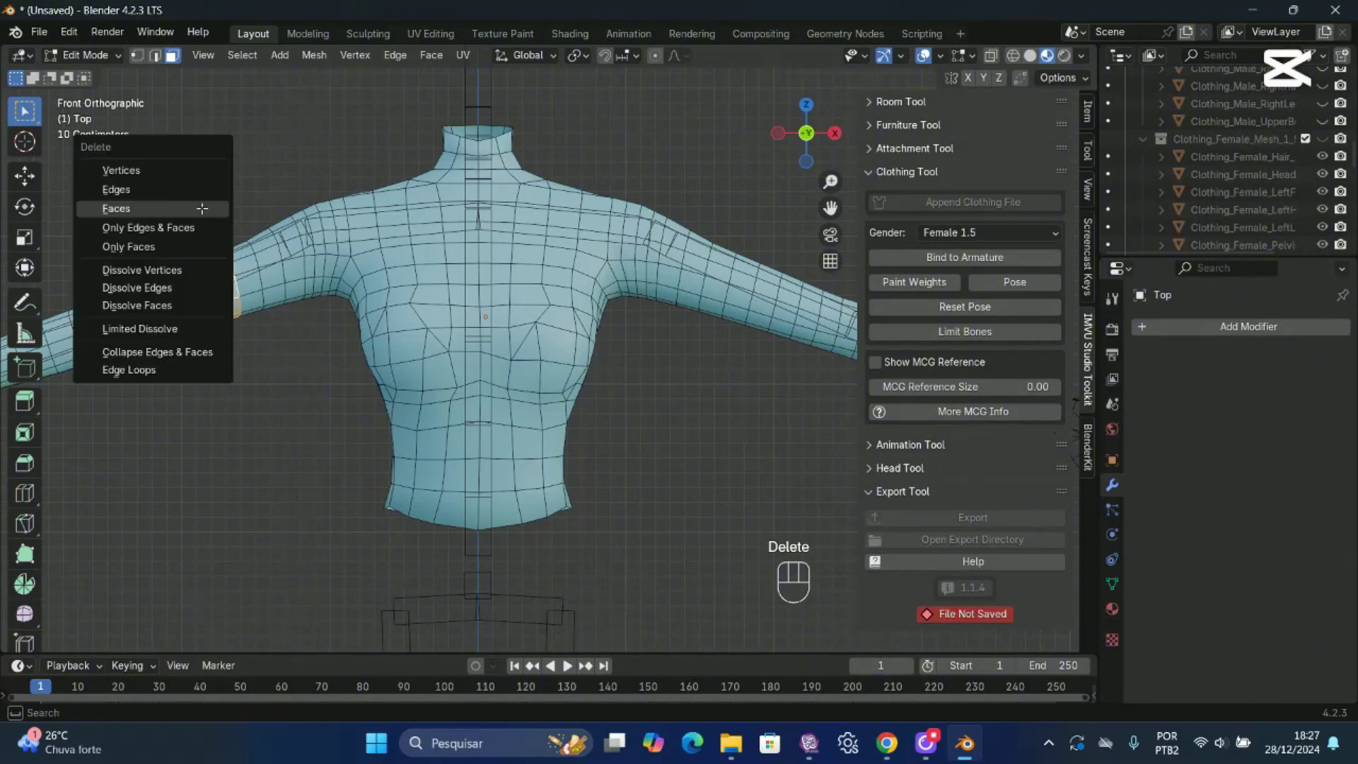
left_click(200, 211)
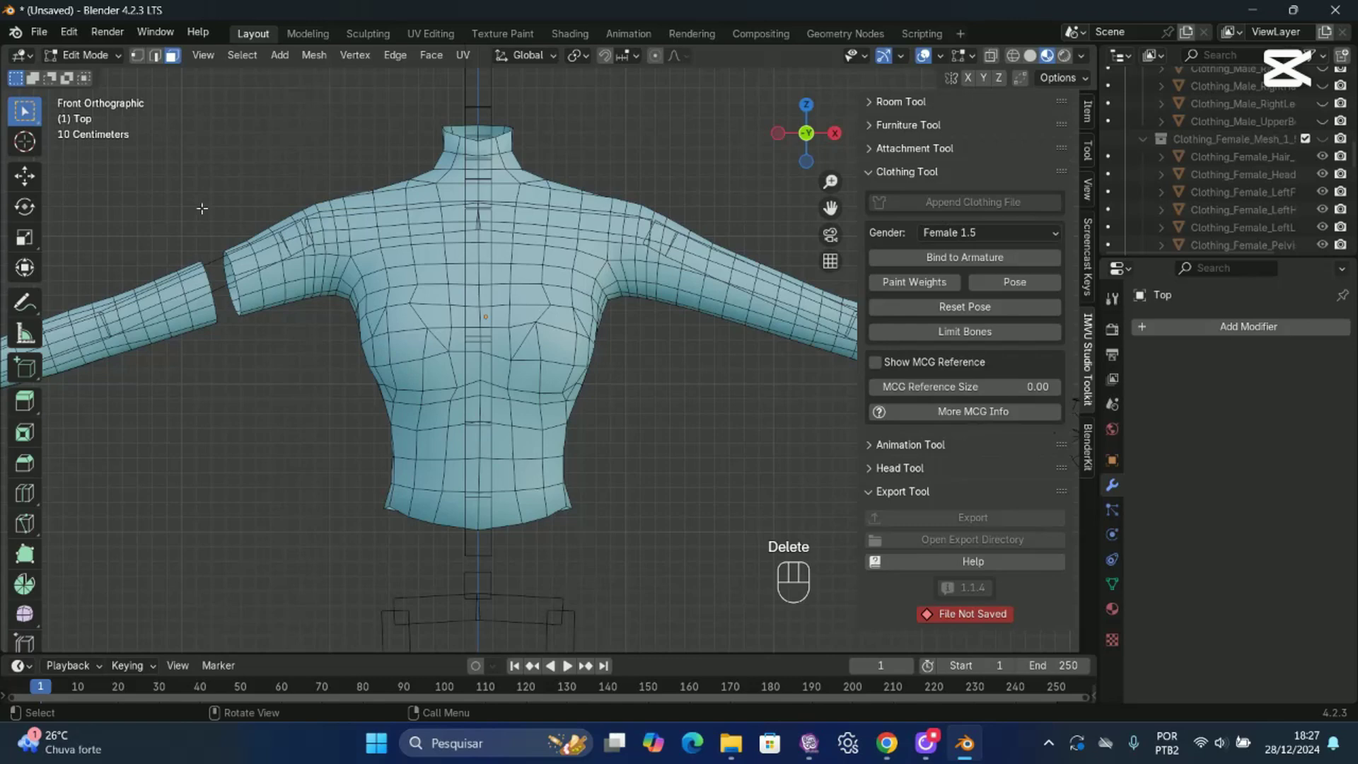
left_click(741, 290, "alt+shift")
key("x")
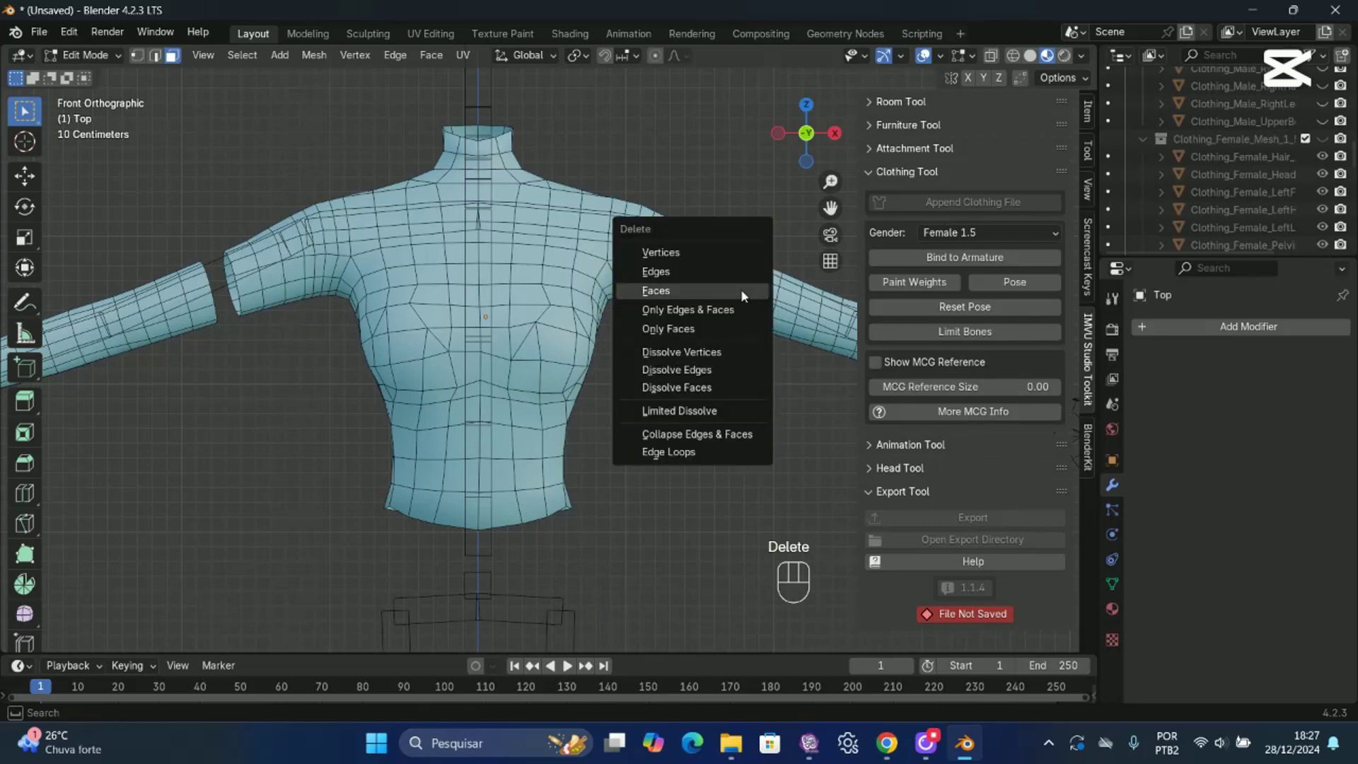
left_click(741, 290)
Select both detached lower sleeve pieces as linked geometry and delete their faces to leave short sleeves.
scroll(741, 290, "down", 2)
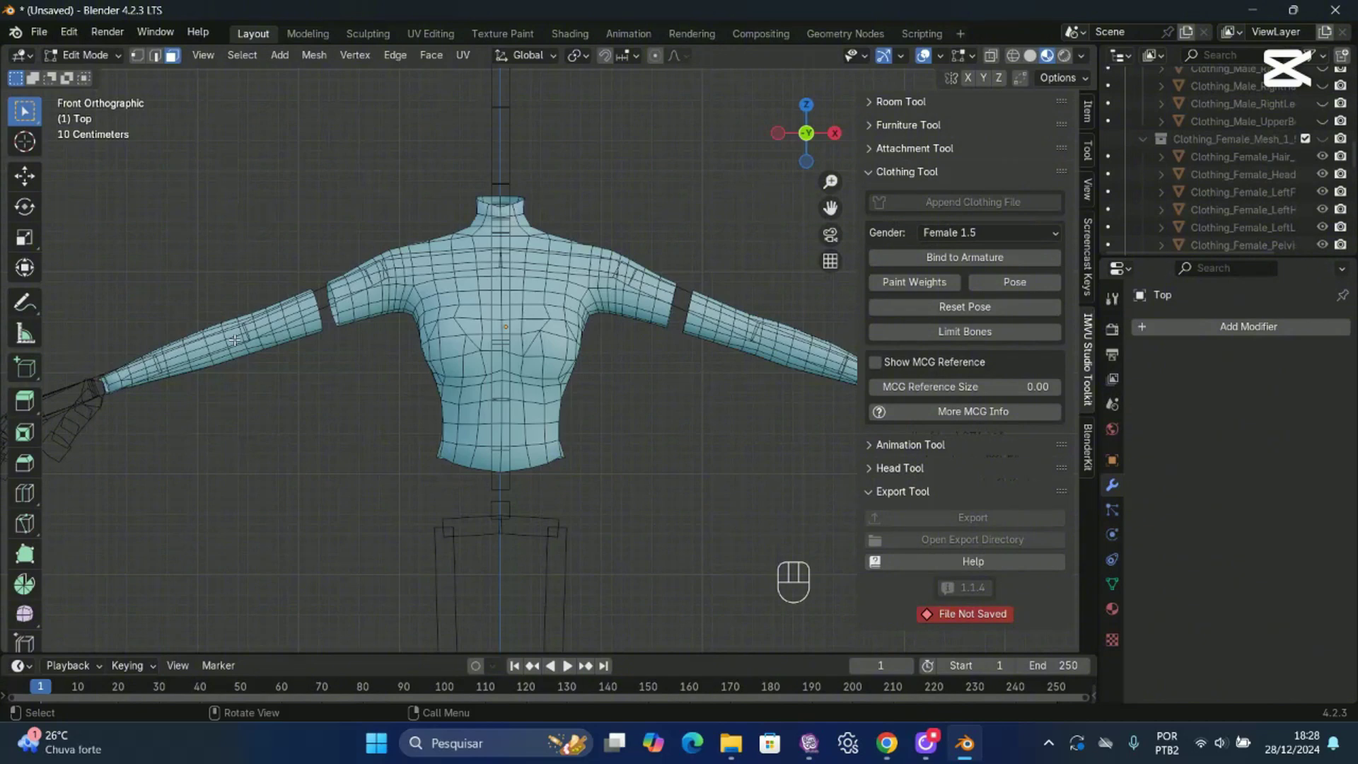
key("l")
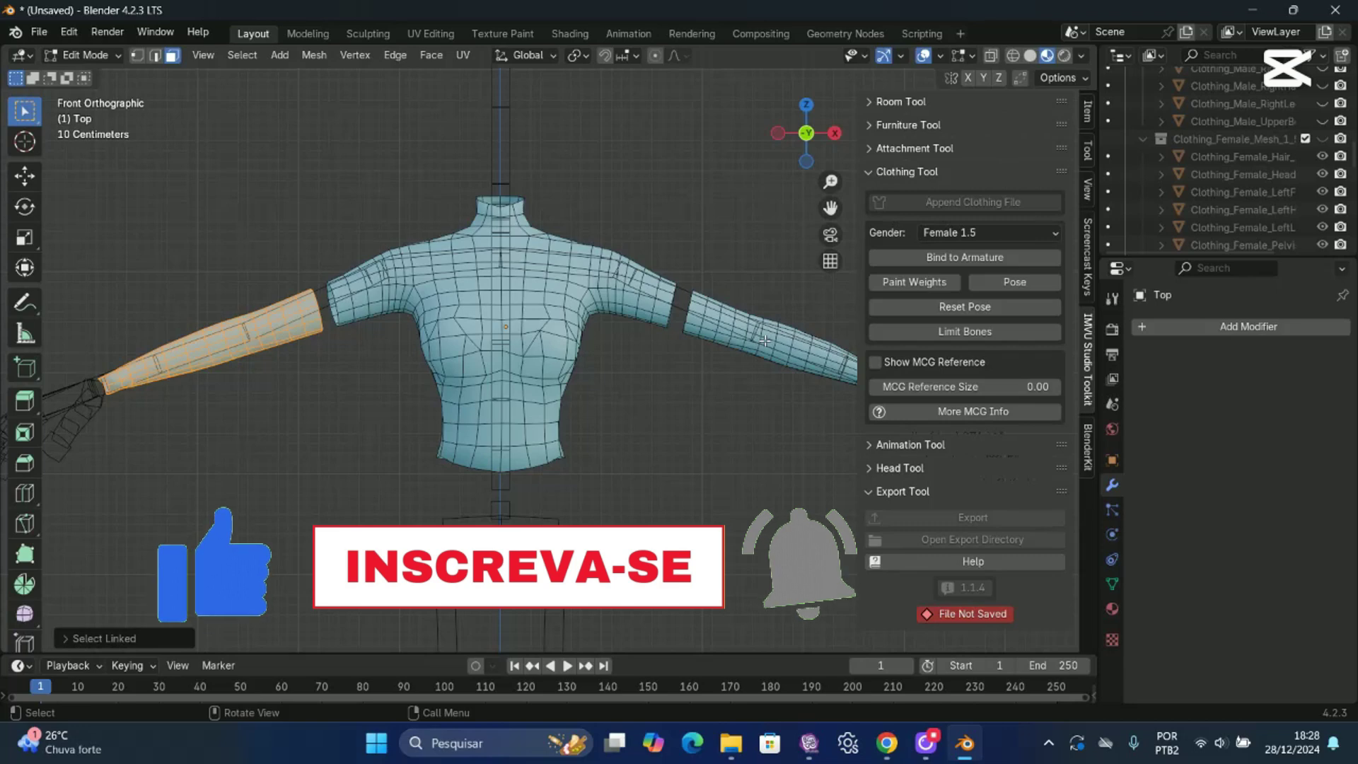
key("l")
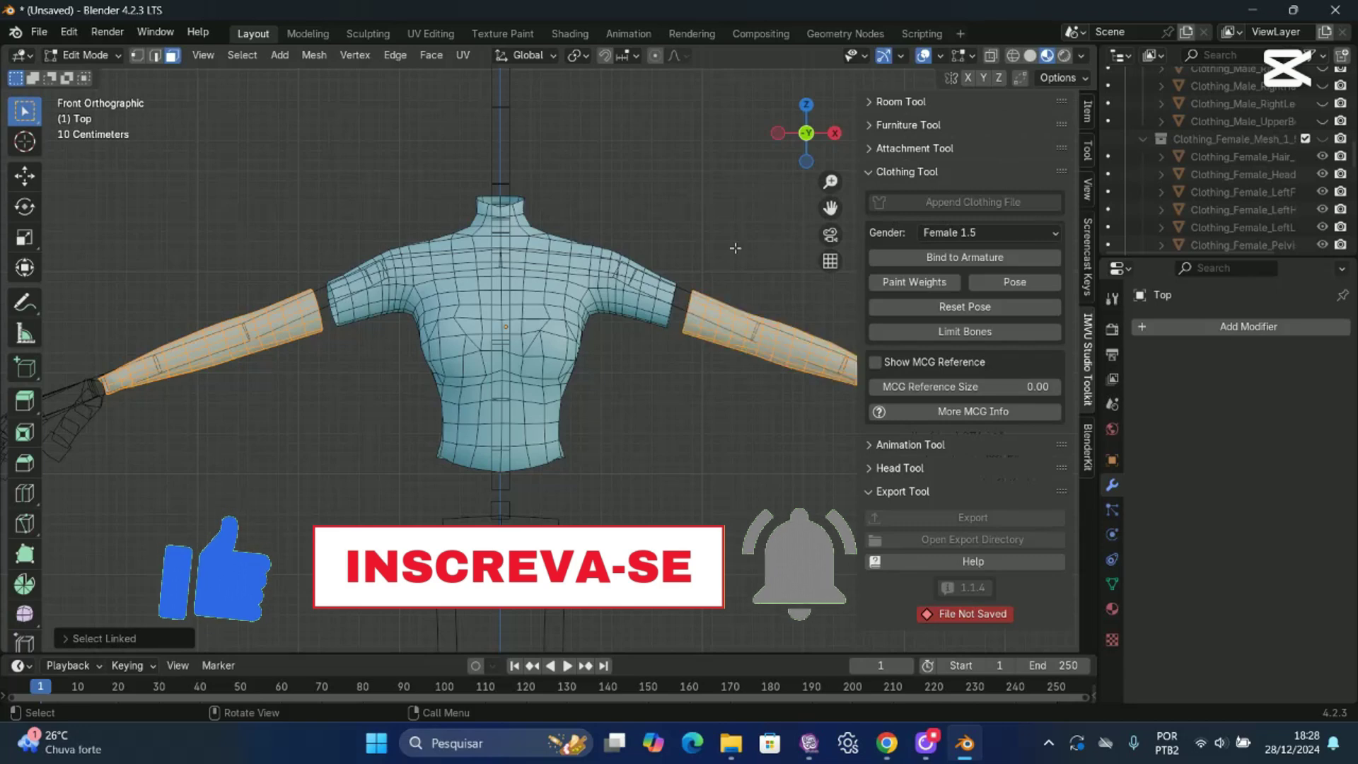
key("x")
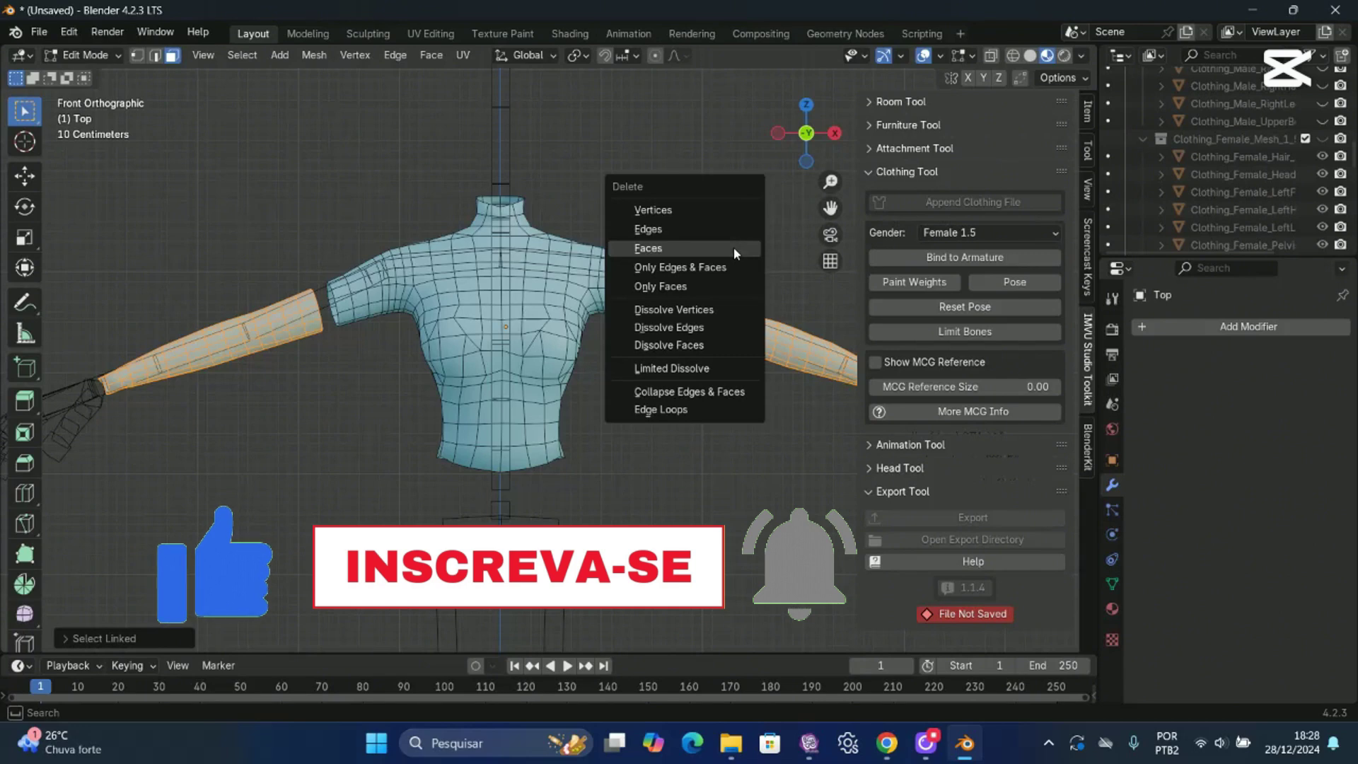
left_click(733, 247)
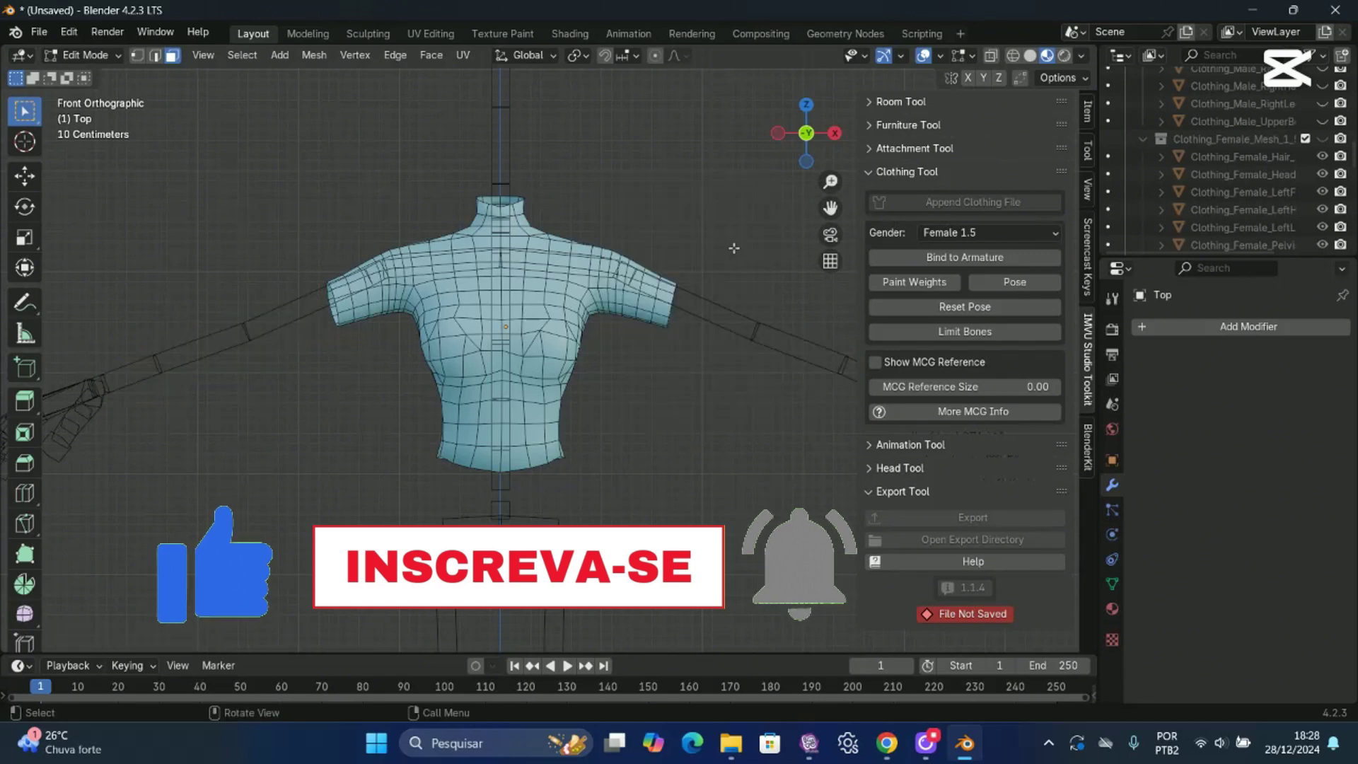
Delete the face loop around the lower neck of the Top and the detached collar ring above it.
left_click_drag(793, 159, 839, 175)
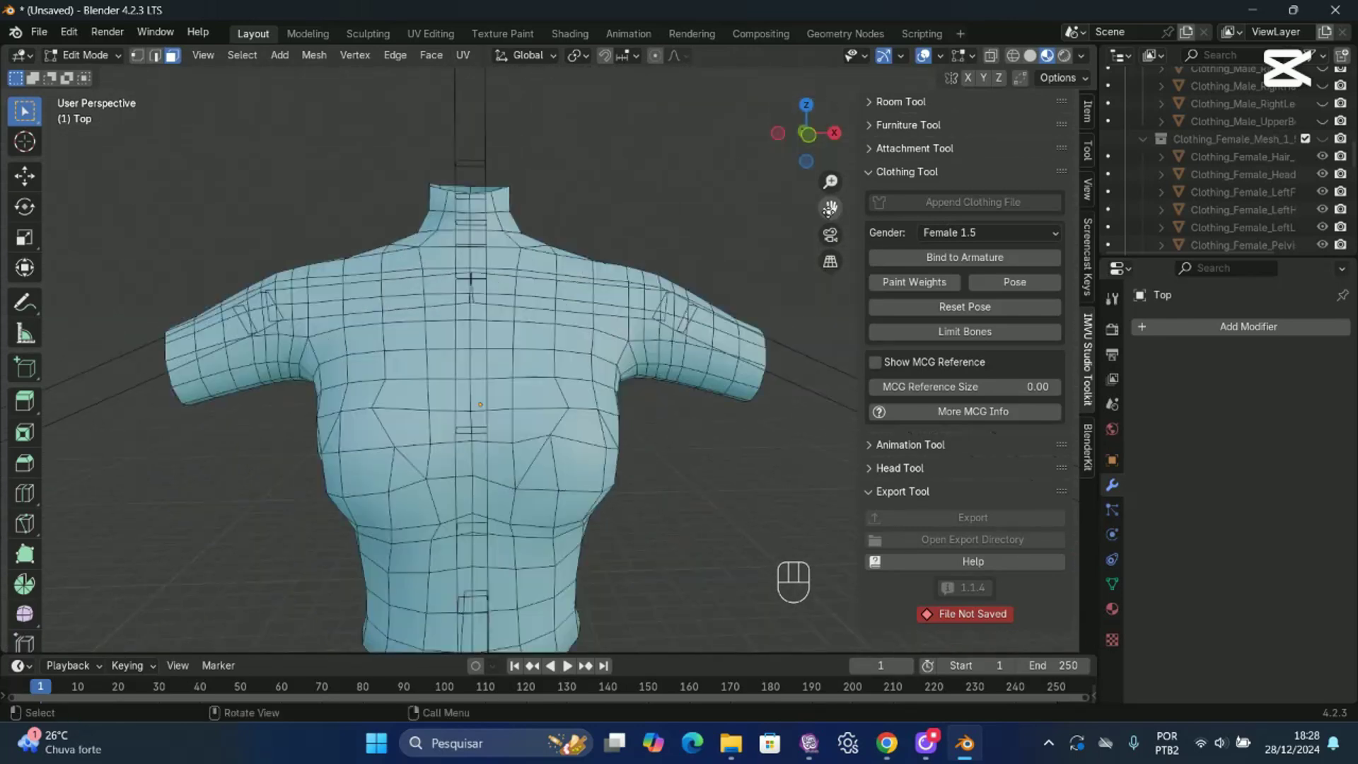
left_click_drag(831, 209, 863, 208)
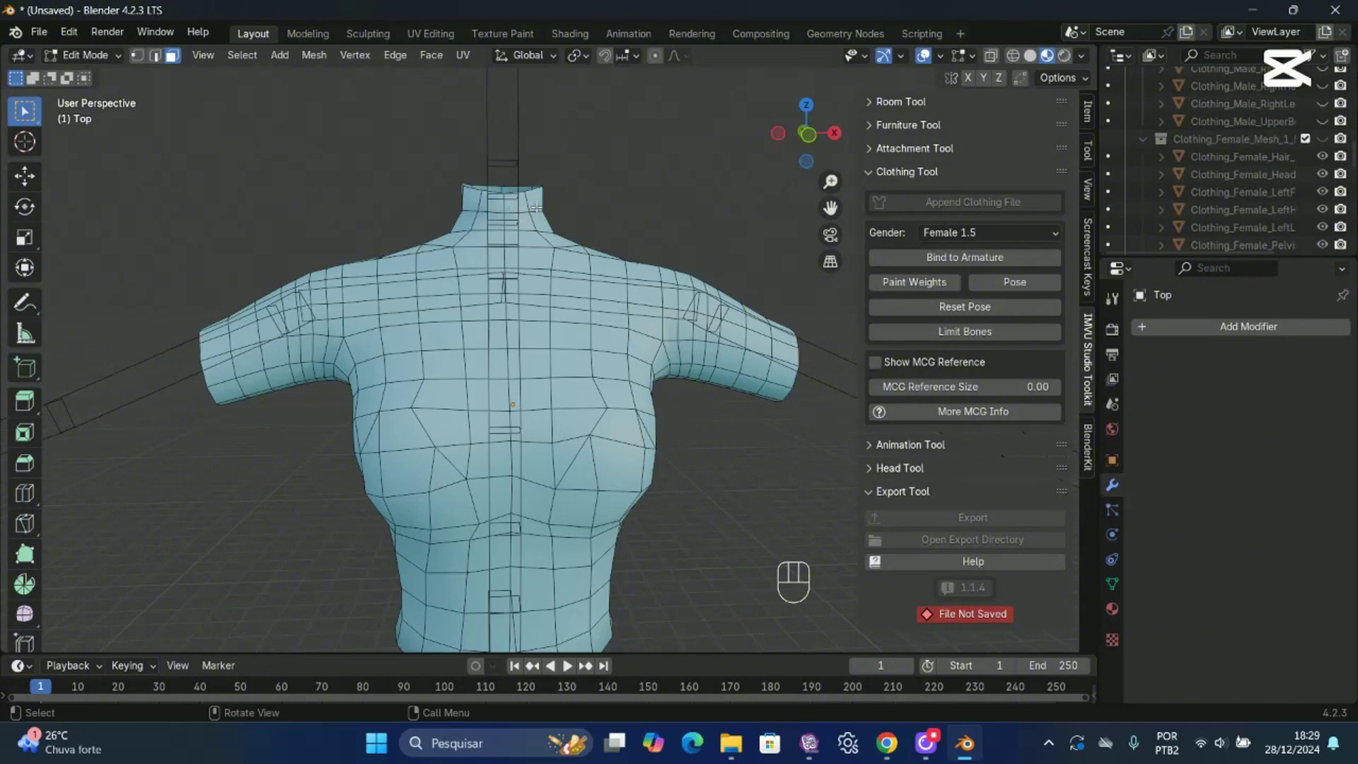
left_click(458, 218, "alt+shift")
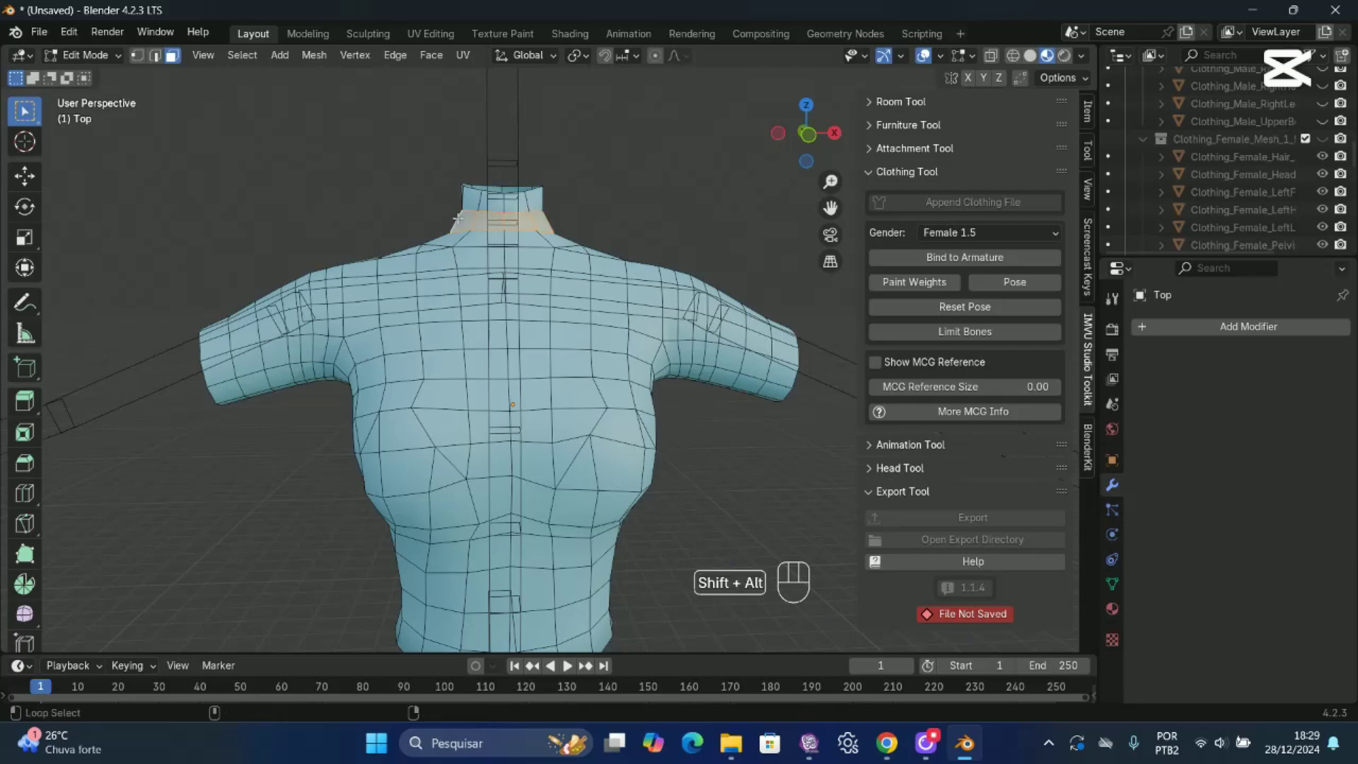
key("Delete")
left_click(605, 218)
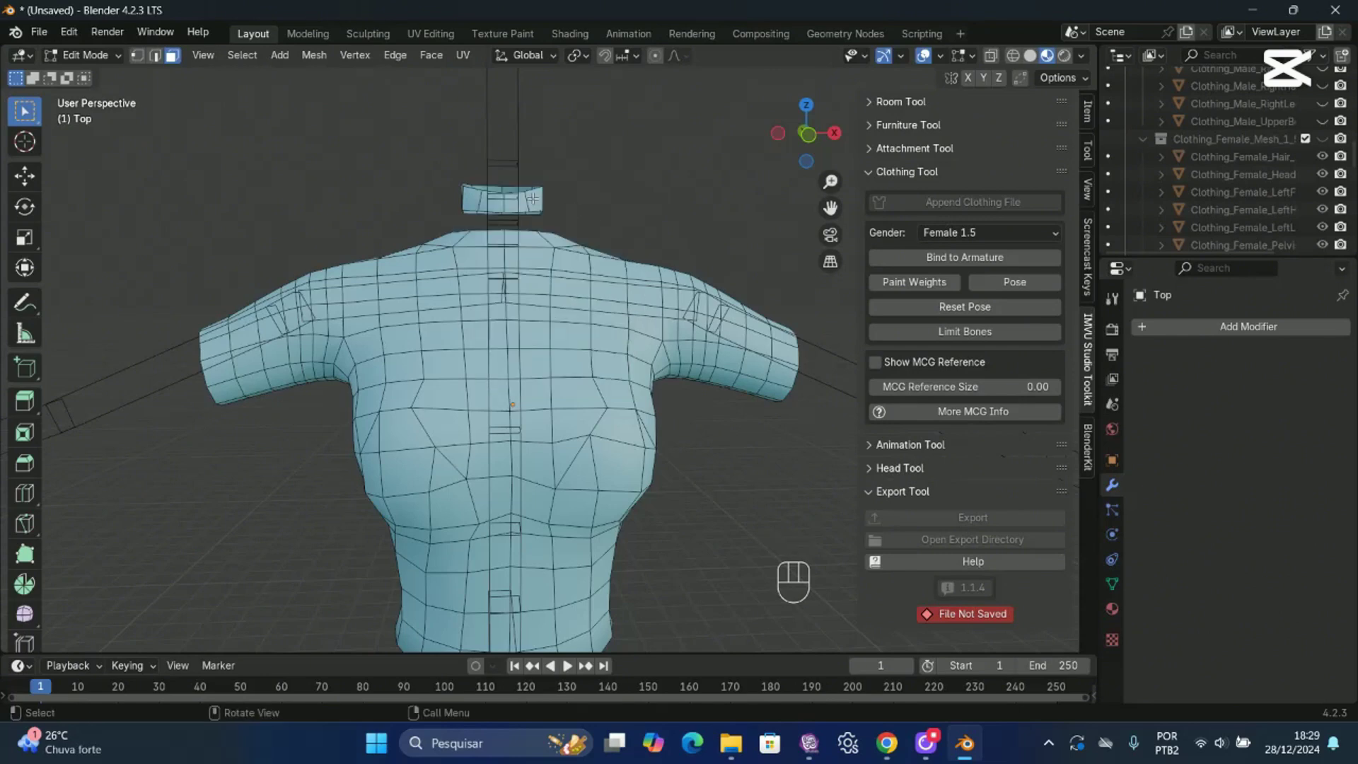
key("l")
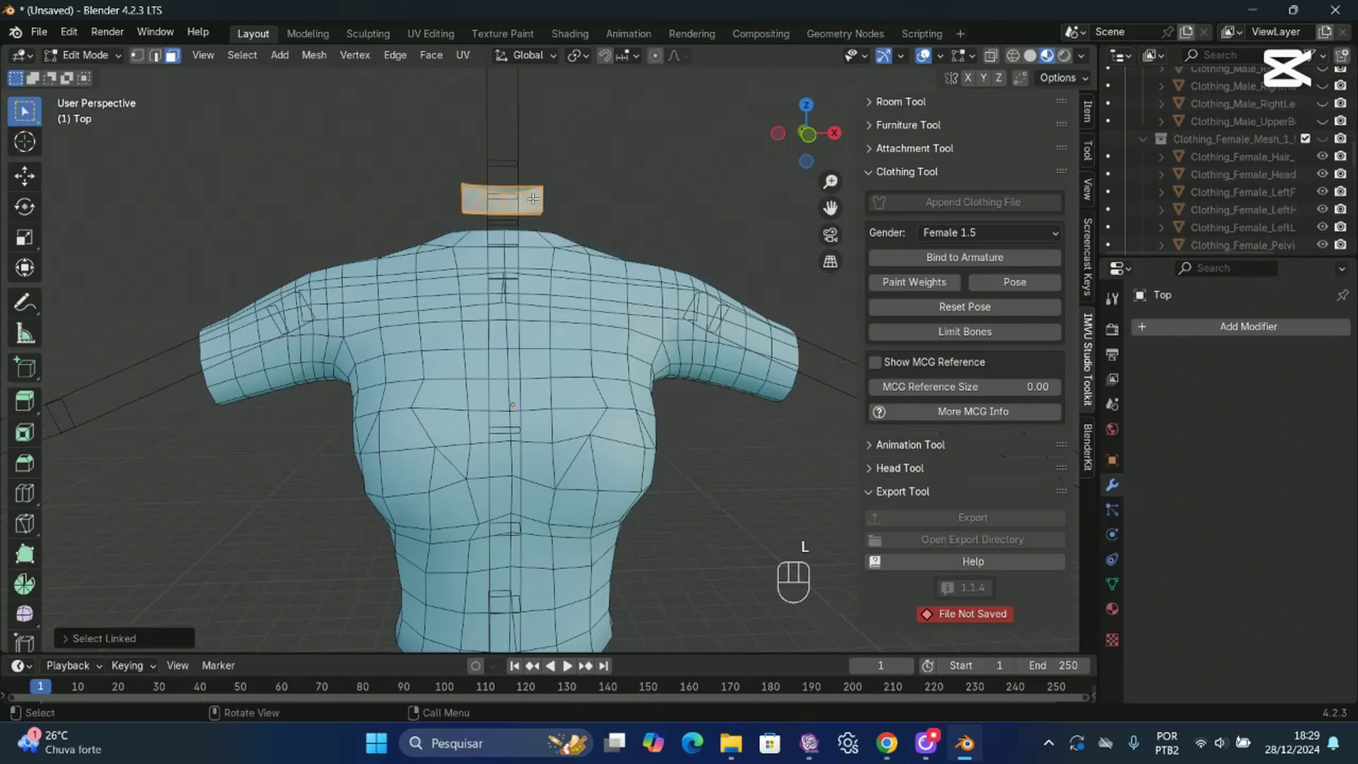
key("Delete")
left_click(592, 199)
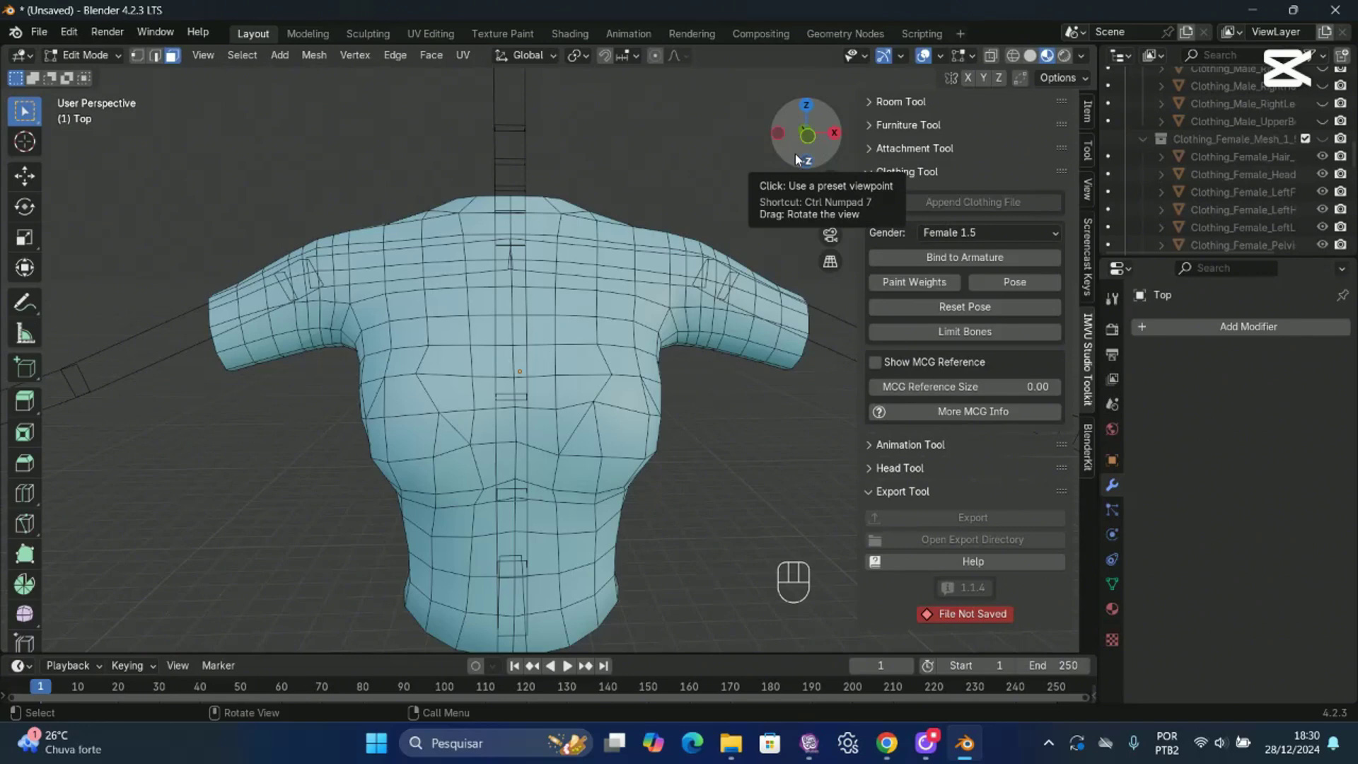
Select the uppermost ring of faces around the Top's neck opening, front and back, and delete those faces.
left_click_drag(795, 154, 790, 167)
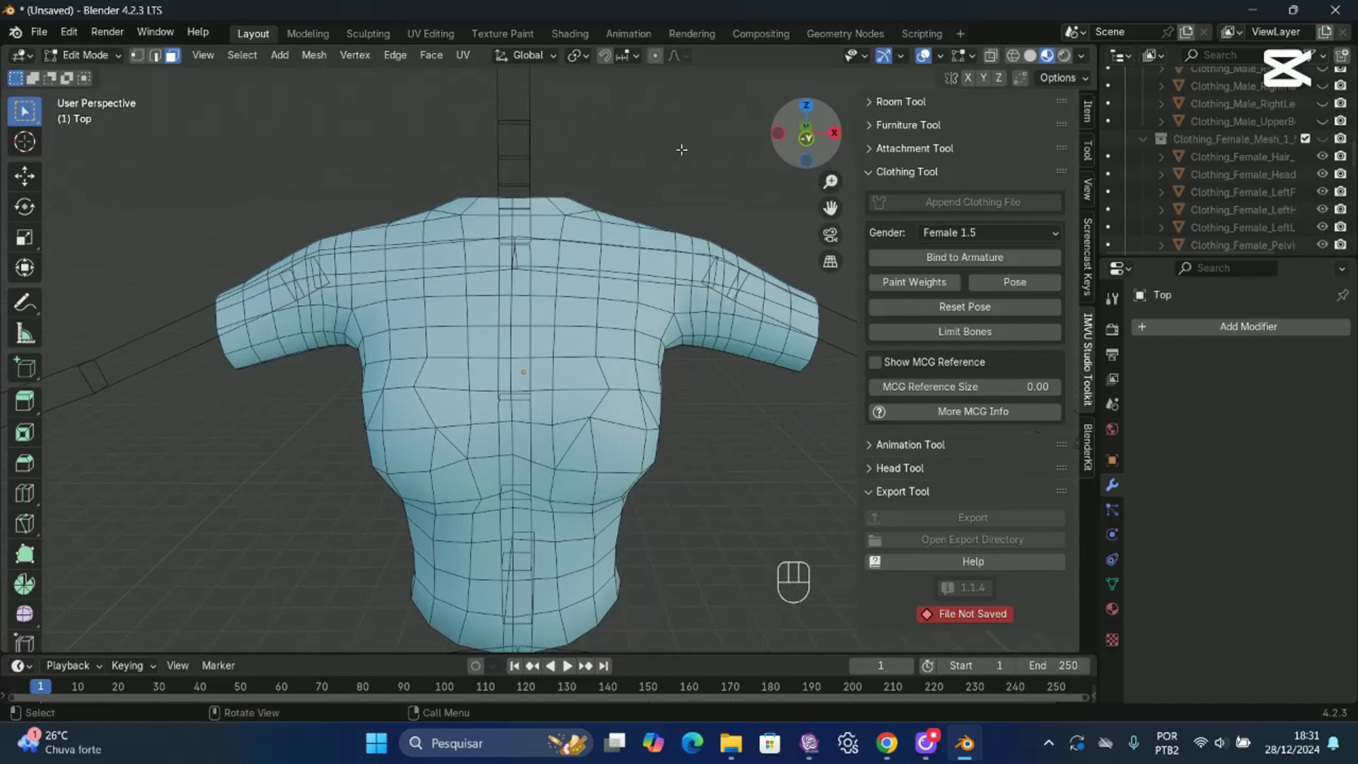
key("shift")
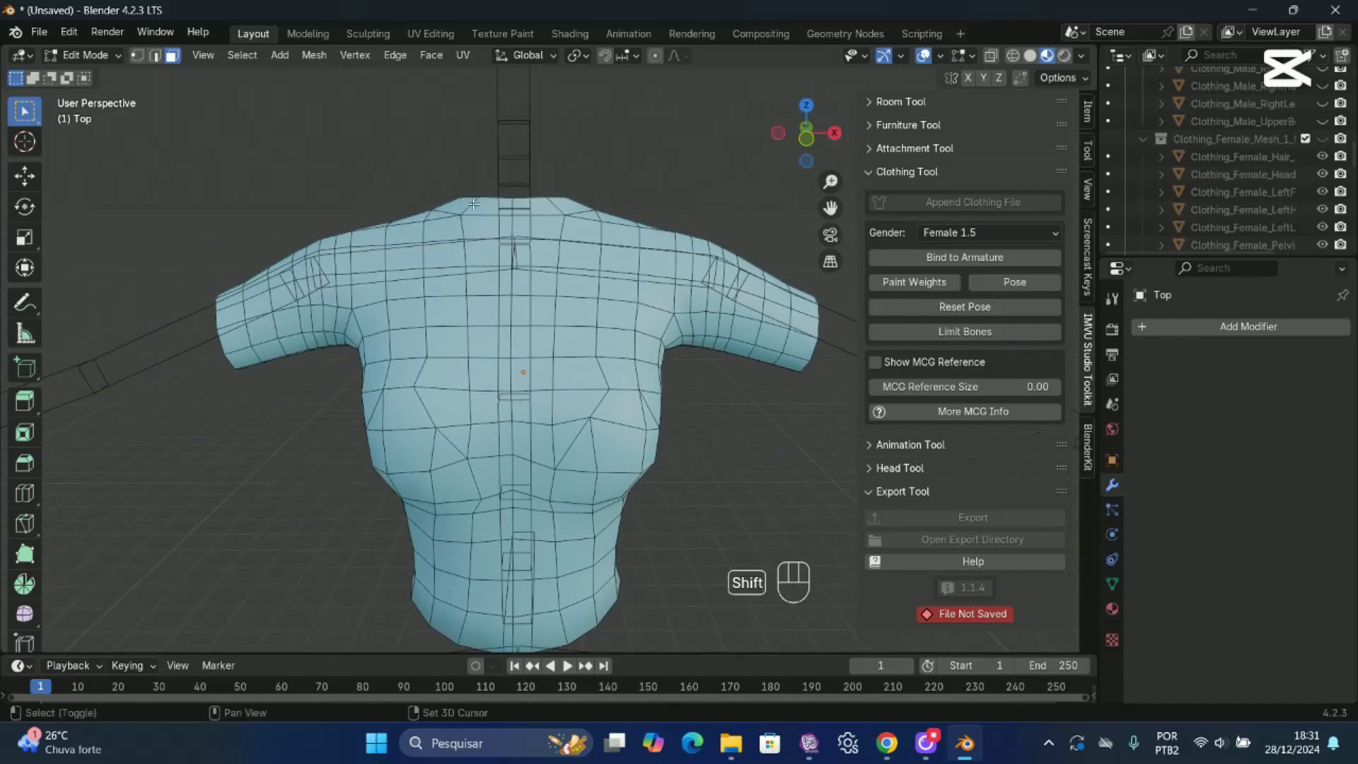
left_click(474, 204, "alt+shift")
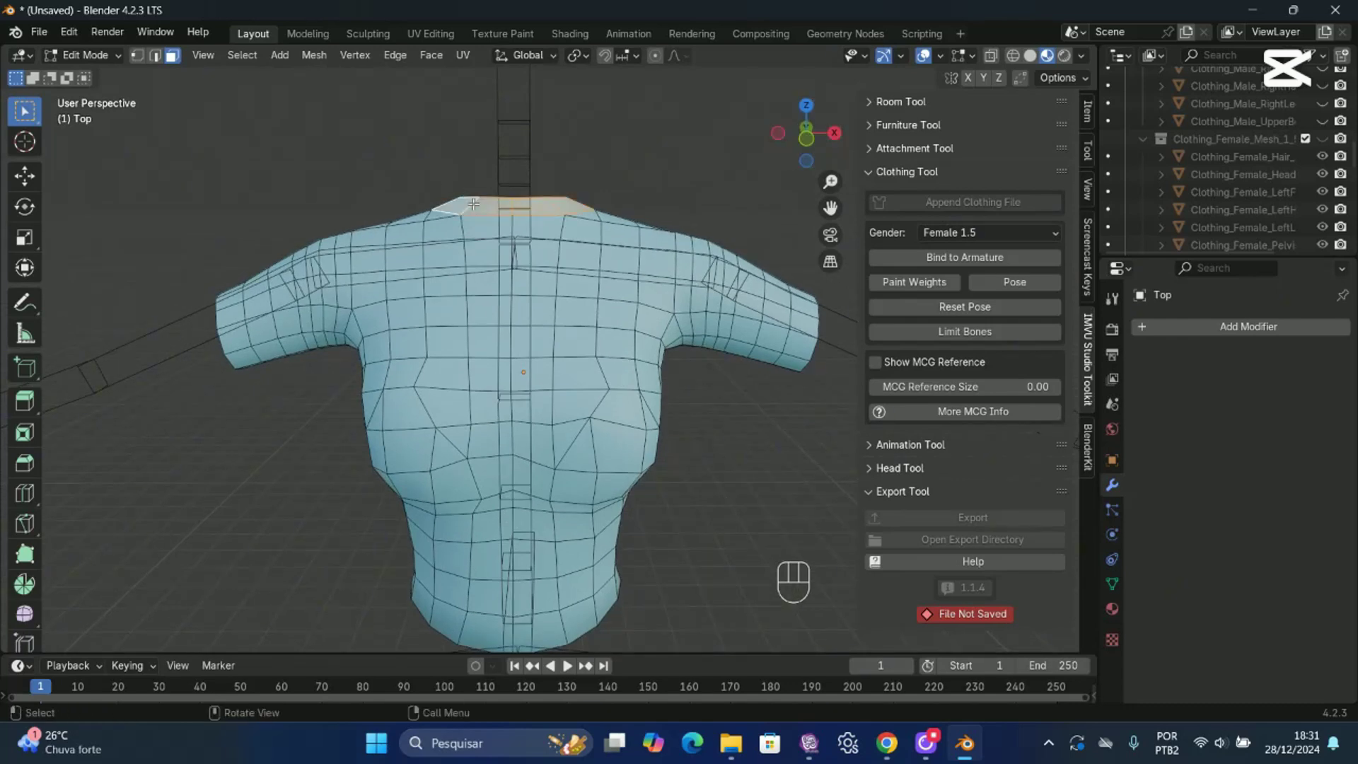
left_click_drag(790, 150, 816, 308)
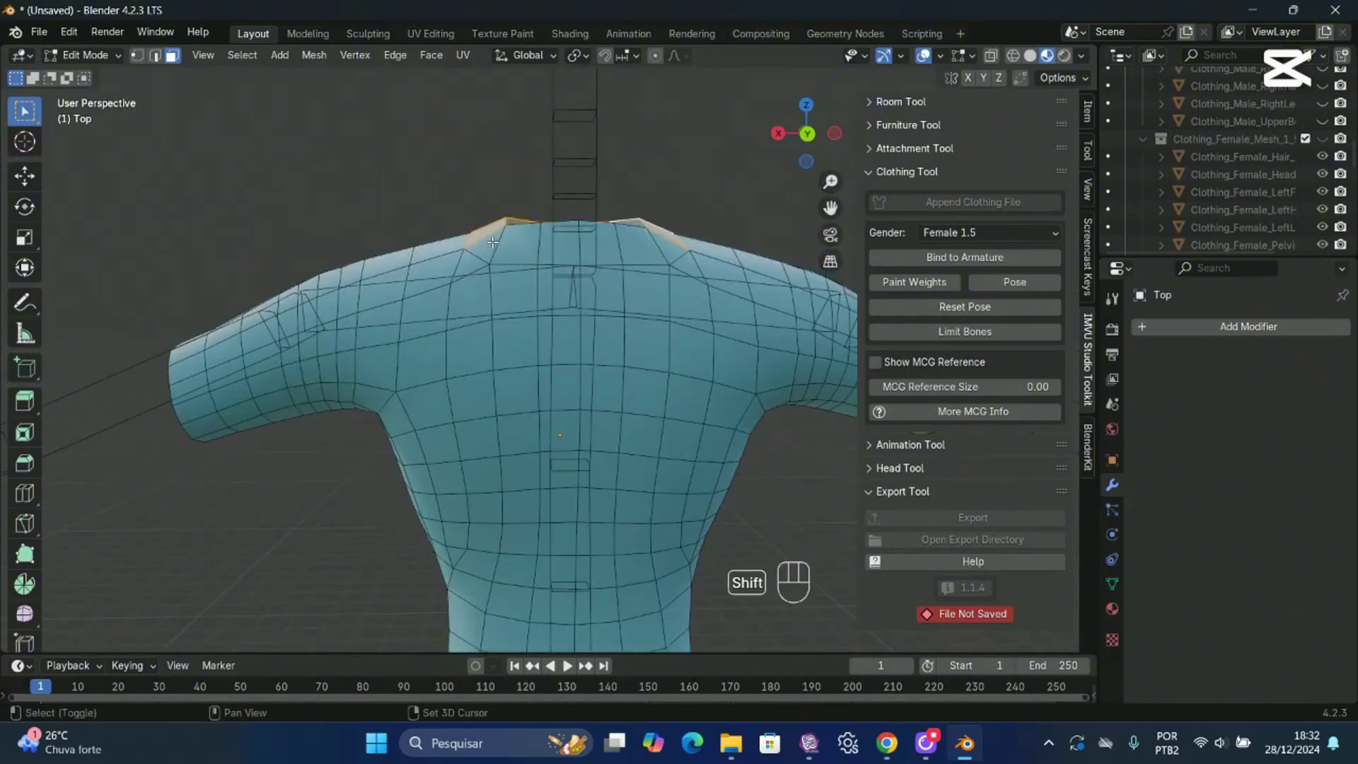
left_click(493, 243, "shift")
left_click(518, 246, "shift")
left_click(561, 245, "shift")
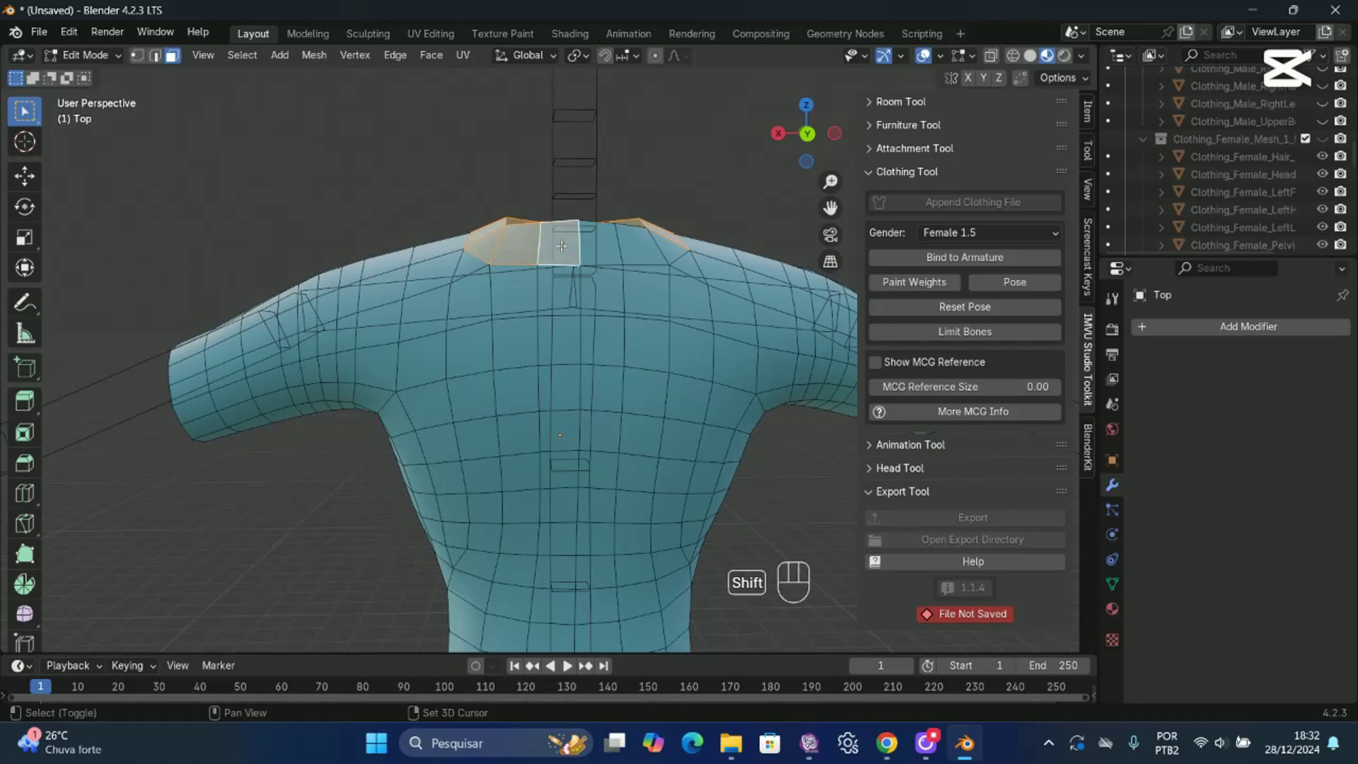
left_click(606, 246, "shift")
left_click(640, 247, "shift")
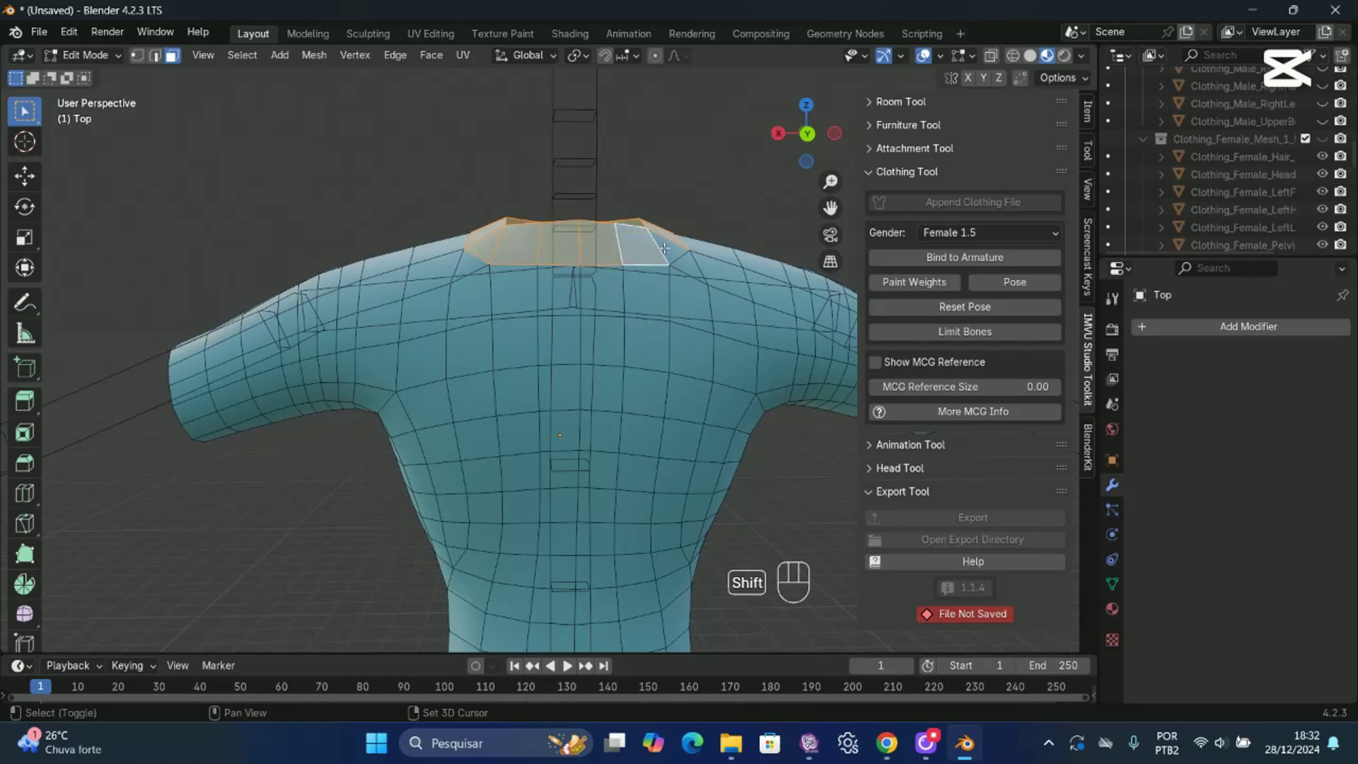
left_click(667, 248, "shift")
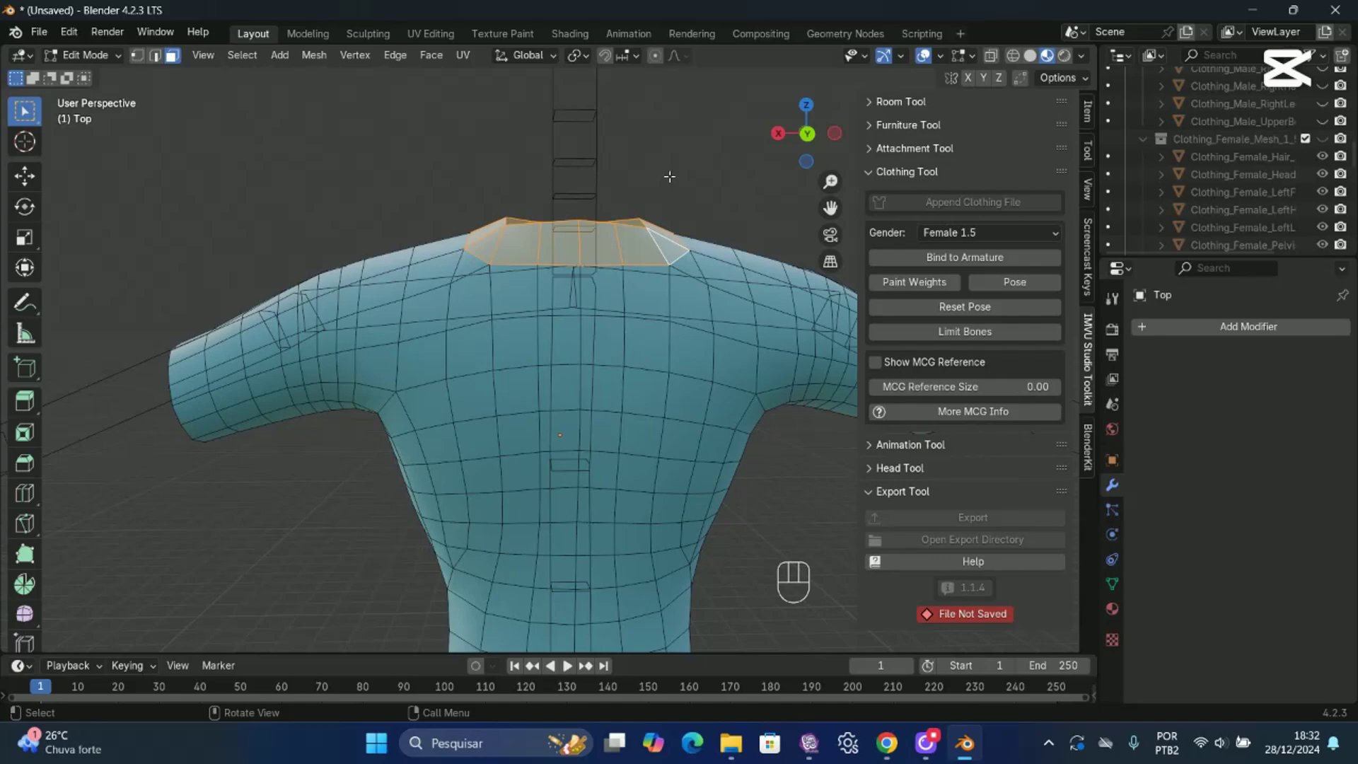
key("Delete")
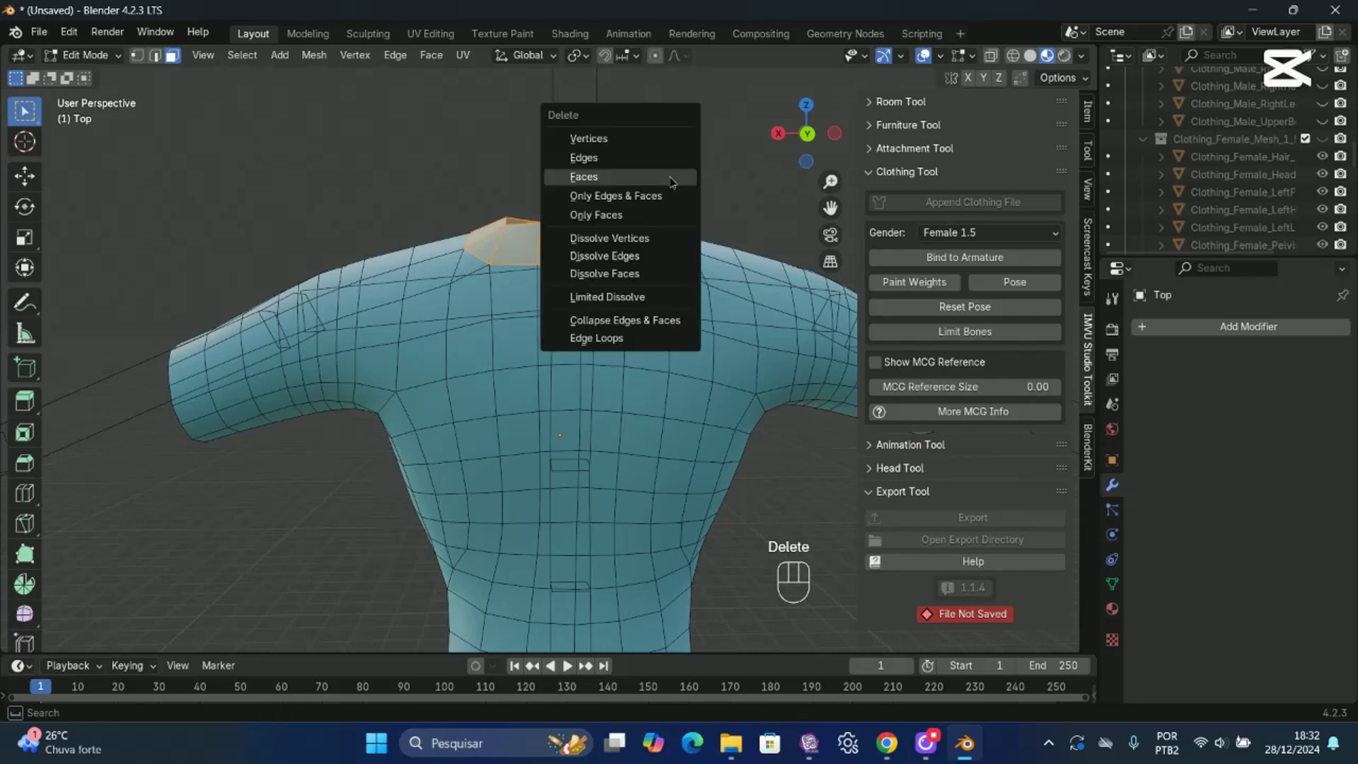
left_click(669, 178)
Show the female avatar mesh collection again so the Top sits over the visible body.
left_click_drag(806, 135, 917, 146)
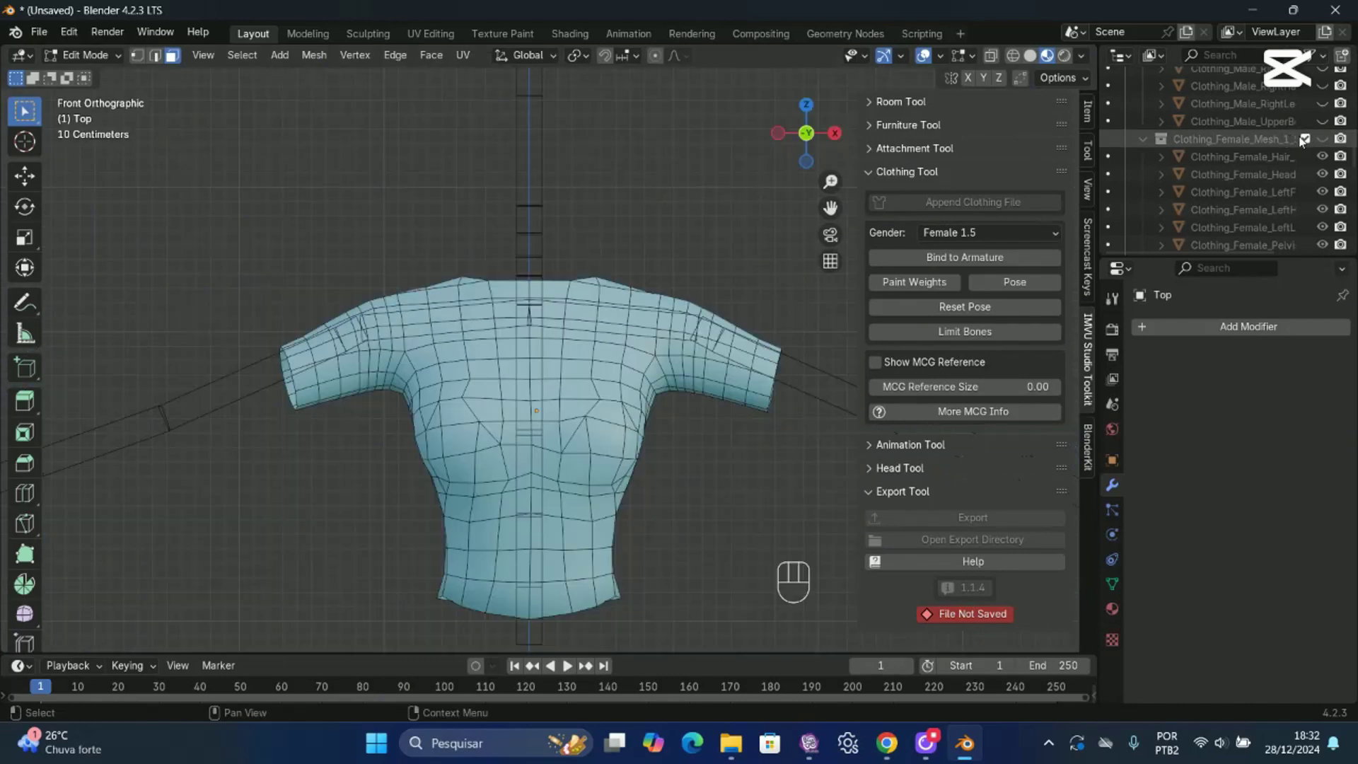
left_click(1323, 139)
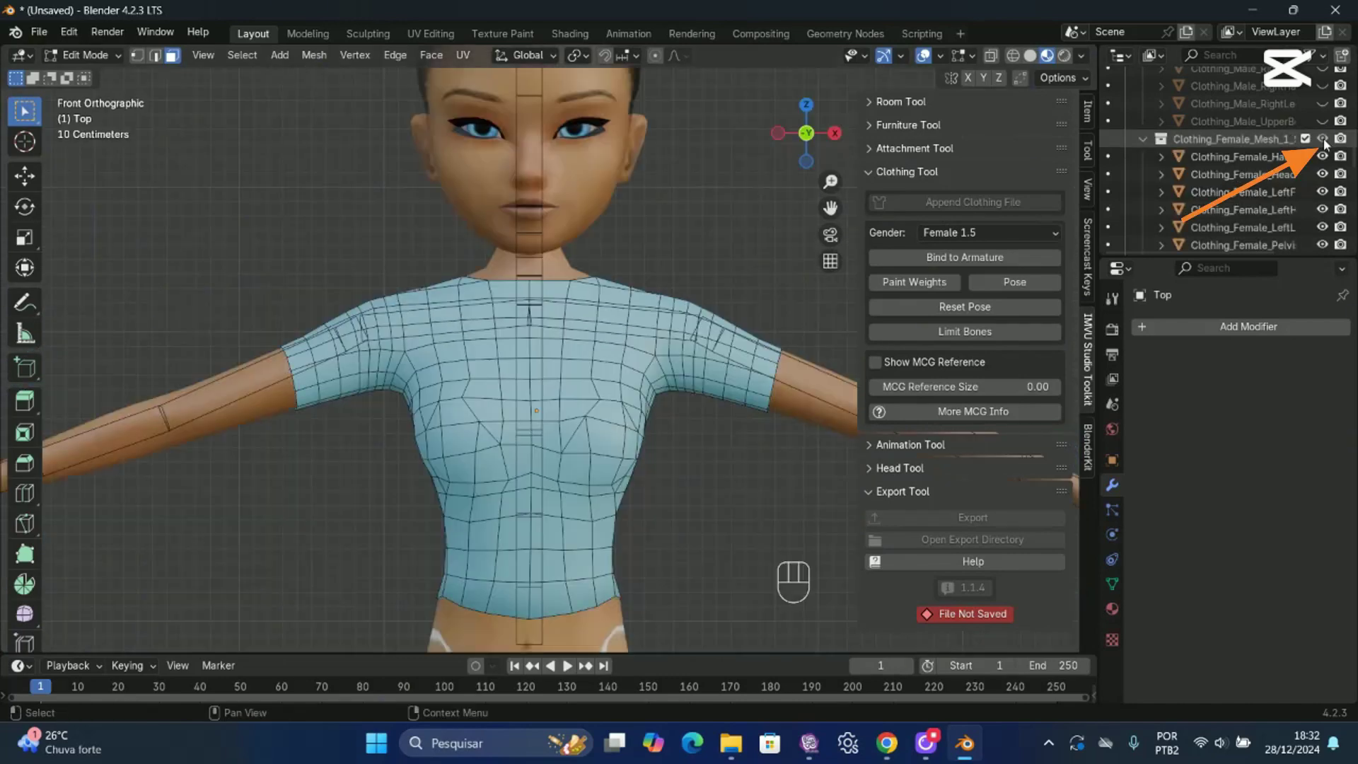
left_click_drag(806, 133, 813, 136)
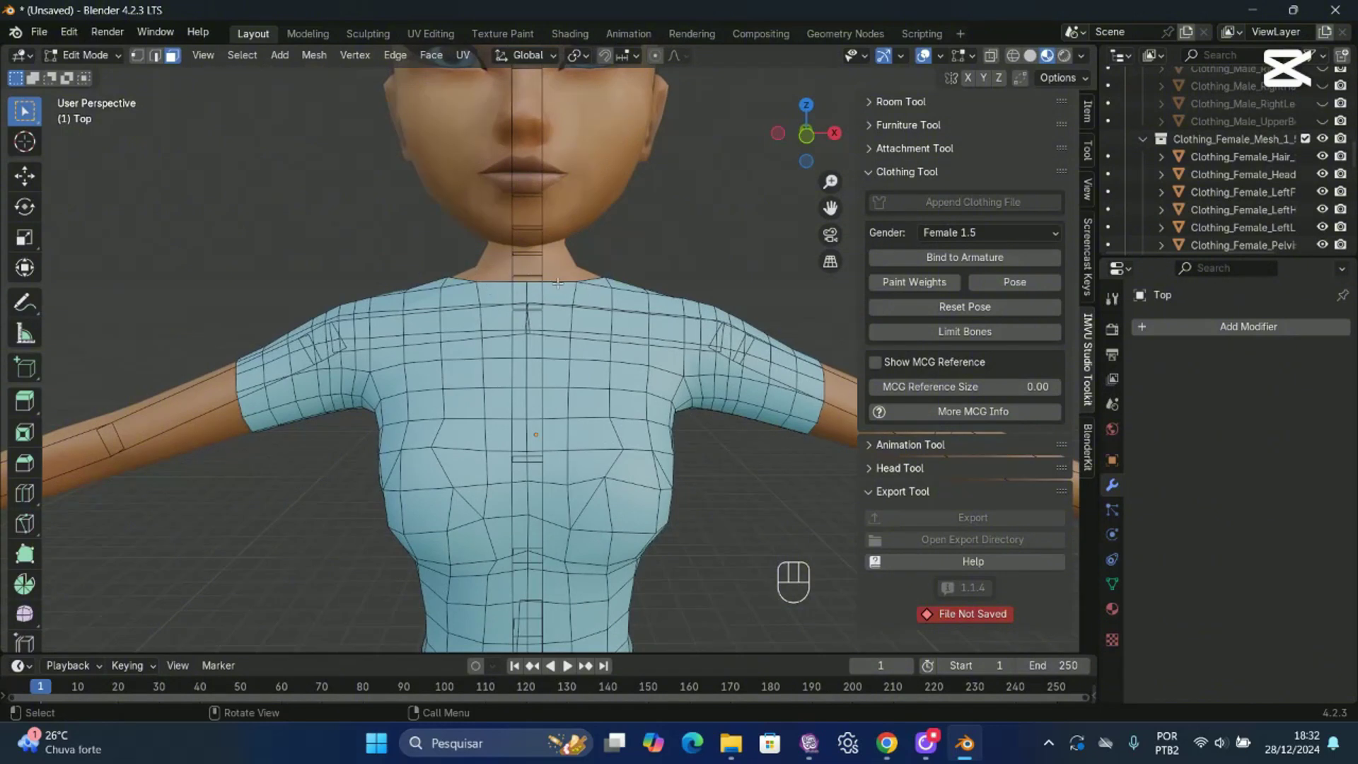
In front view, lower the Top's front-centre neckline vertex about 0.039 m along Z using proportional editing with a size of 0.320.
left_click(140, 61)
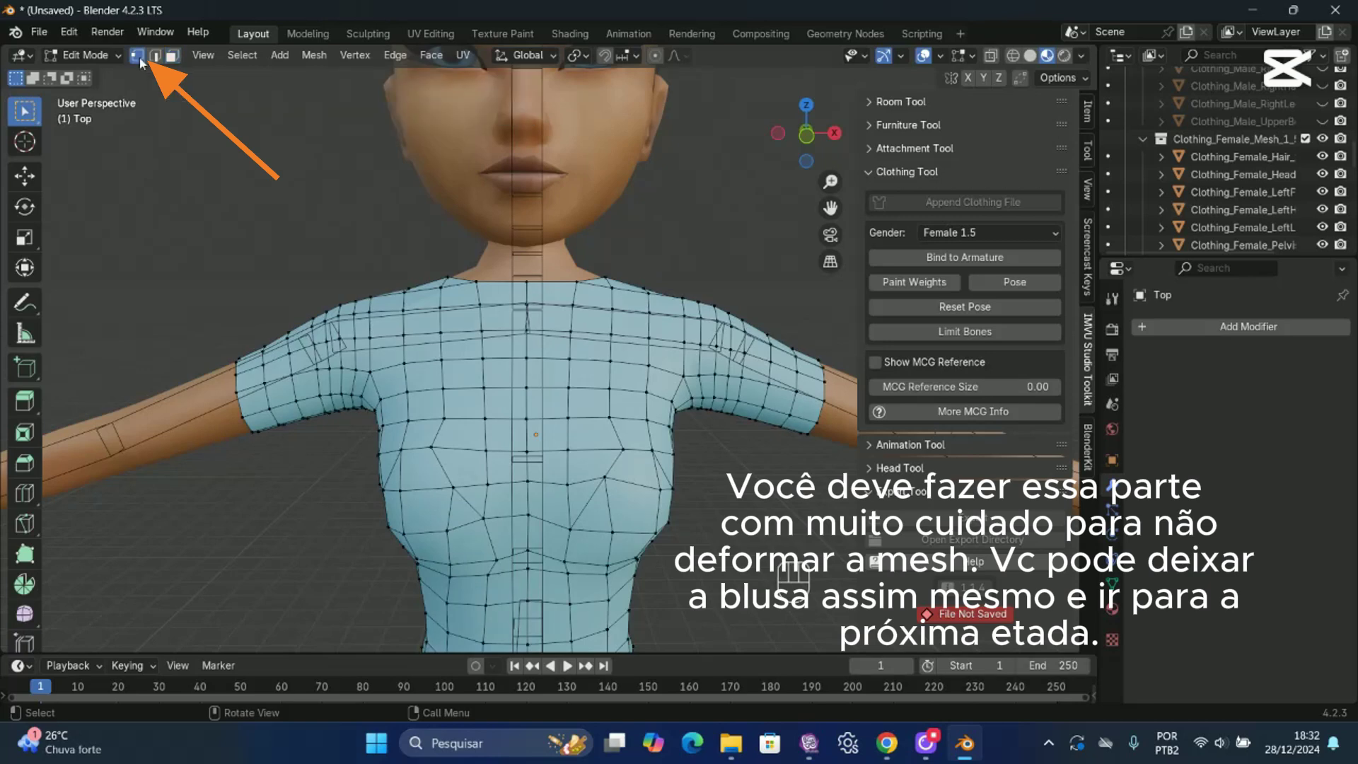
key("KP_1")
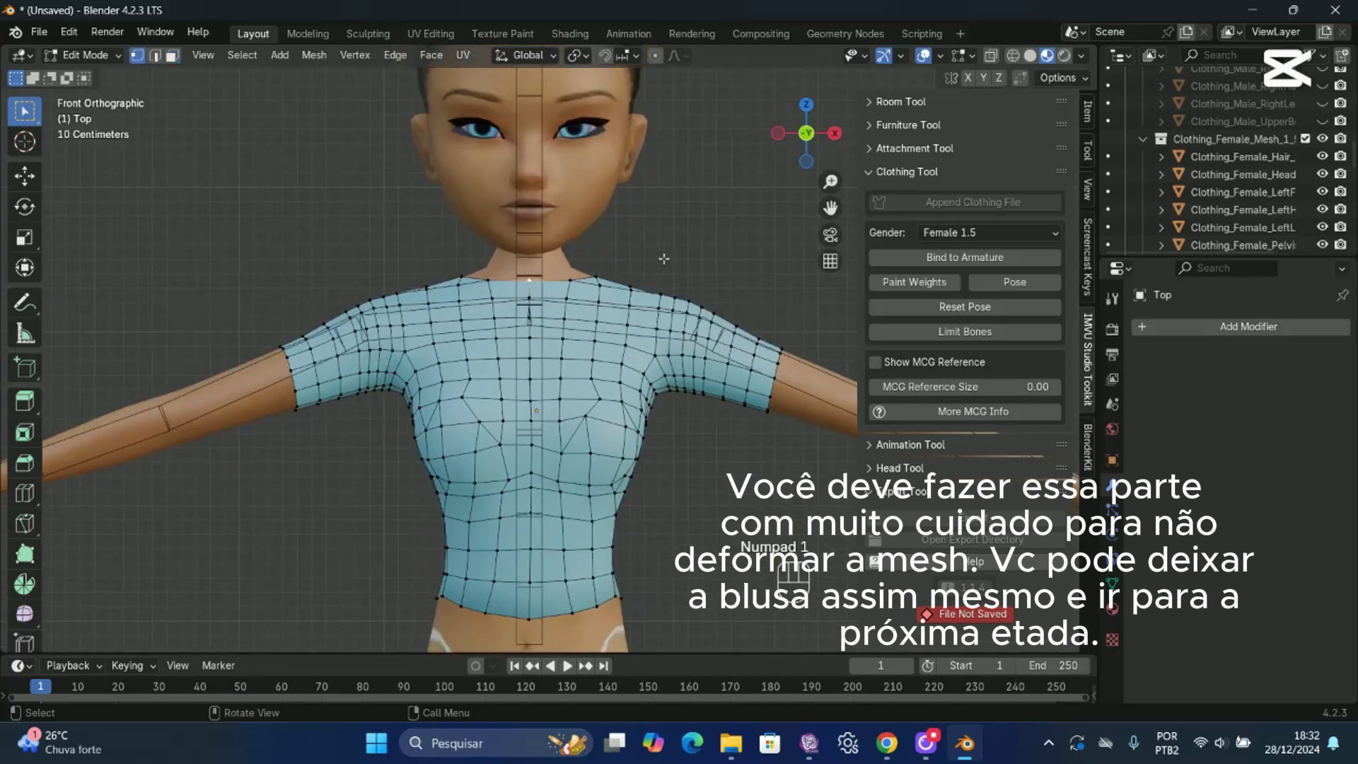
left_click(25, 176)
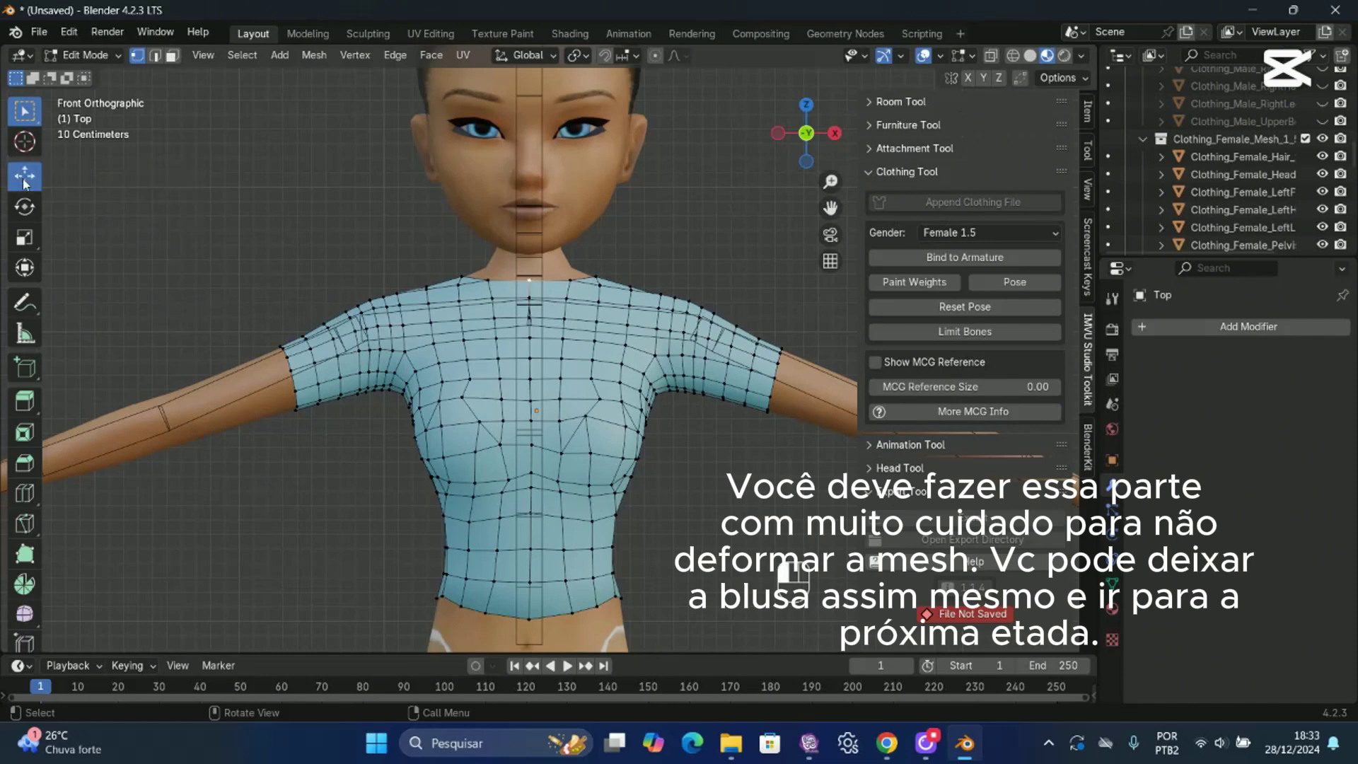
left_click(656, 56)
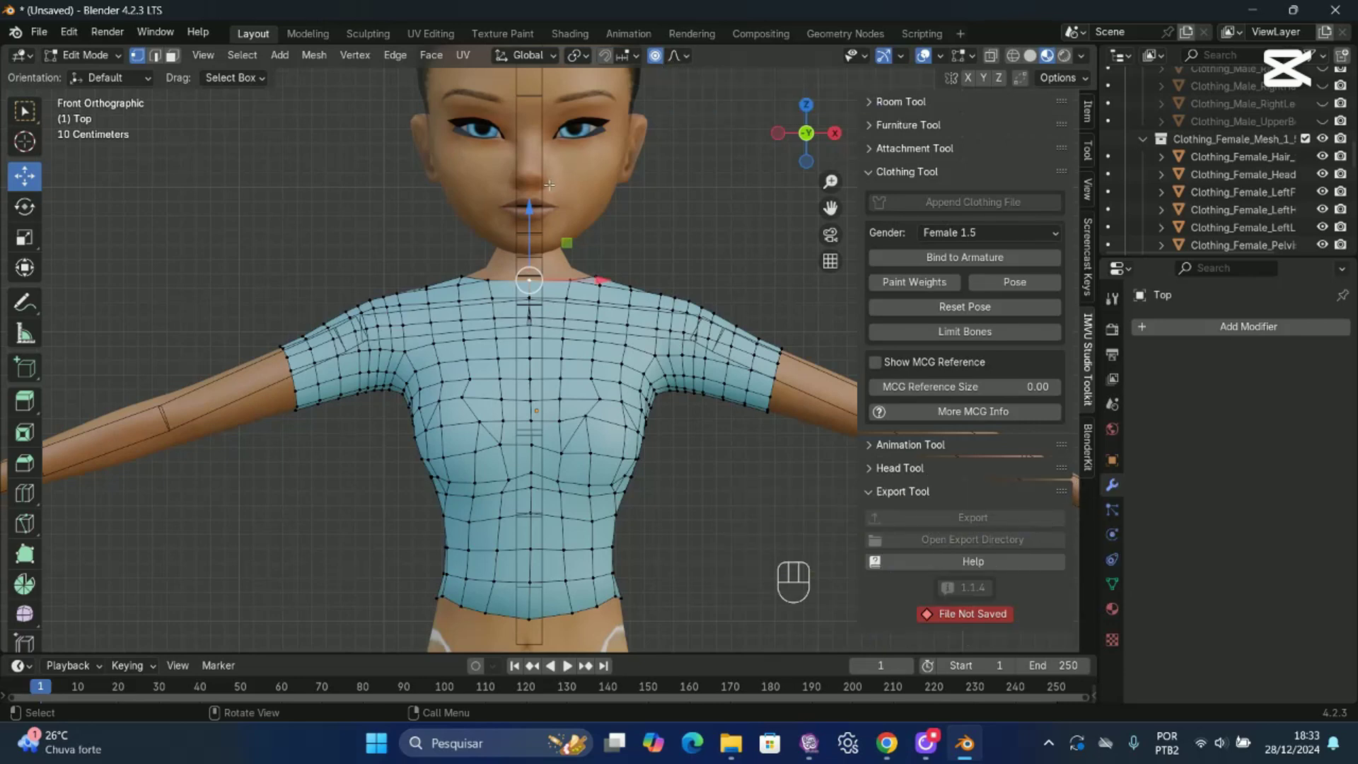
left_click(531, 205)
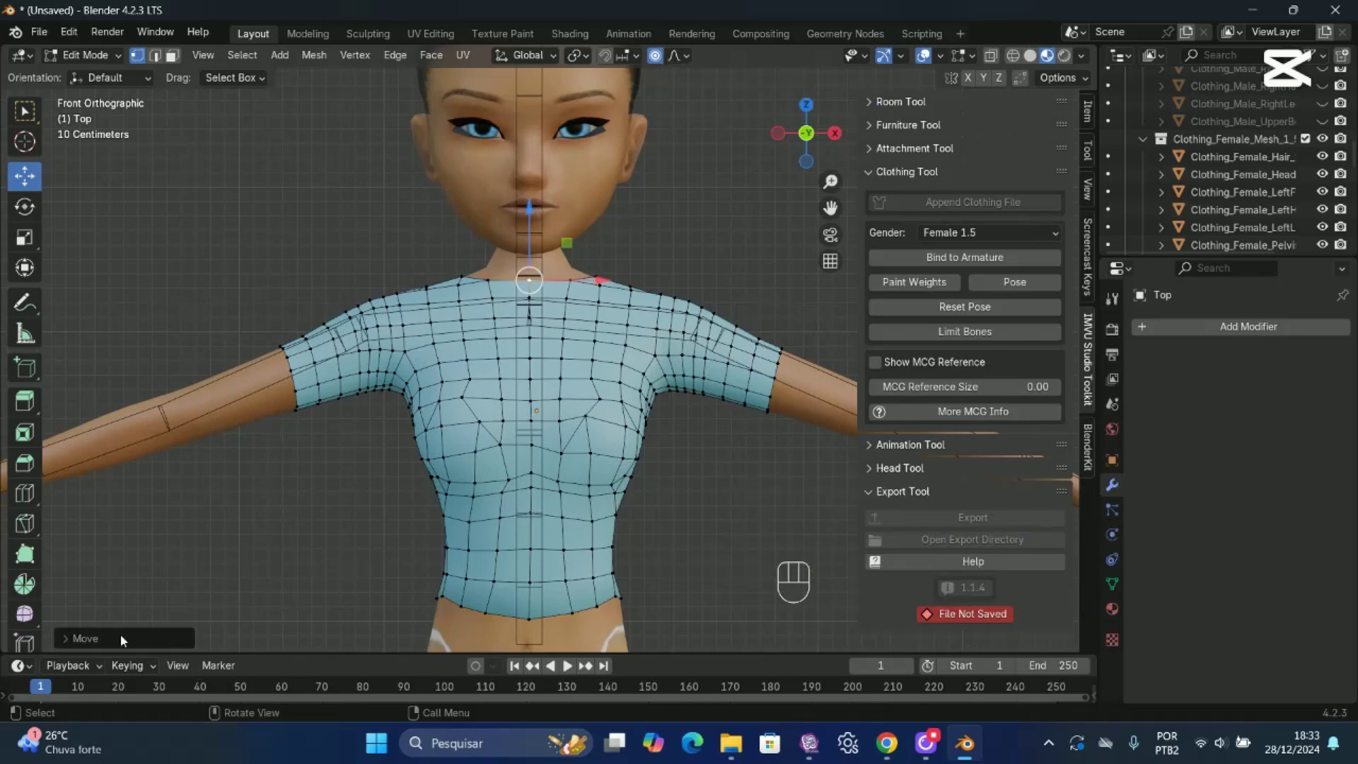
left_click(62, 635)
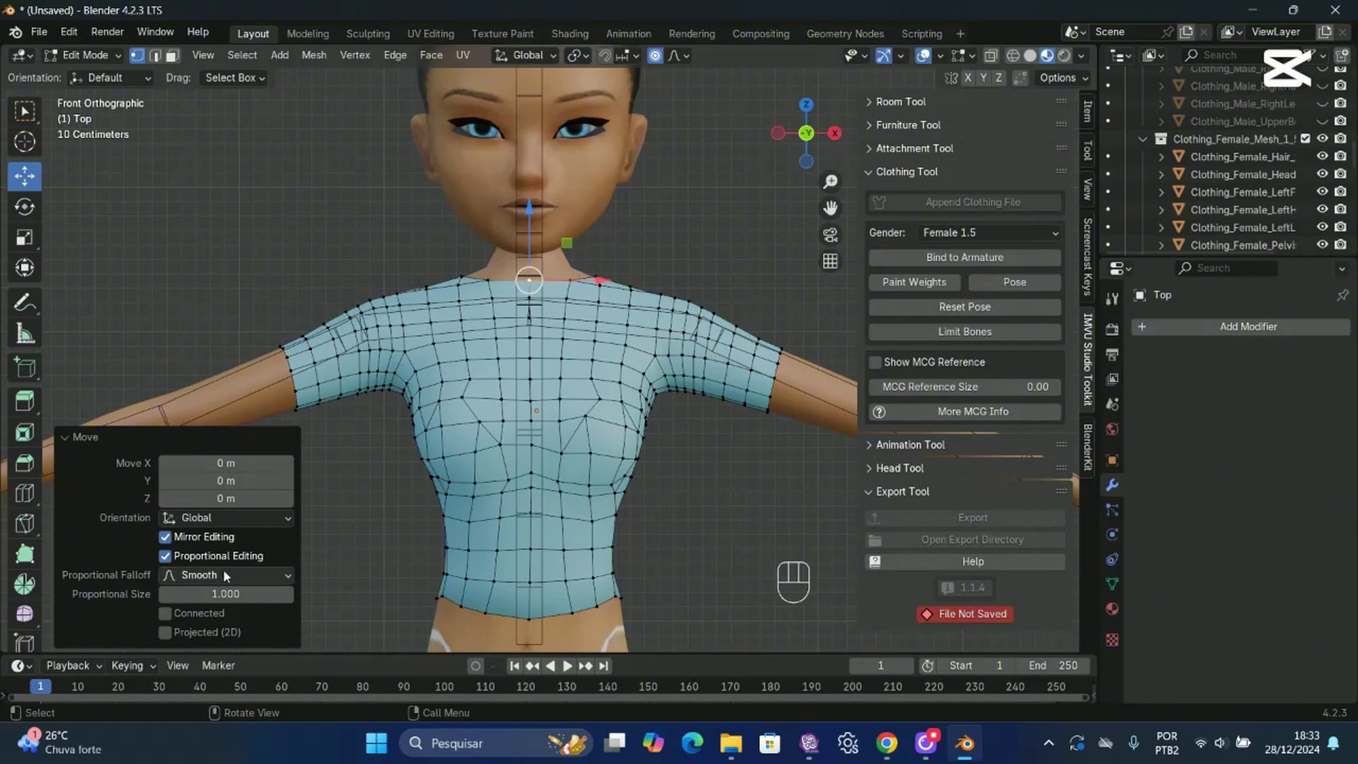
left_click_drag(226, 593, 180, 593)
left_click_drag(529, 207, 529, 213)
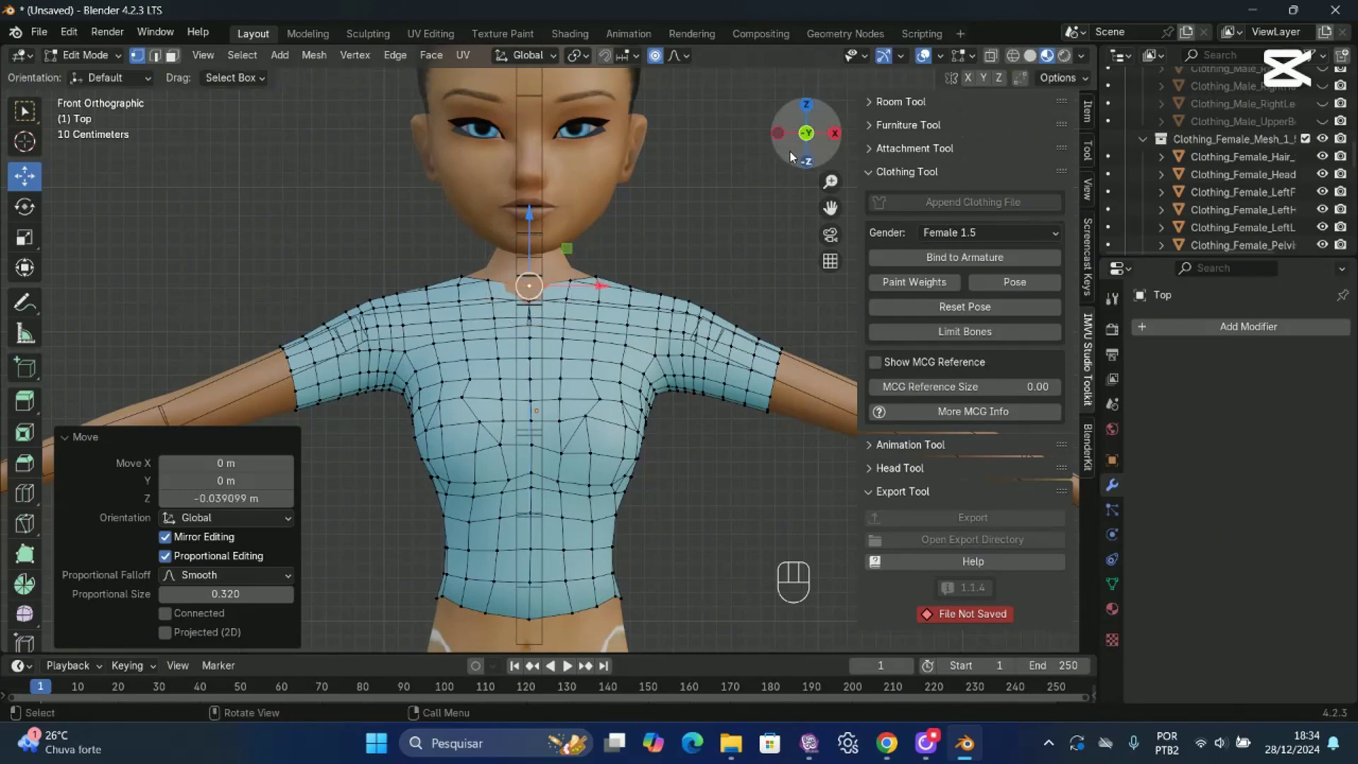
From the side, move the front-centre neckline vertex about 0.038 m forward along Y and about 0.014 m down along Z.
left_click_drag(791, 160, 652, 183)
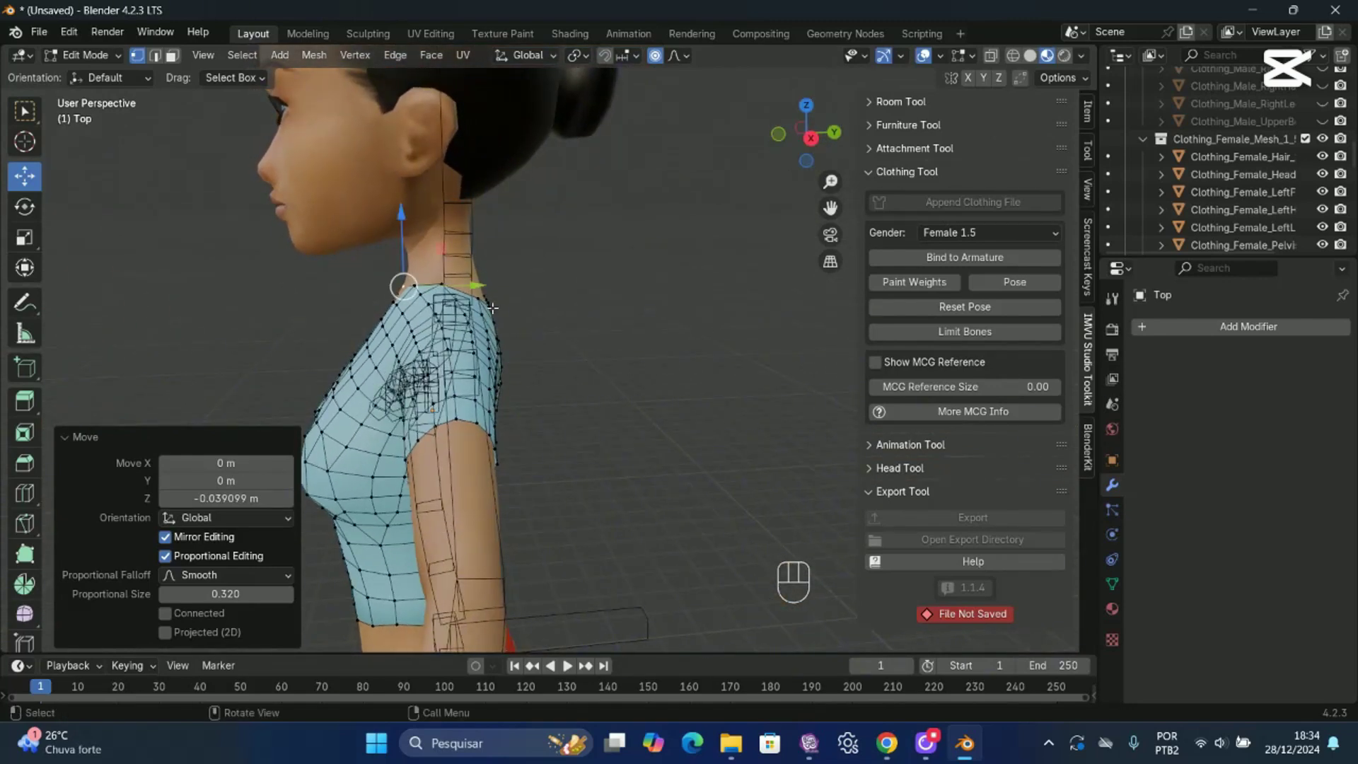
left_click_drag(470, 290, 462, 293)
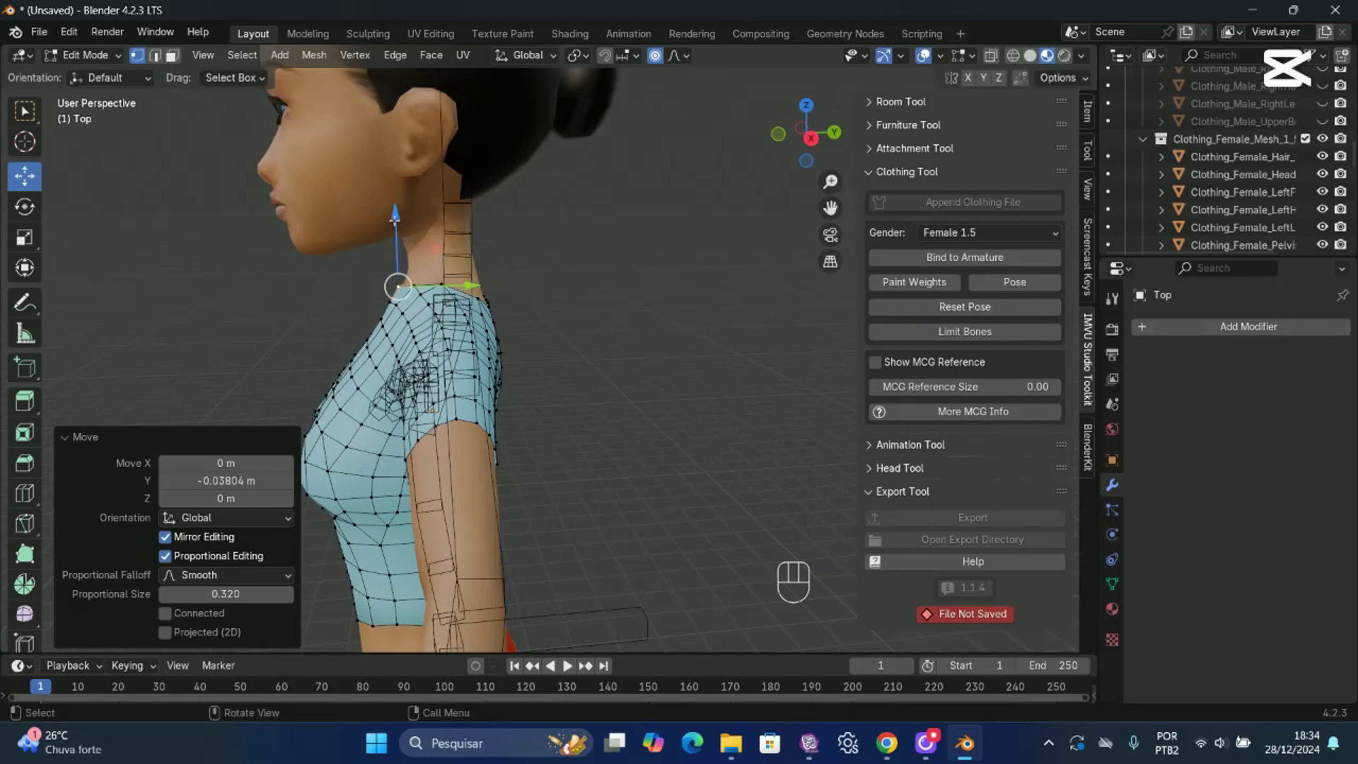
left_click_drag(395, 228, 393, 226)
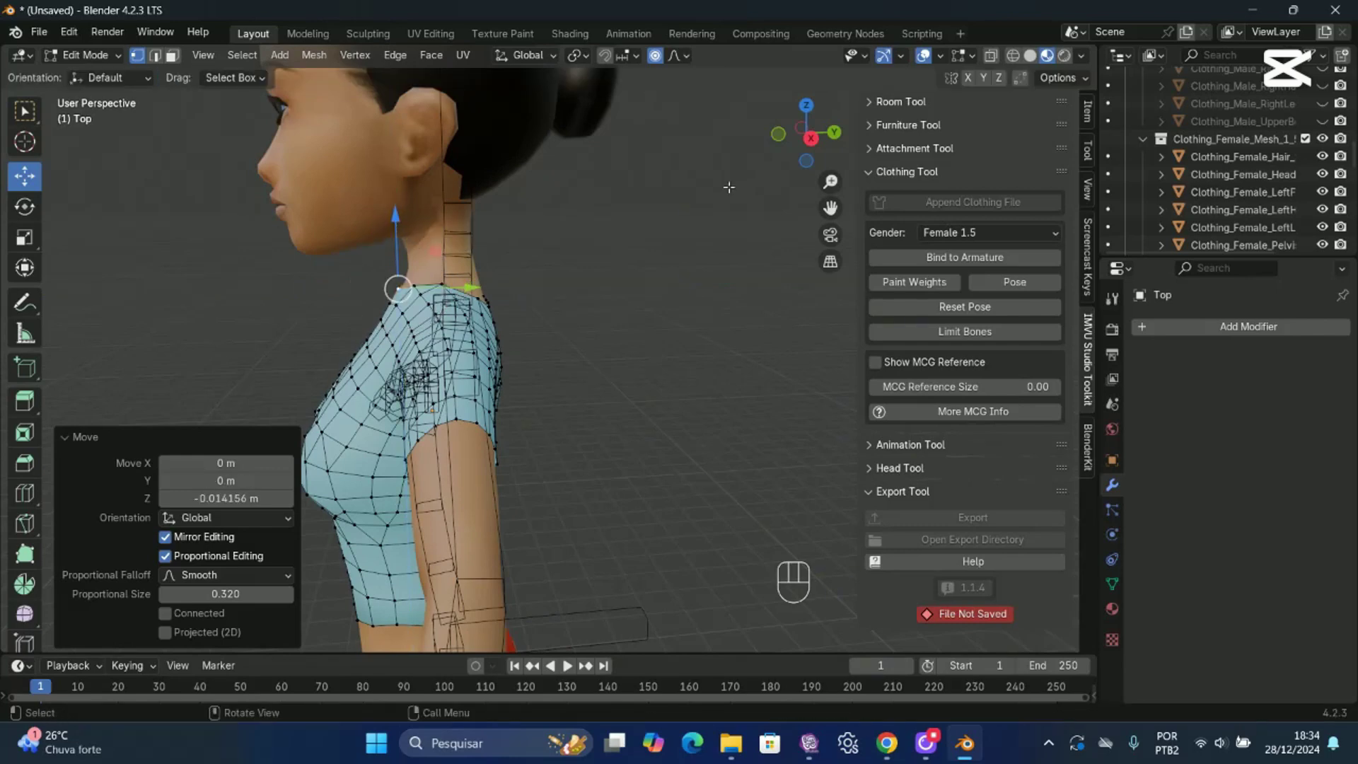
left_click_drag(793, 153, 909, 157)
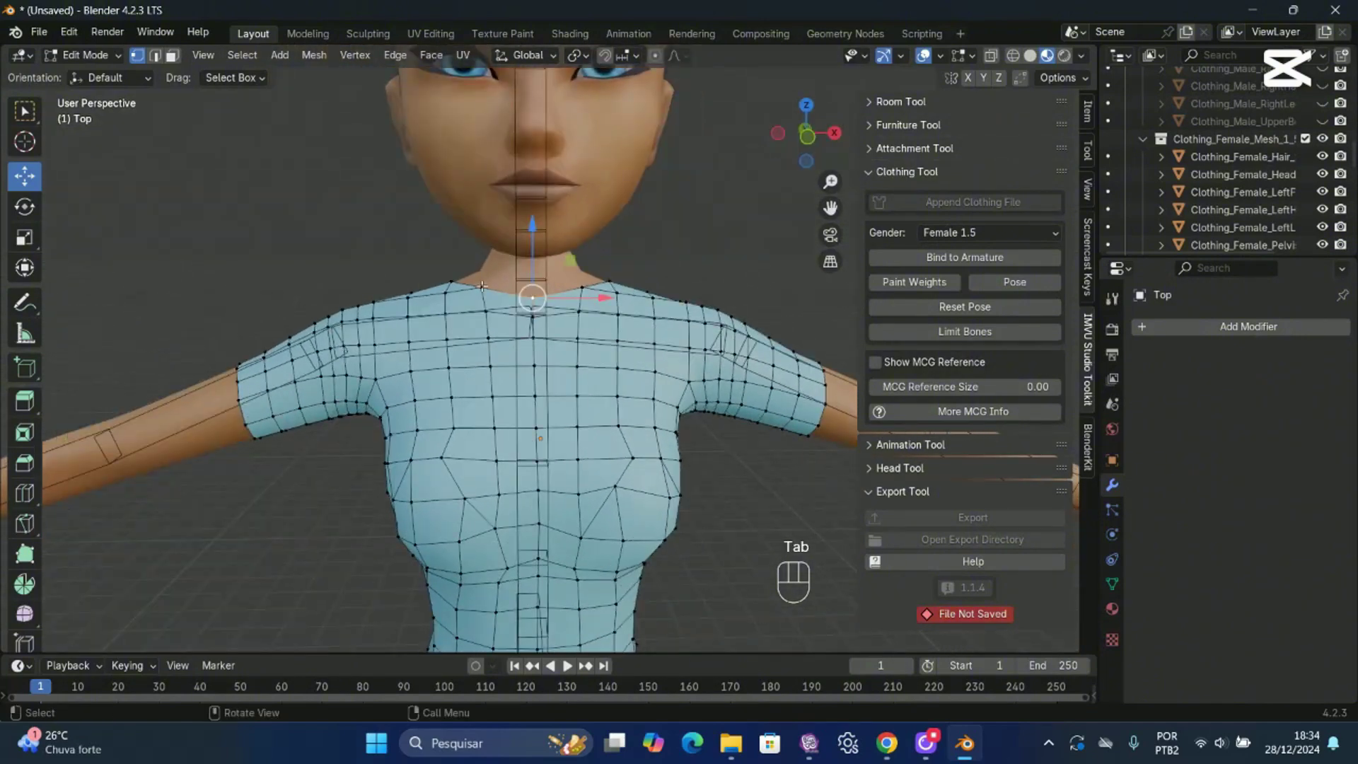
With proportional editing, lower the neckline vertex beside the front centre, pull it about 0.034 m forward along Y, and return to Object Mode.
left_click(482, 286)
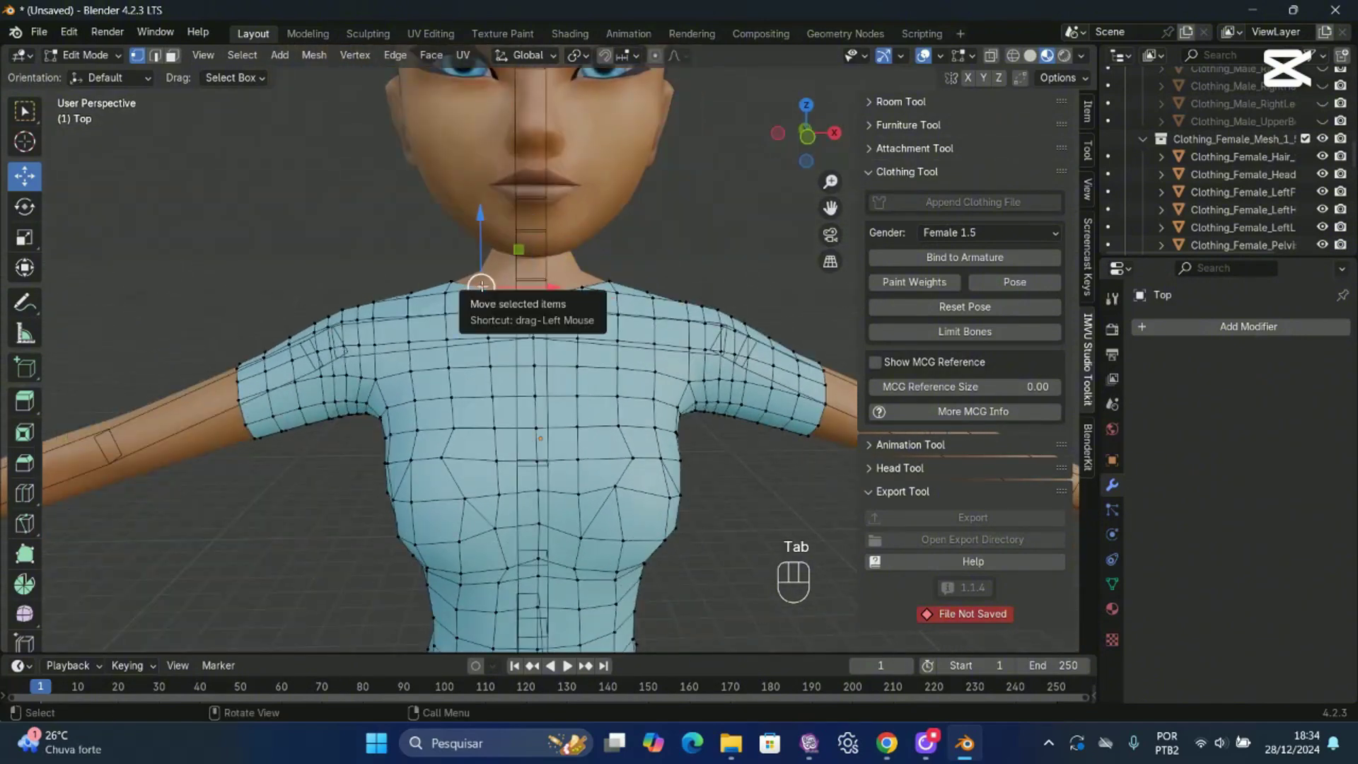
key("o")
left_click_drag(482, 221, 482, 225)
left_click_drag(784, 150, 456, 283)
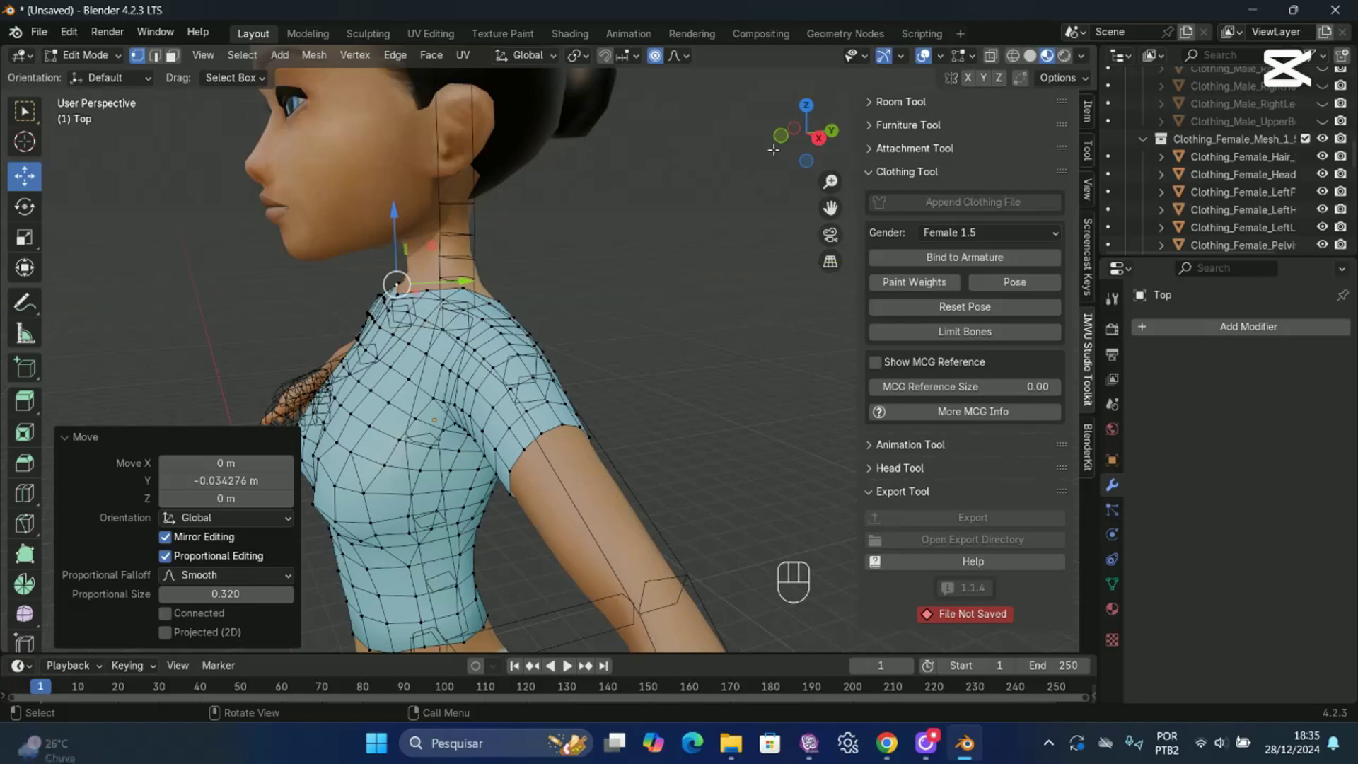
left_click_drag(807, 134, 863, 138)
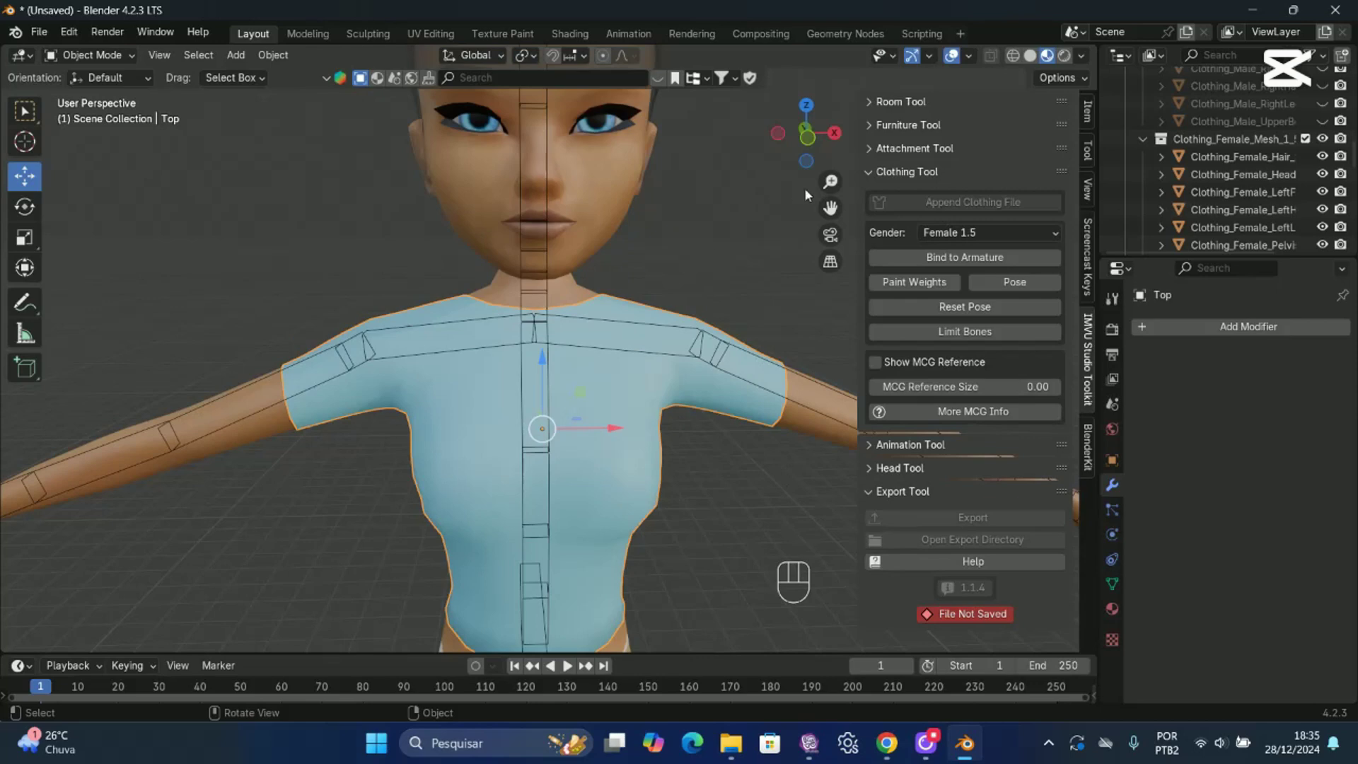
Play and scrub the timeline to check how the Top follows the avatar's movement, and return to frame 0.
mouse_move(830, 207)
left_mouse_down()
mouse_move(831, 170)
mouse_move(828, 206)
left_mouse_up()
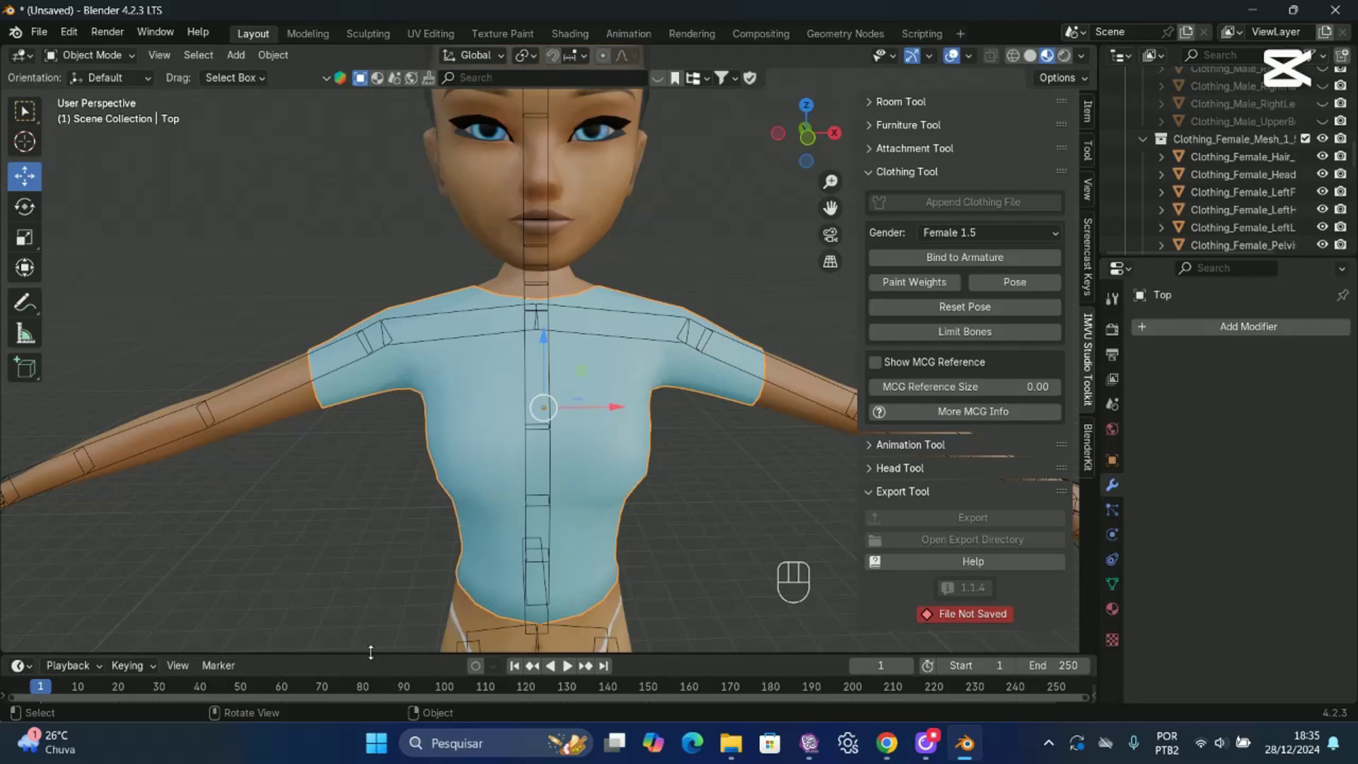
left_click_drag(370, 652, 371, 640)
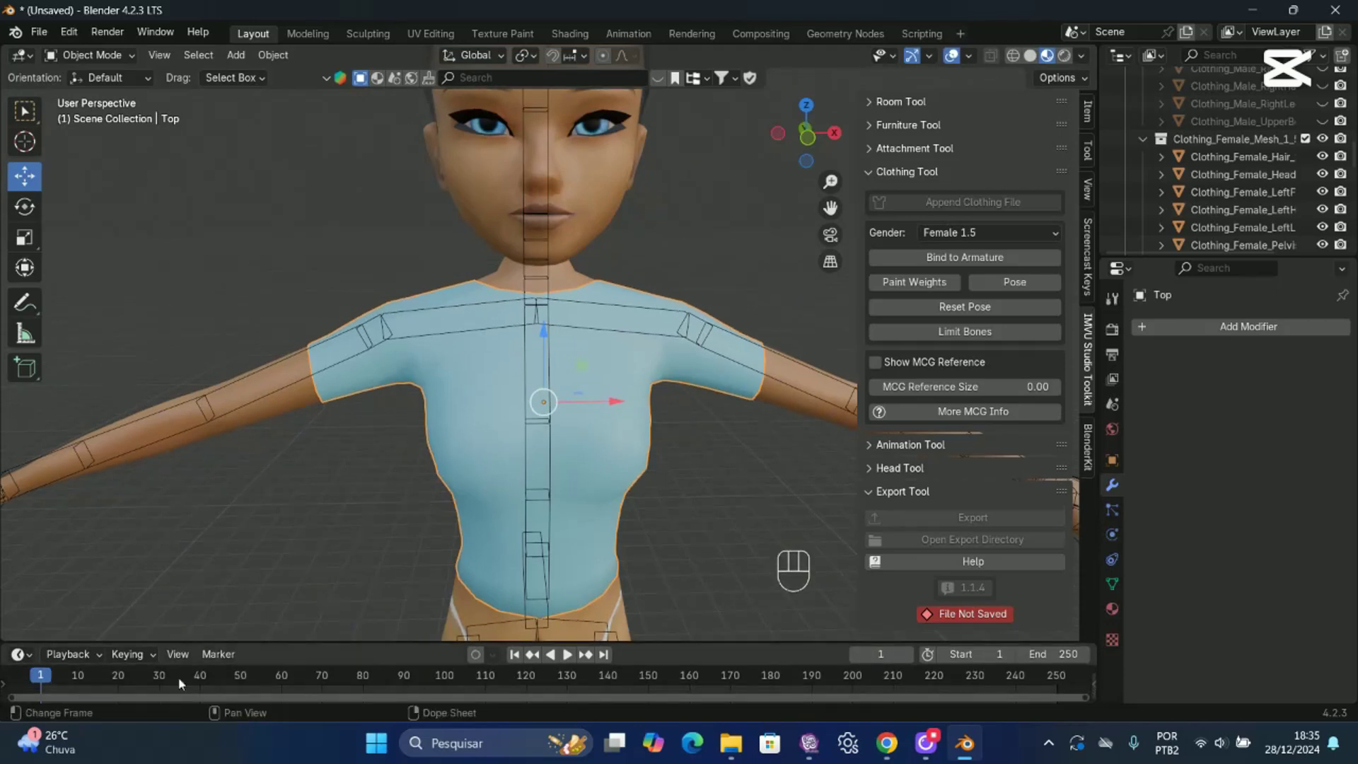
key("space")
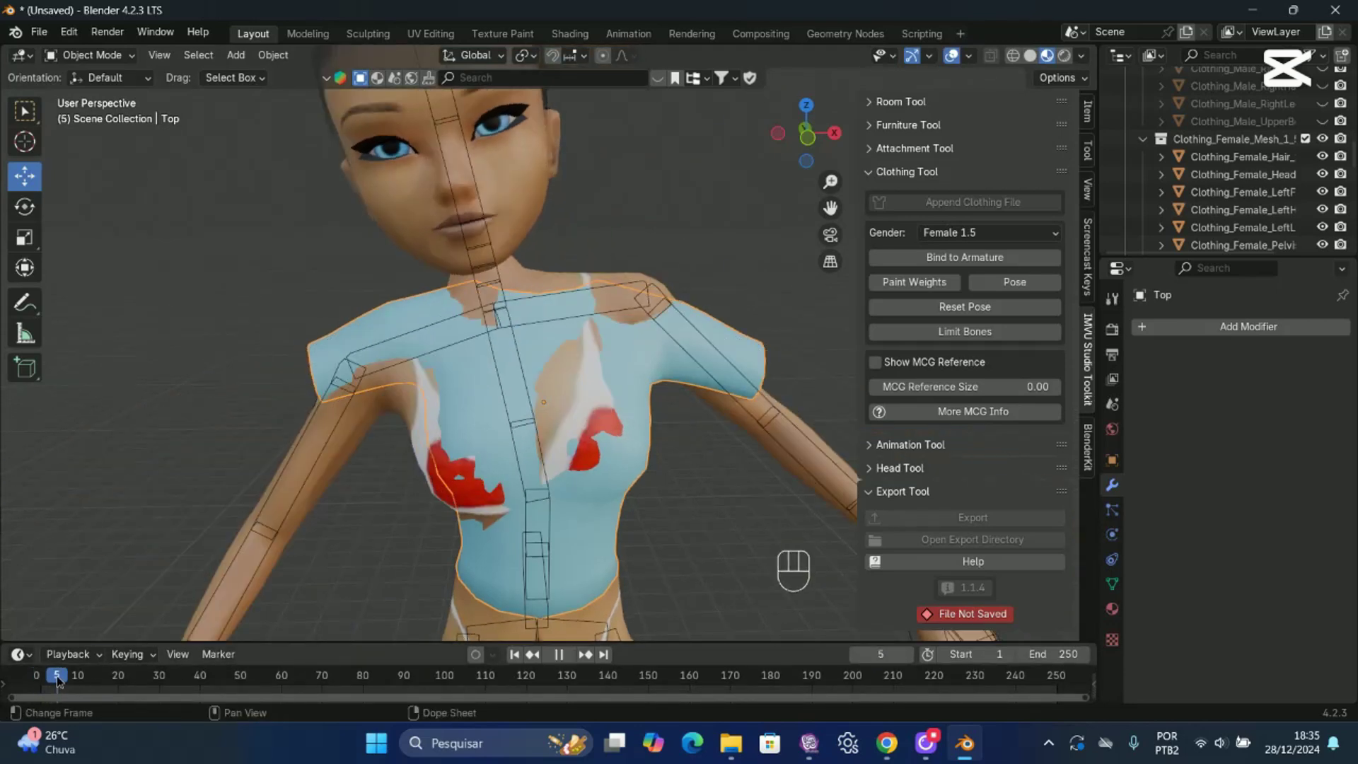
left_click_drag(52, 681, 17, 681)
key("space")
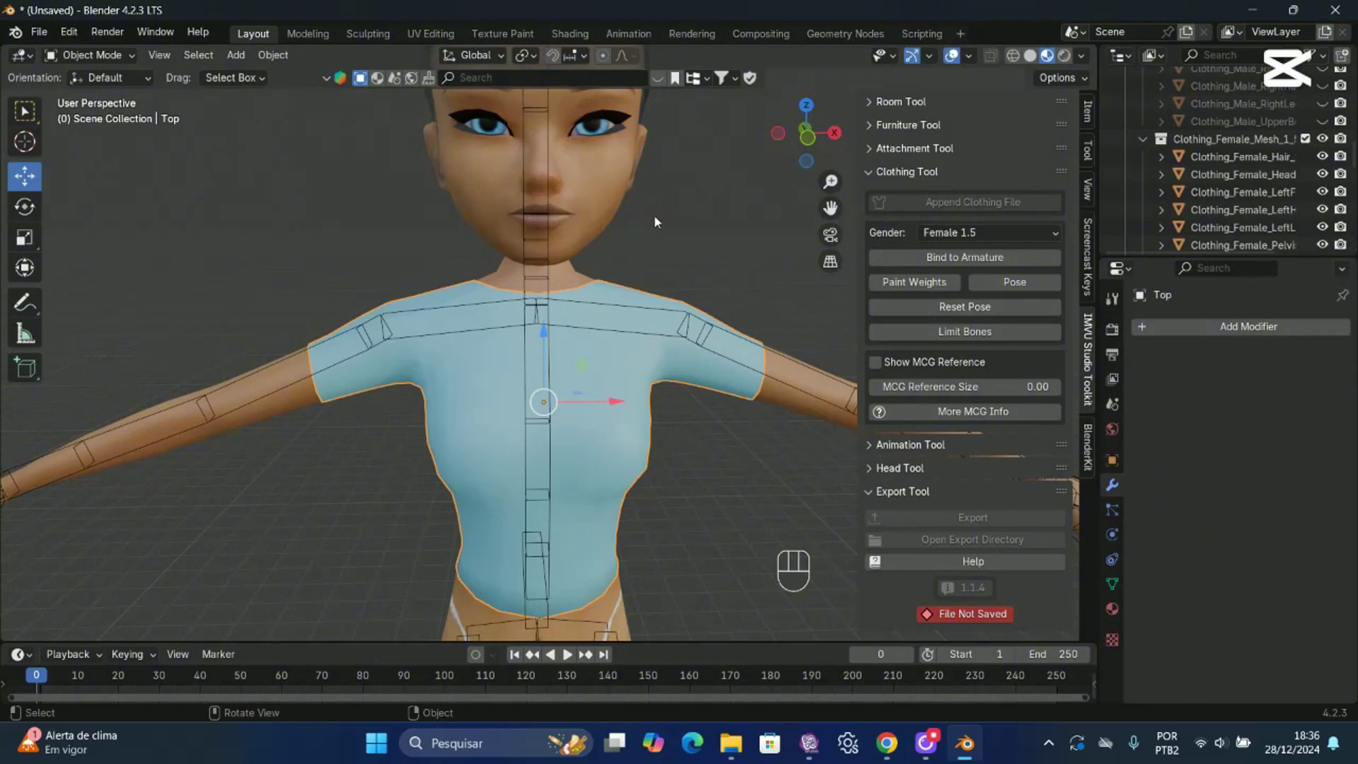
Select the female upper body mesh, add the Top to the selection as the active object, and switch to Weight Paint mode.
left_click_drag(831, 207, 804, 168)
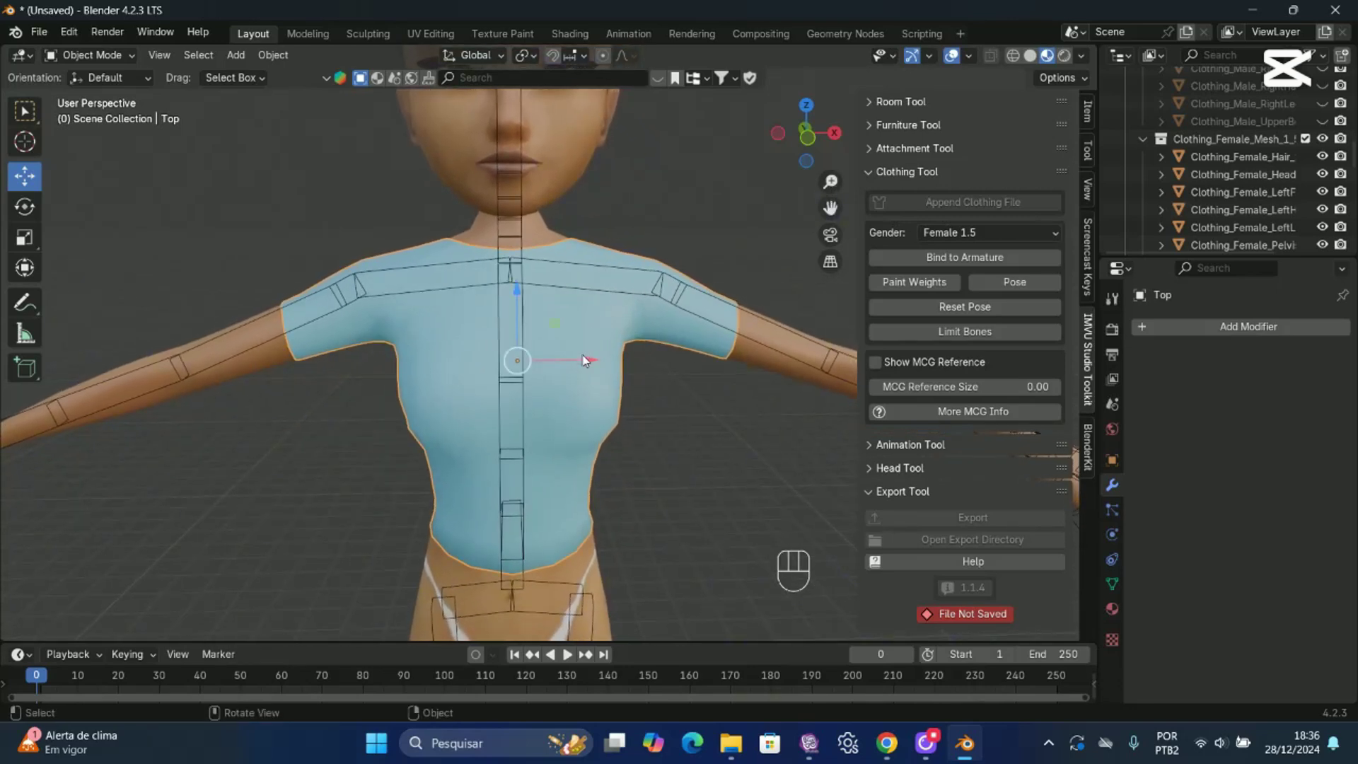
left_click(663, 408)
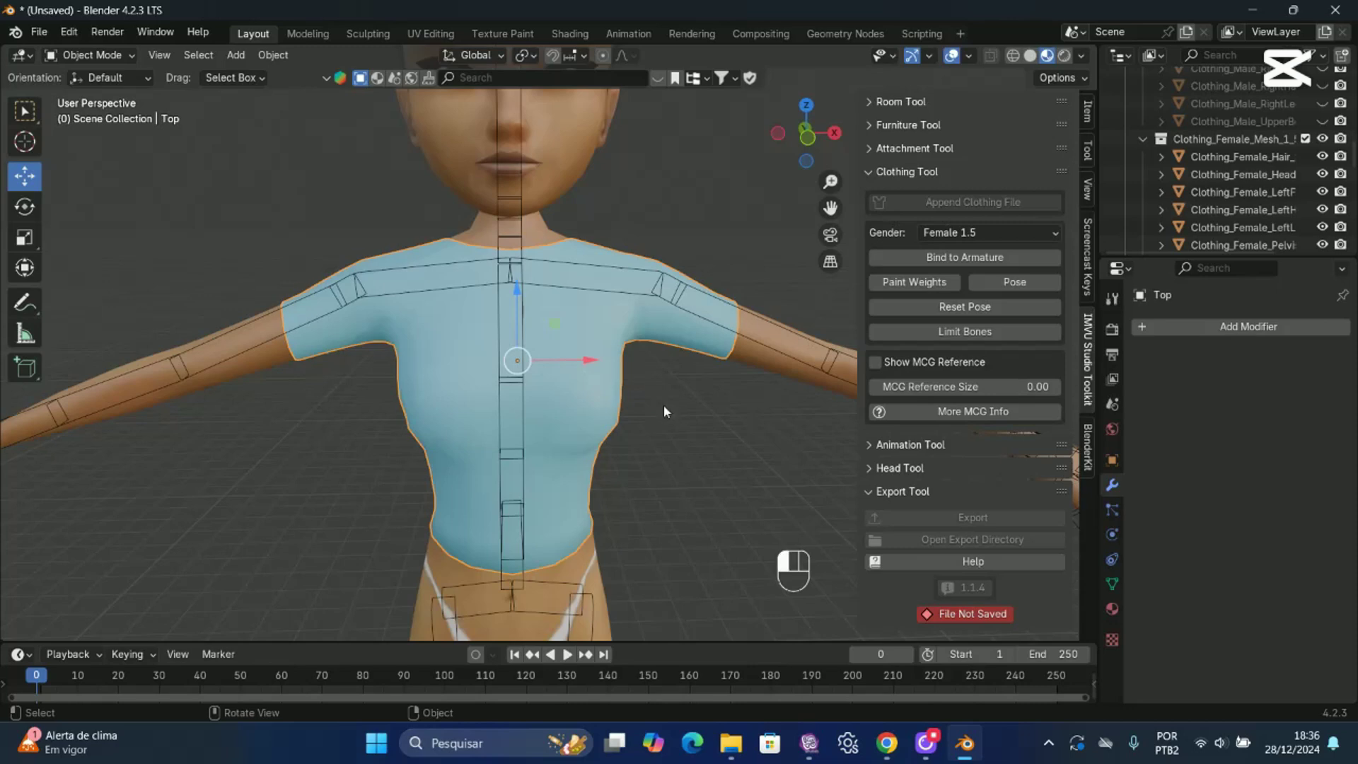
left_click(756, 361)
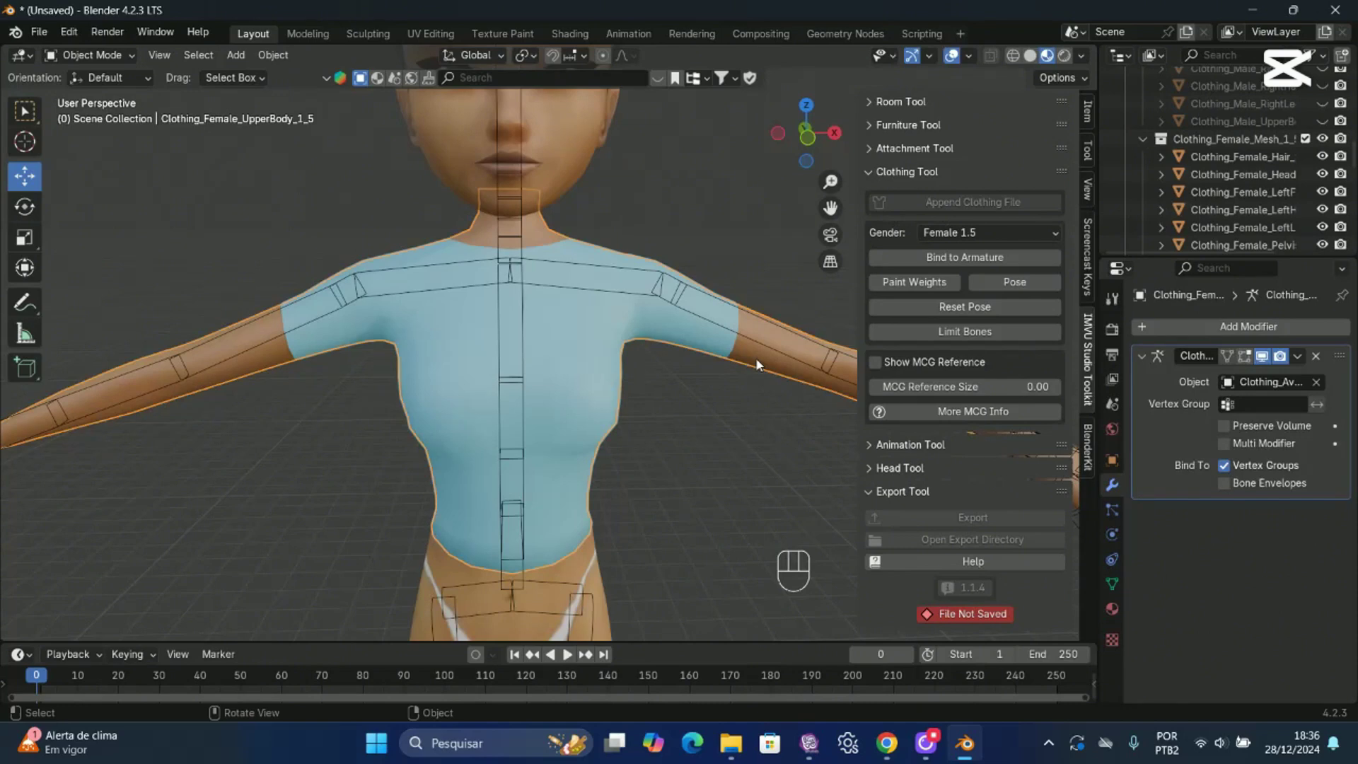
key("shift")
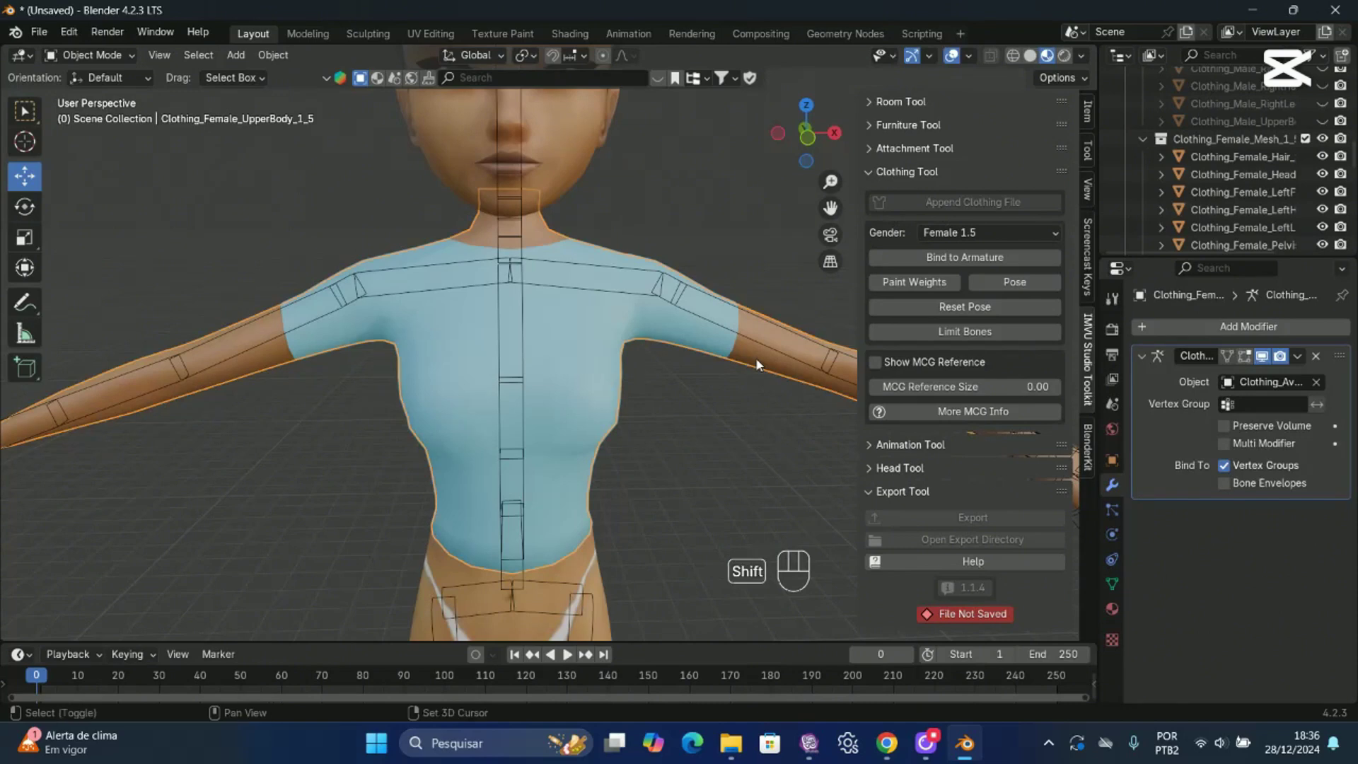
left_click(566, 394, "shift")
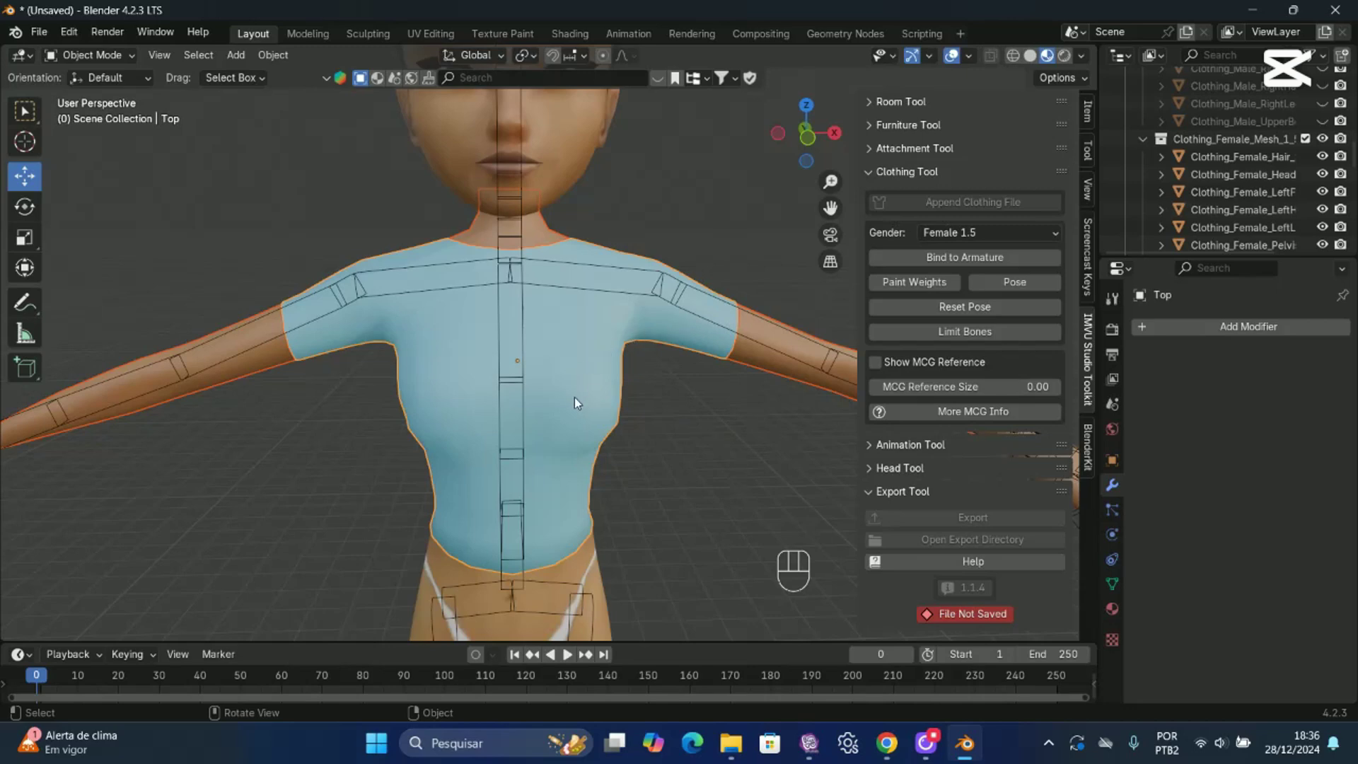
left_click(131, 60)
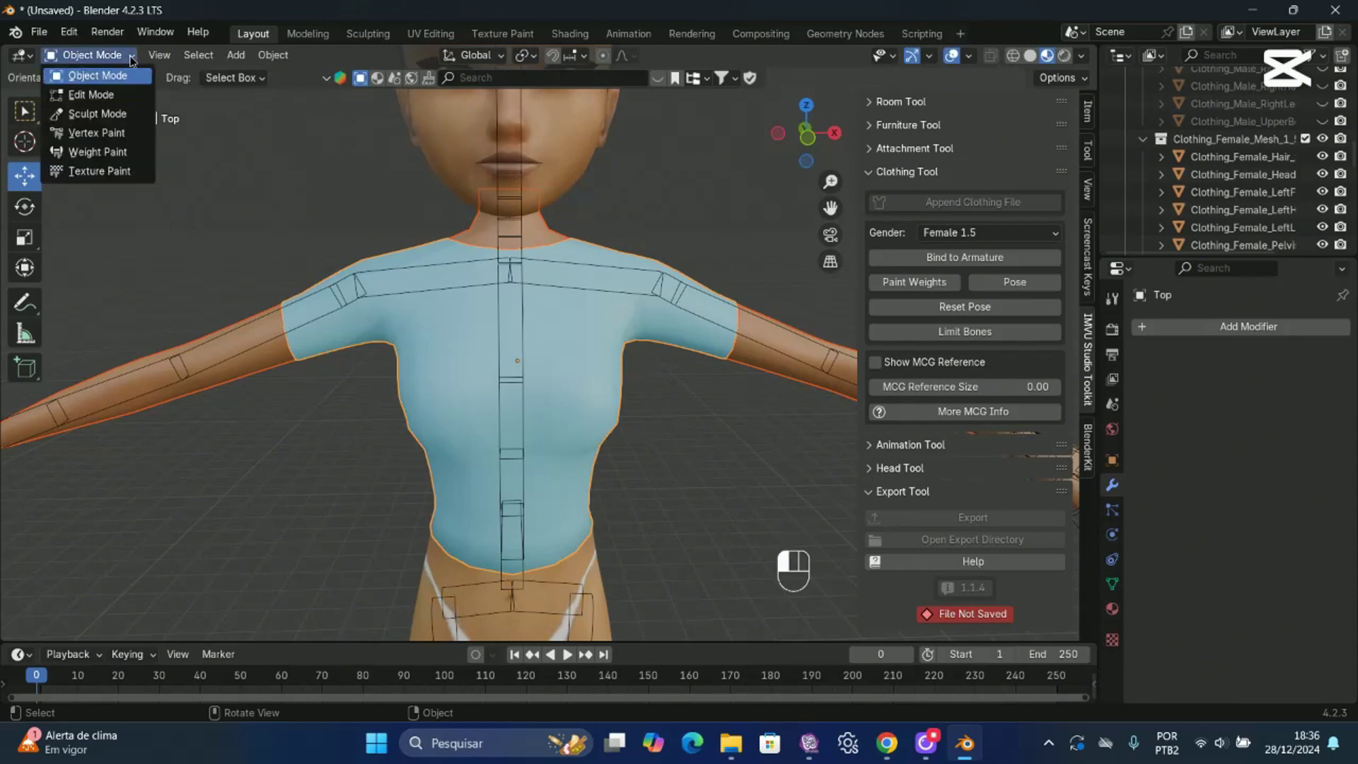
left_click(93, 153)
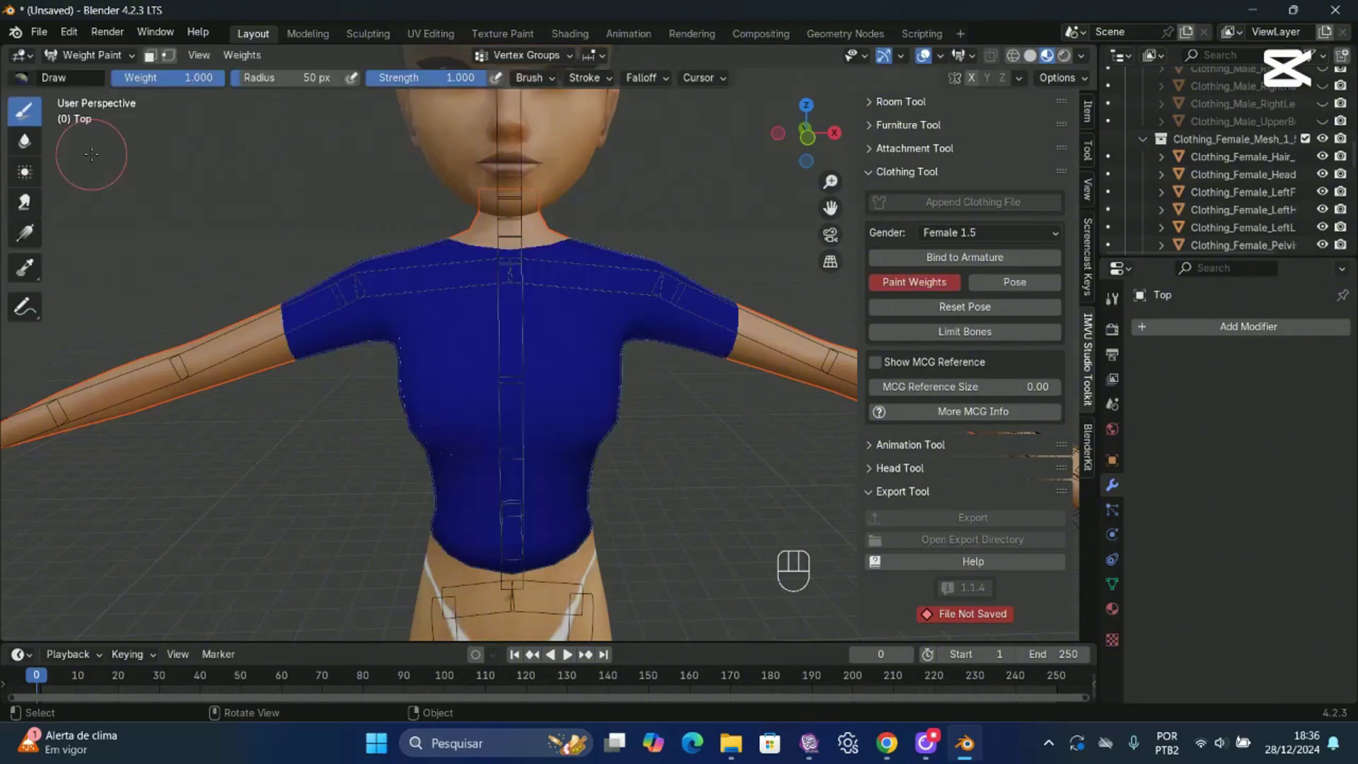
Transfer the upper body's weights to the Top with Nearest Face Interpolated vertex mapping.
left_click(241, 56)
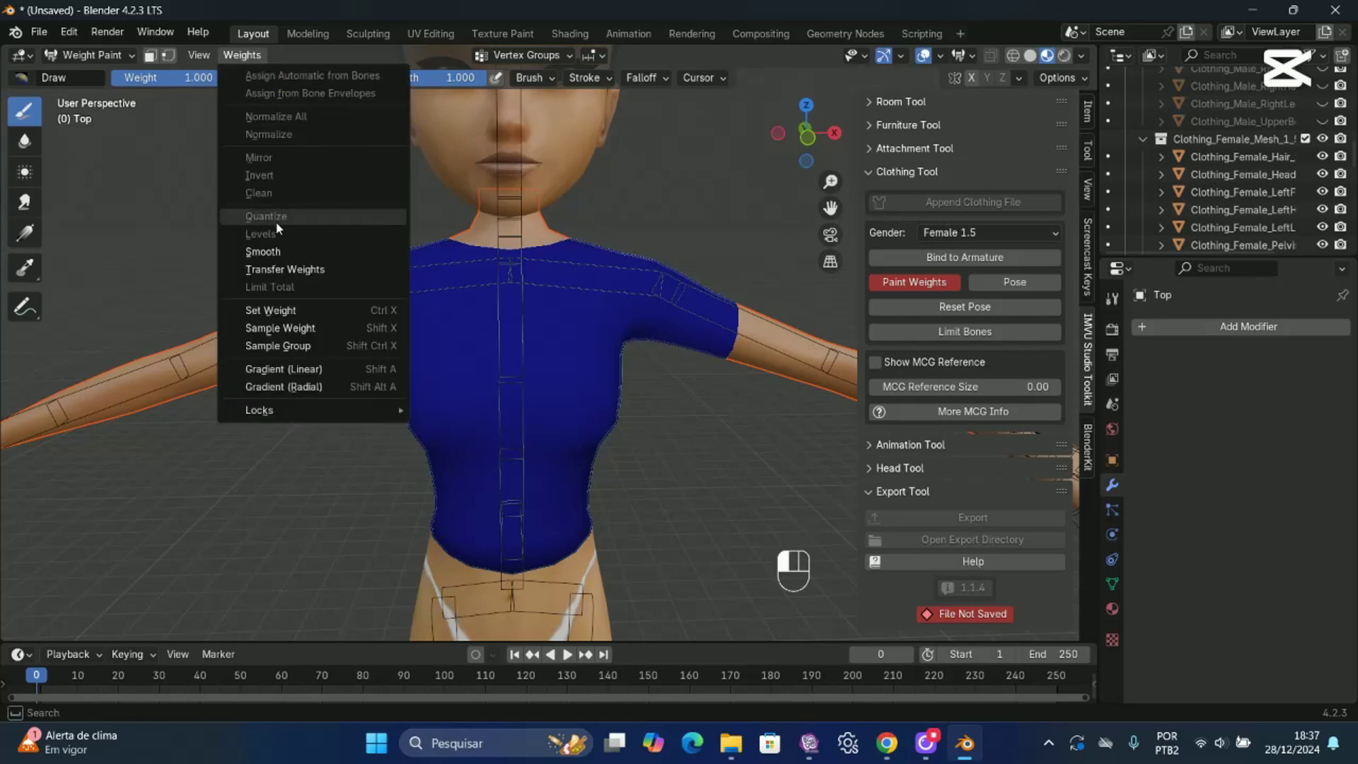
left_click(288, 269)
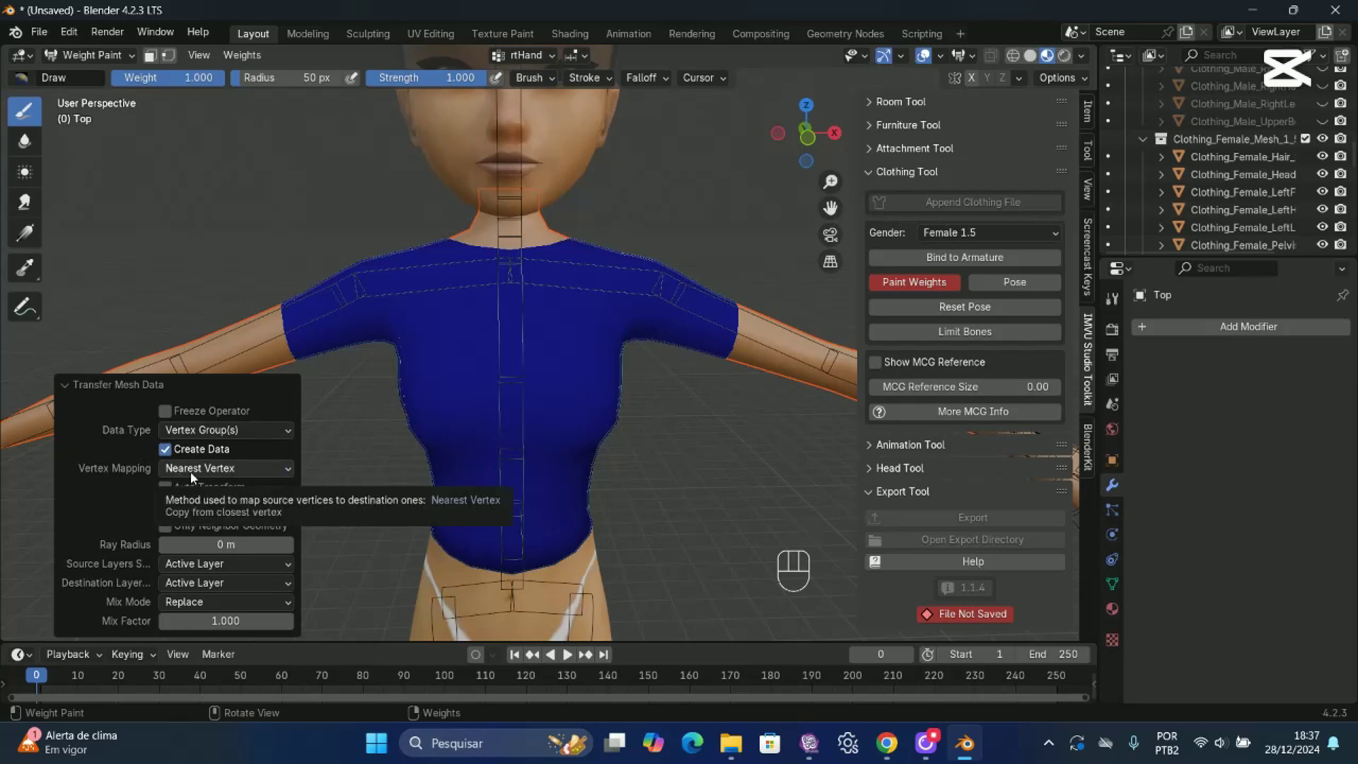
left_click(288, 470)
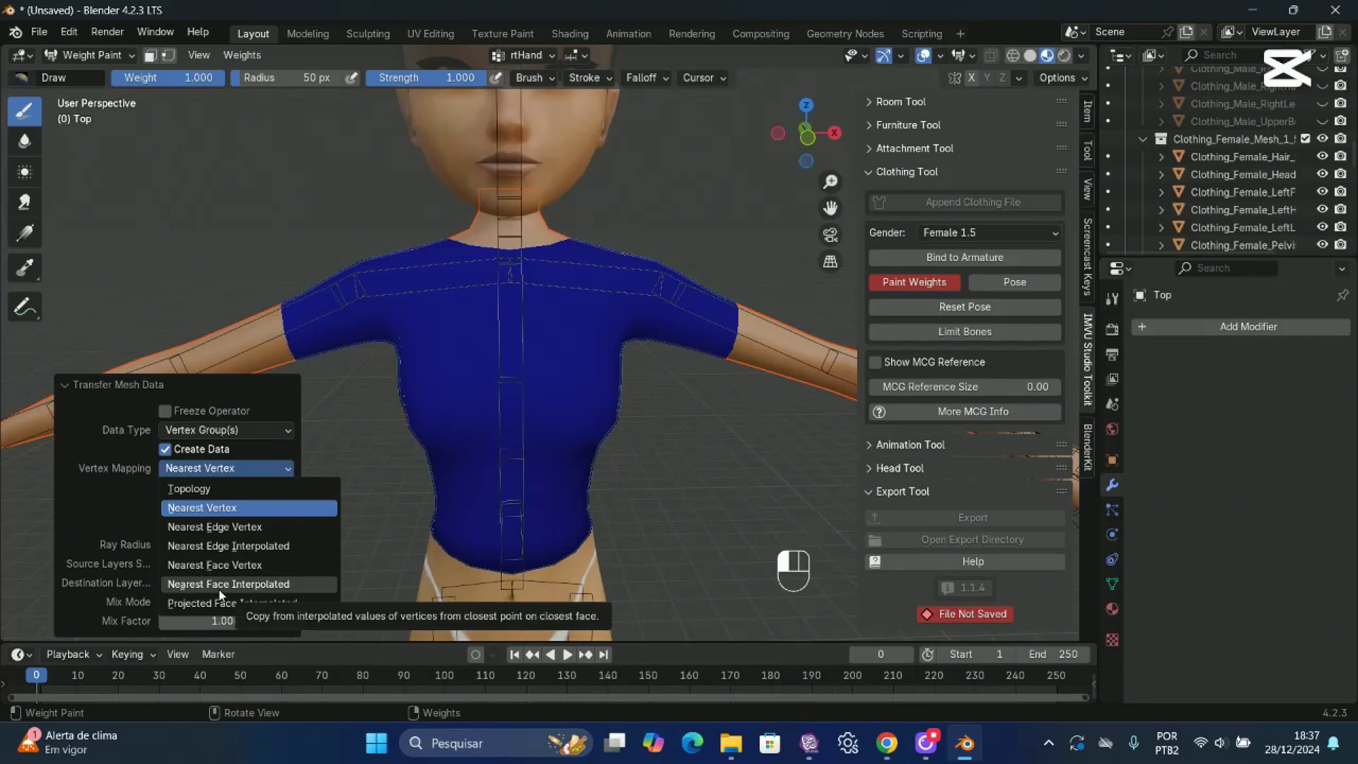
left_click(281, 586)
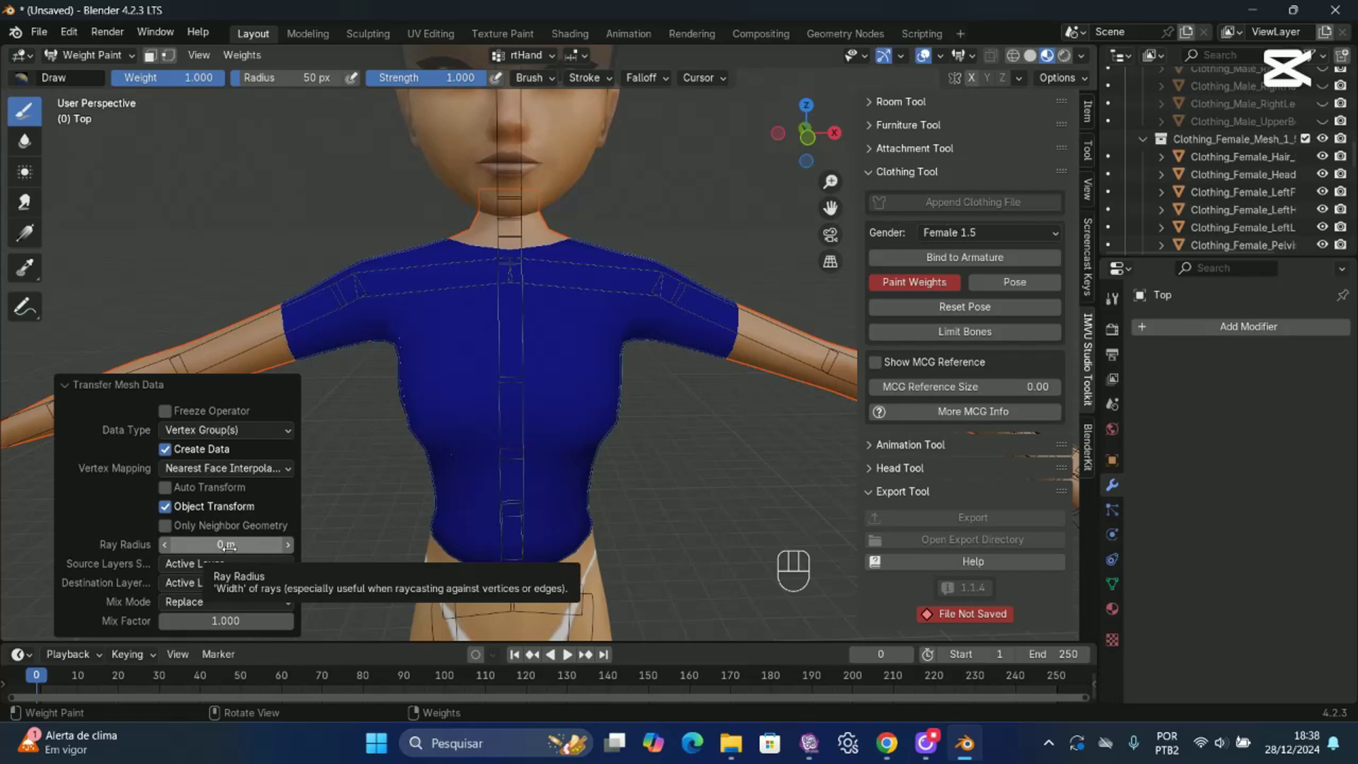
Set the weight transfer's ray radius to 5 m and its source layers selection to By Name.
left_click(225, 546)
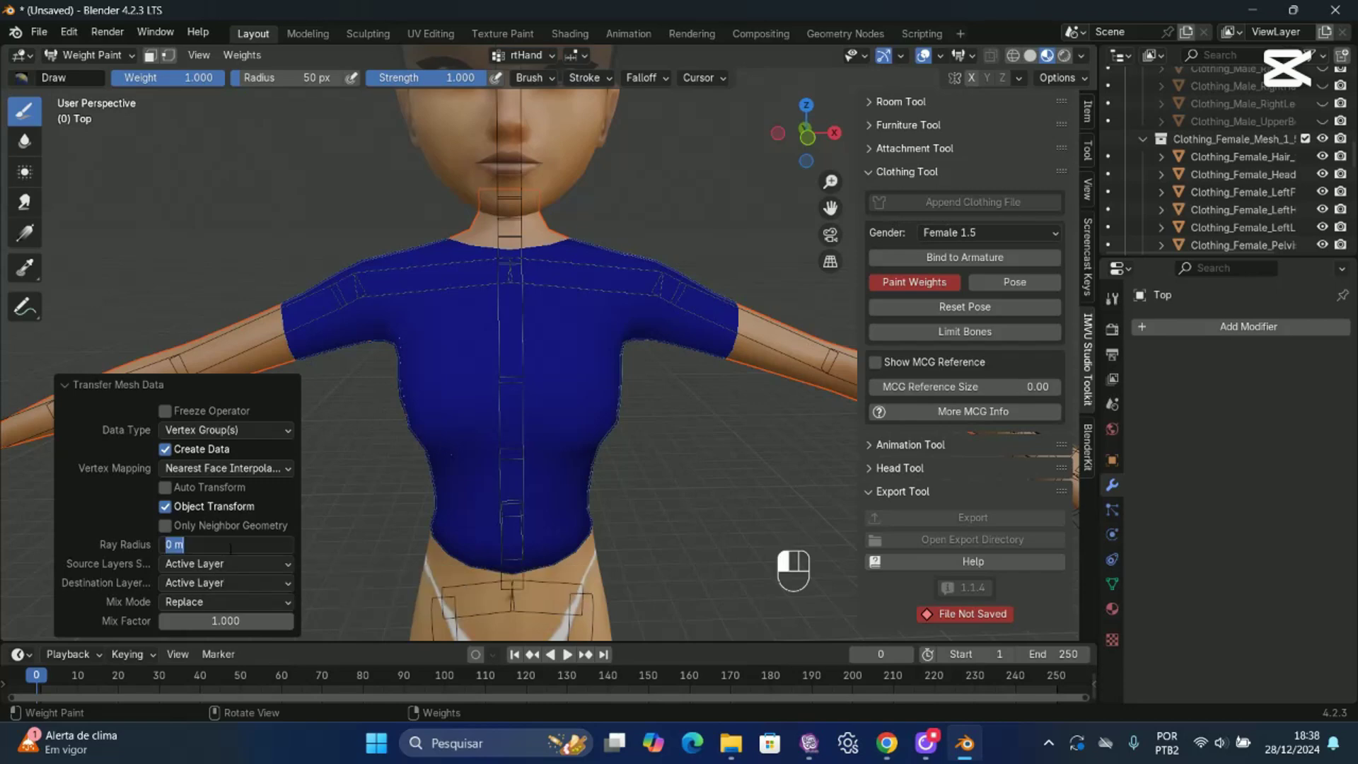
type("5")
key("Return")
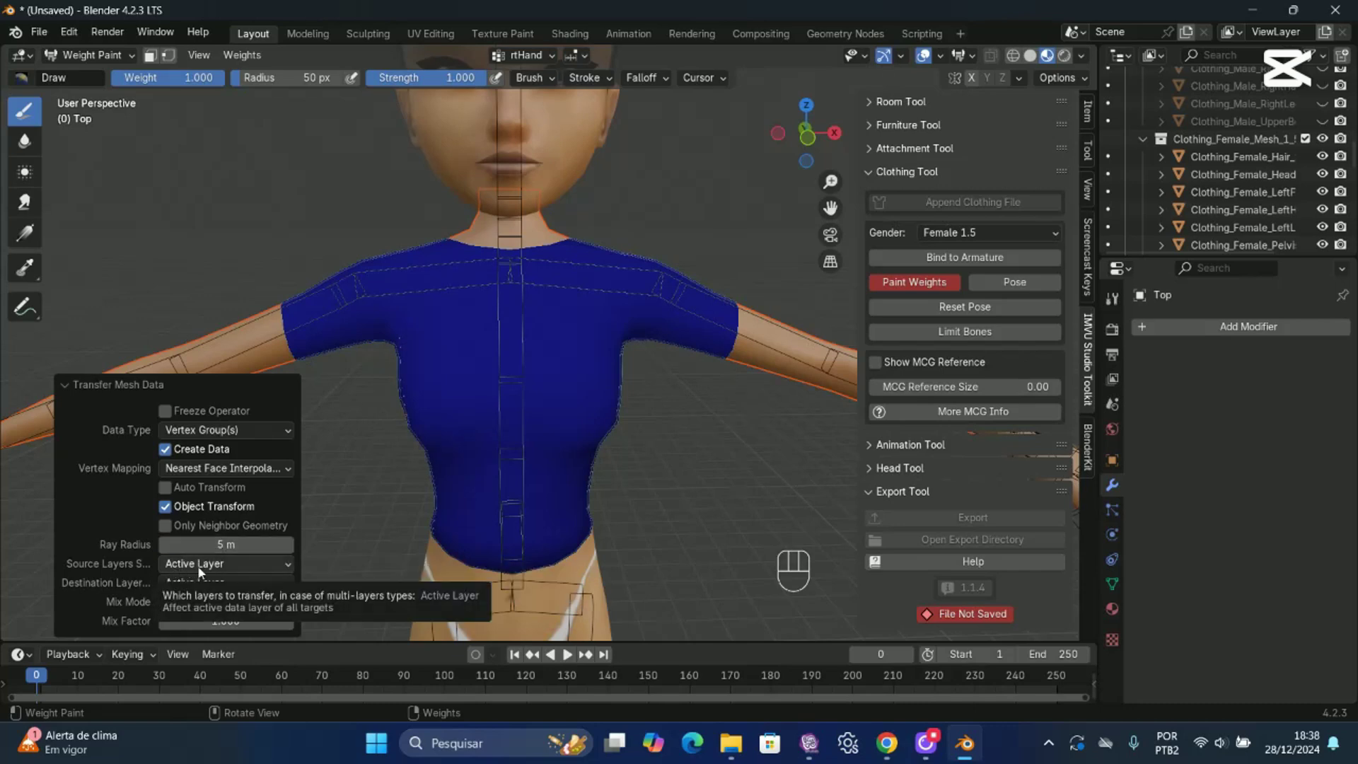
left_click(292, 563)
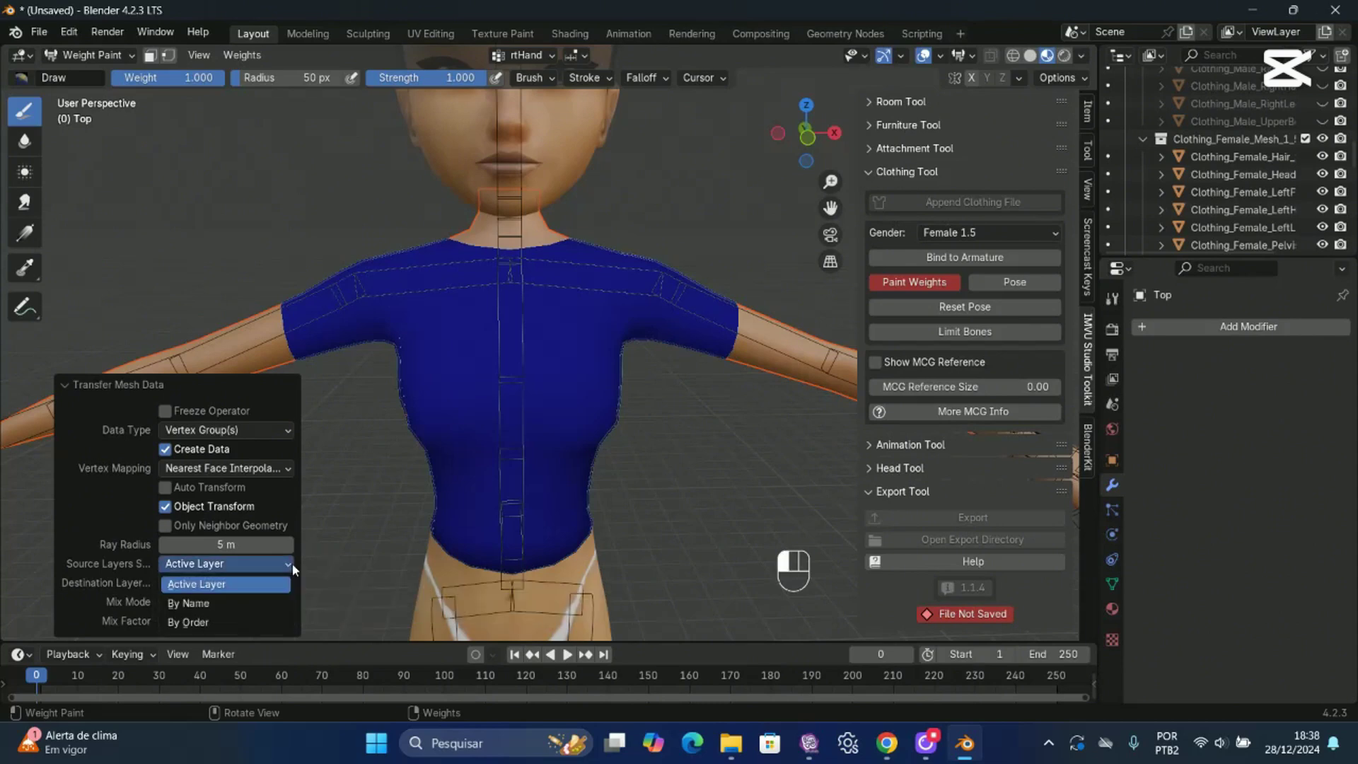
left_click(182, 606)
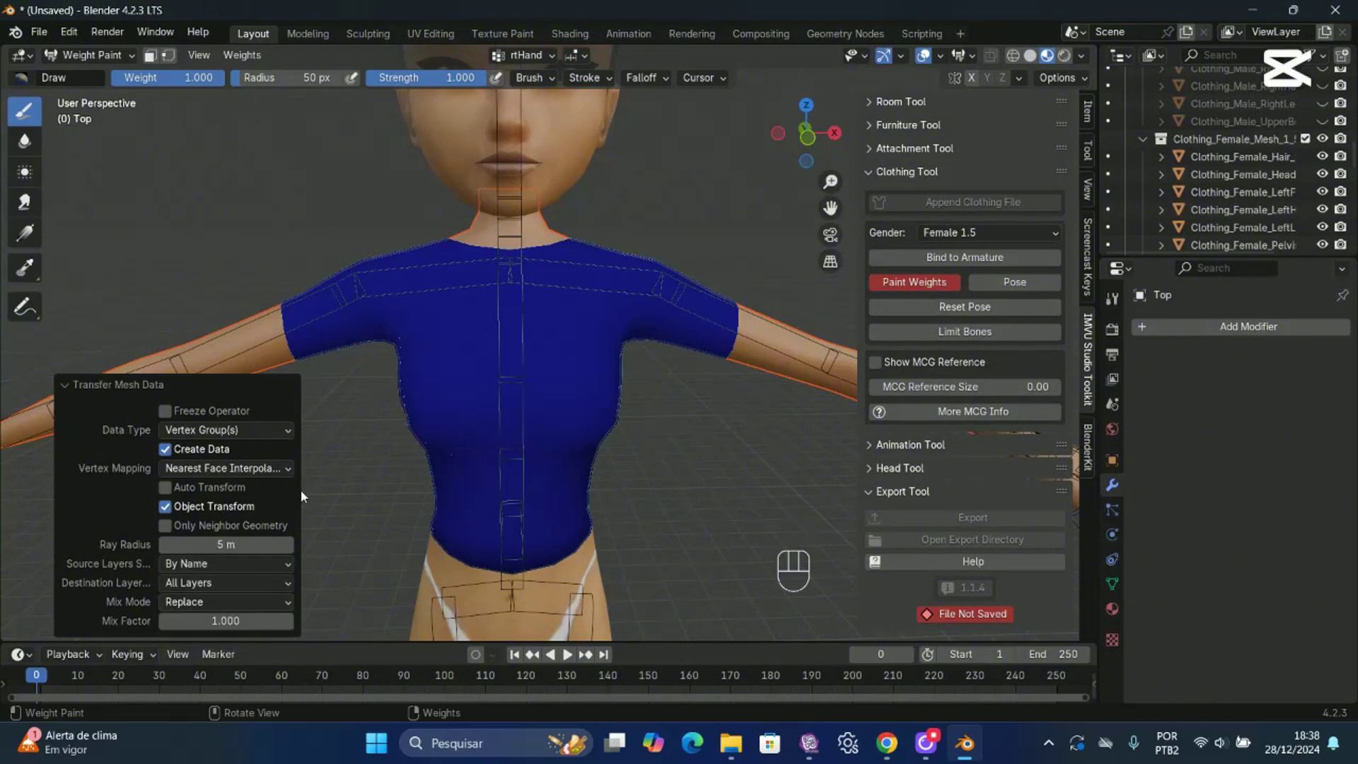
left_click(322, 476)
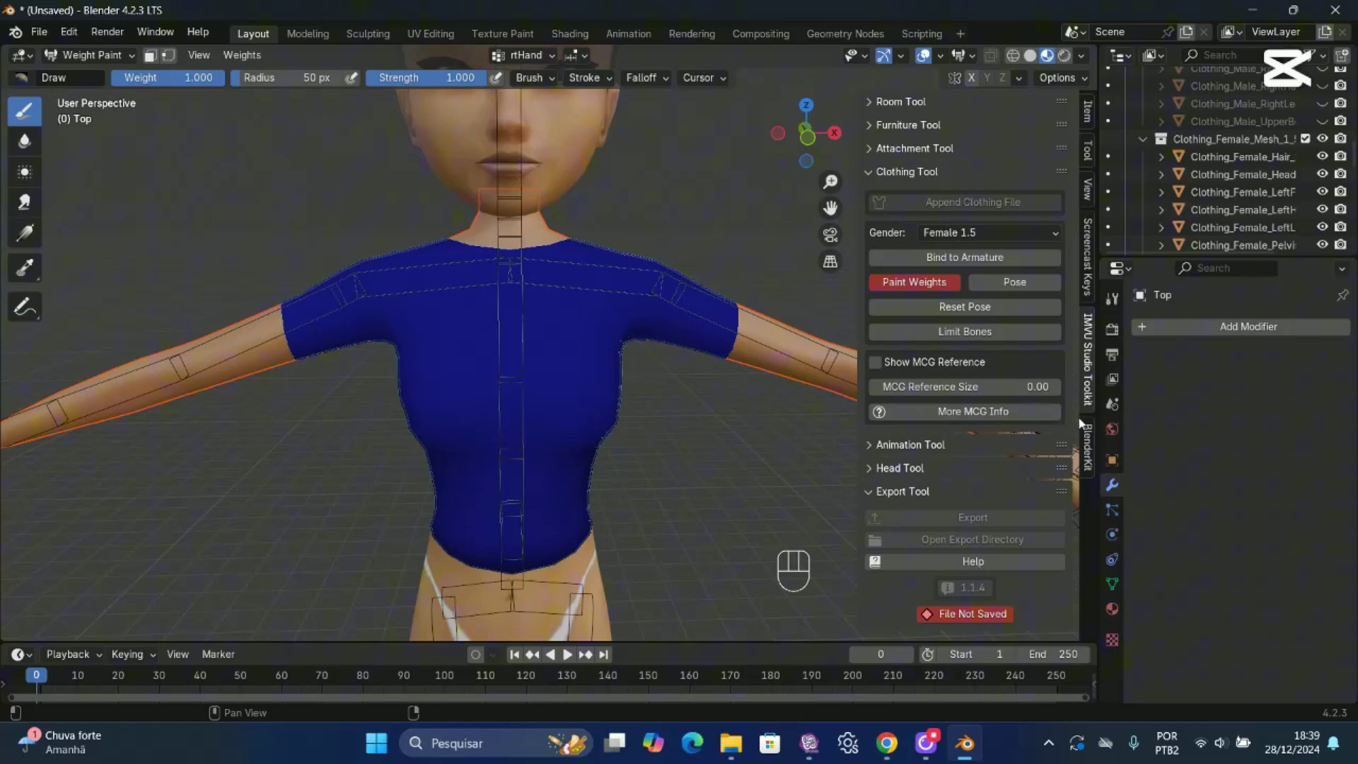
Add an Armature modifier to the Top and set its object to Clothing_Avatar_Armature.001.
left_click(1242, 333)
mouse_move(1249, 335)
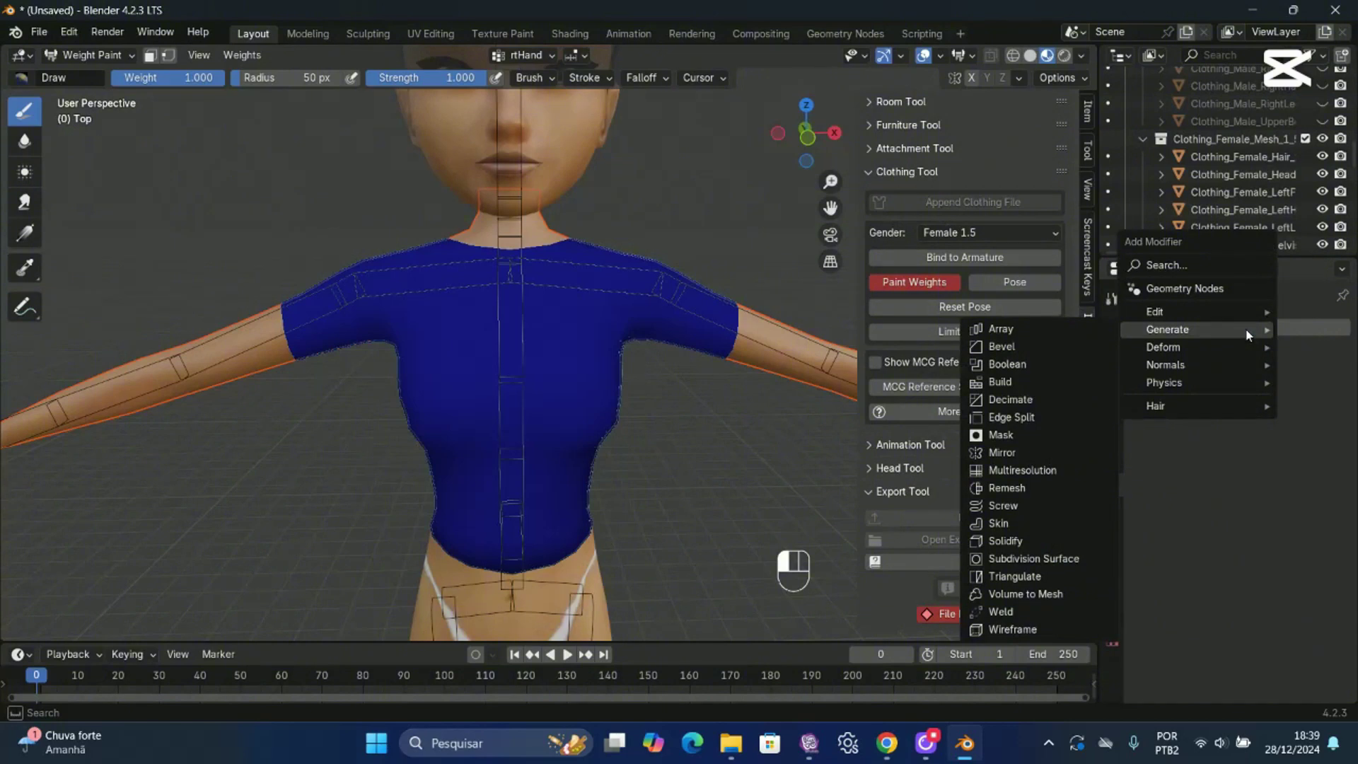
left_click(1179, 269)
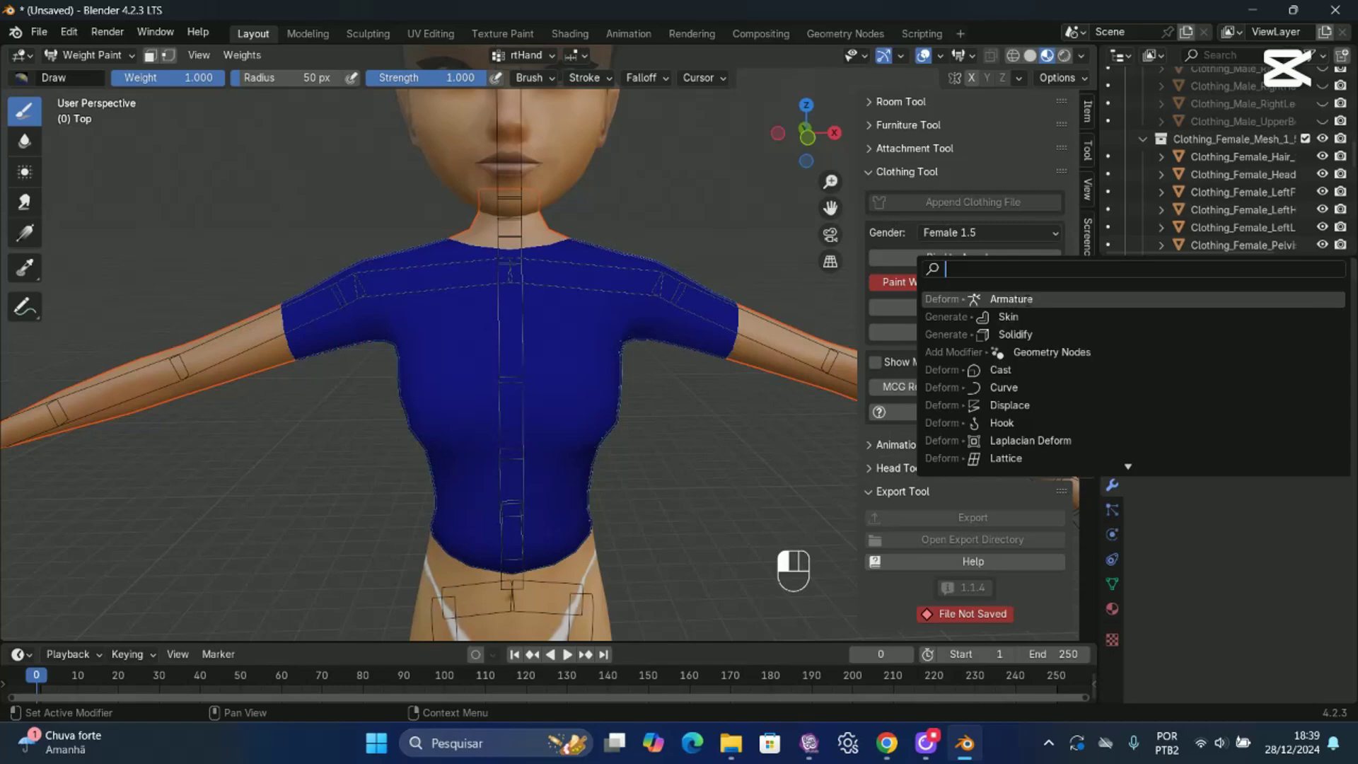
left_click(1034, 300)
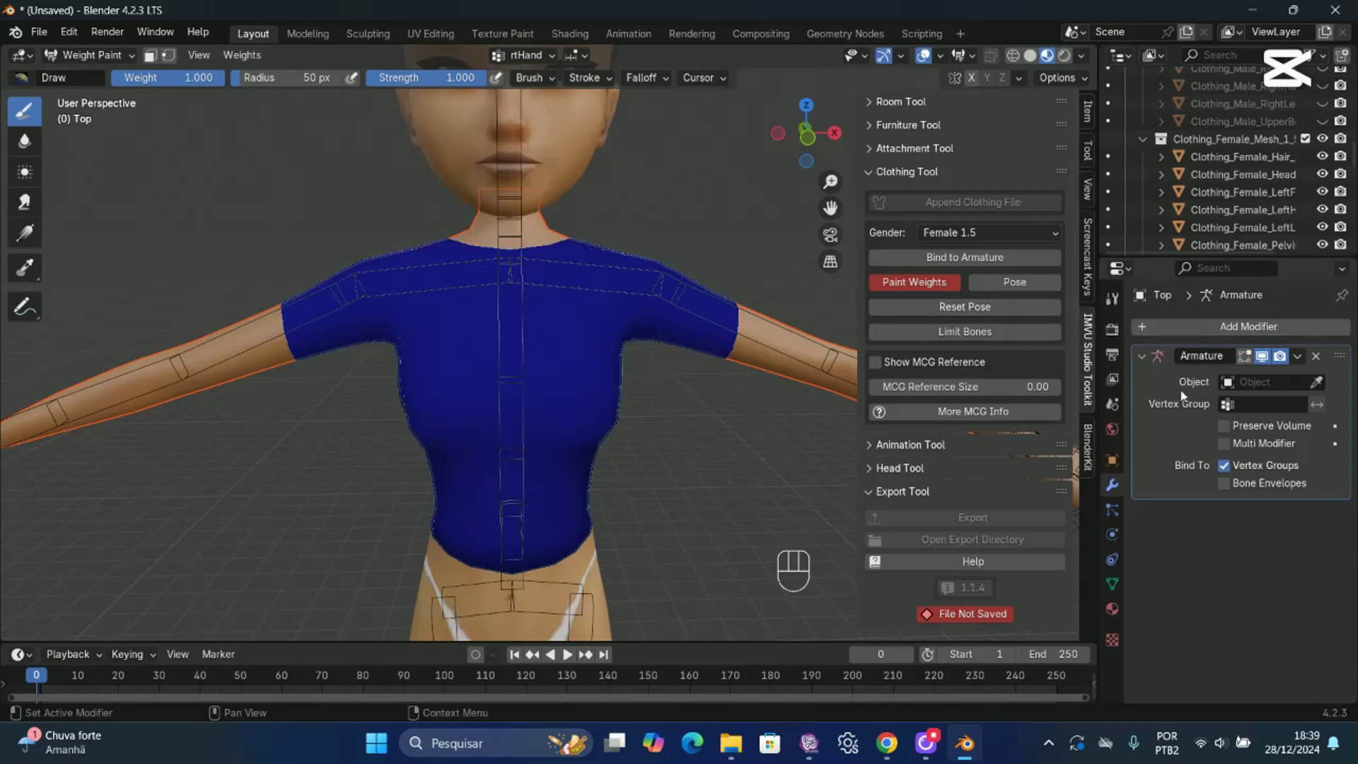
left_click(1228, 383)
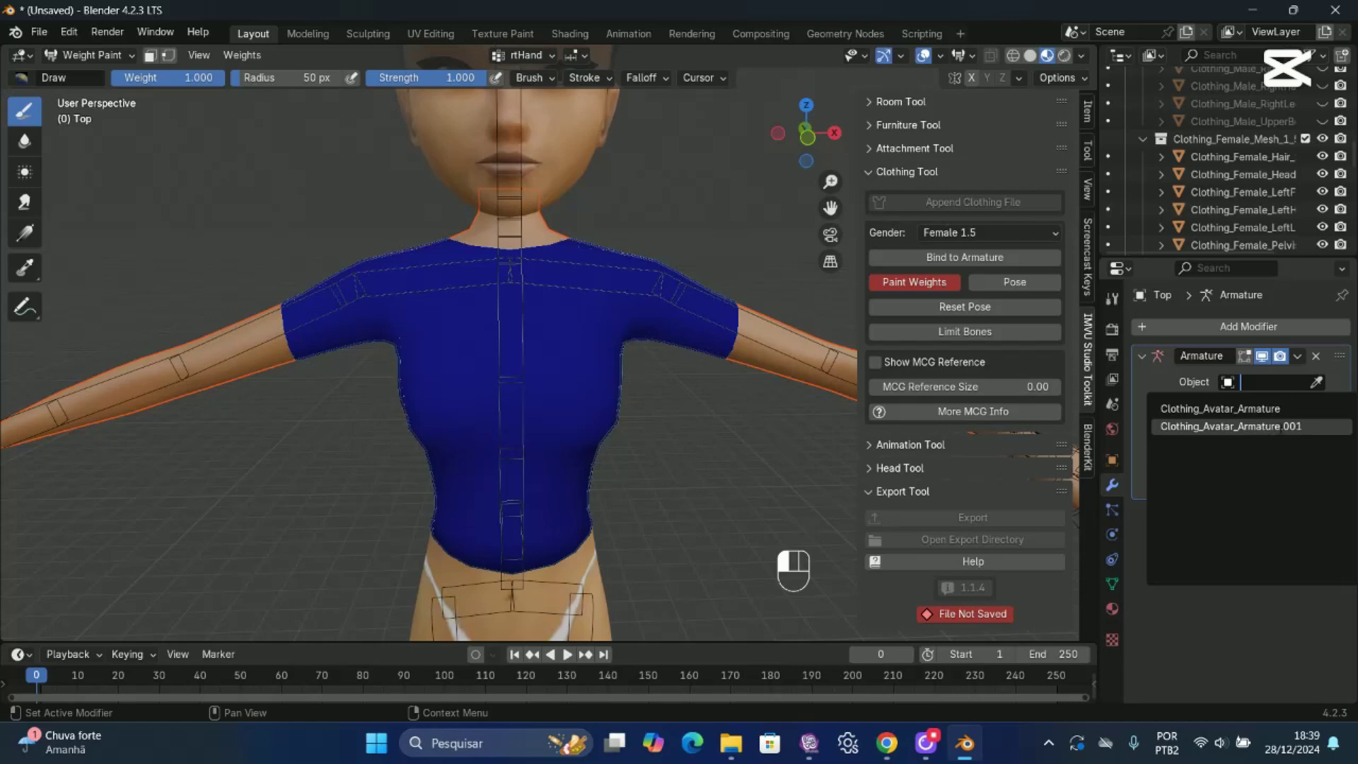
left_click(1297, 426)
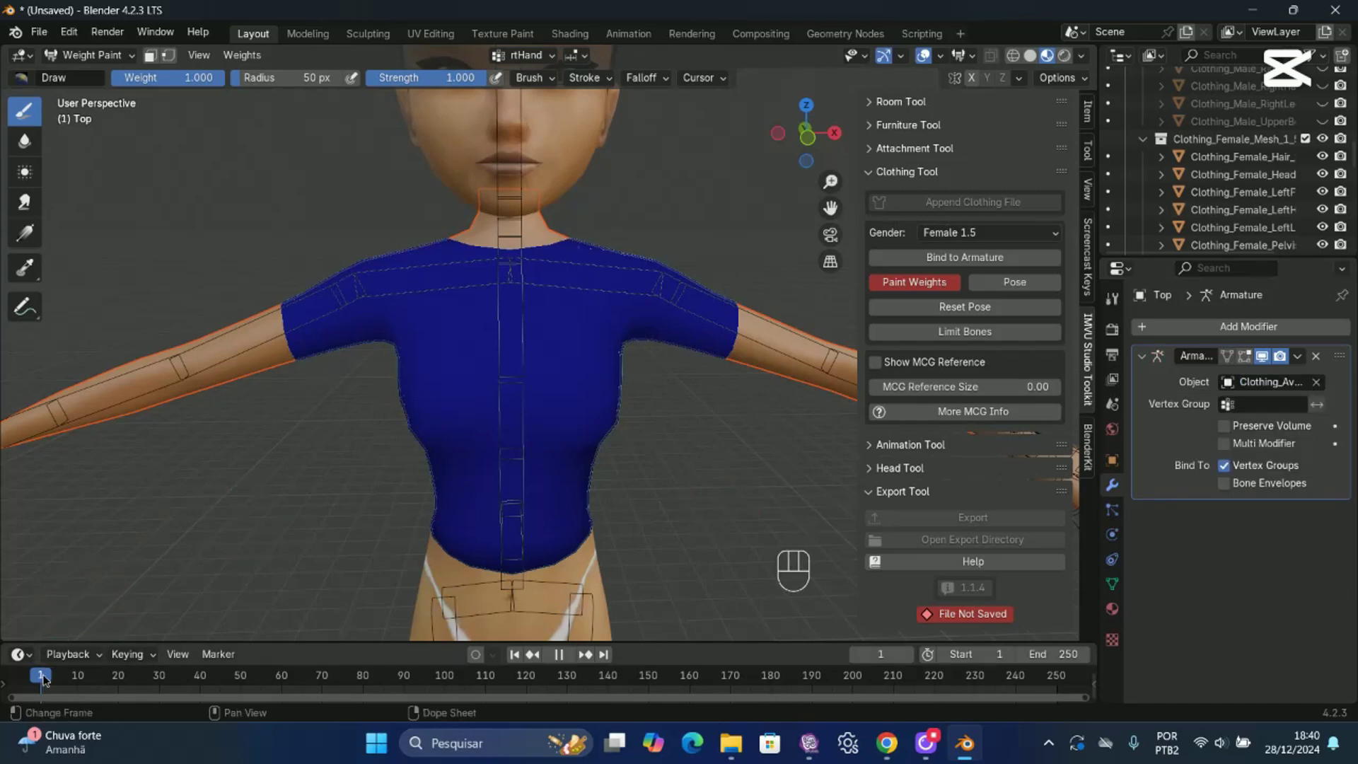
Play the timeline to check the Top's rigging in Weight Paint mode and return to frame 0.
key("space")
left_click(44, 677)
mouse_move(44, 677)
left_mouse_down()
mouse_move(73, 678)
mouse_move(31, 678)
left_mouse_up()
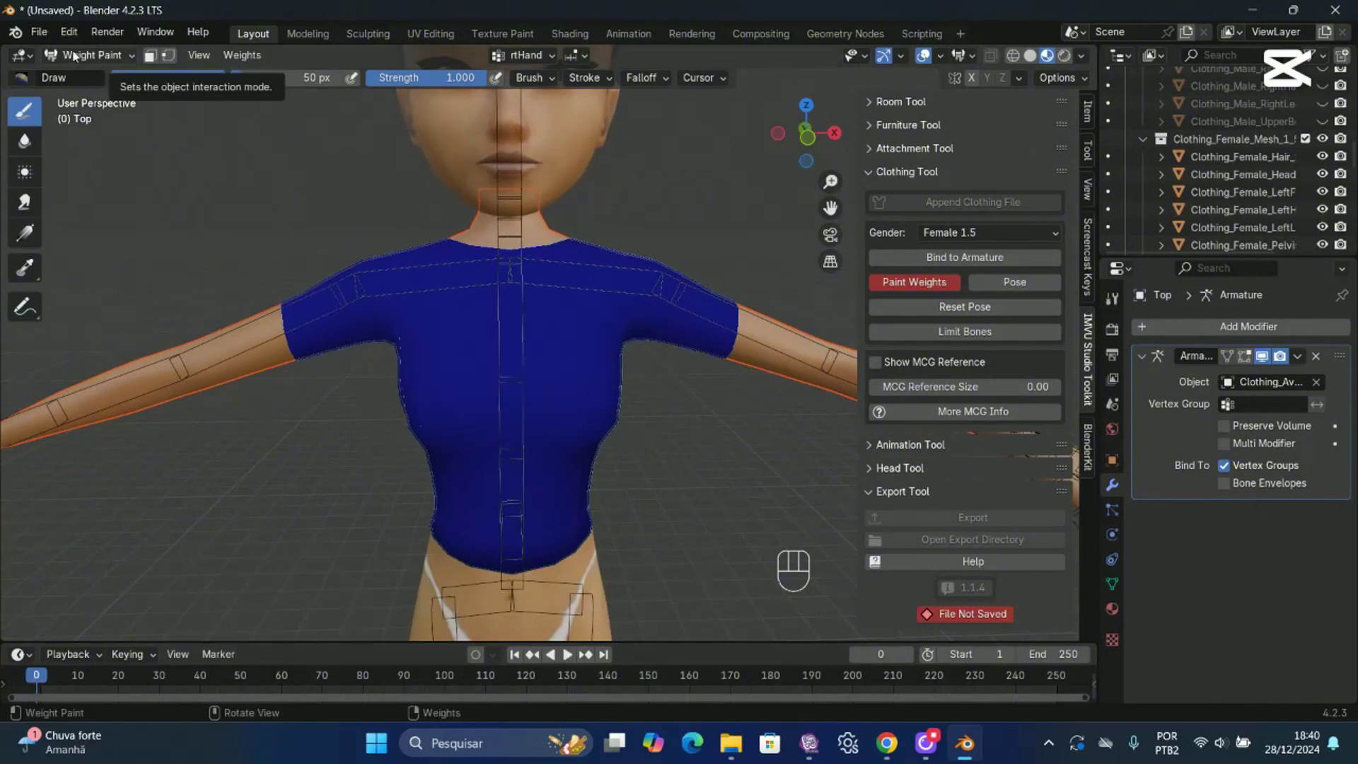
Return to Object Mode and play the timeline again to check how the Top deforms with the armature.
left_click(131, 60)
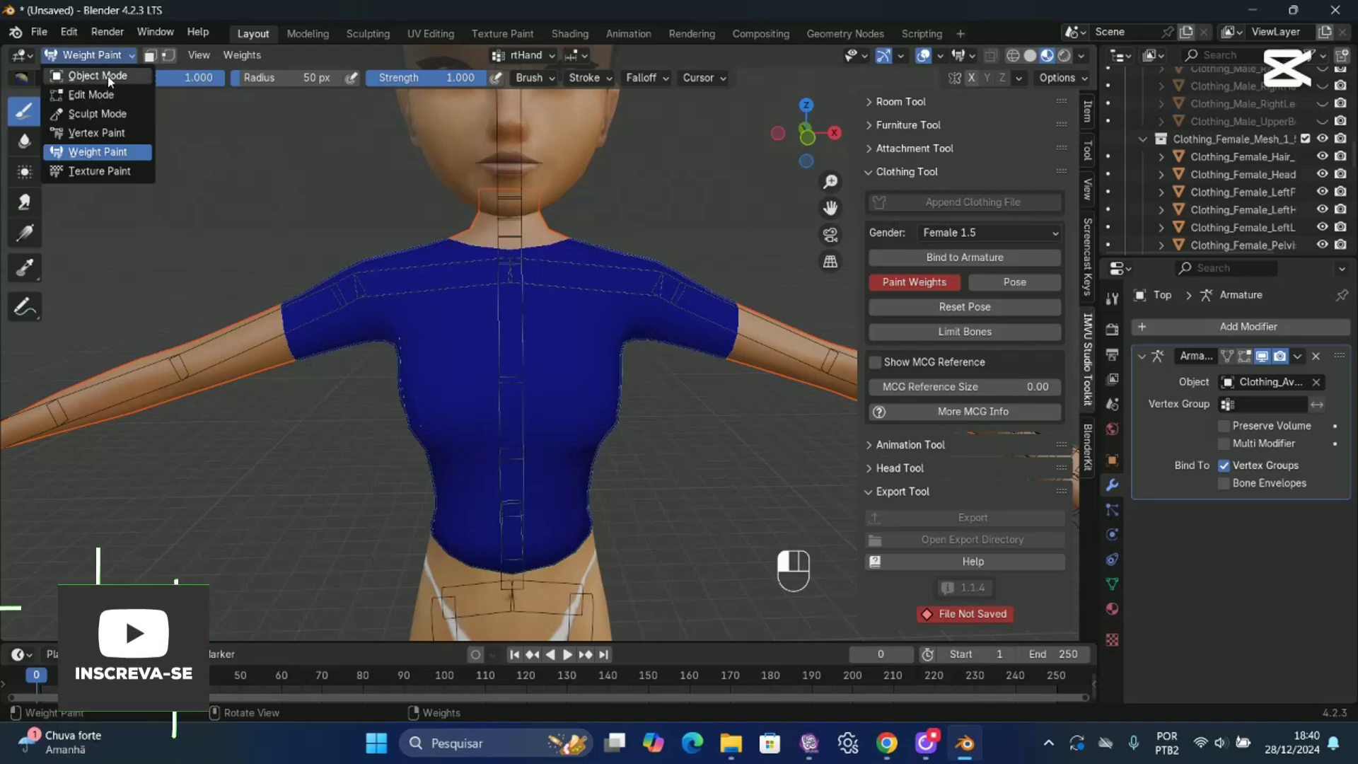
left_click(108, 78)
key("space")
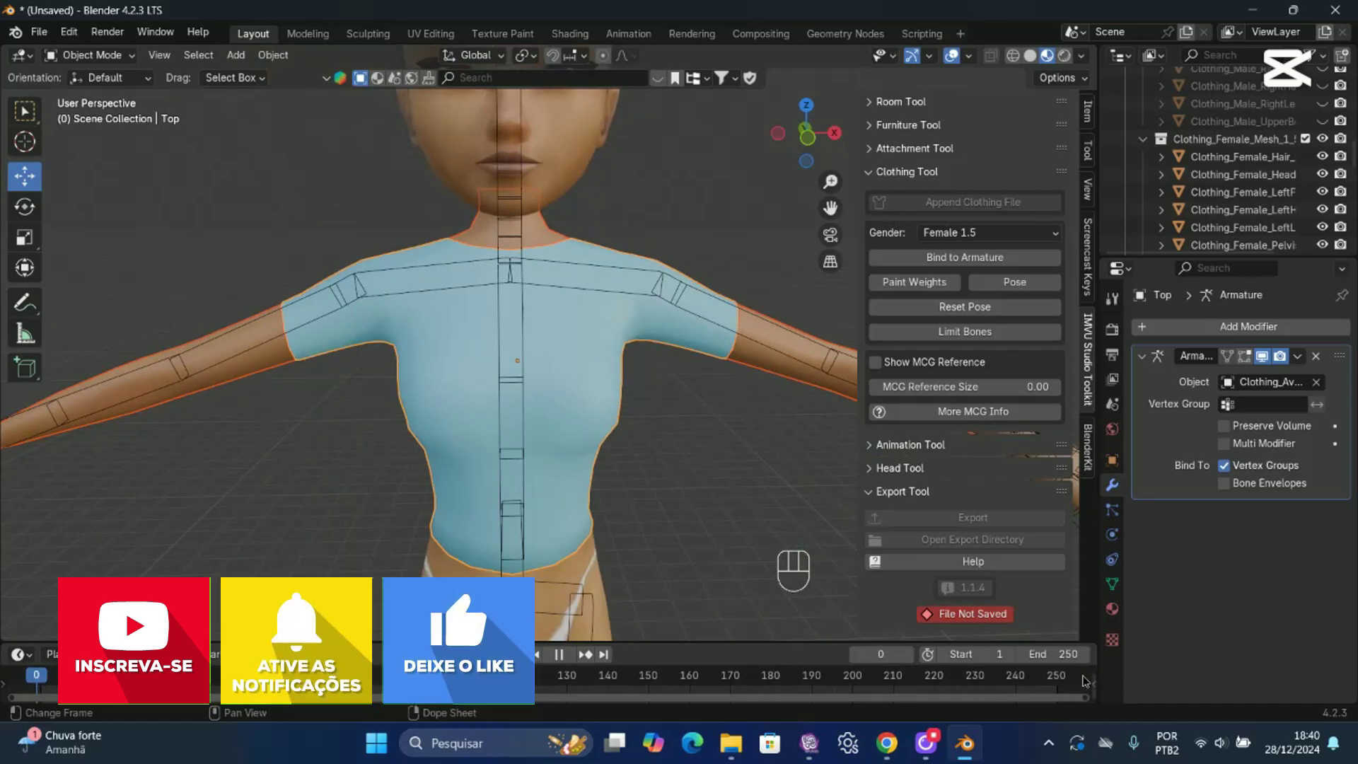
key("space")
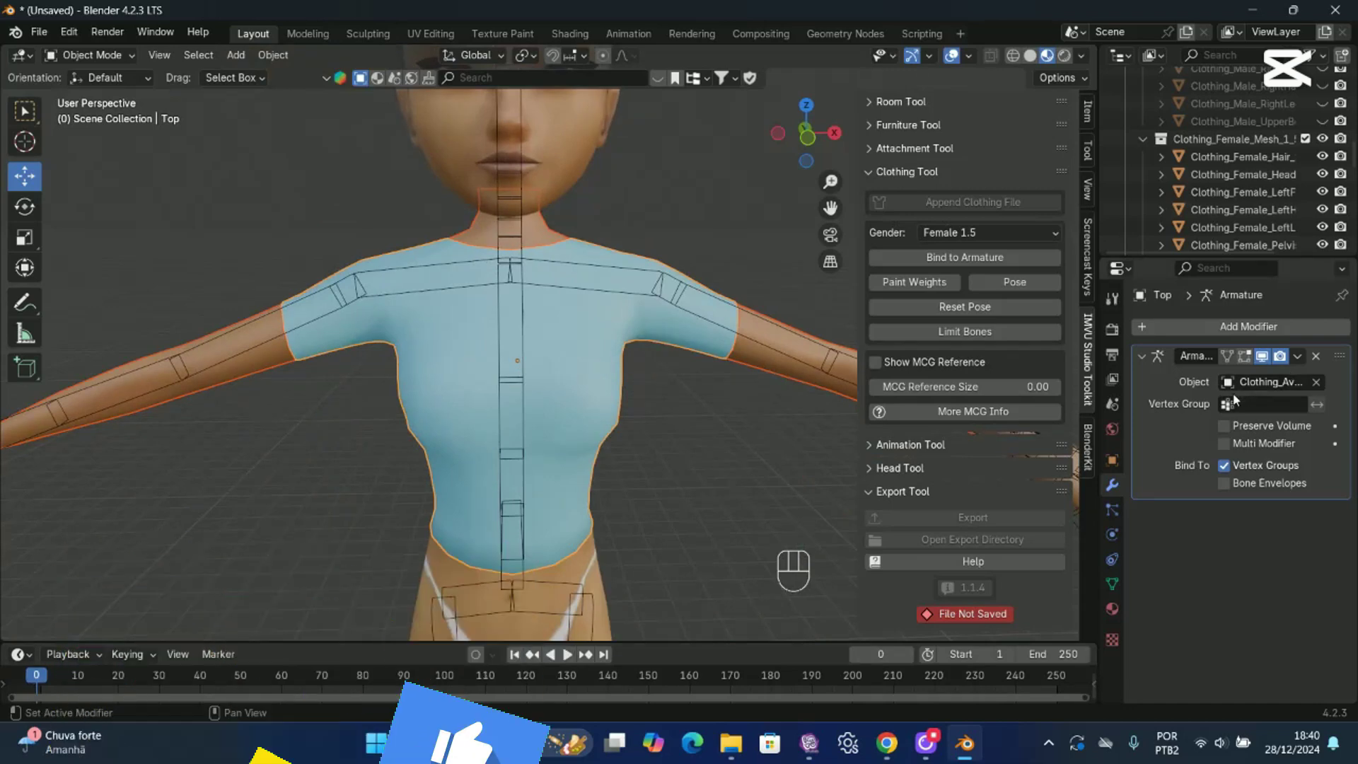
left_click(1300, 358)
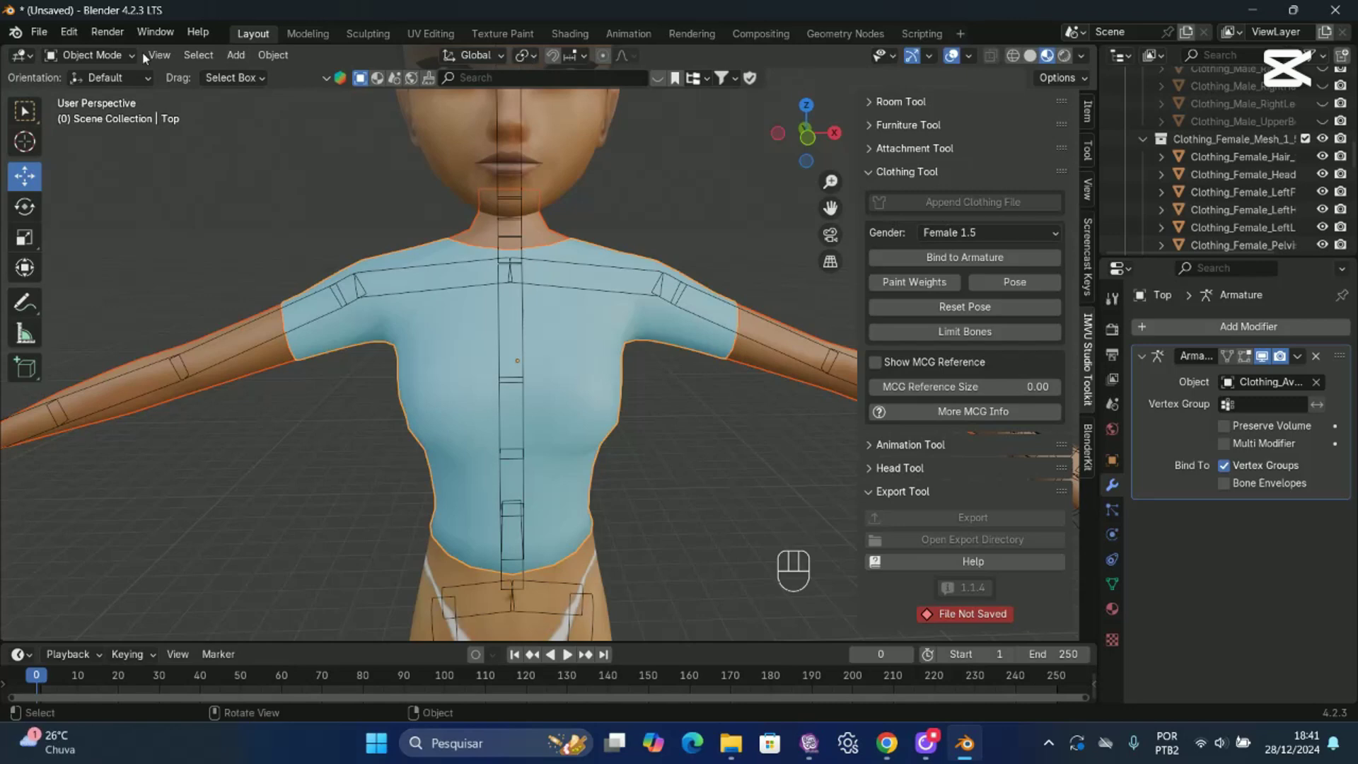
Save the project as "Tutorial top.blend" in the Roupas folder.
left_click(39, 31)
left_click(71, 161)
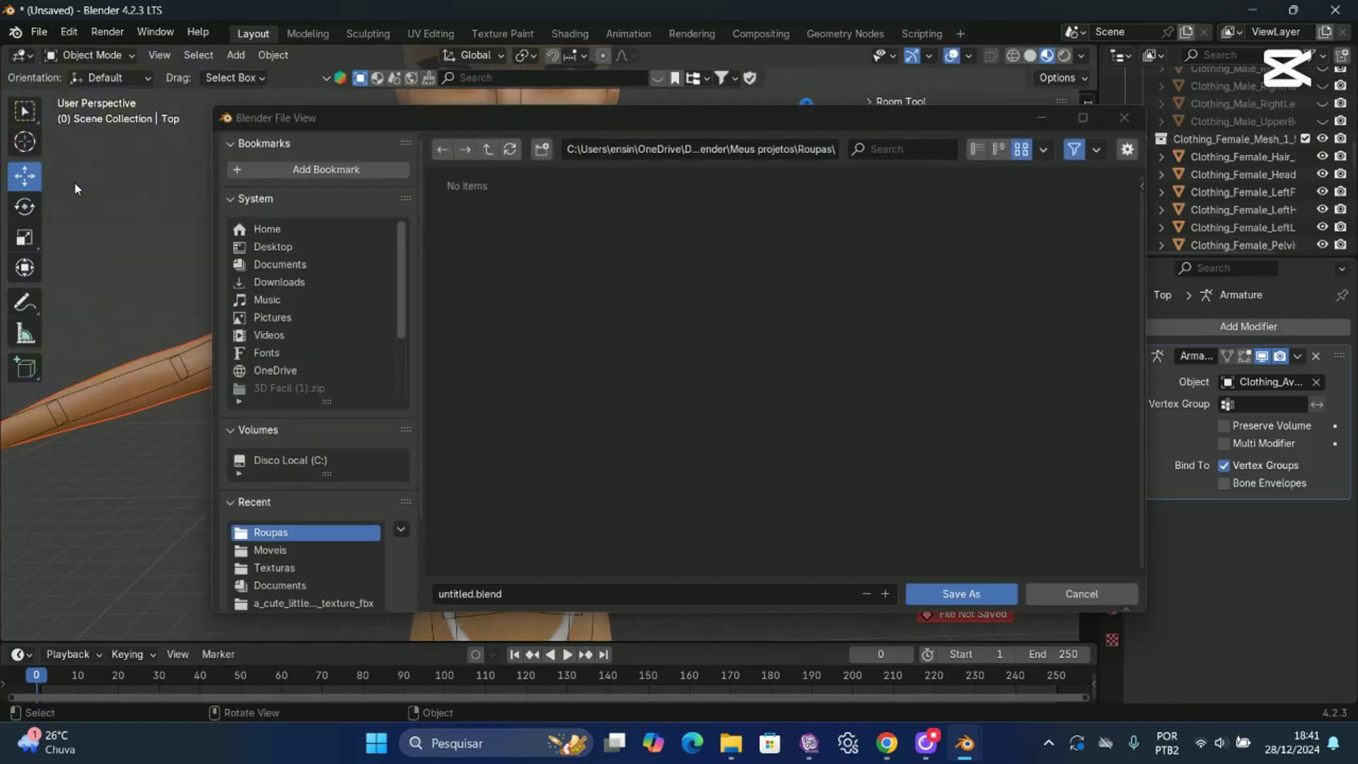
left_click(528, 593)
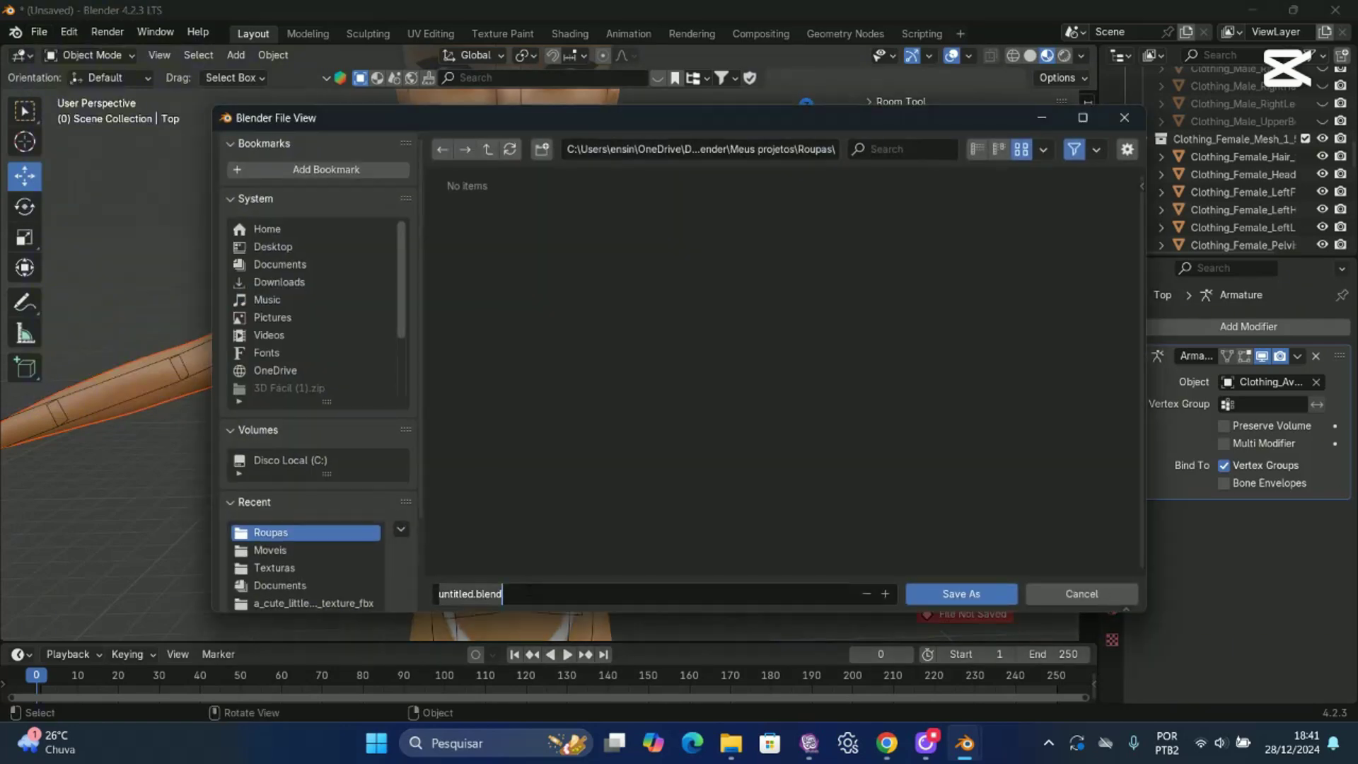
type("T")
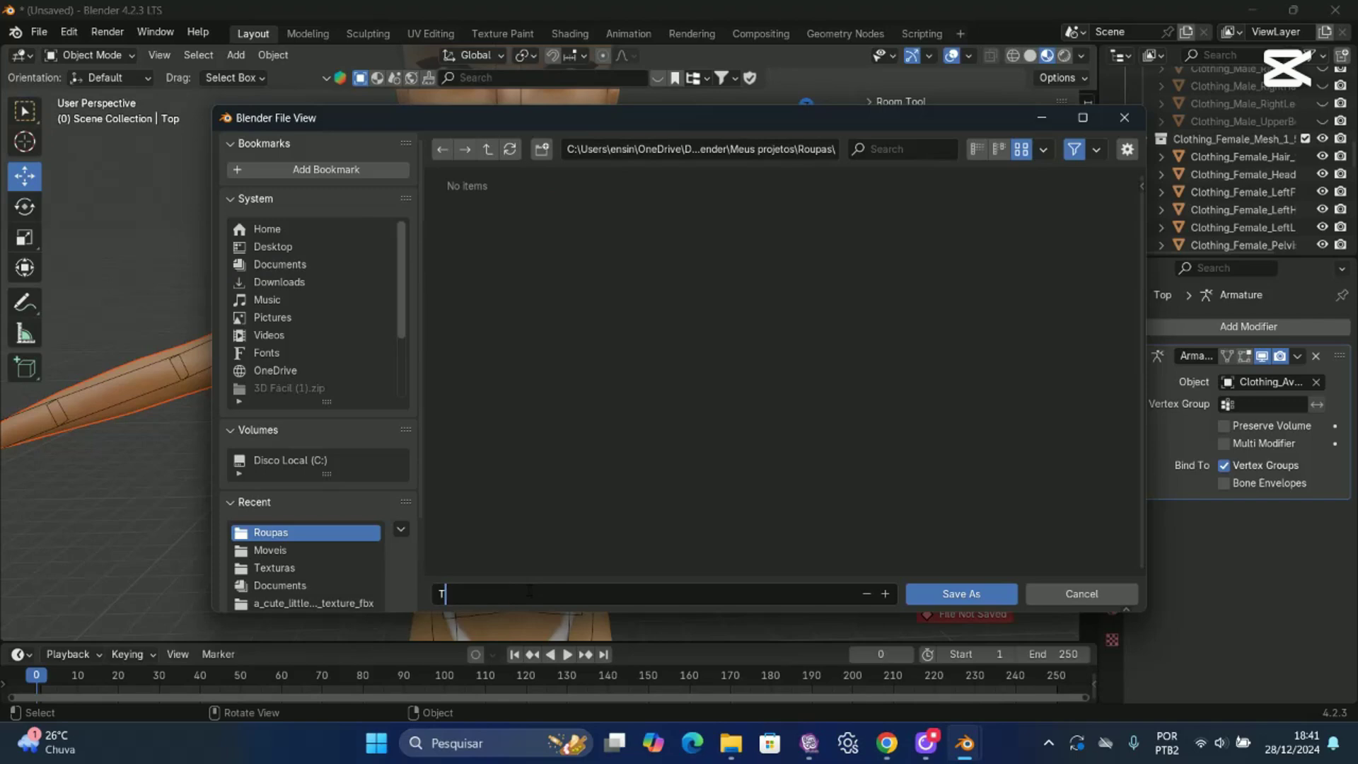
type("utorial top")
left_click(955, 596)
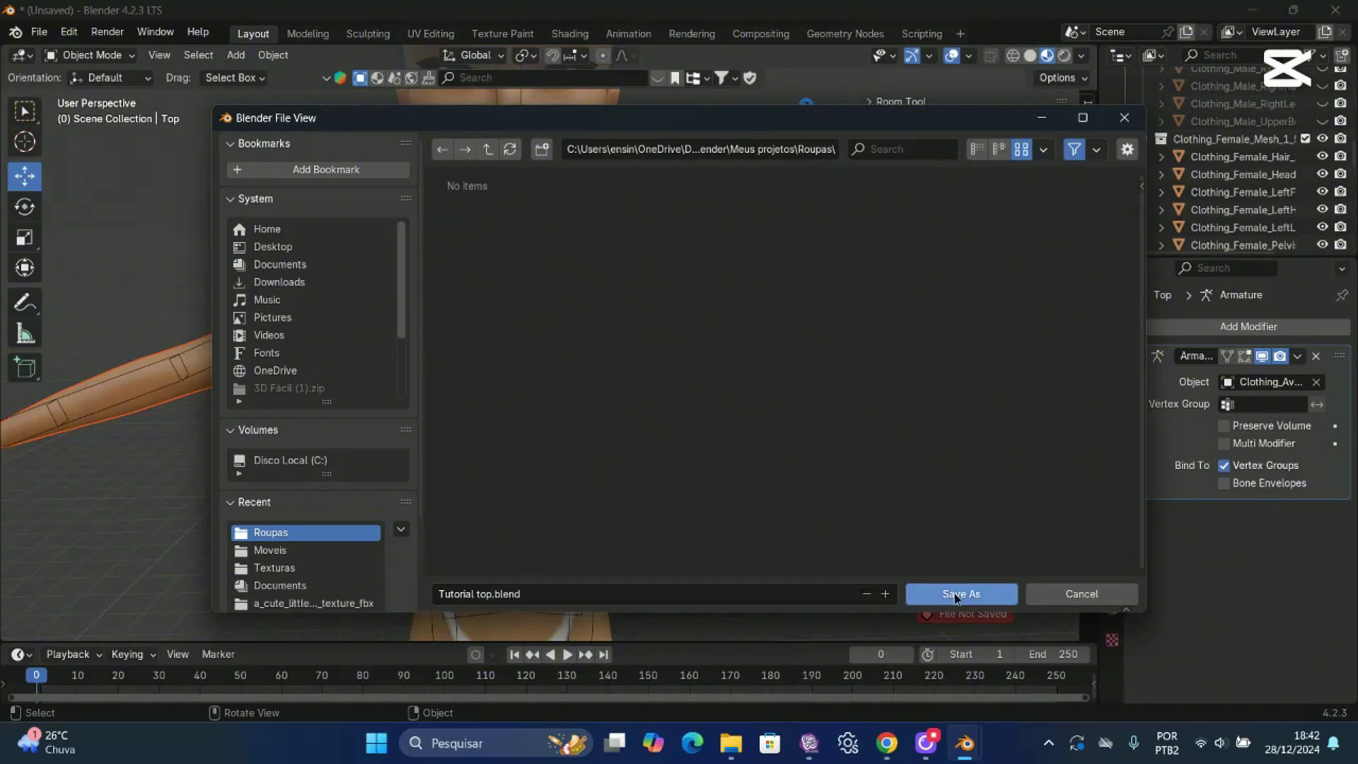
left_click(954, 593)
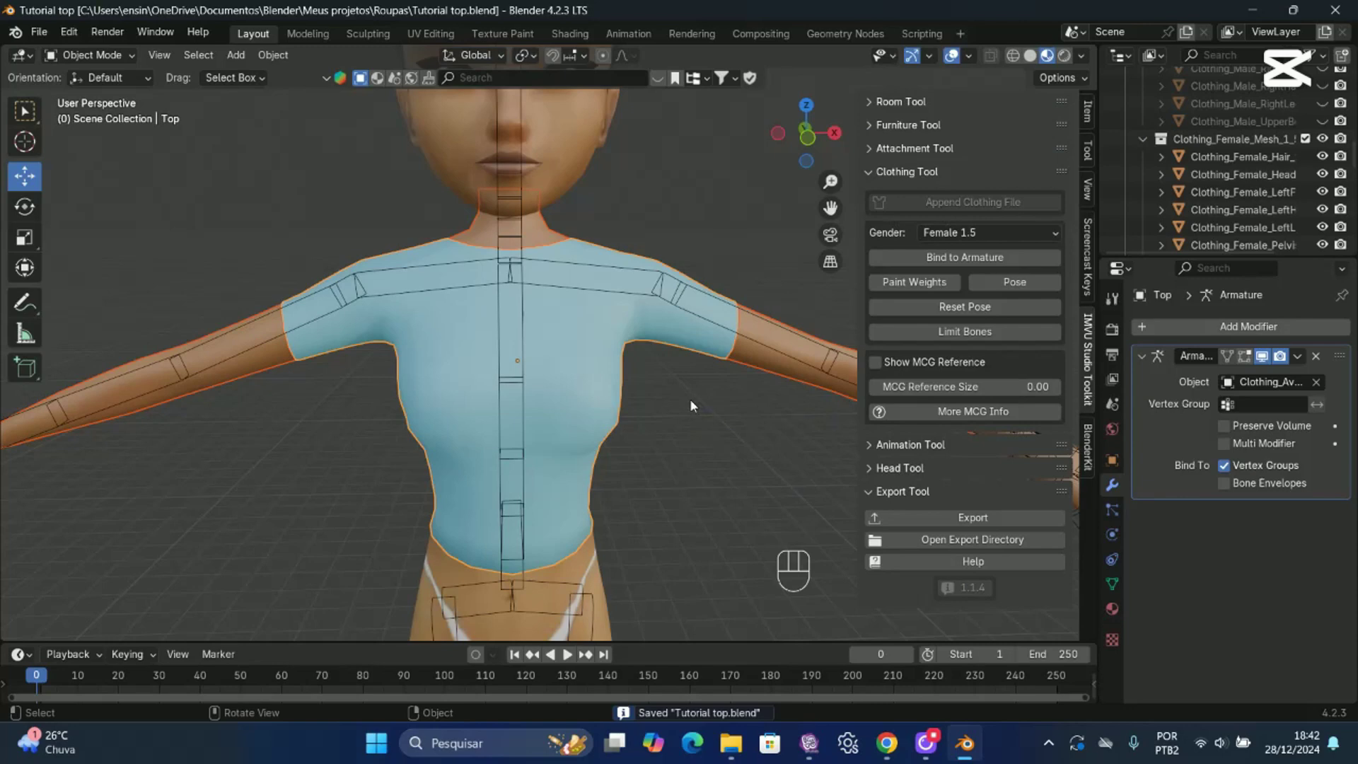
Select only the Top, switch to the UV Editing workspace, and enlarge the 3D viewport by narrowing the UV editor and the properties area.
left_click(606, 352)
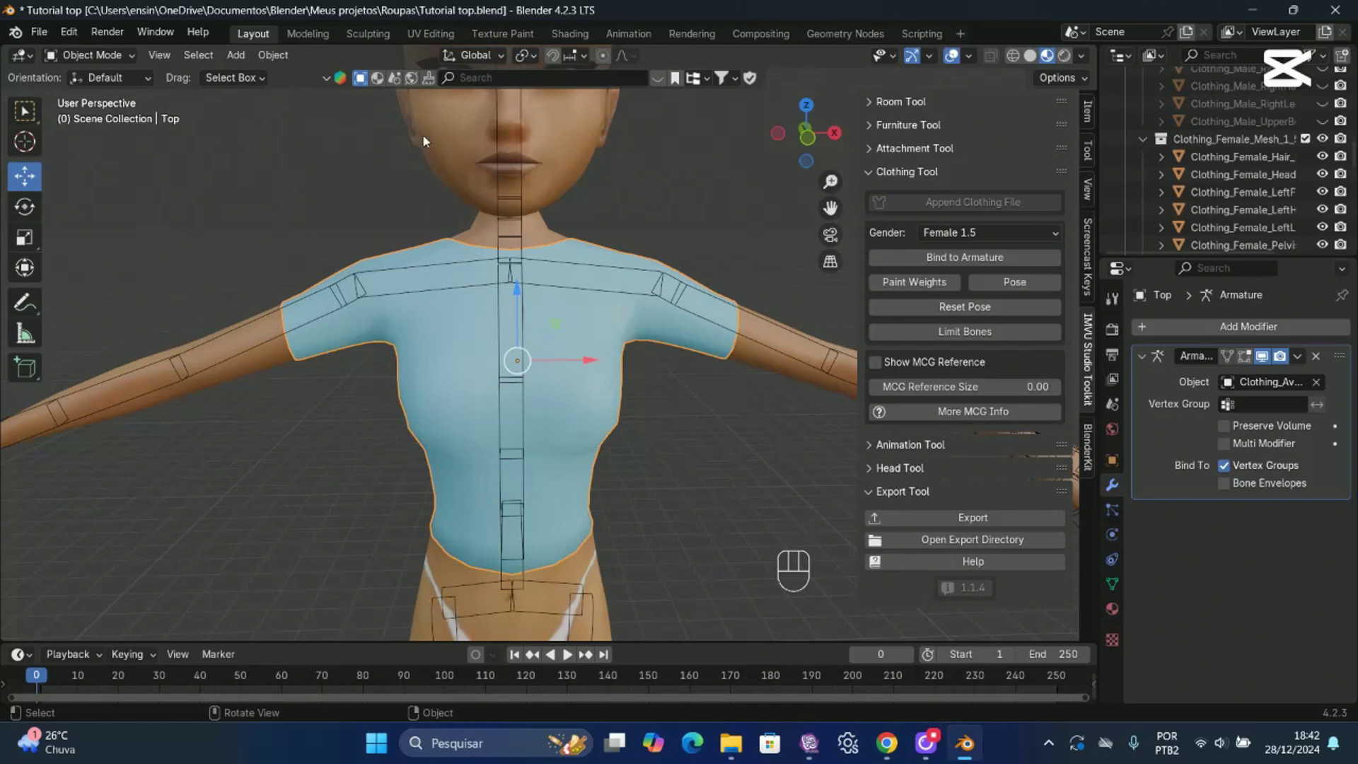
left_click(432, 34)
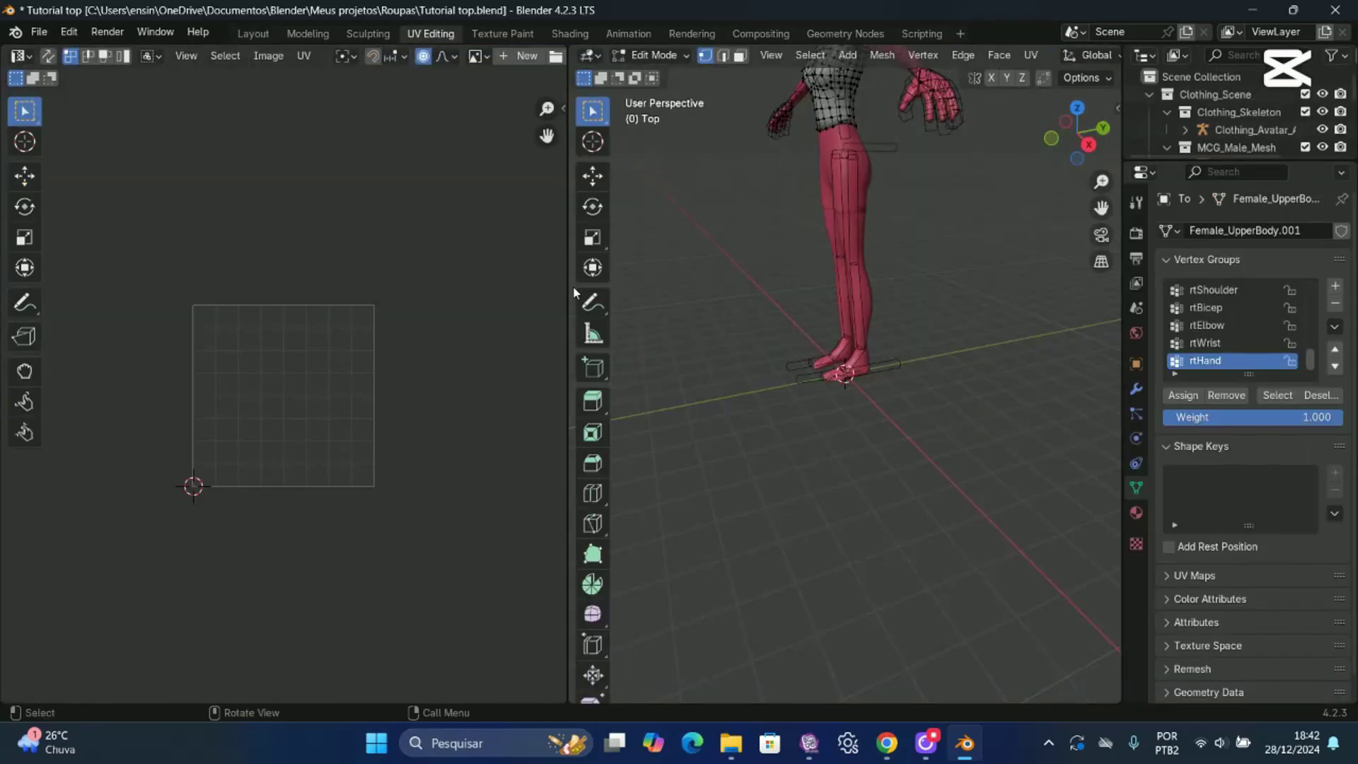
left_click_drag(568, 300, 393, 300)
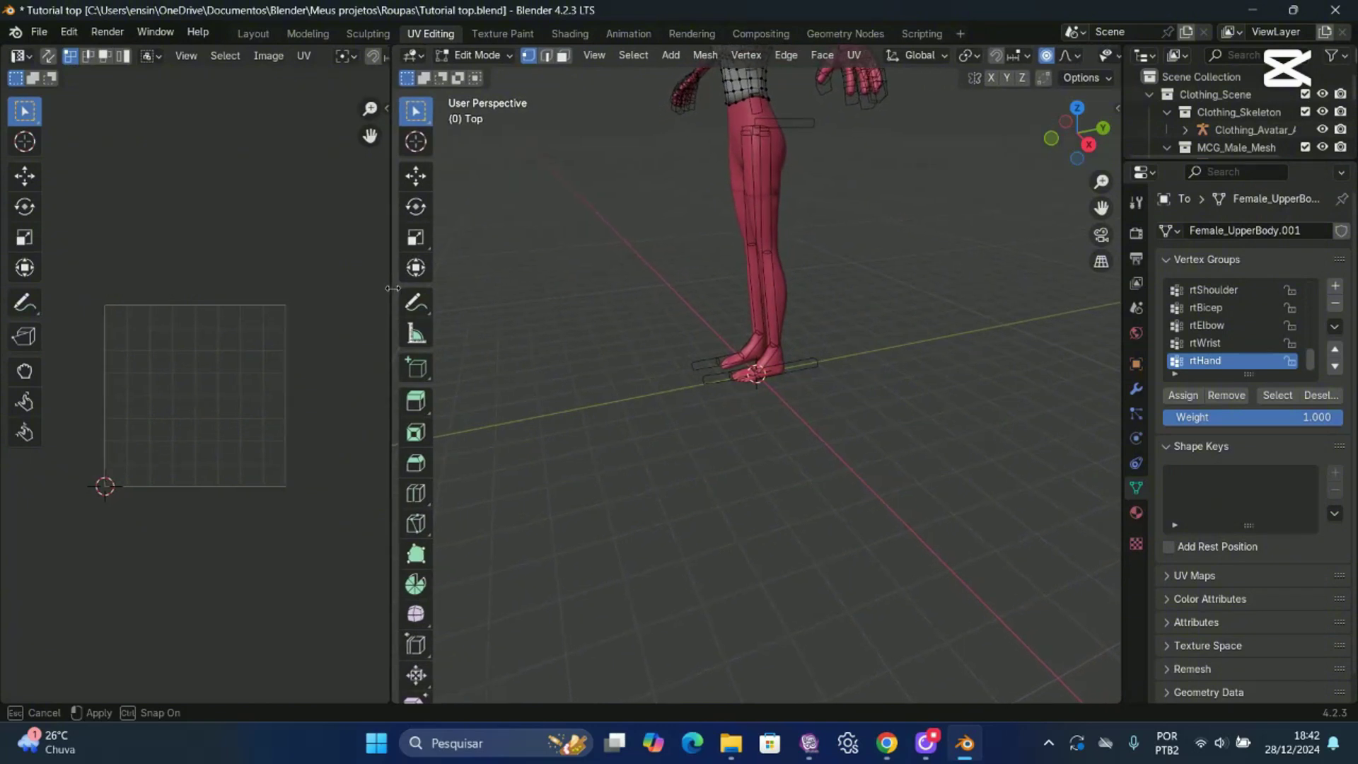
left_click_drag(1124, 340, 1313, 339)
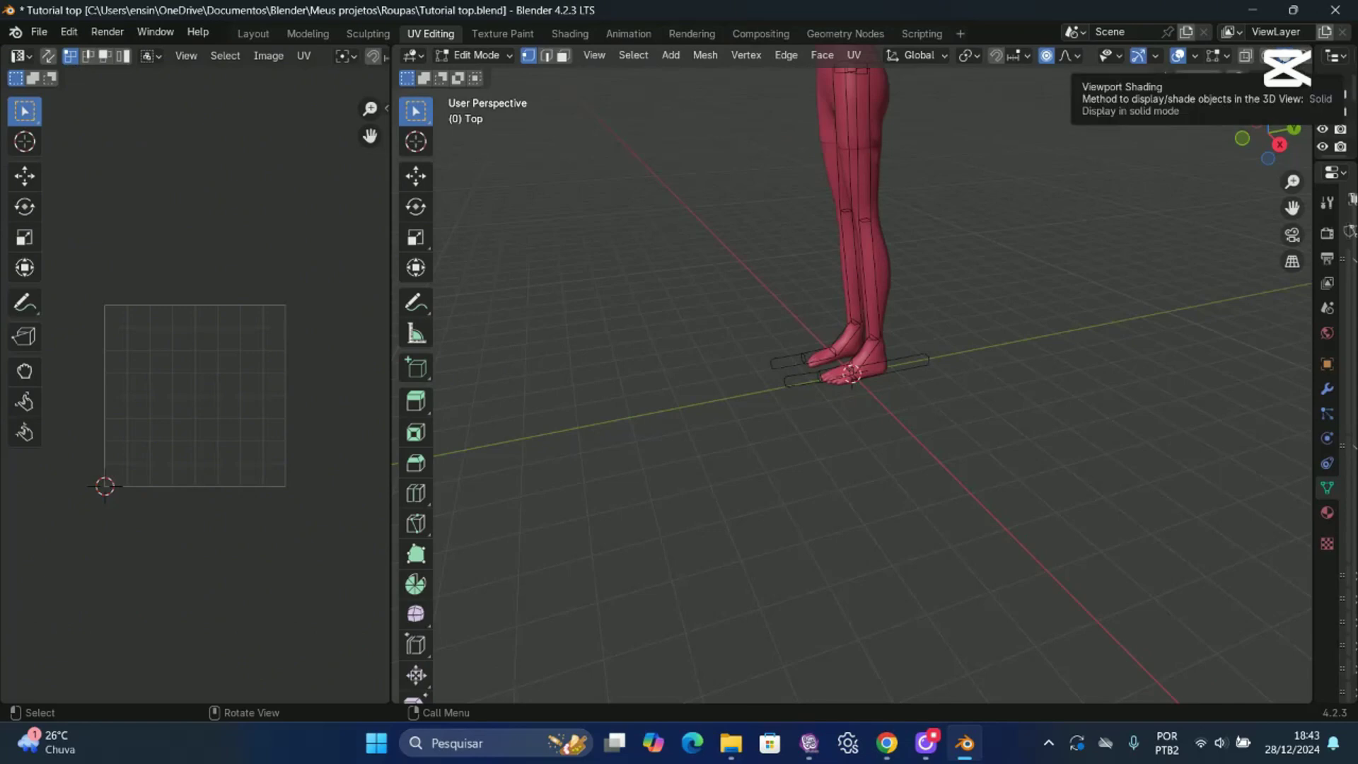
Display the avatar and the Top with their materials in the 3D viewport, and widen the properties area and the UV editor.
left_click(1299, 64)
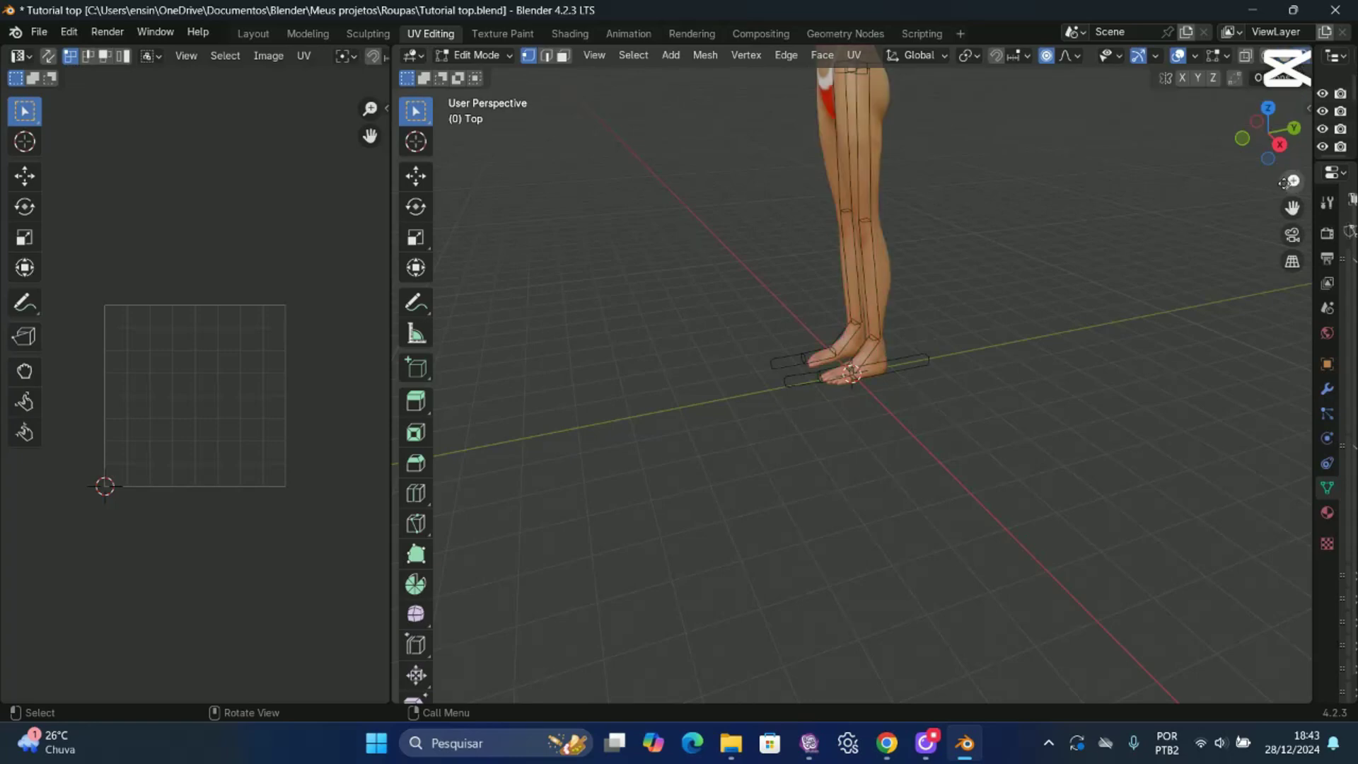
left_click_drag(1292, 207, 1293, 494)
left_click_drag(1261, 156, 1352, 170)
left_click_drag(1313, 383, 1164, 383)
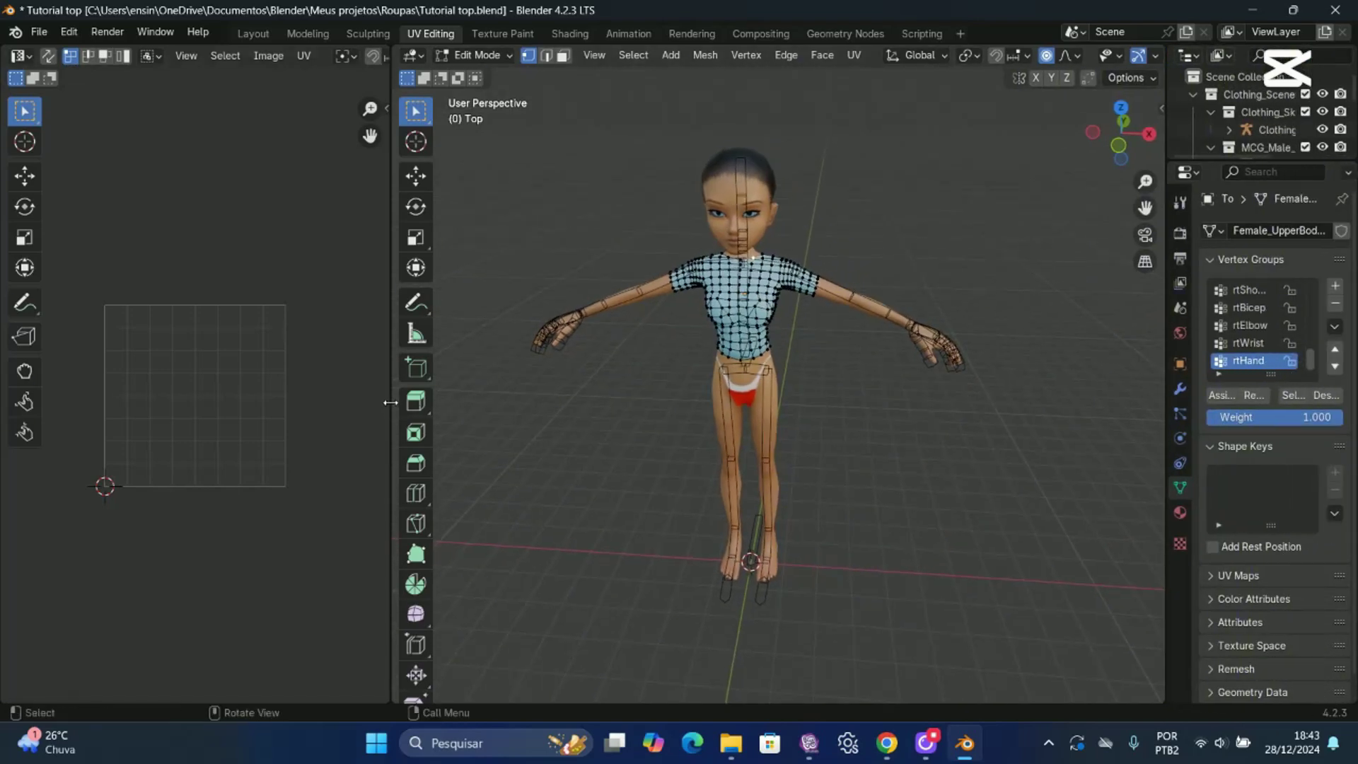
left_click_drag(396, 408, 563, 408)
left_click_drag(1102, 149, 1145, 138)
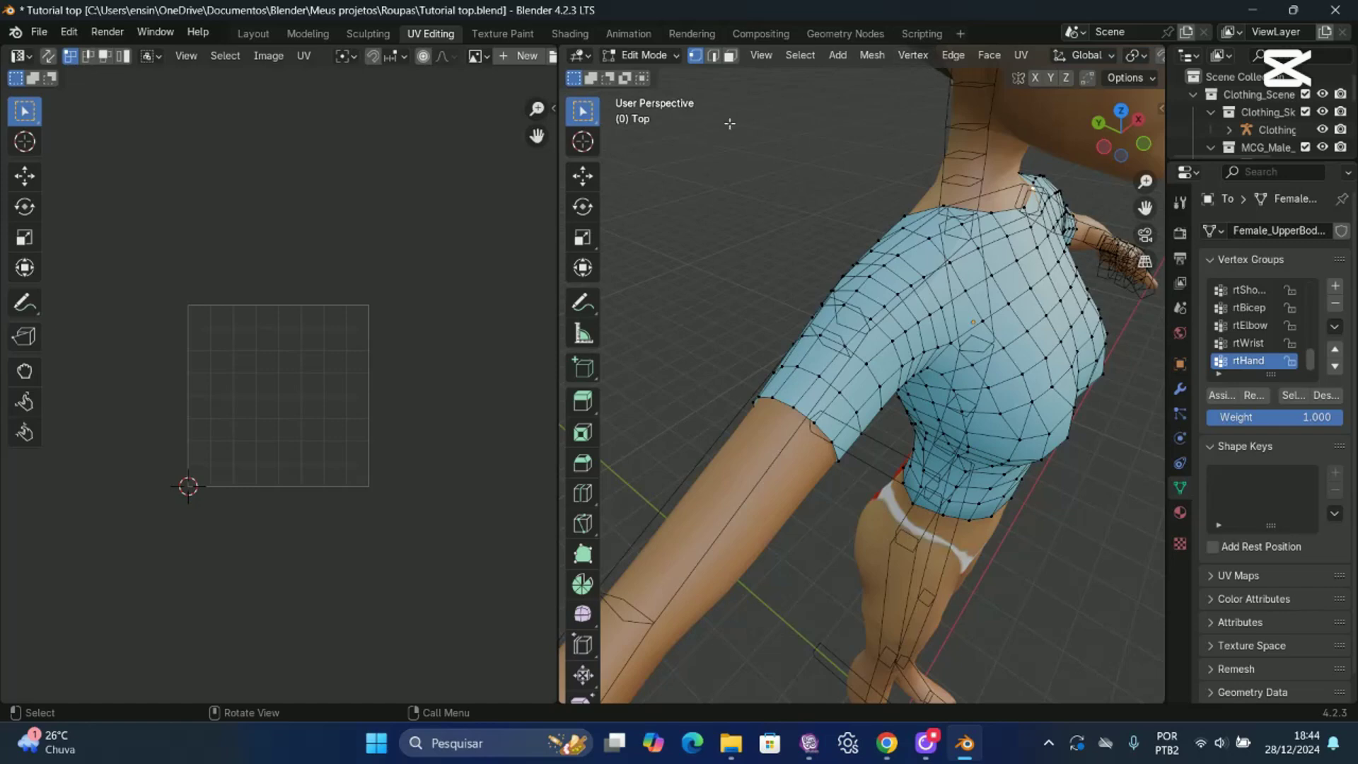
In edge selection, mark the line of edges along the top of the avatar's right sleeve, from cuff to neckline, as a seam.
left_click(713, 56)
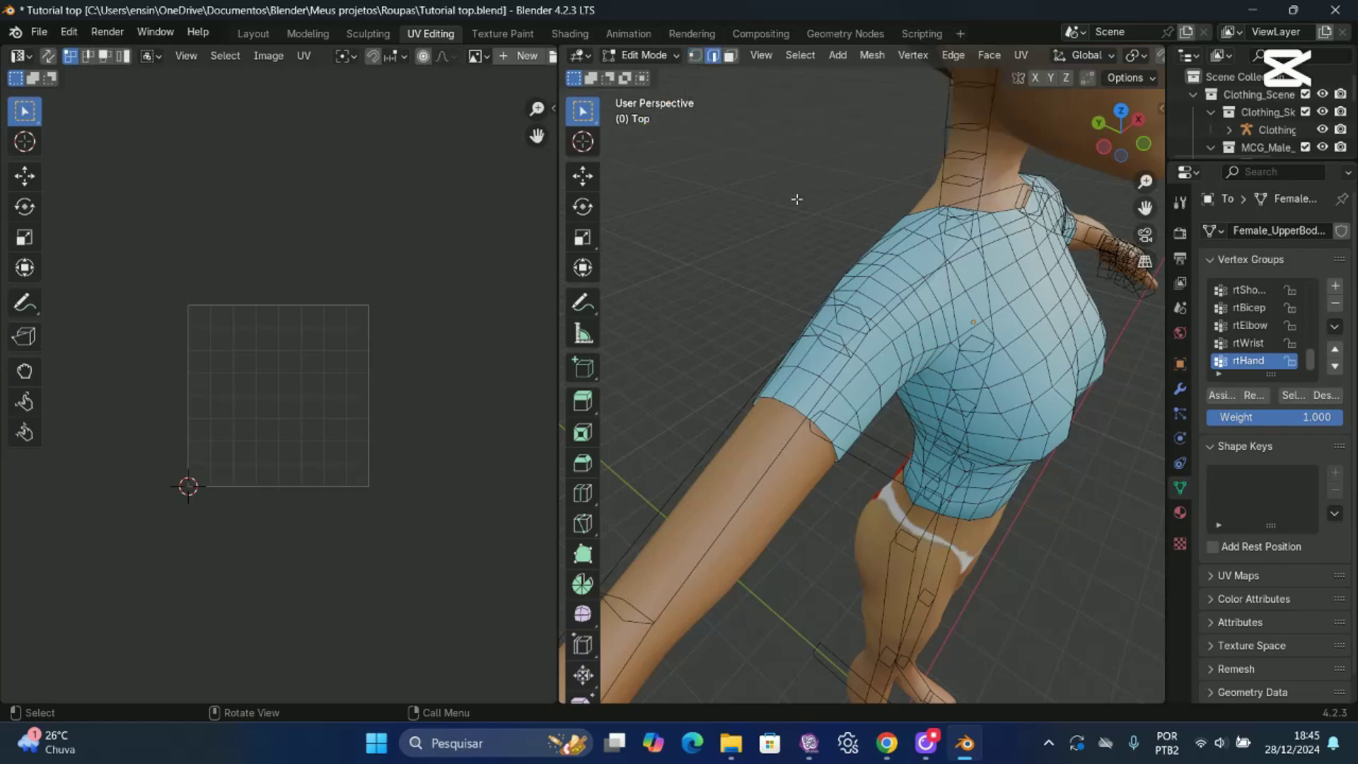
left_click_drag(1146, 183, 1146, 158)
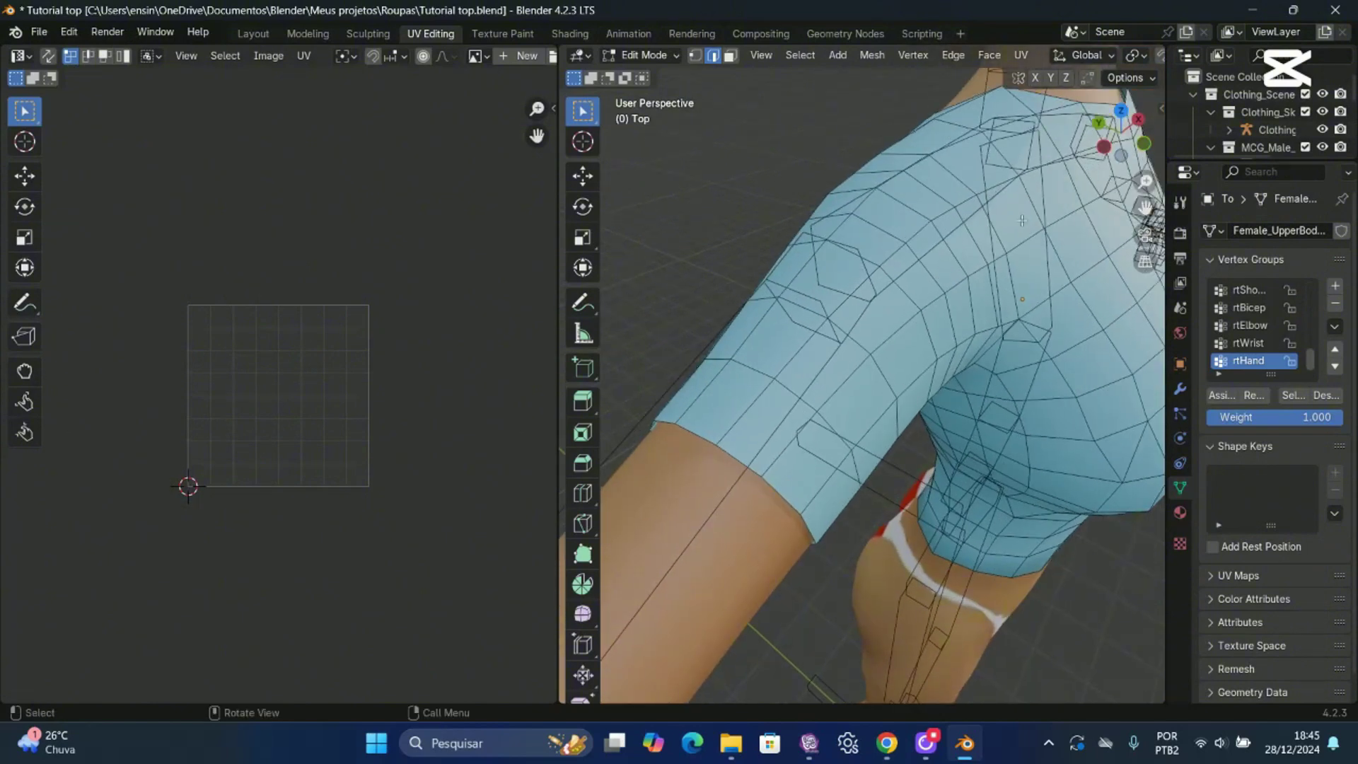
left_click(698, 399)
left_click(747, 338, "shift")
left_click(798, 273, "shift")
left_click(849, 221, "shift")
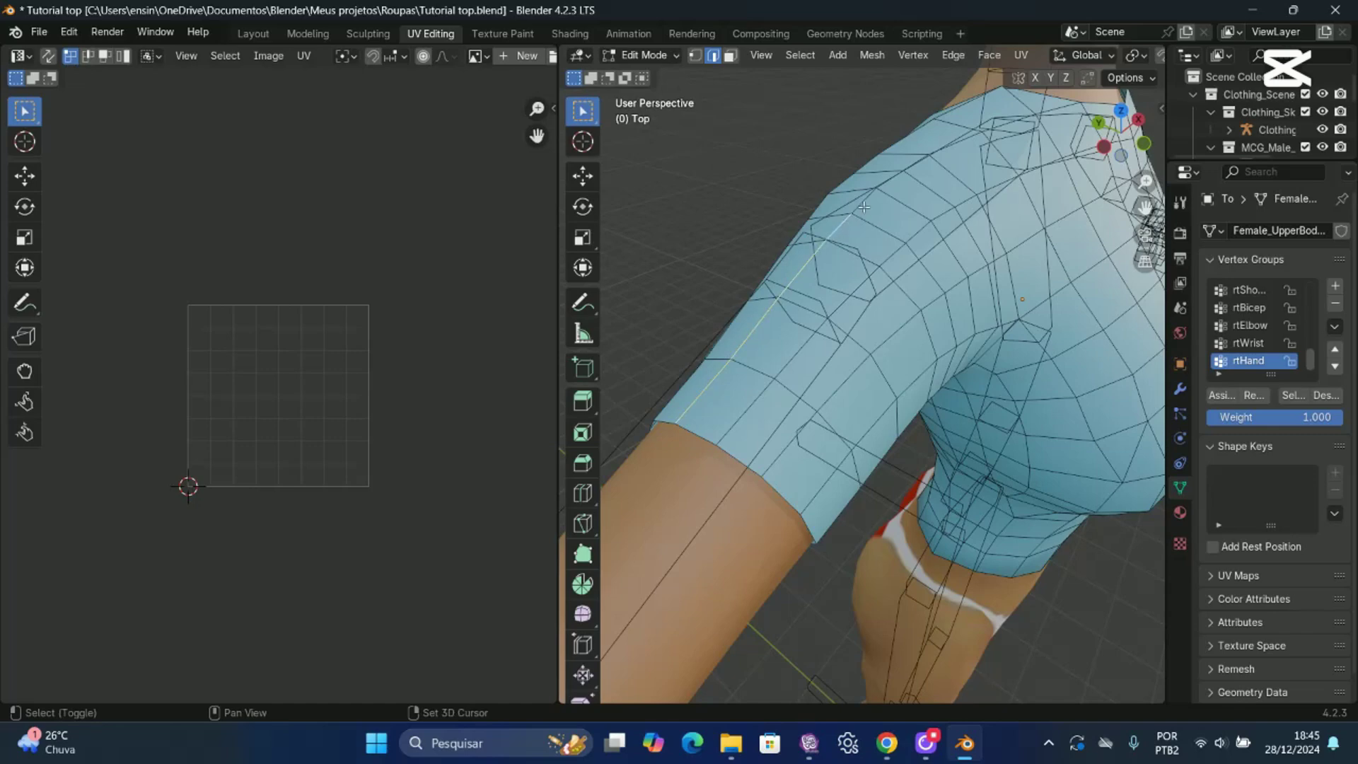
left_click(864, 205, "shift")
left_click(890, 181, "shift")
left_click(918, 165, "shift")
left_click(948, 146, "shift")
left_click(1008, 123, "shift")
left_click(1052, 111, "shift")
left_click_drag(1132, 122, 781, 212)
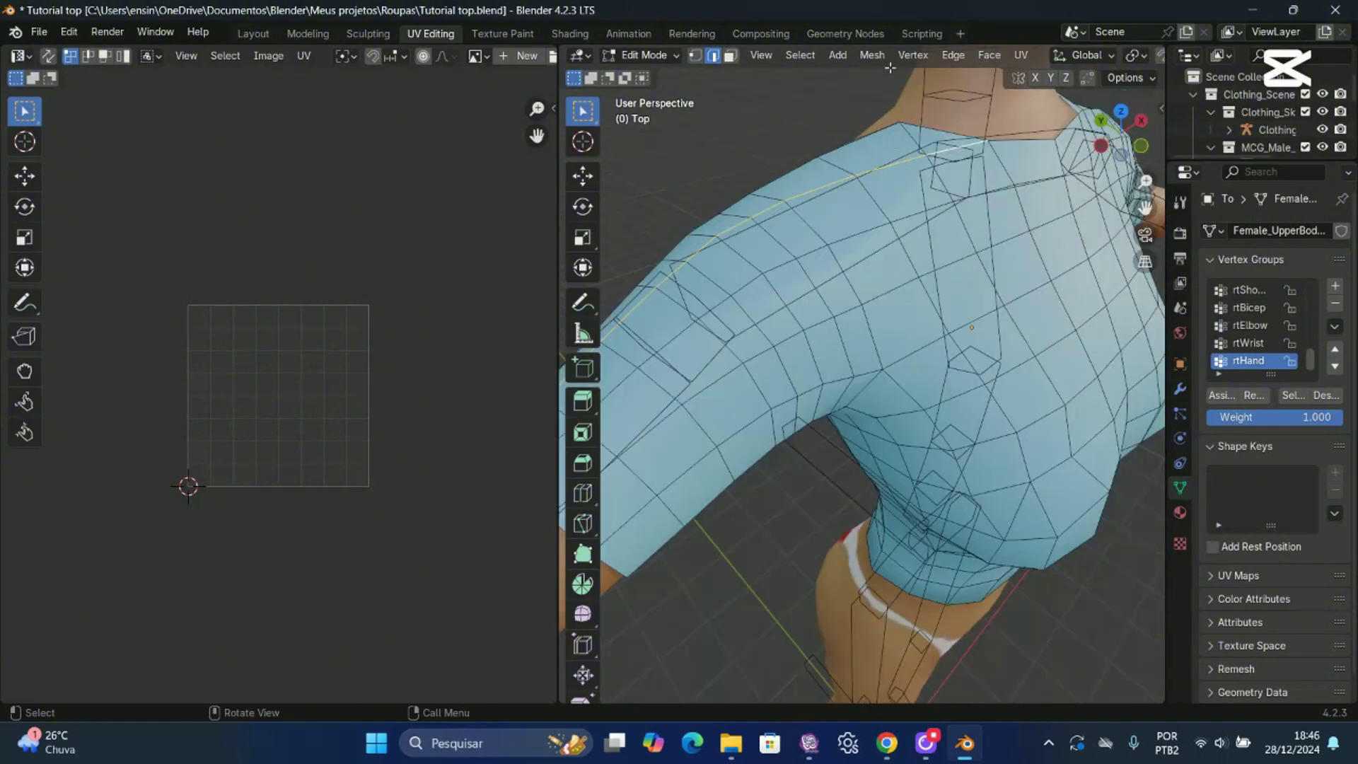
left_click(953, 57)
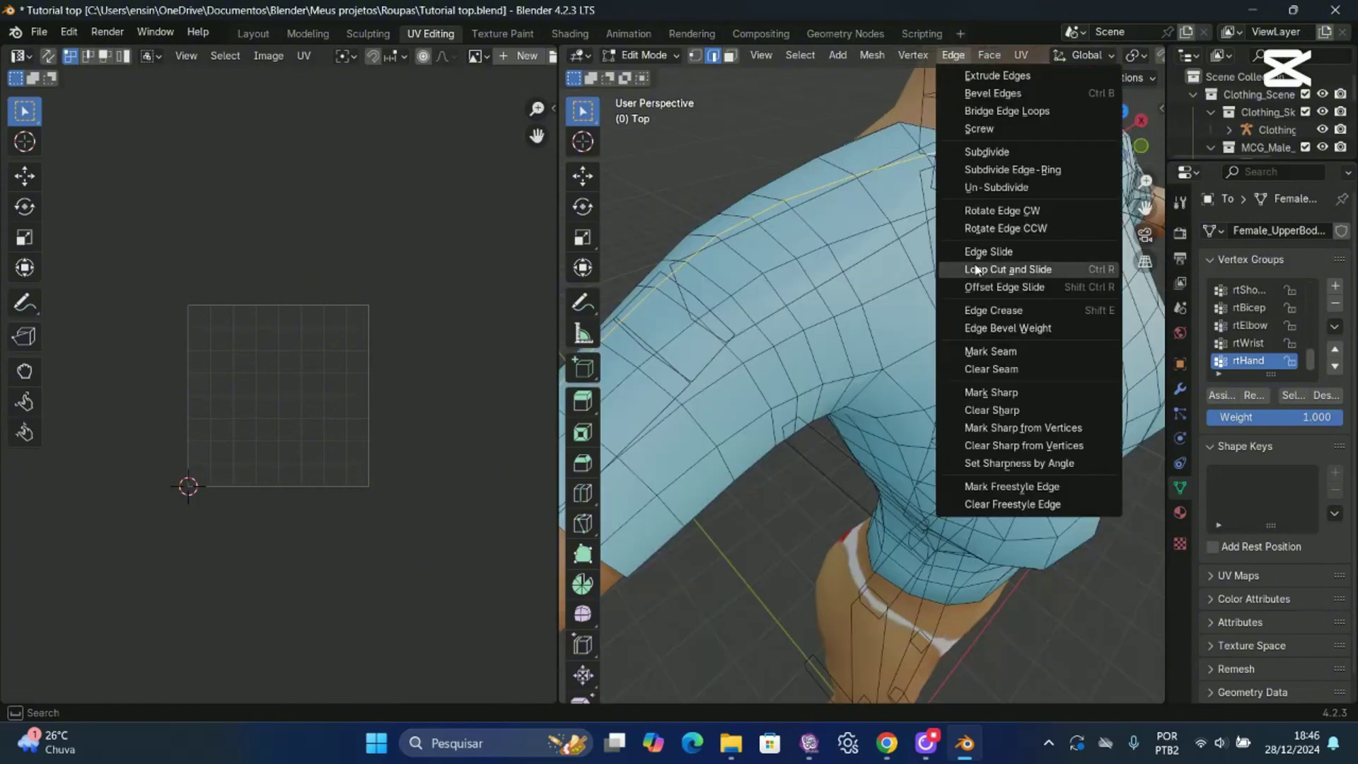
left_click(989, 353)
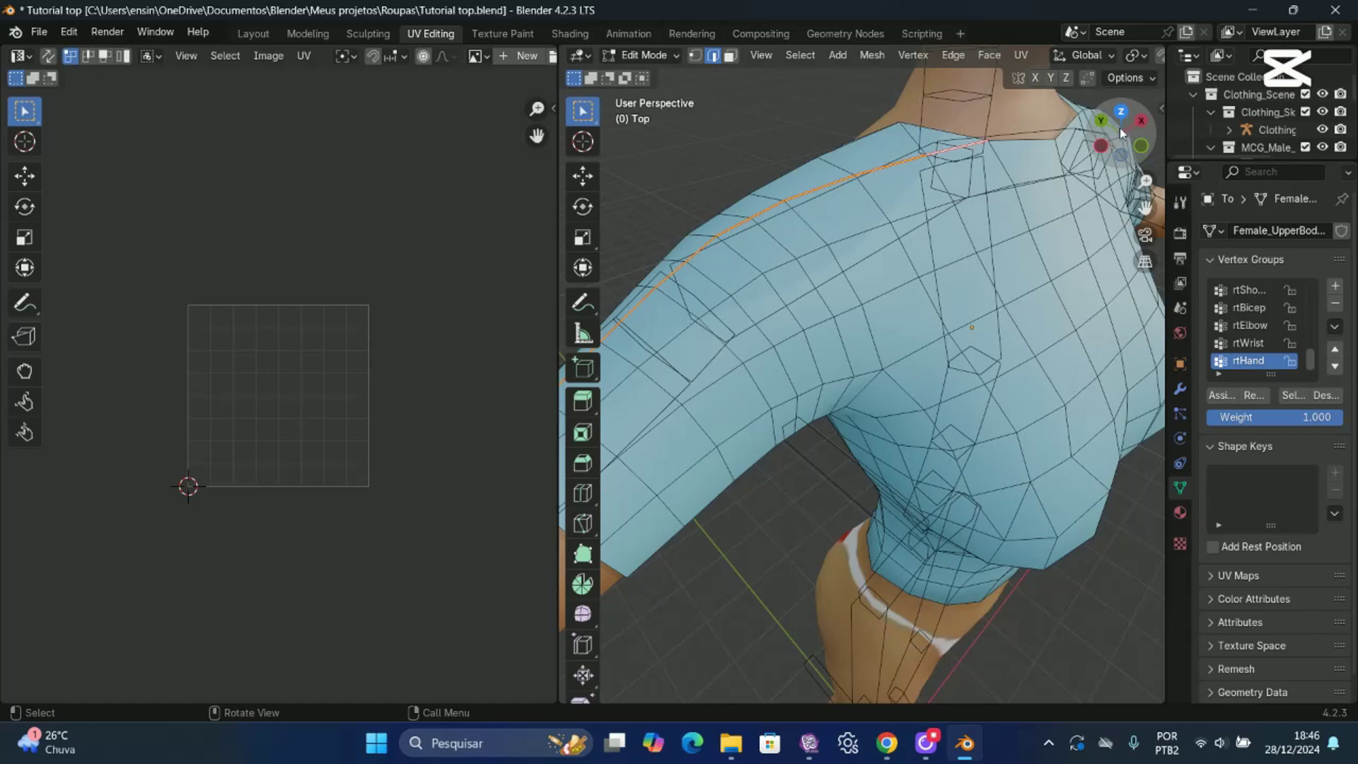
Mark the edge loop around the cuff of the right sleeve as a seam.
left_click_drag(1110, 136, 1108, 132)
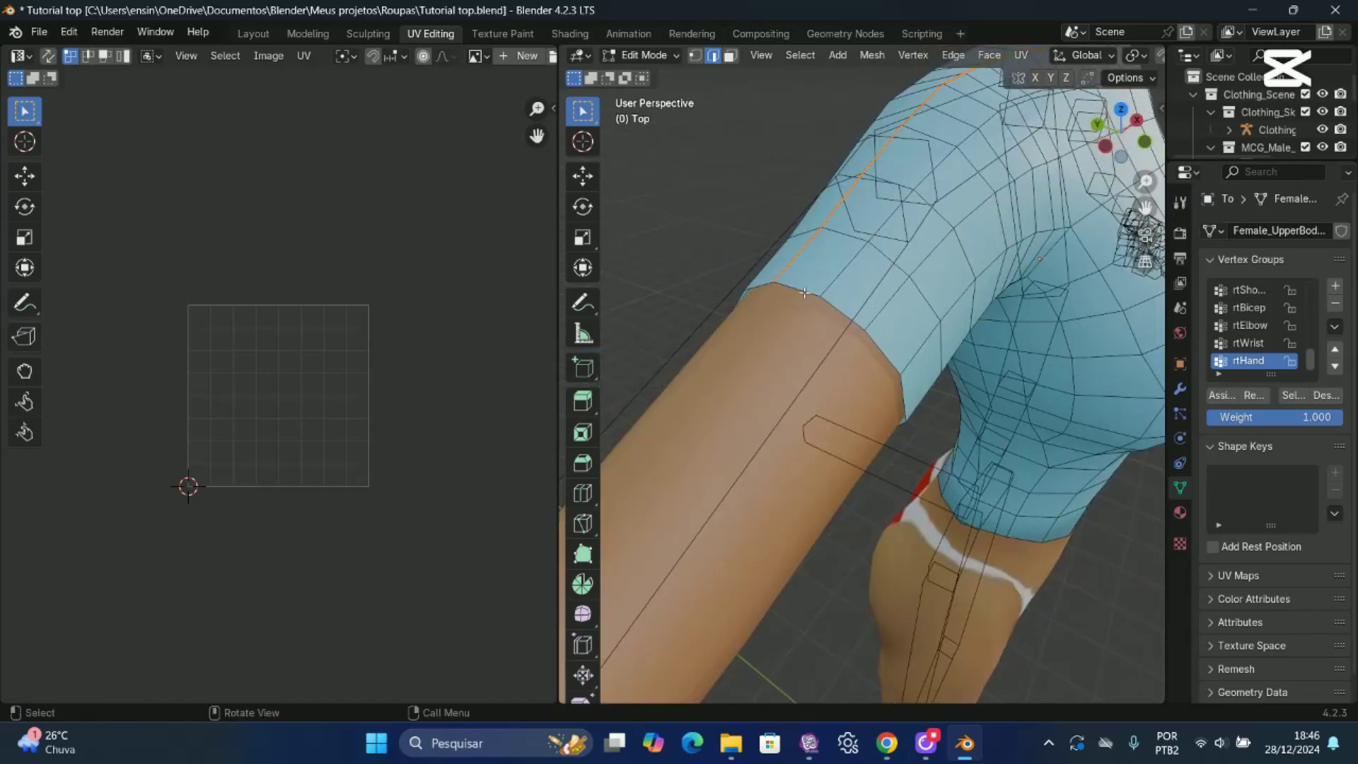
key("alt+a")
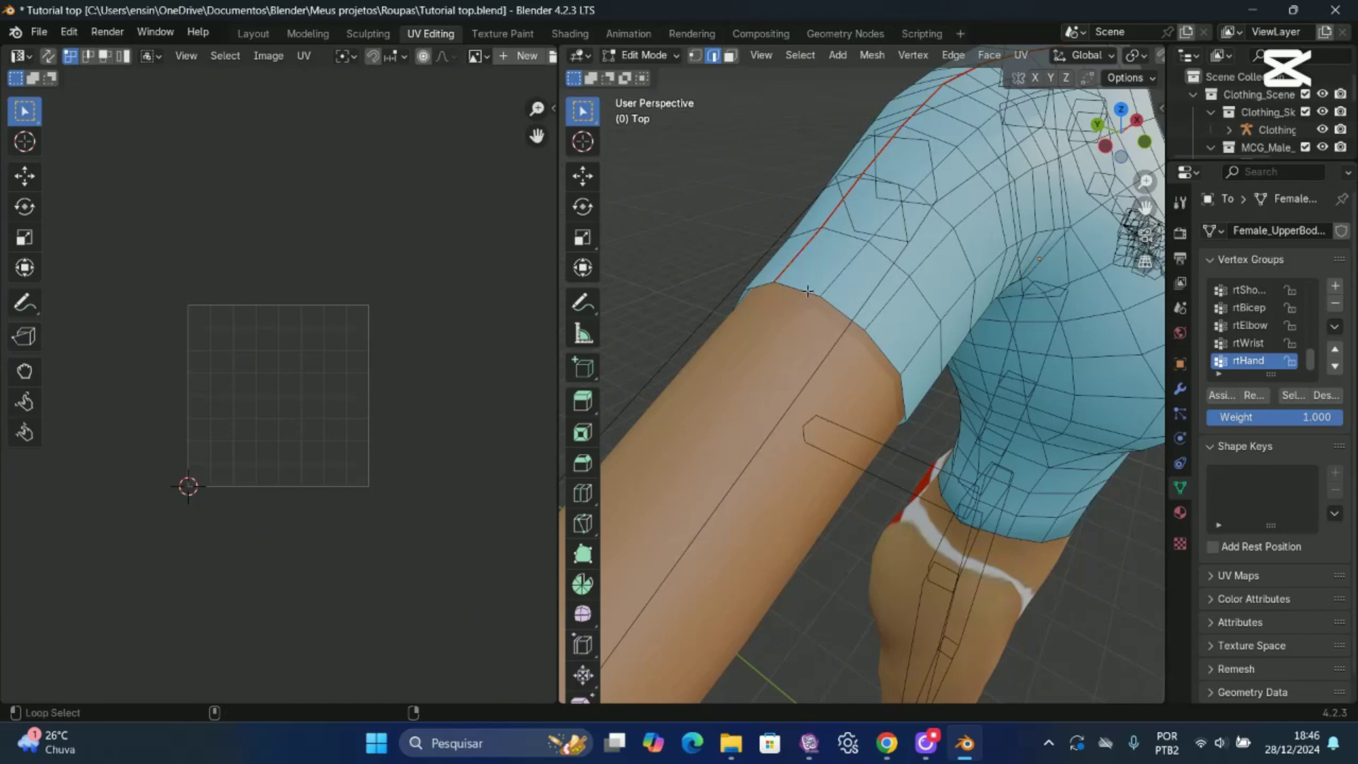
left_click(808, 292, "alt")
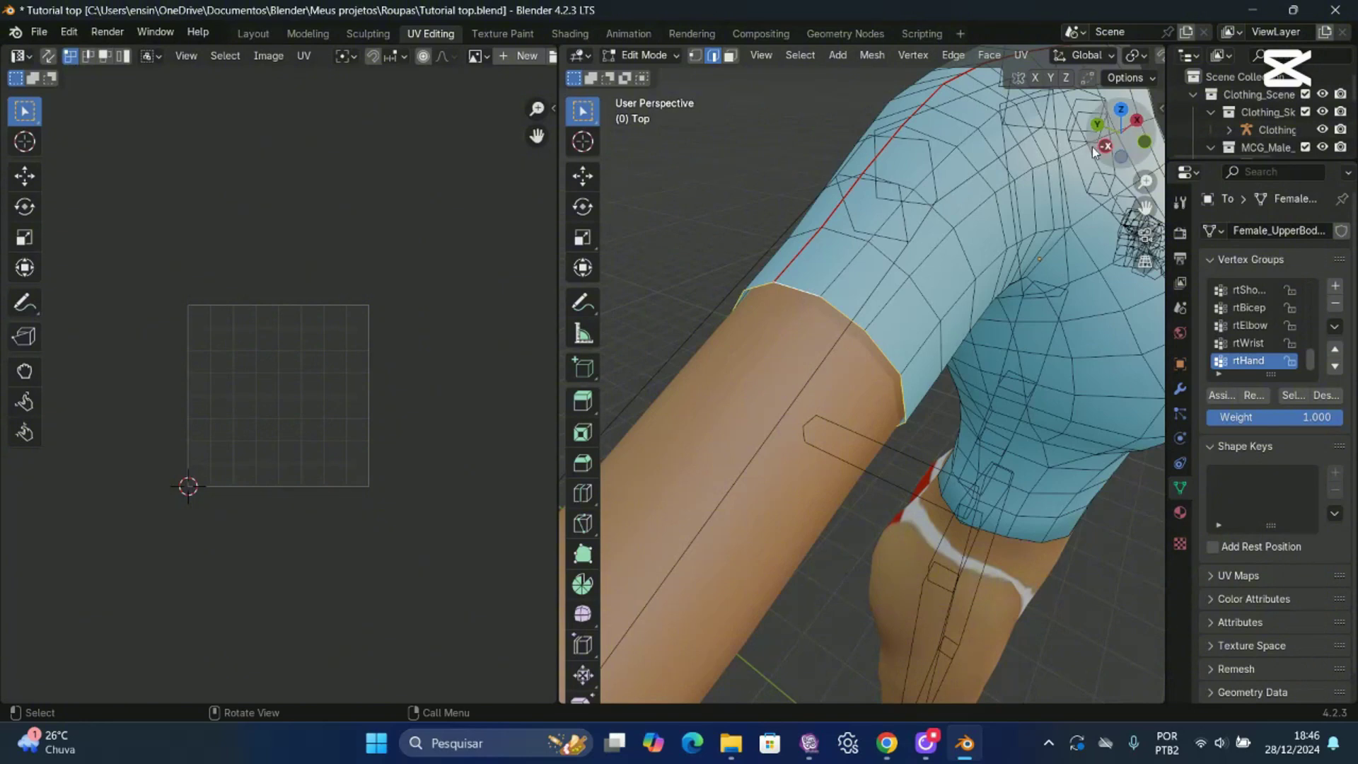
left_click_drag(1098, 150, 1128, 165)
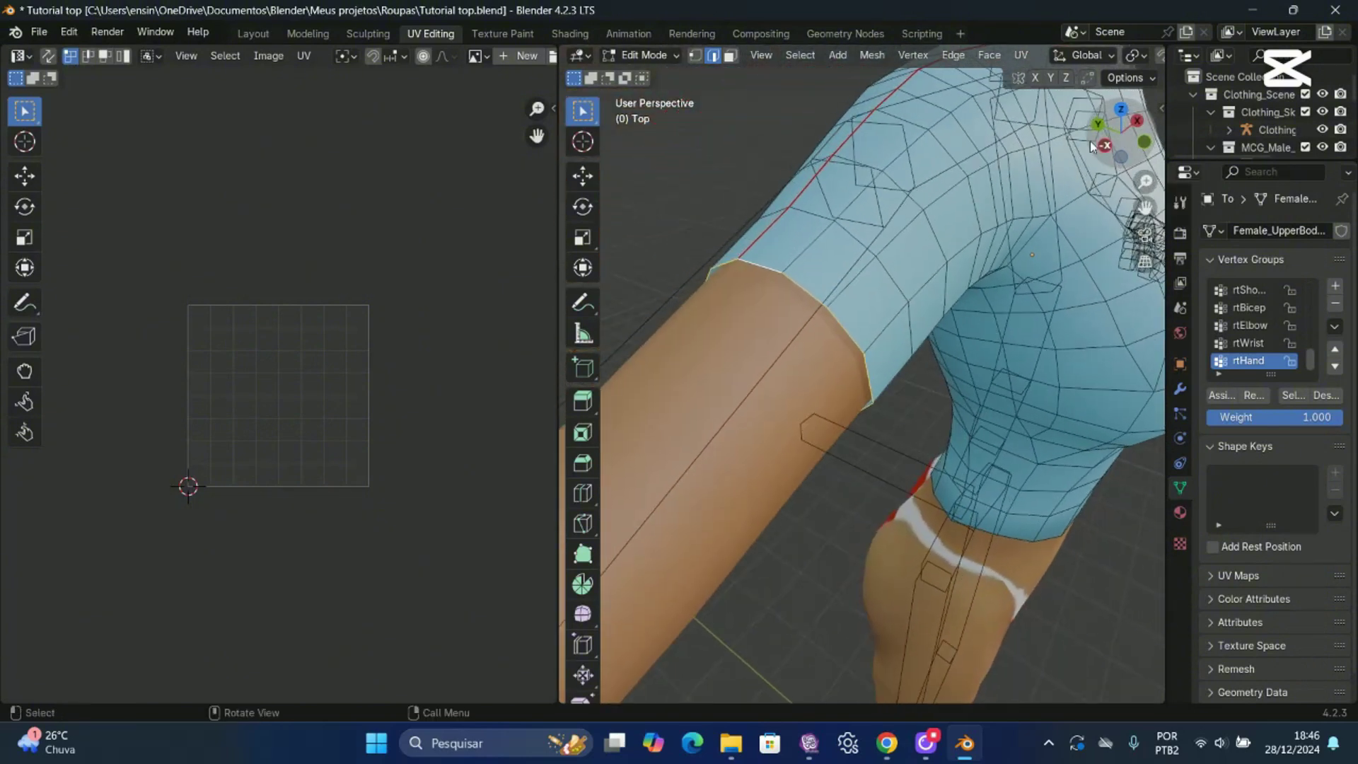
left_click(951, 56)
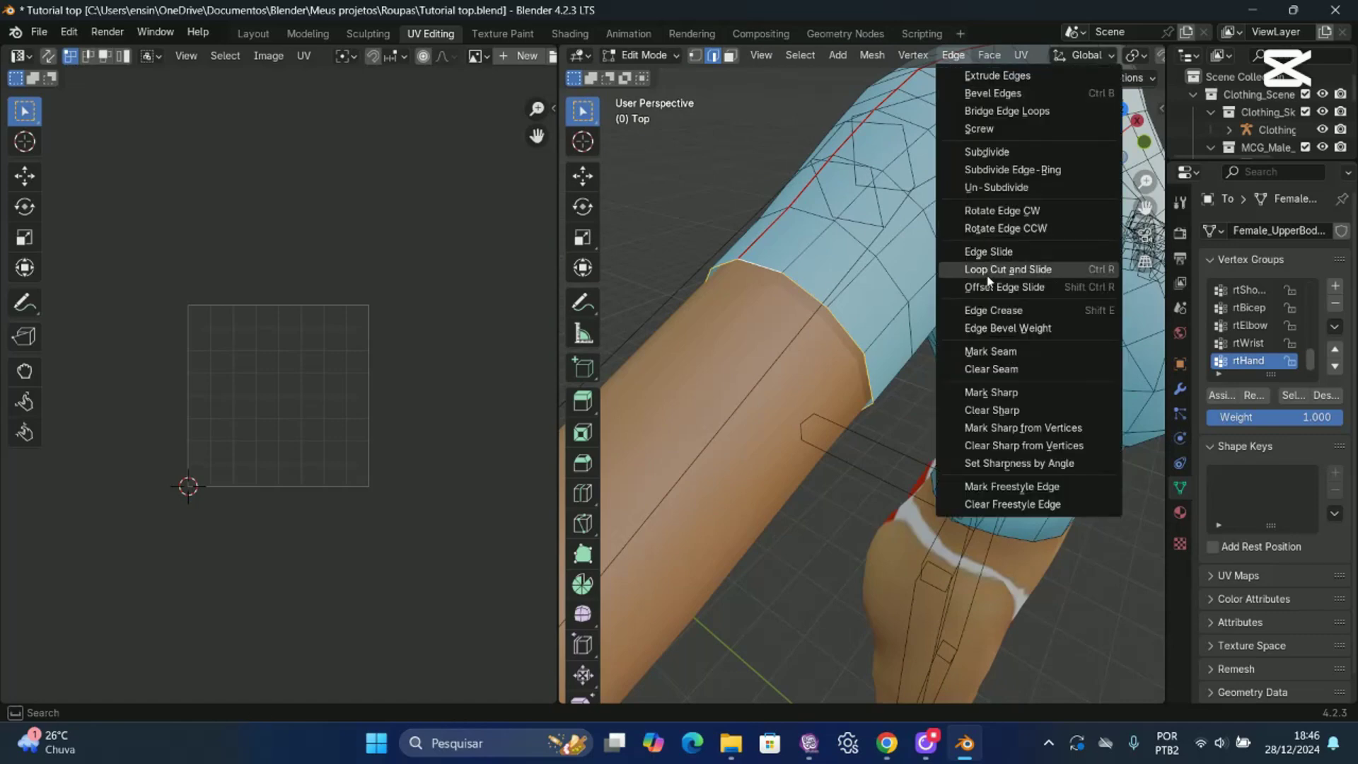
left_click(985, 346)
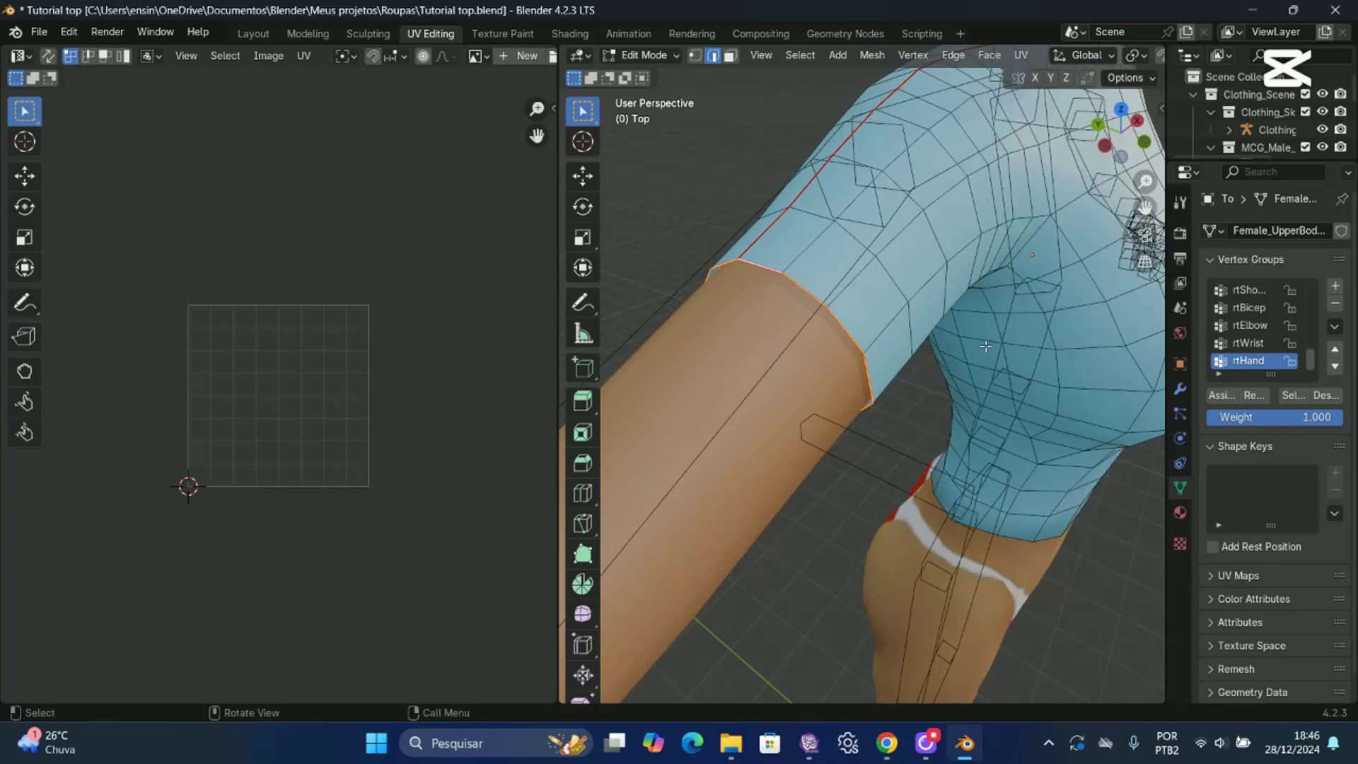
Mark the line of edges along the top of the avatar's left sleeve, from neckline to cuff, as a seam.
left_click_drag(1145, 207, 836, 321)
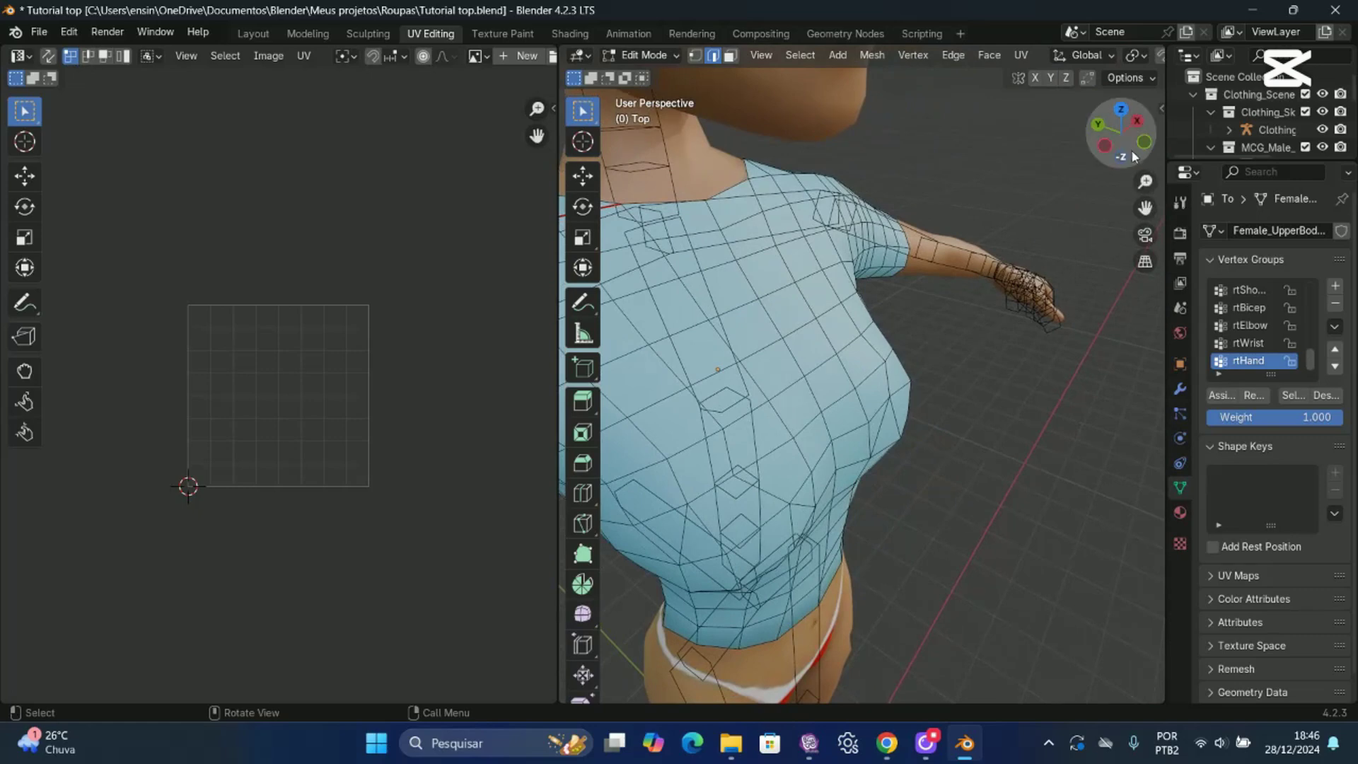
left_click_drag(1136, 154, 967, 164)
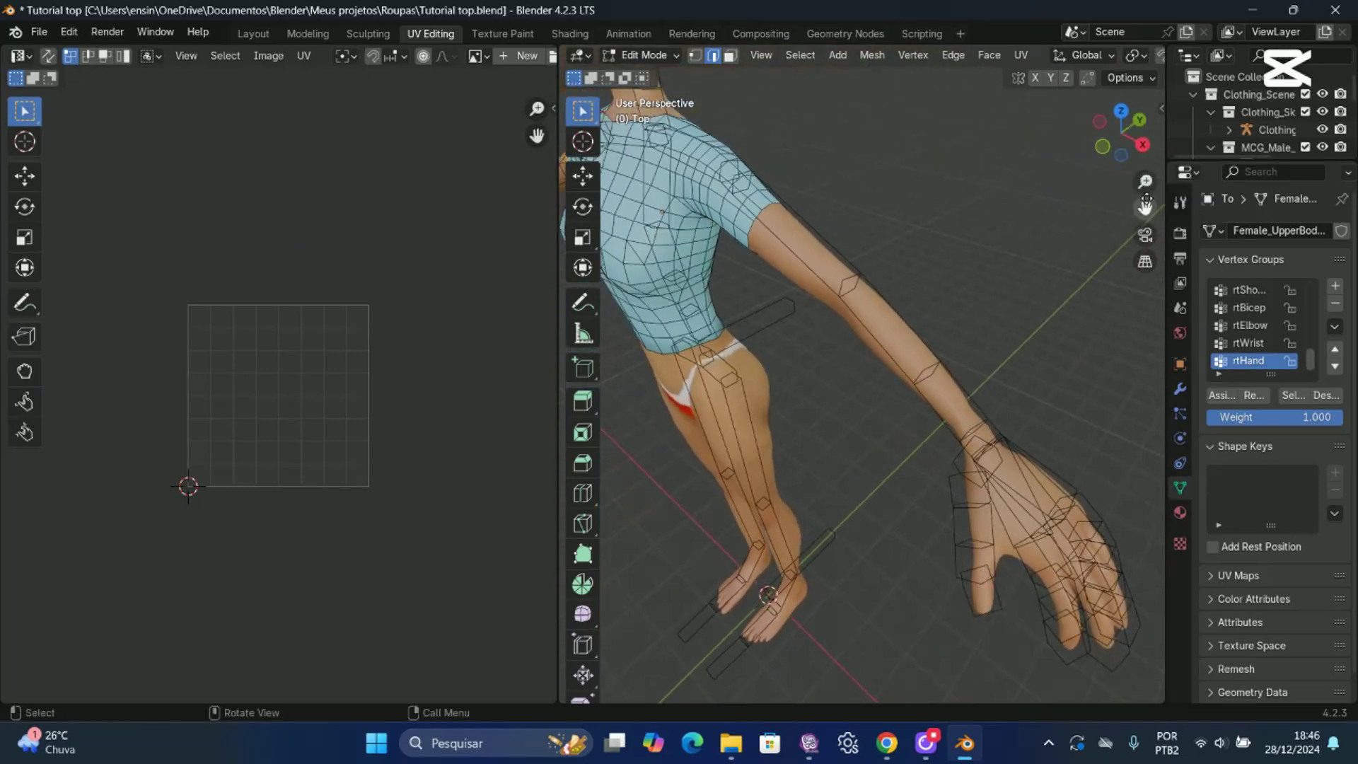
left_click_drag(1146, 200, 1219, 307)
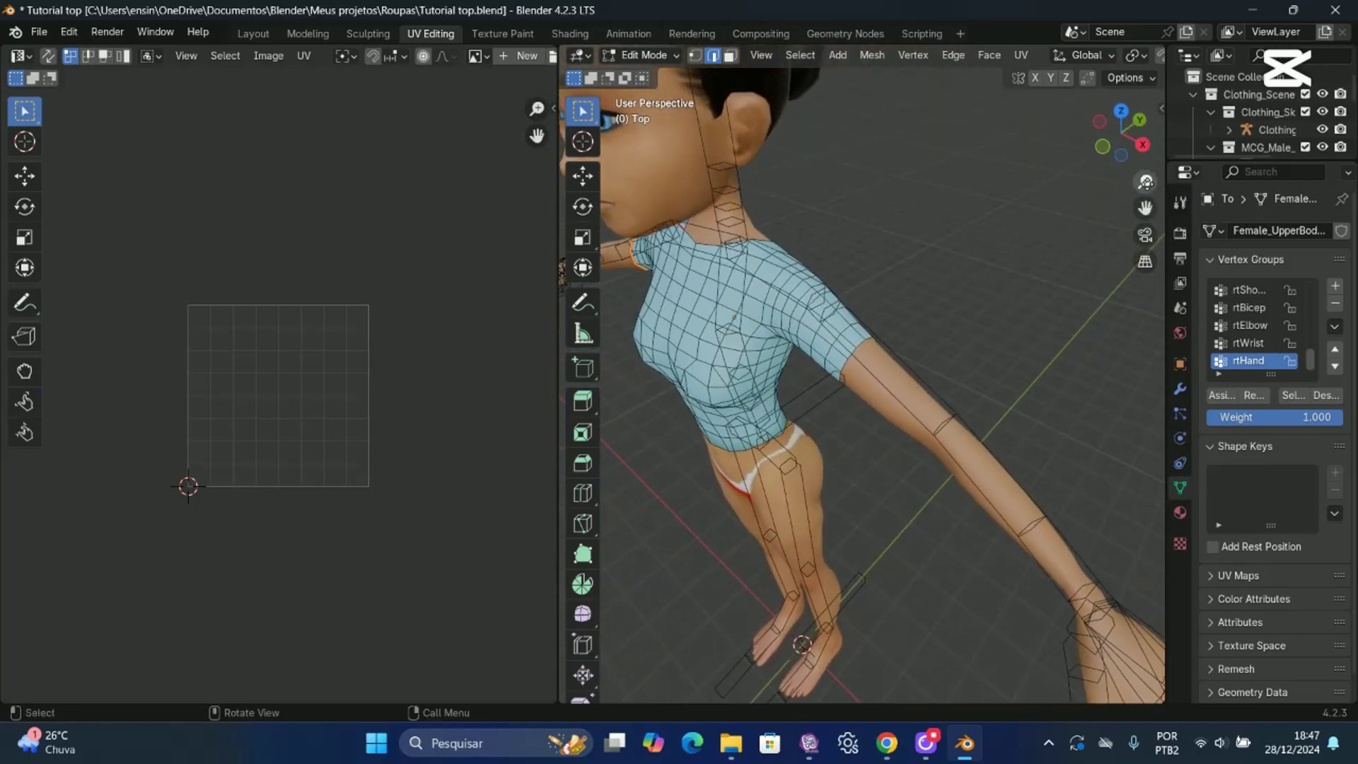
left_click_drag(1146, 183, 1146, 141)
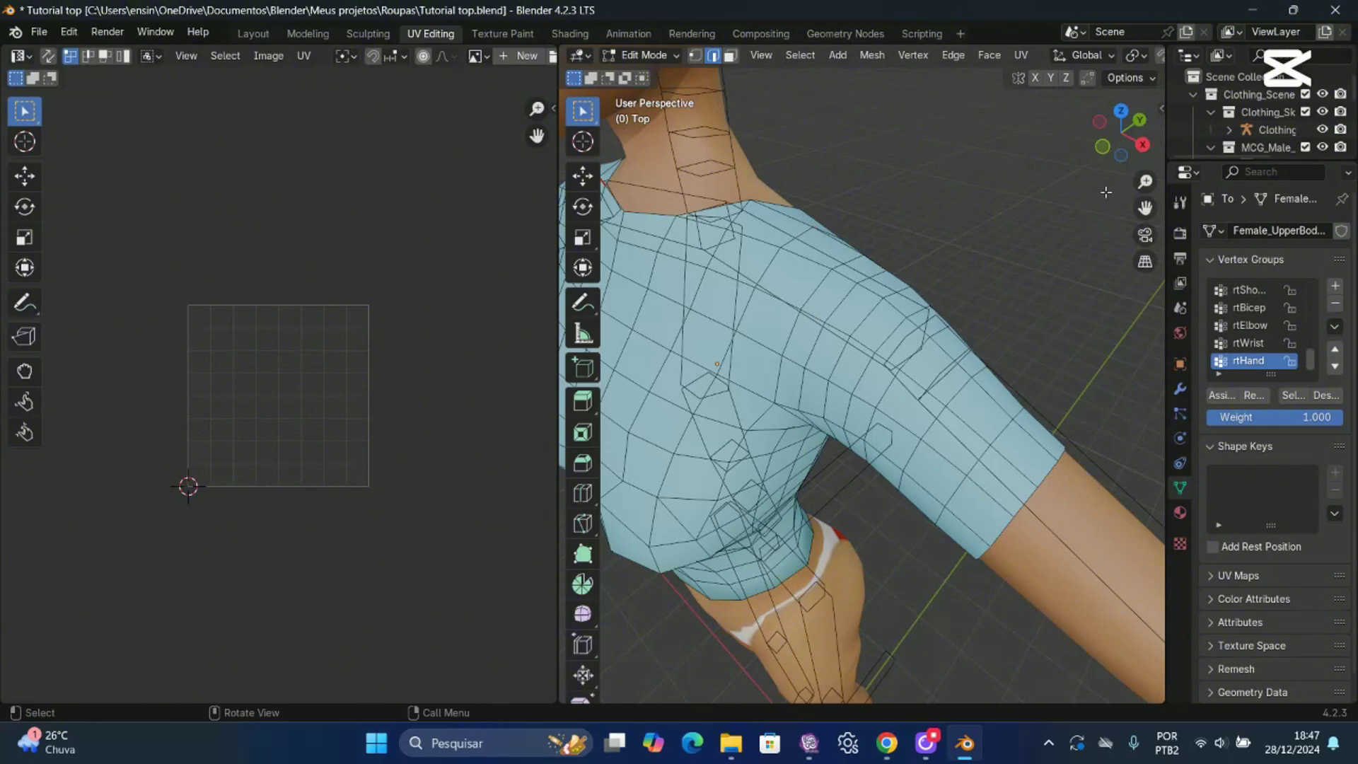
mouse_move(1129, 160)
left_mouse_down()
mouse_move(1116, 165)
mouse_move(1145, 171)
mouse_move(1145, 157)
left_mouse_up()
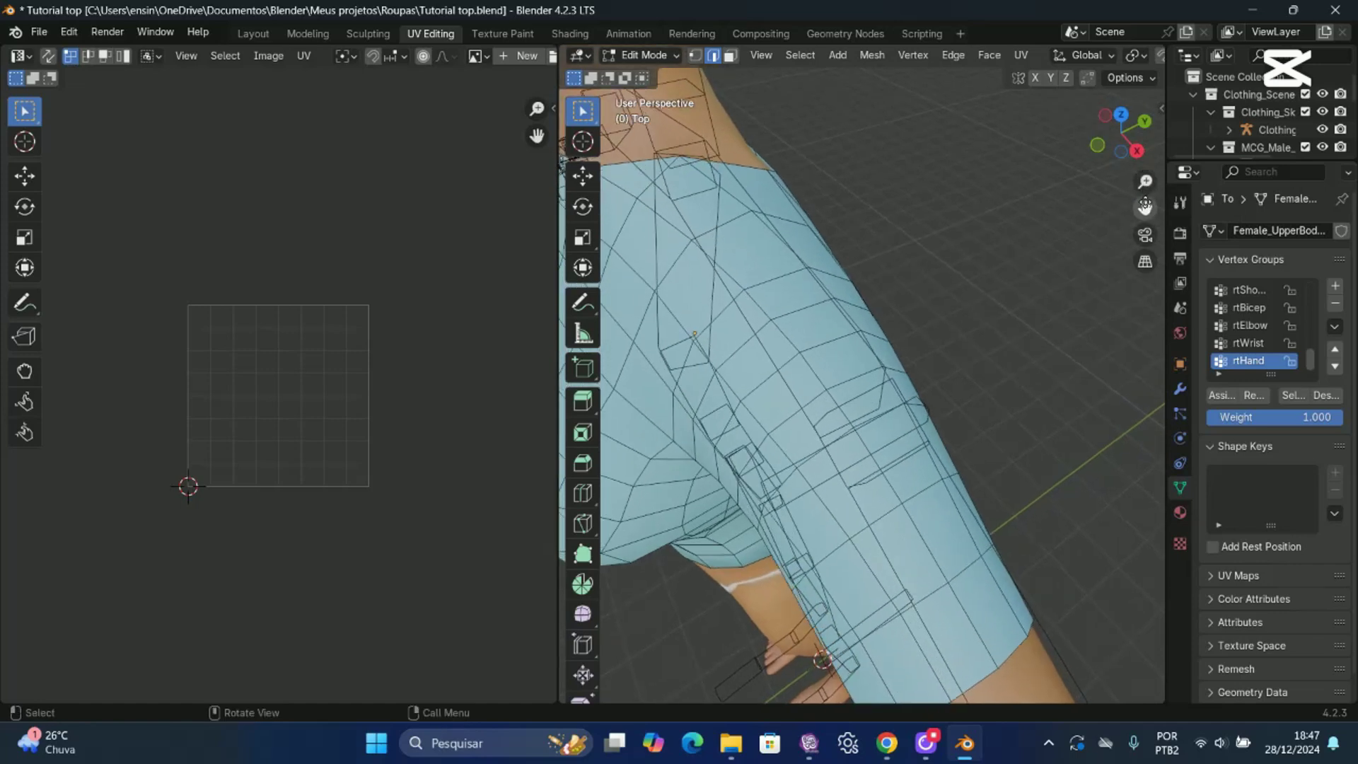
left_click_drag(1145, 208, 934, 396)
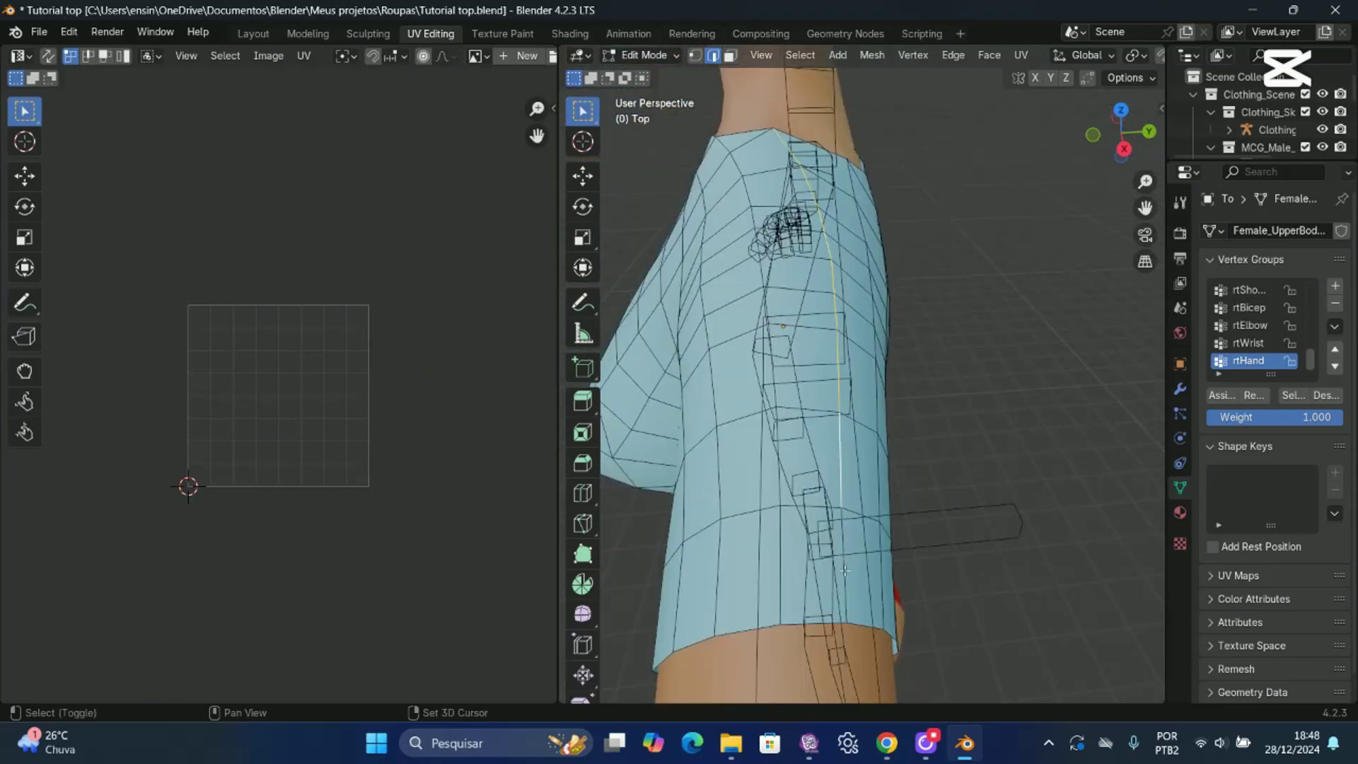
left_click(846, 571, "shift")
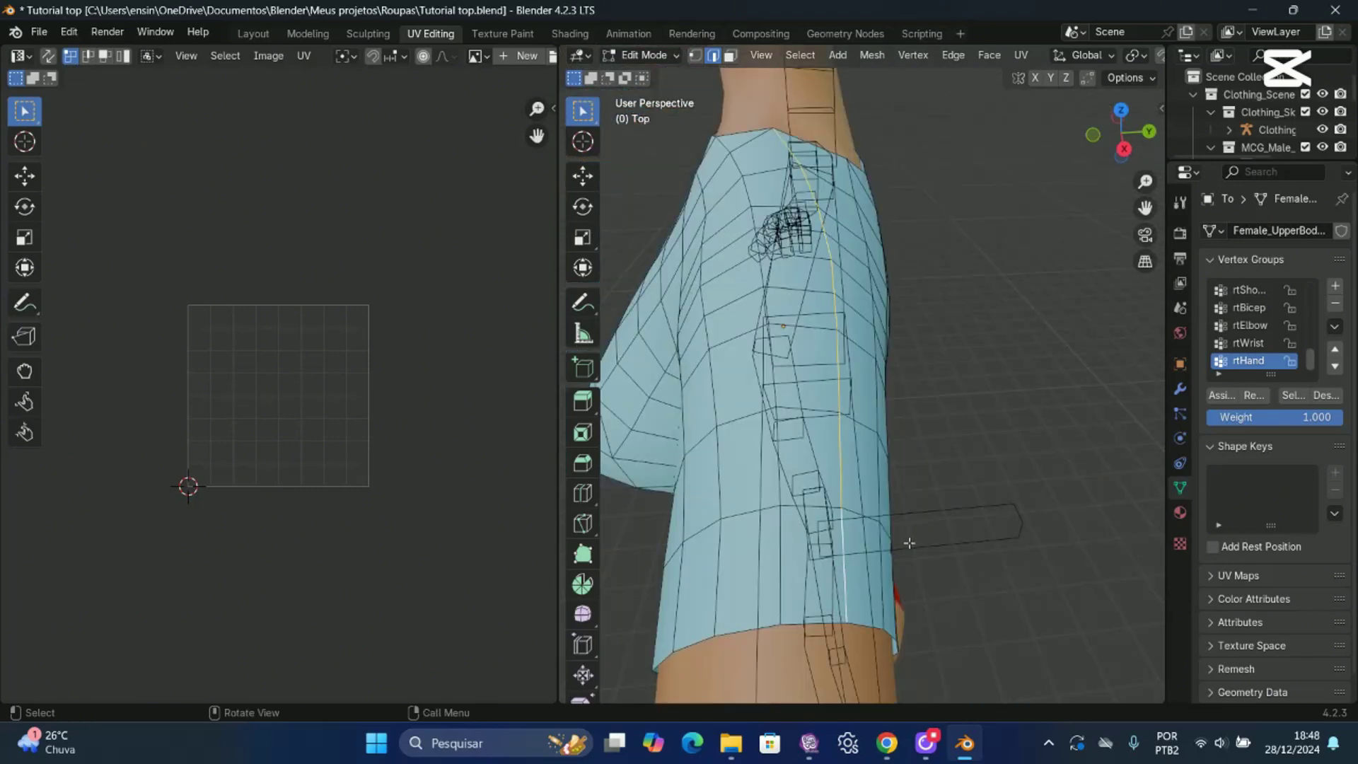
left_click(957, 60)
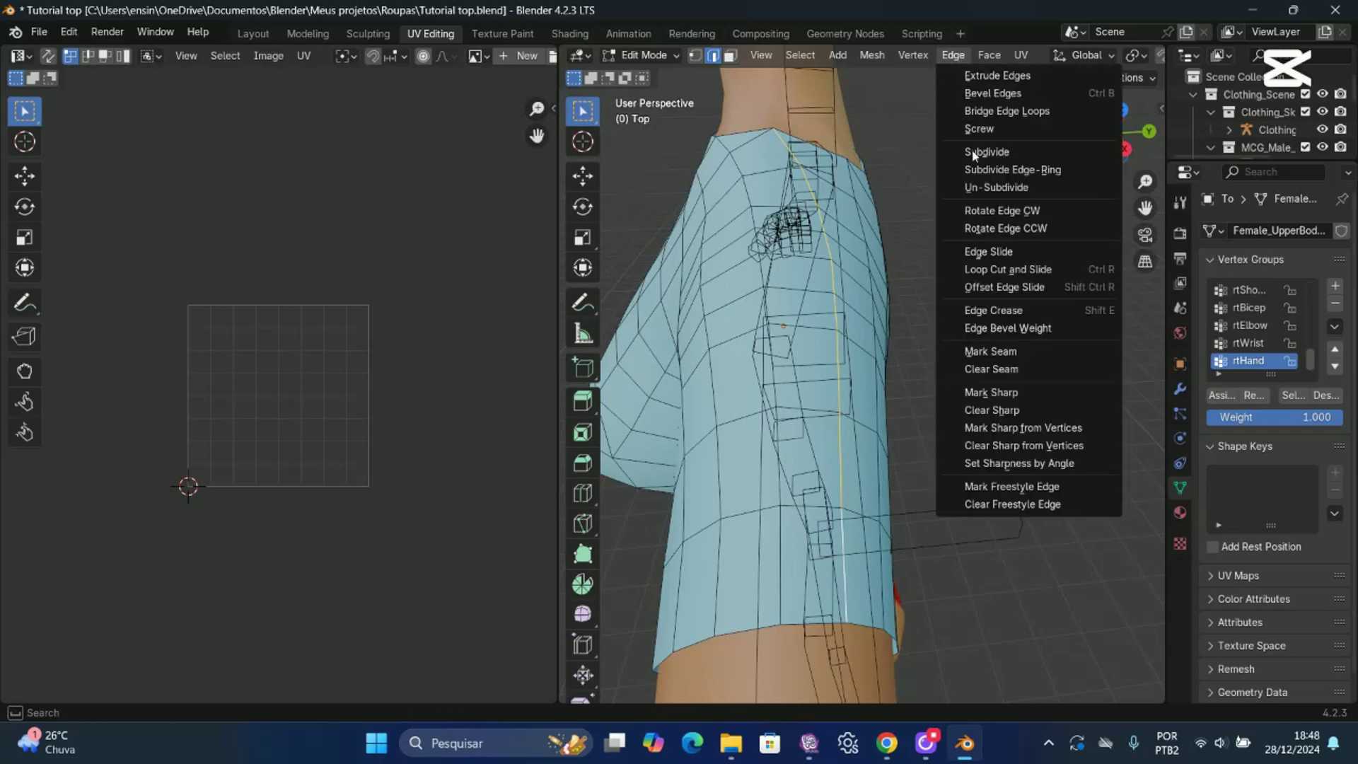
left_click(978, 351)
Mark the edge loop around the cuff of the left sleeve as a seam.
middle_click_drag(1057, 240, 890, 287)
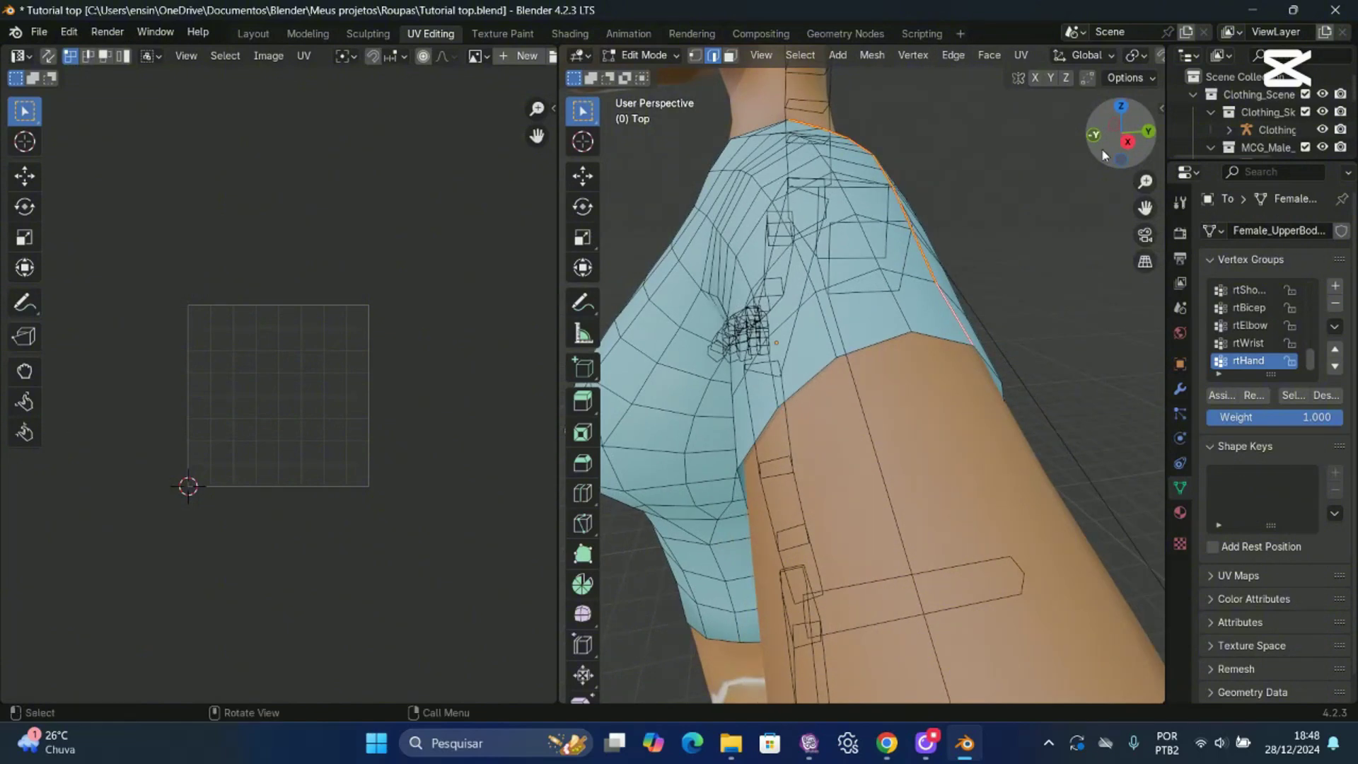
key("alt+a")
left_click(879, 343, "alt")
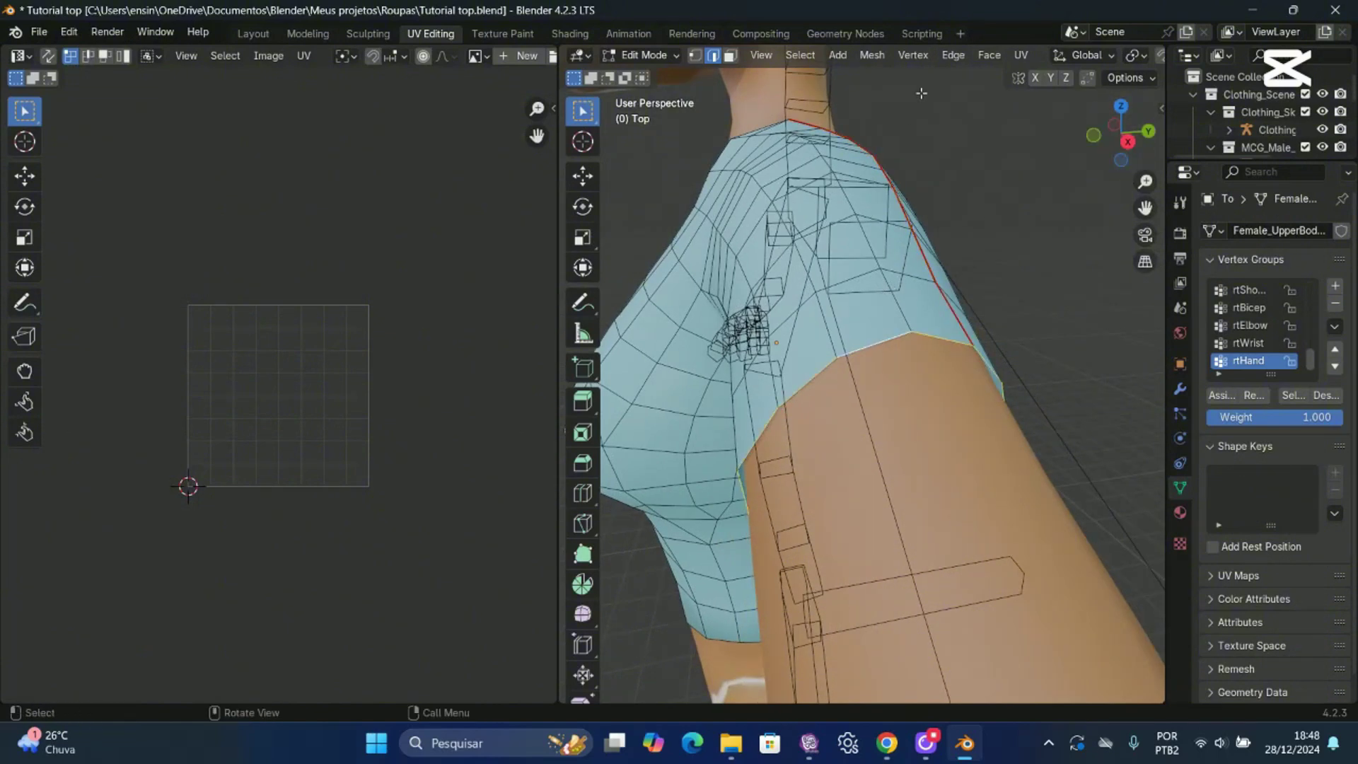
left_click(953, 56)
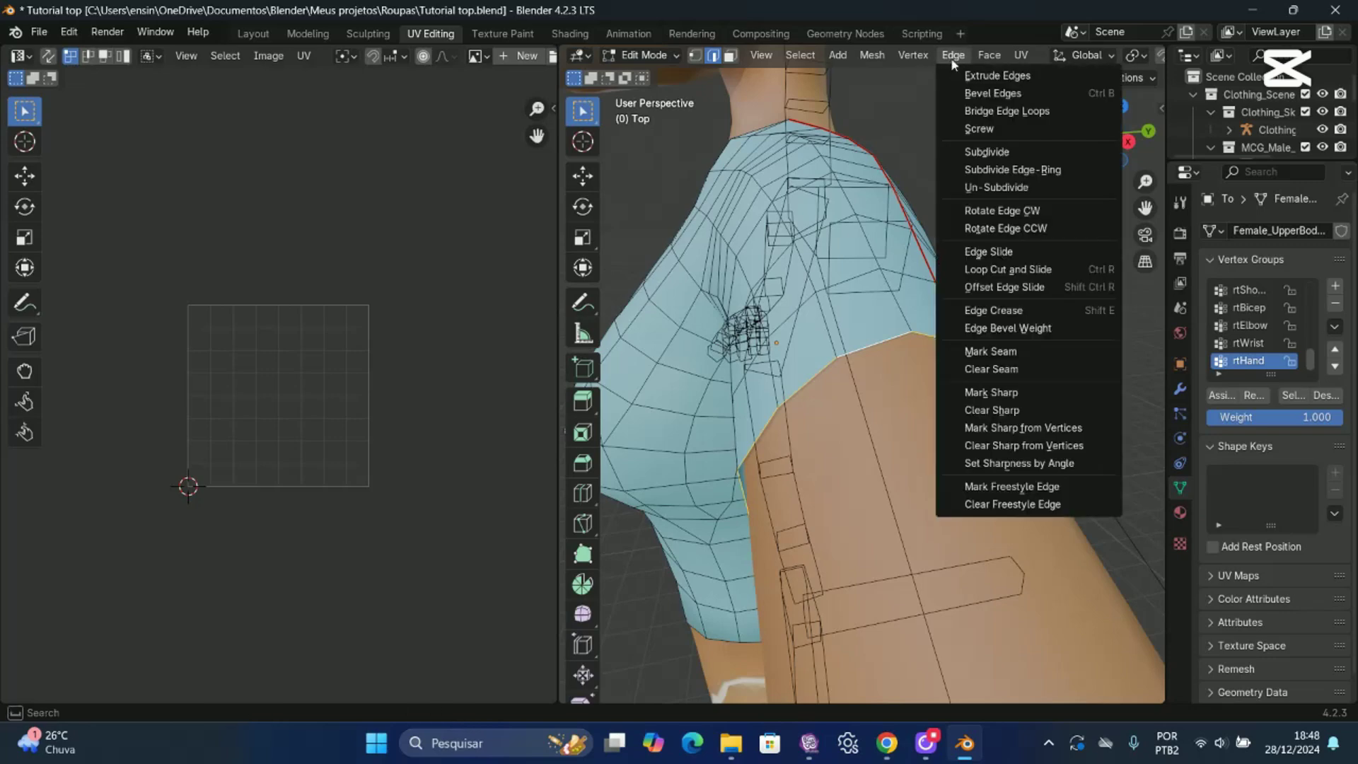
left_click(997, 349)
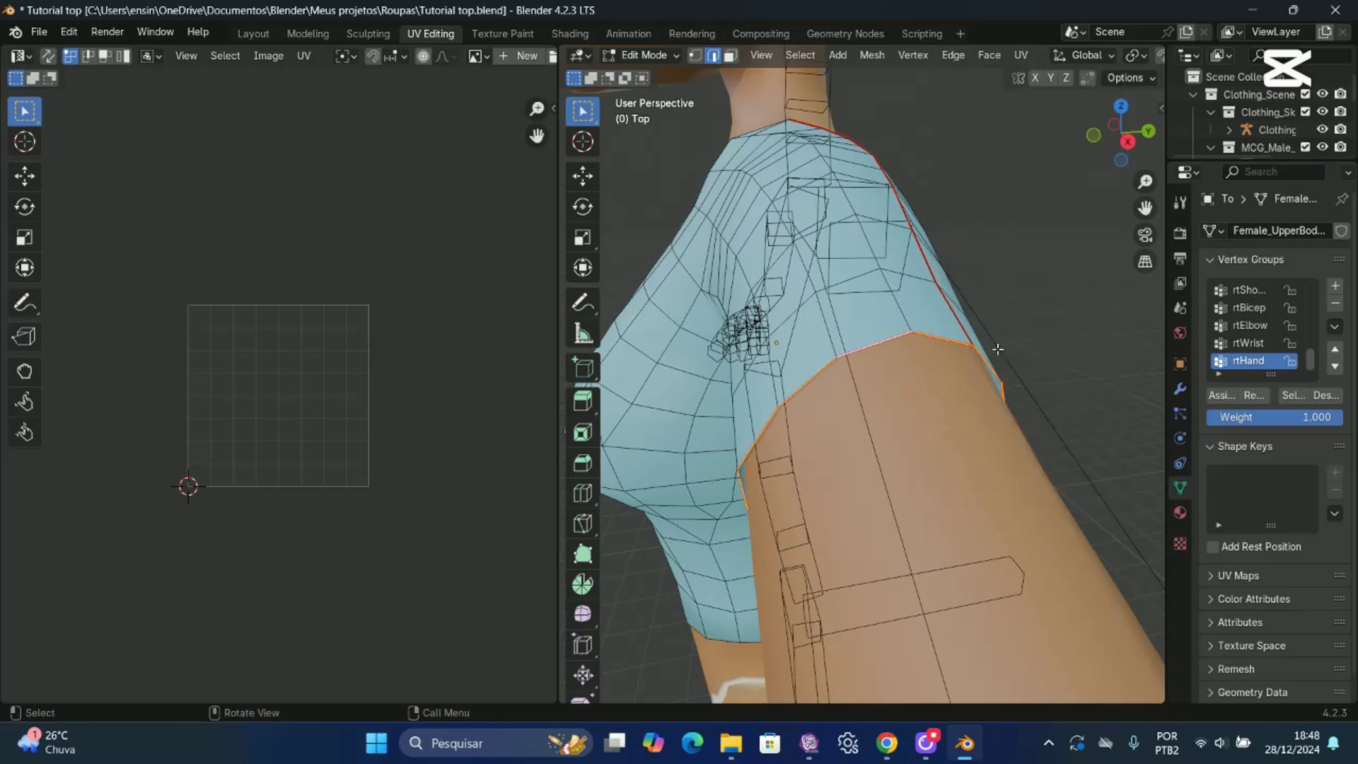
Mark the edge loop around the Top's neckline as a seam.
left_click_drag(1122, 131, 1115, 157)
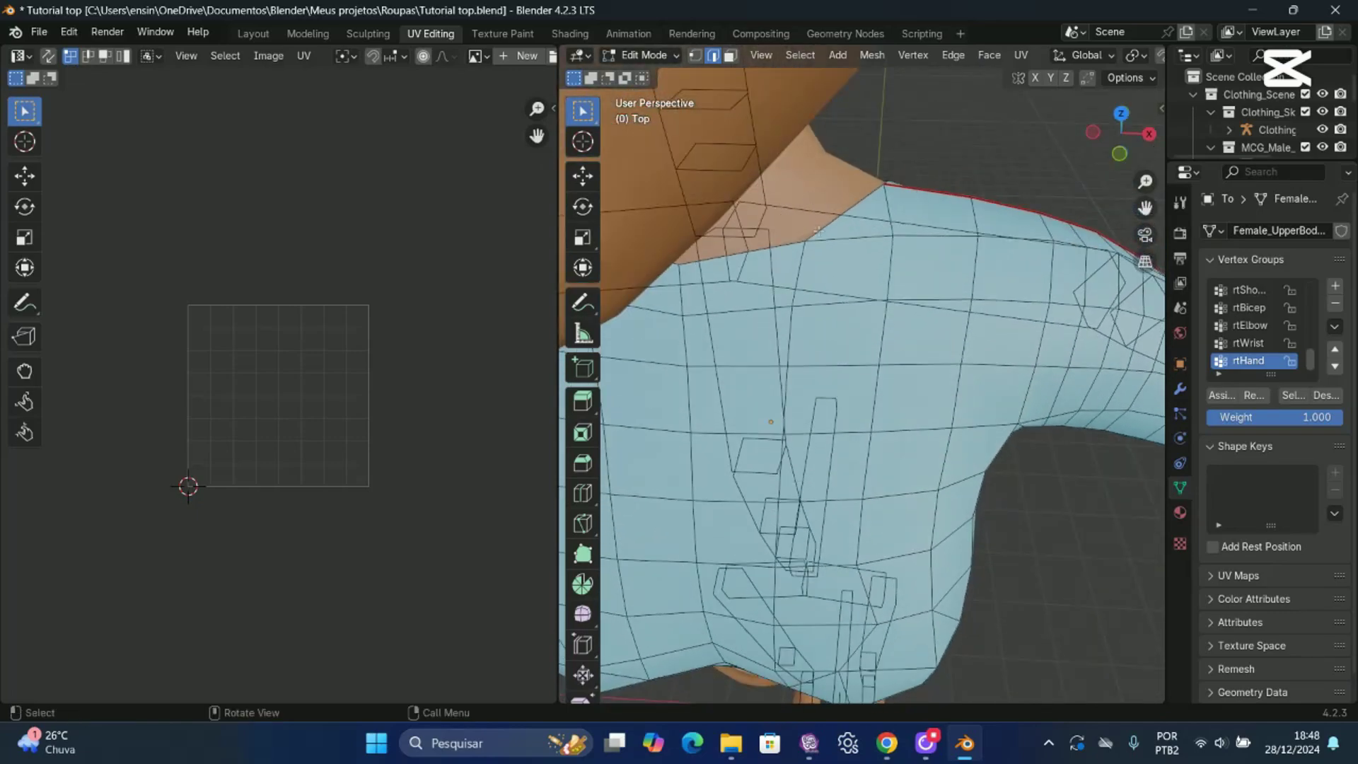
mouse_move(1098, 142)
left_mouse_down()
mouse_move(1068, 128)
mouse_move(1142, 155)
mouse_move(1160, 127)
mouse_move(1117, 141)
left_mouse_up()
left_click(953, 55)
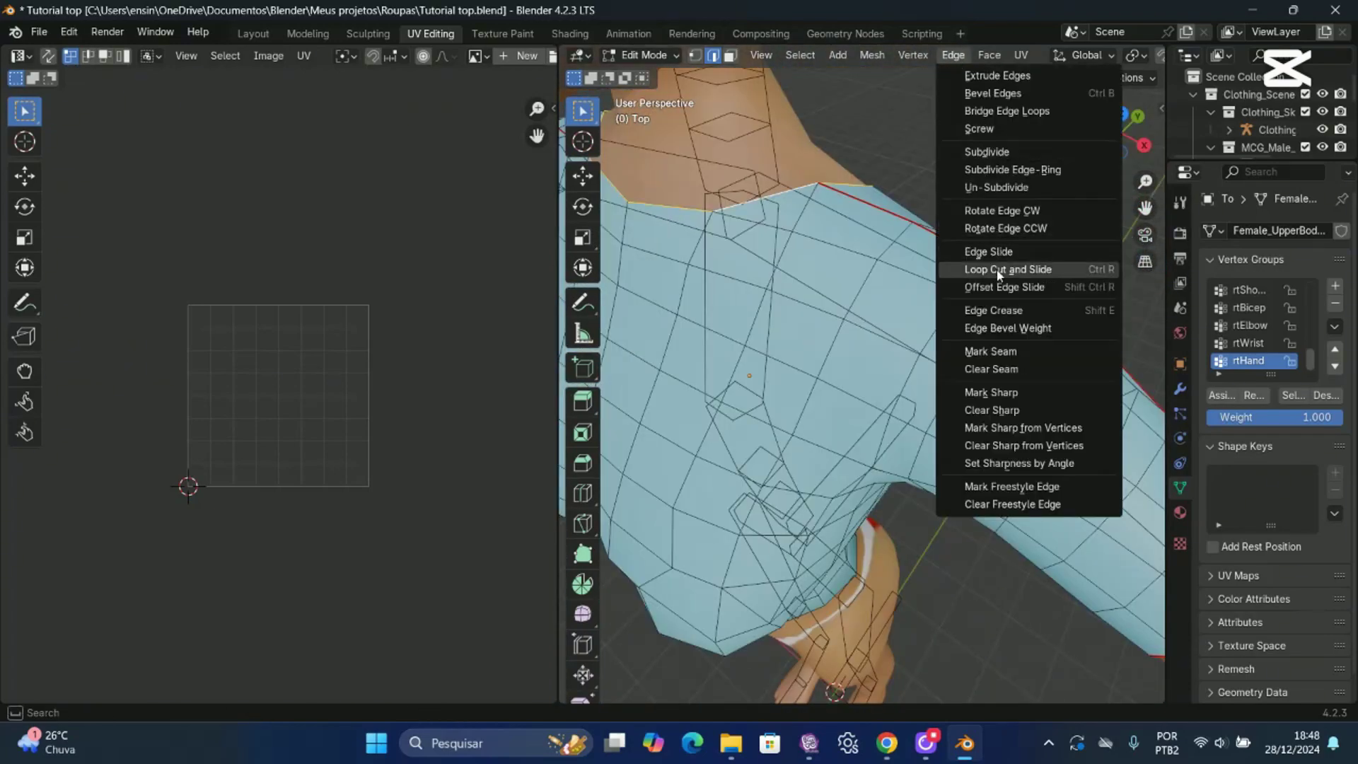
left_click(992, 351)
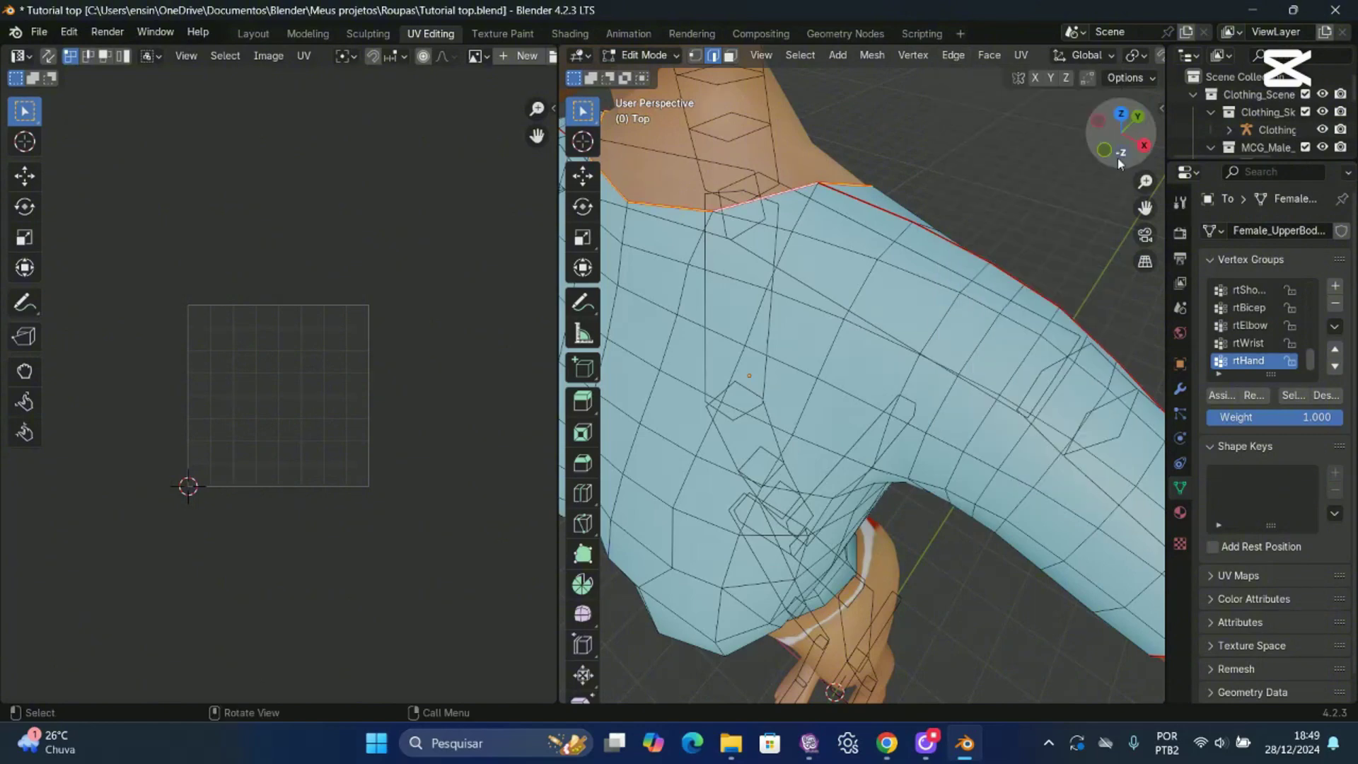
Mark the edge loop around the Top's bottom hem as a seam.
mouse_move(1121, 138)
left_mouse_down()
mouse_move(1103, 142)
mouse_move(1119, 148)
left_mouse_up()
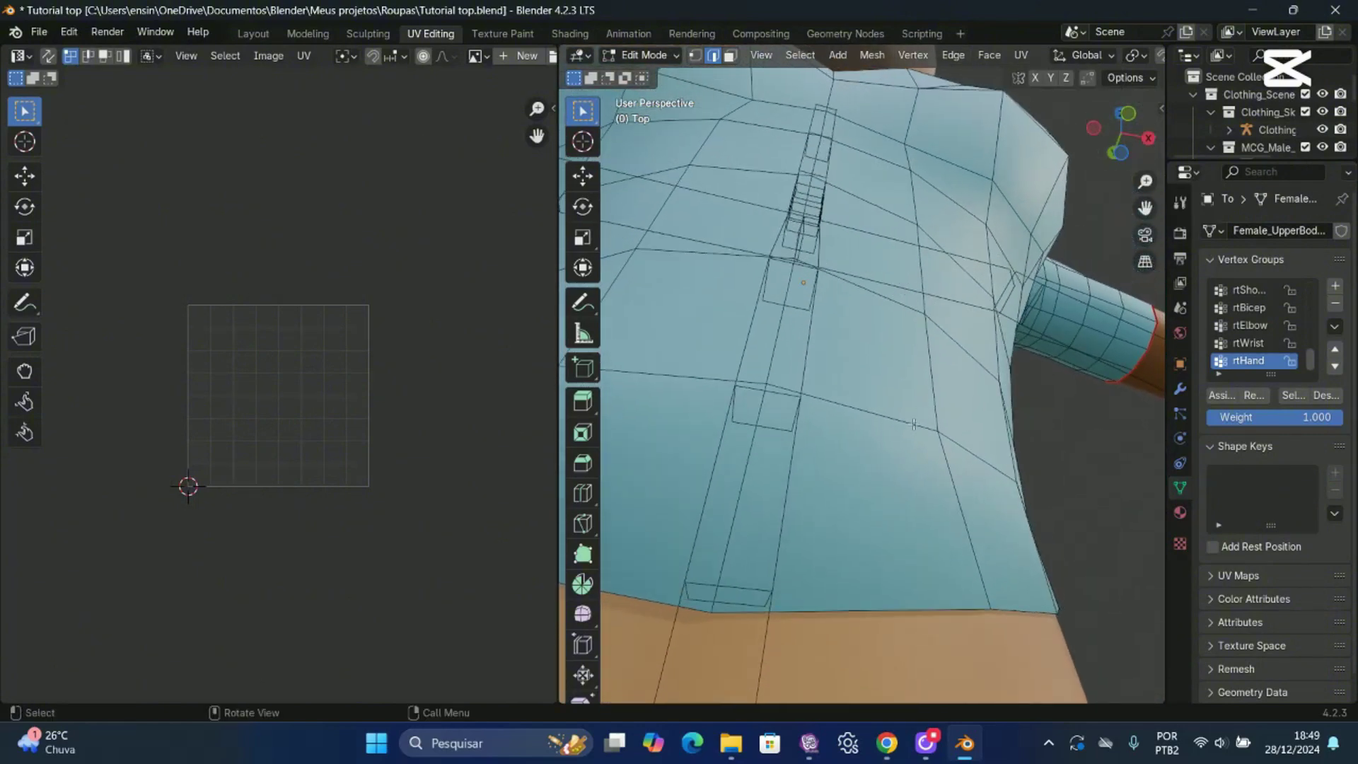
left_click(953, 54)
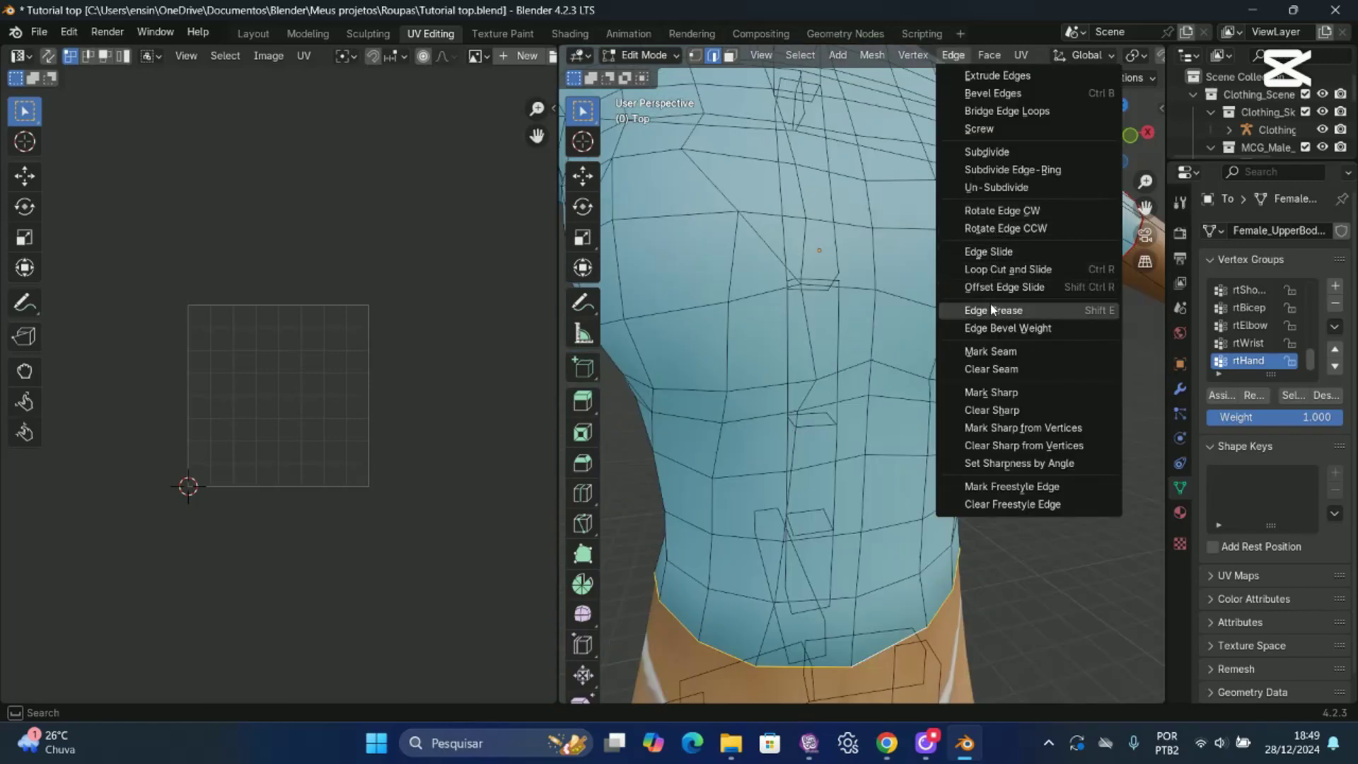
left_click(990, 351)
Clear the seam from the line of edges along the top of the avatar's right sleeve.
middle_click_drag(990, 351, 738, 471)
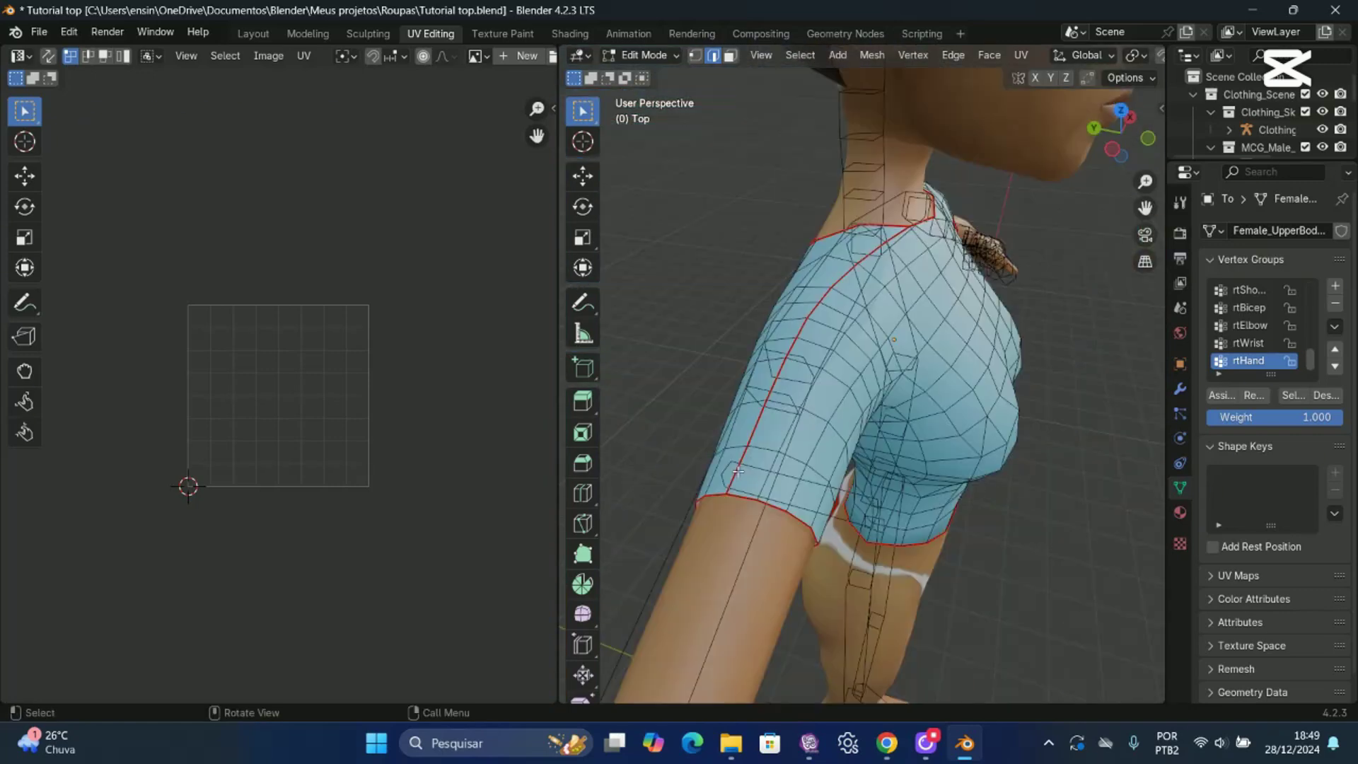
left_click(736, 480)
left_click(918, 223)
left_click(732, 481)
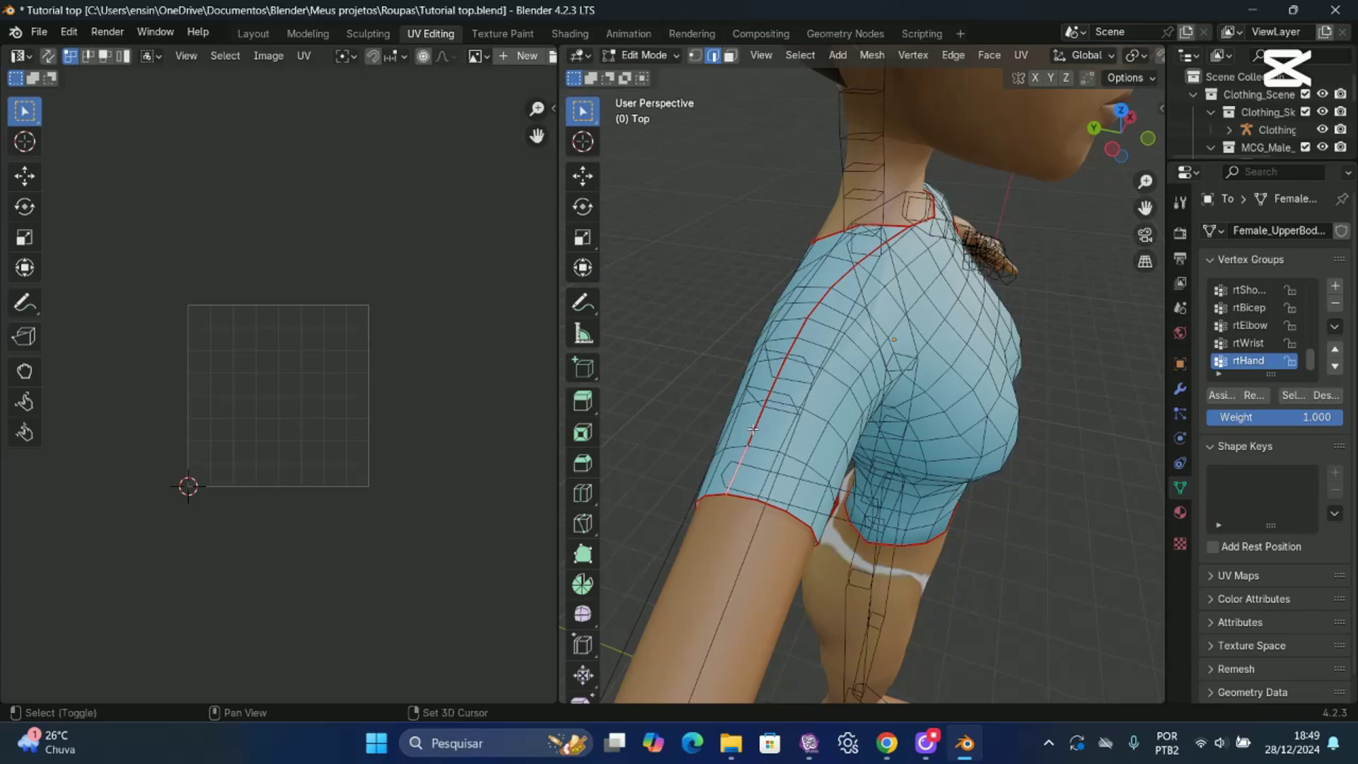
left_click(769, 390, "shift")
left_click(776, 380, "shift")
left_click(795, 343, "shift")
left_click(802, 328, "shift")
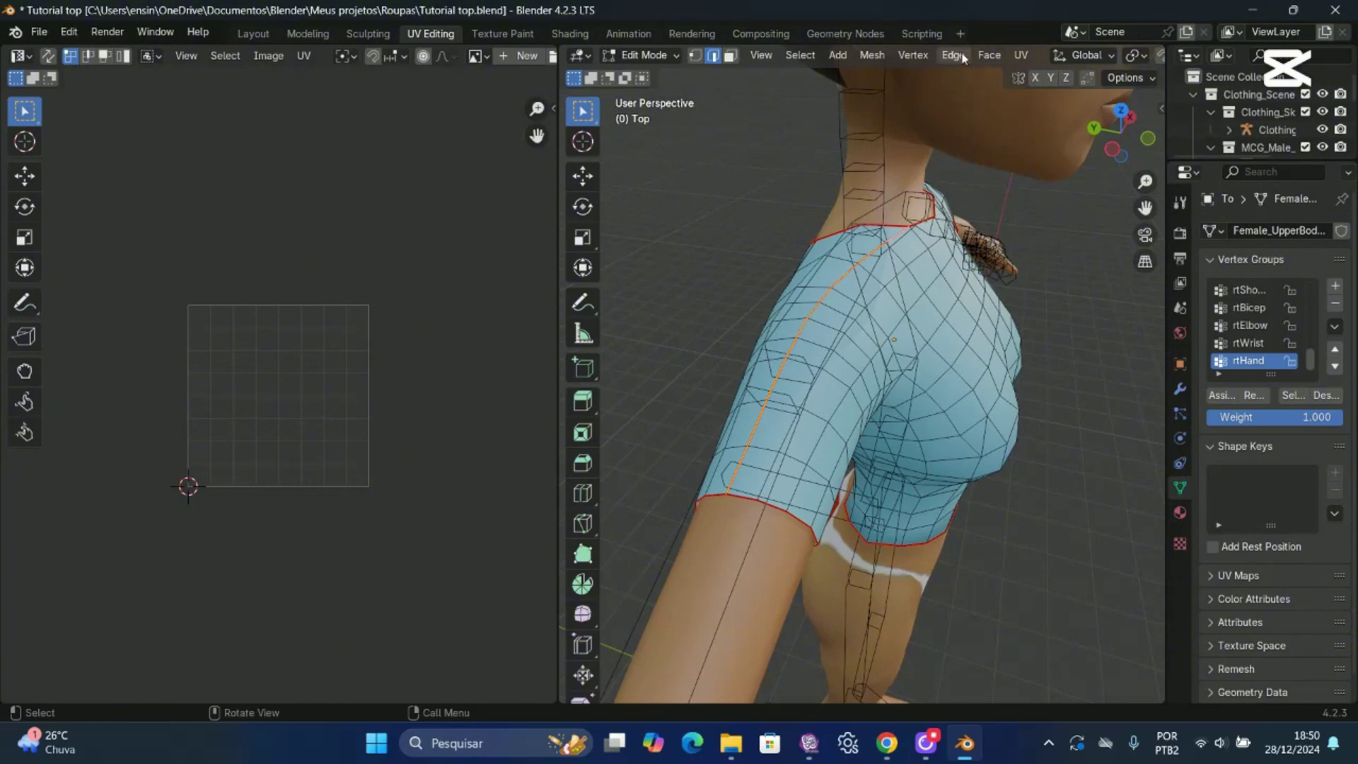
left_click(955, 56)
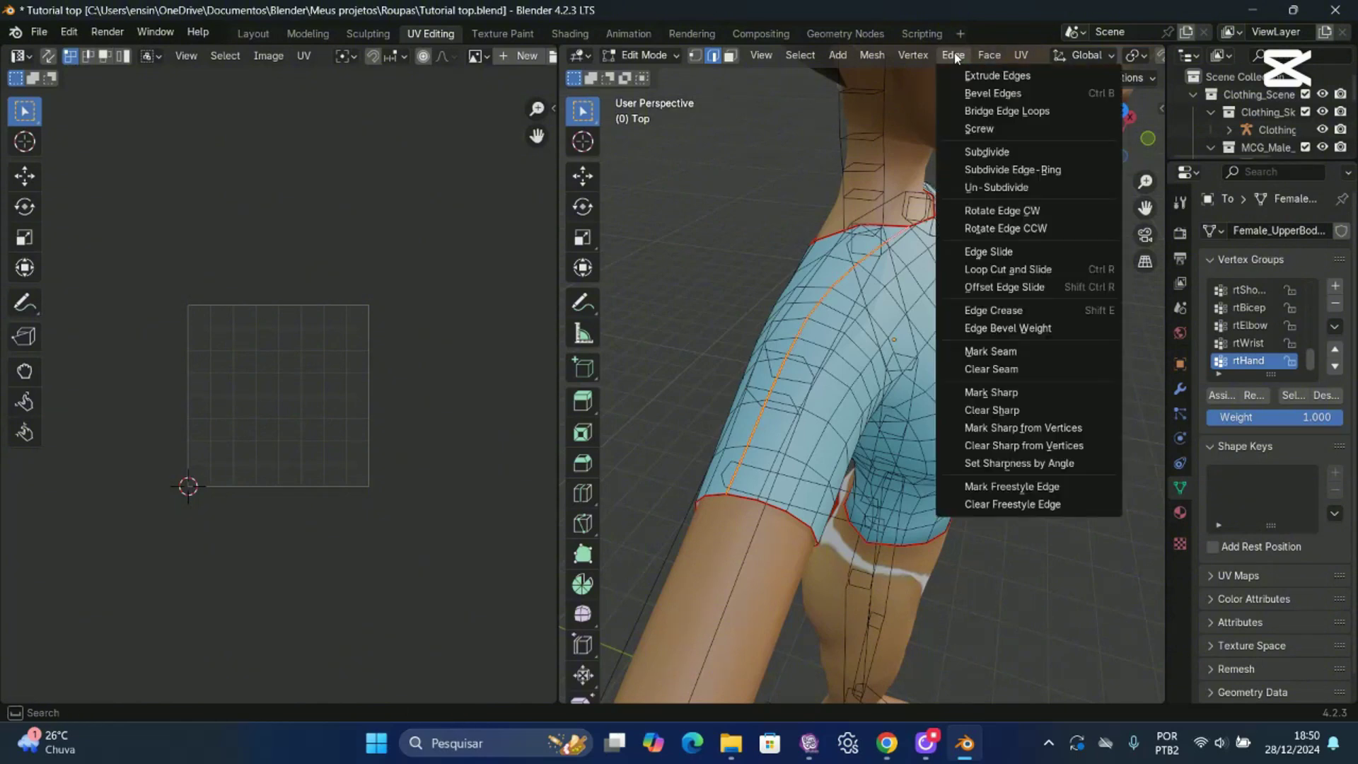
left_click(1005, 369)
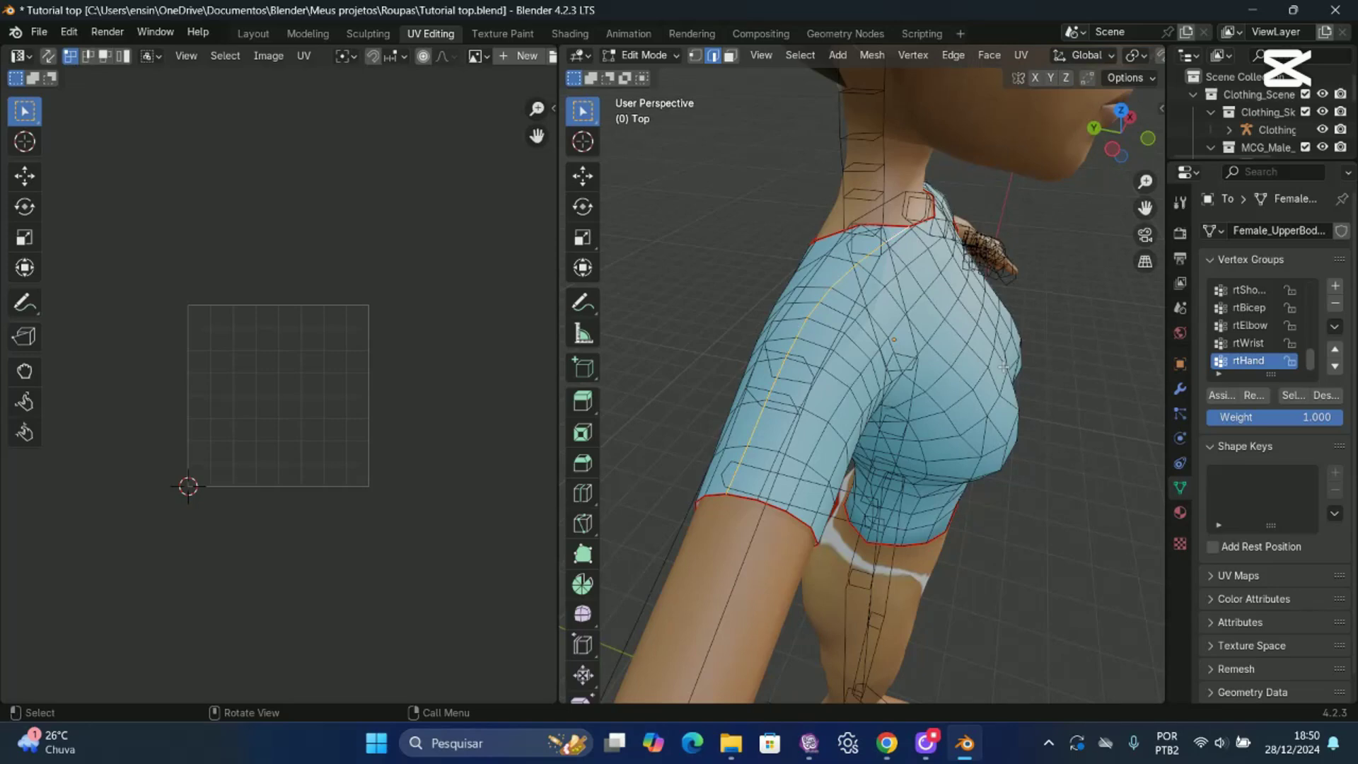
left_click(1064, 365)
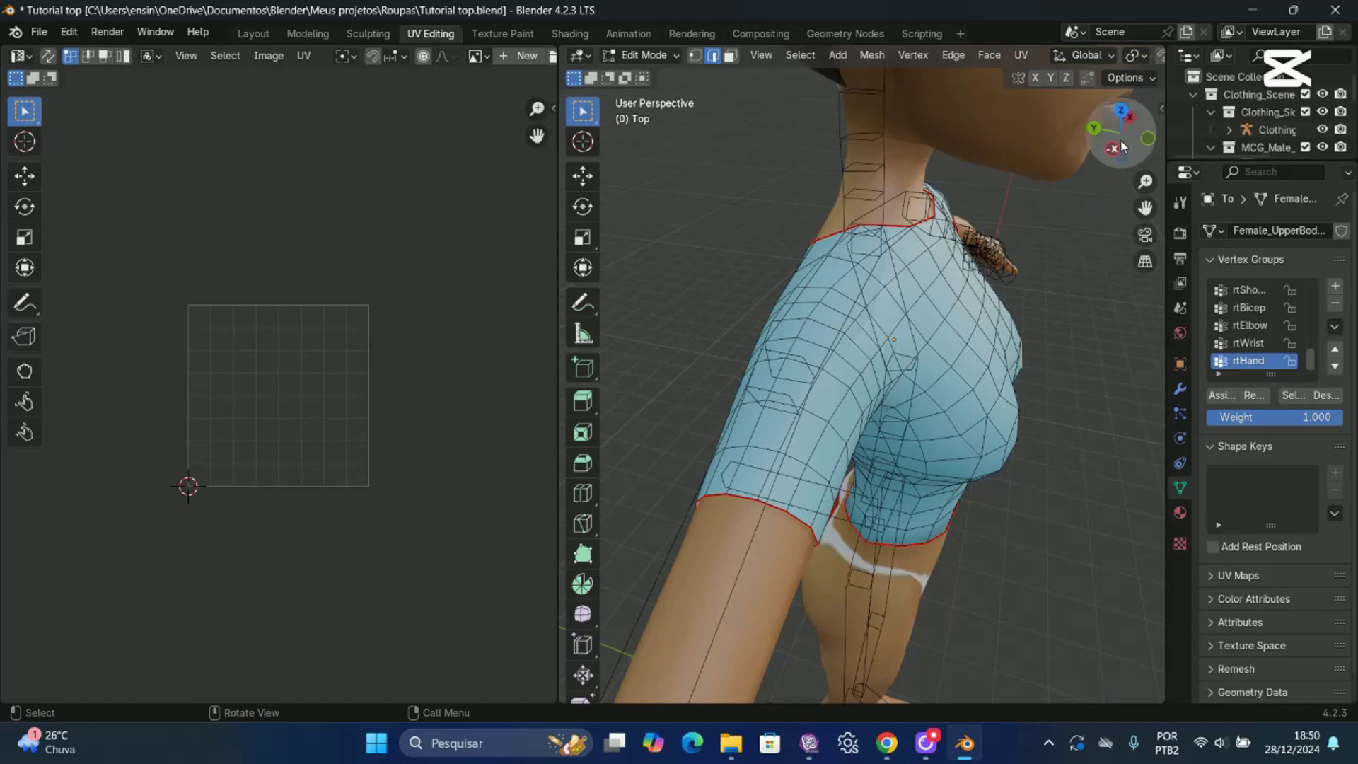
Mark a new line of edges over the avatar's right shoulder and sleeve, from neckline to cuff, as a seam.
mouse_move(1116, 136)
left_mouse_down()
mouse_move(1132, 138)
mouse_move(1116, 137)
left_mouse_up()
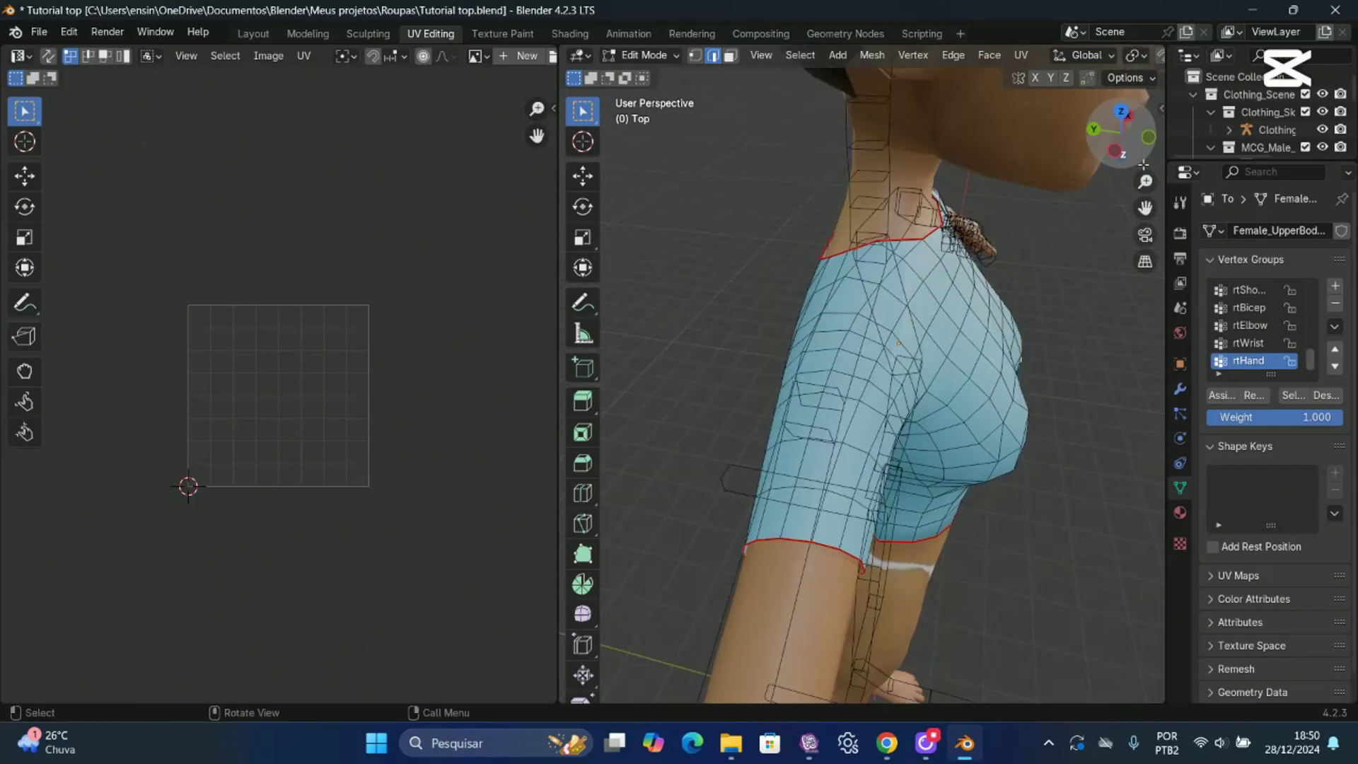
left_click_drag(1145, 181, 1145, 150)
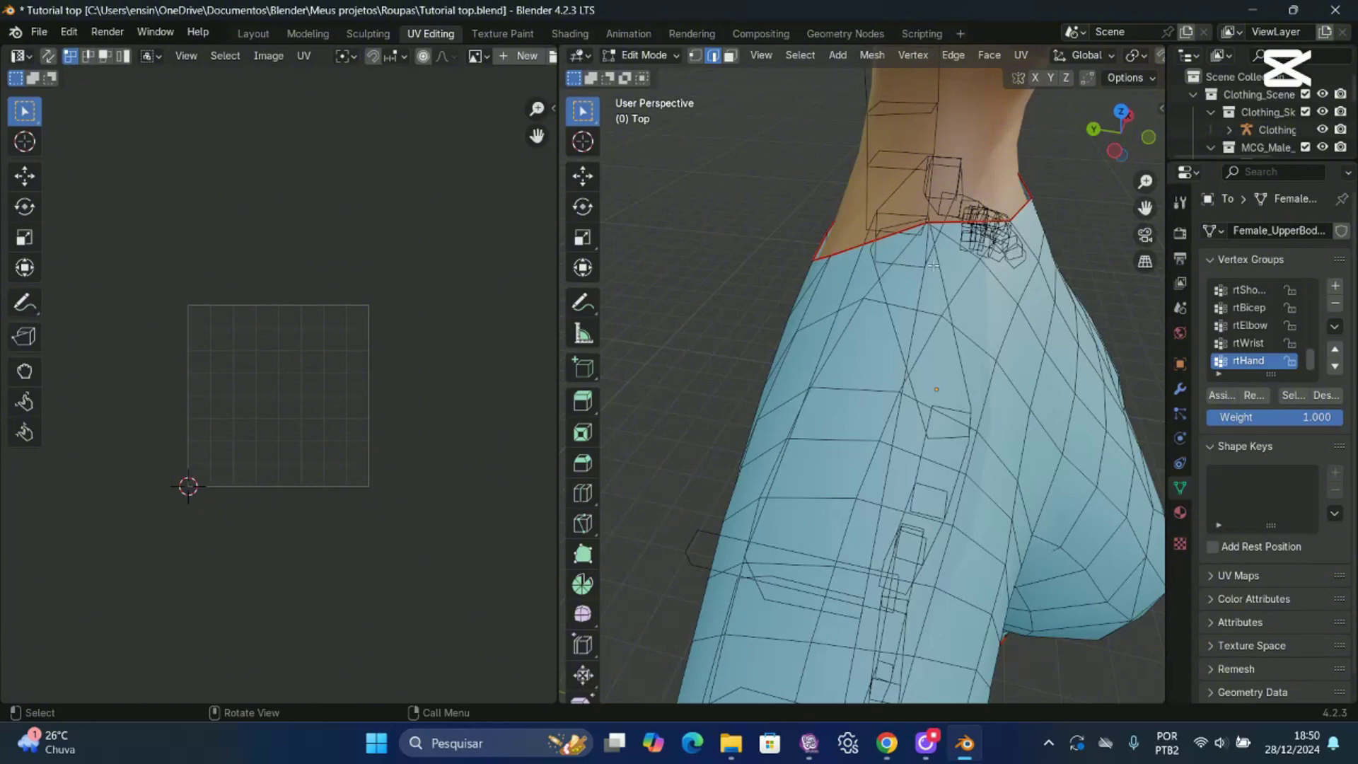
left_click(903, 255)
left_click(852, 327, "shift")
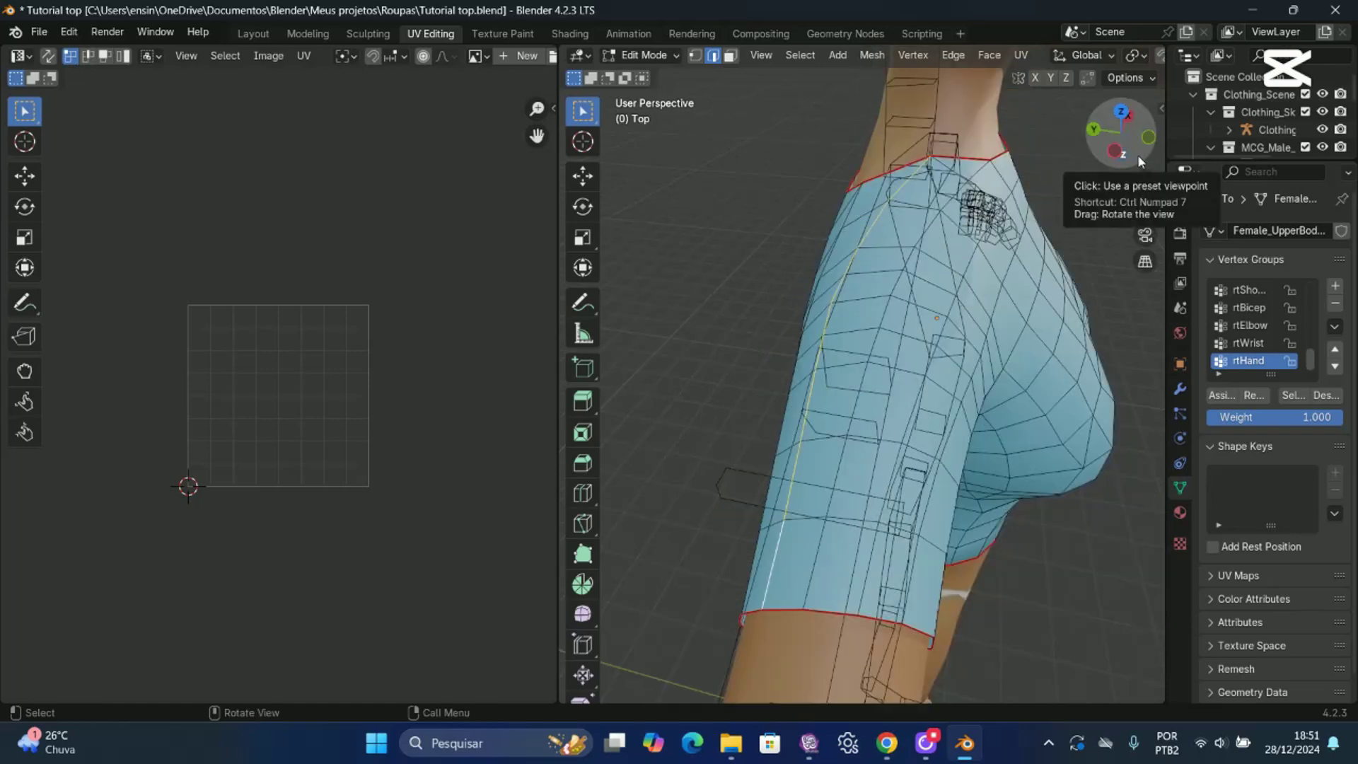
mouse_move(1137, 155)
left_mouse_down()
mouse_move(1108, 150)
mouse_move(1125, 147)
left_mouse_up()
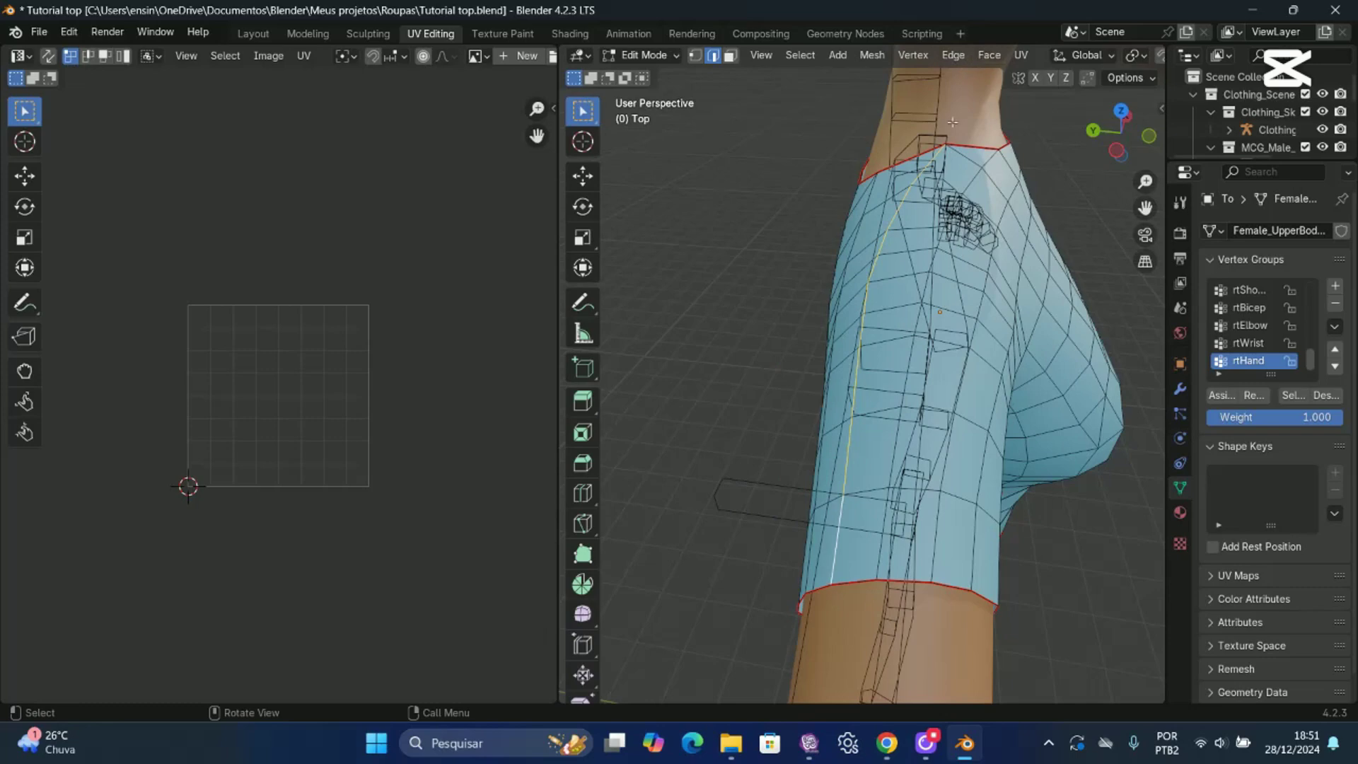
left_click(955, 56)
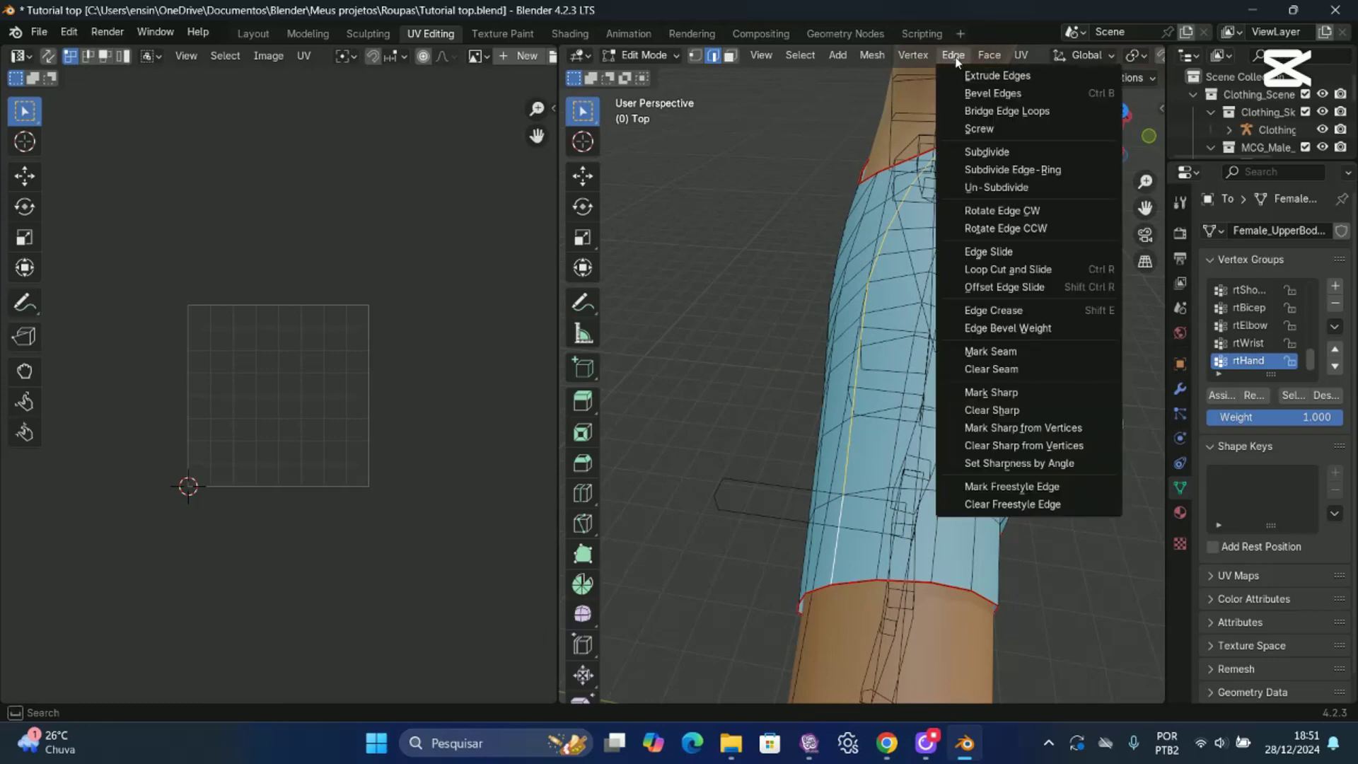
left_click(988, 353)
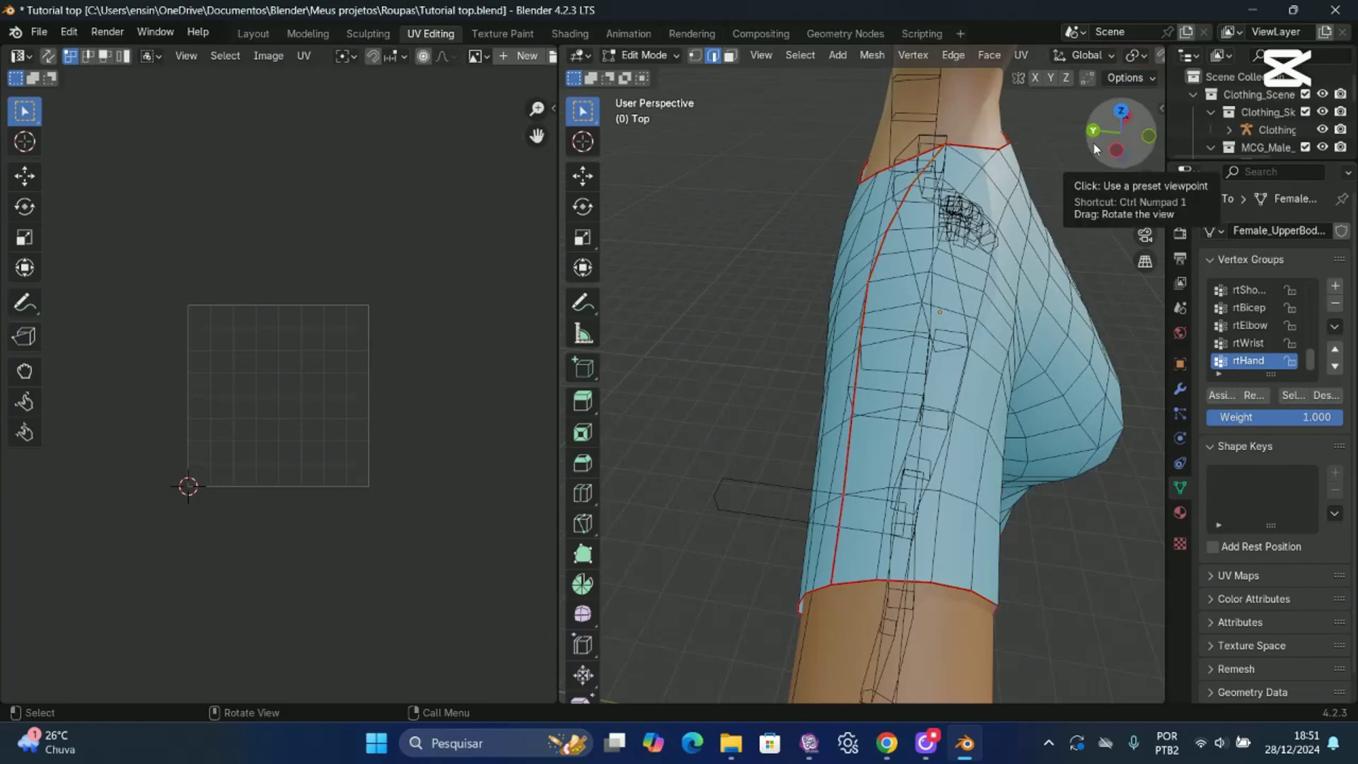
Mark the edges from the underside of the avatar's right cuff through the armpit and down the side to the hem as a seam.
left_click_drag(1105, 145, 1154, 137)
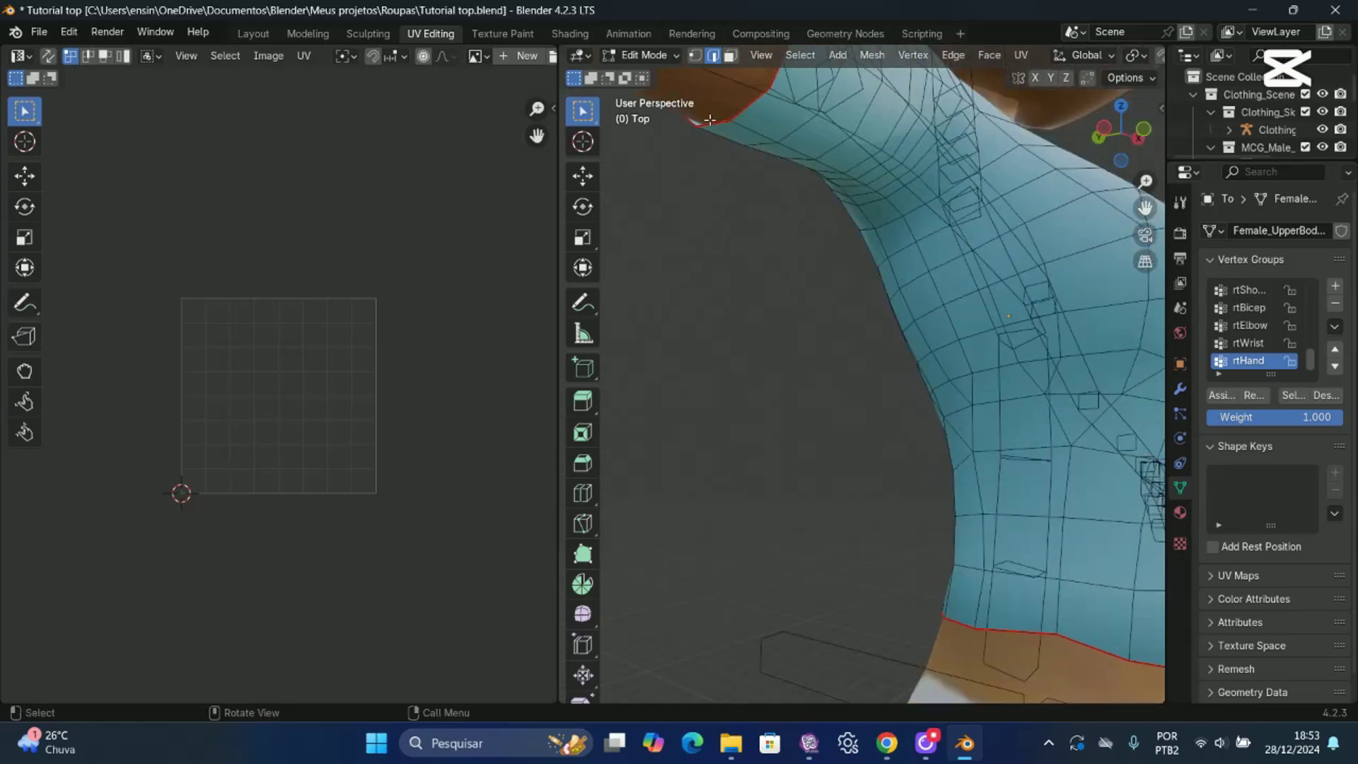
left_click(752, 126)
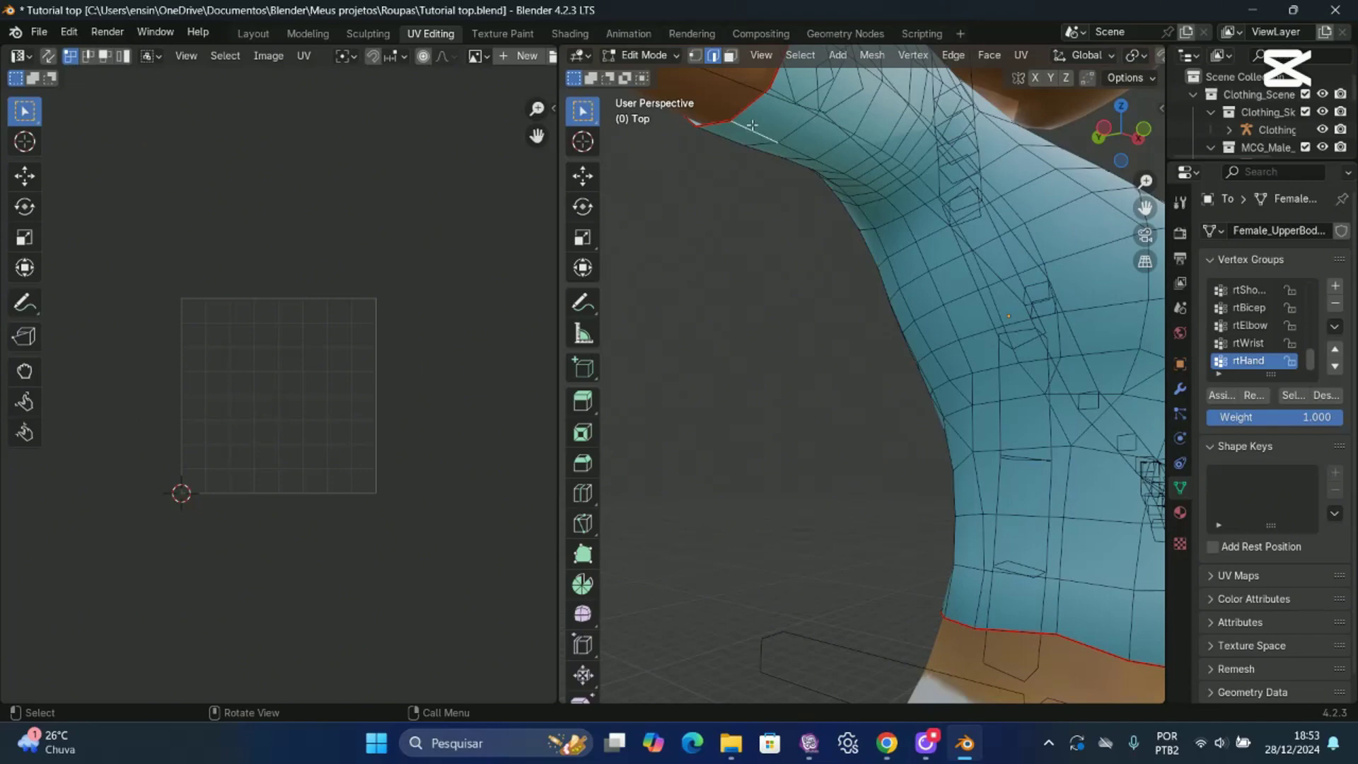
left_click(803, 155, "shift")
left_click(842, 172, "shift")
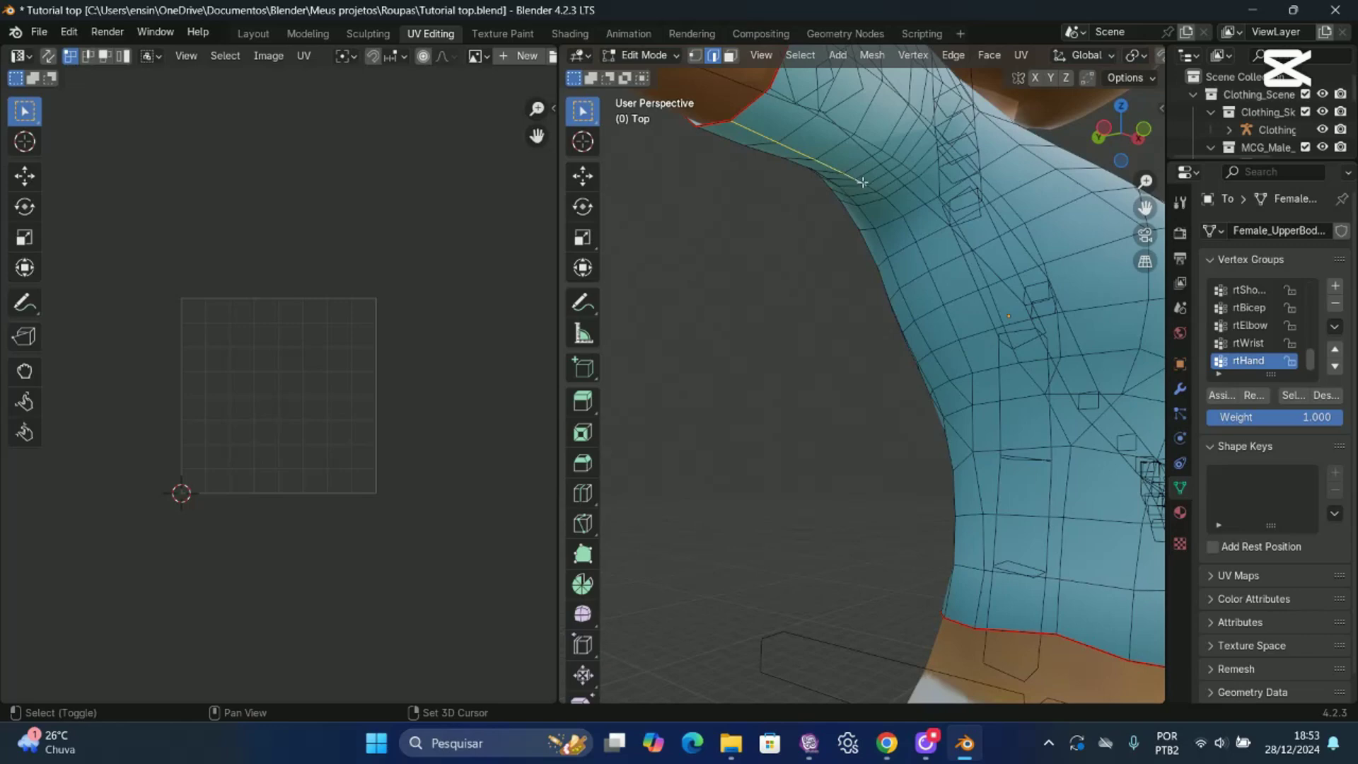
left_click(912, 234, "shift")
left_click(926, 269, "shift")
left_click(938, 298, "shift")
left_click(954, 332, "shift")
left_click(964, 350, "shift")
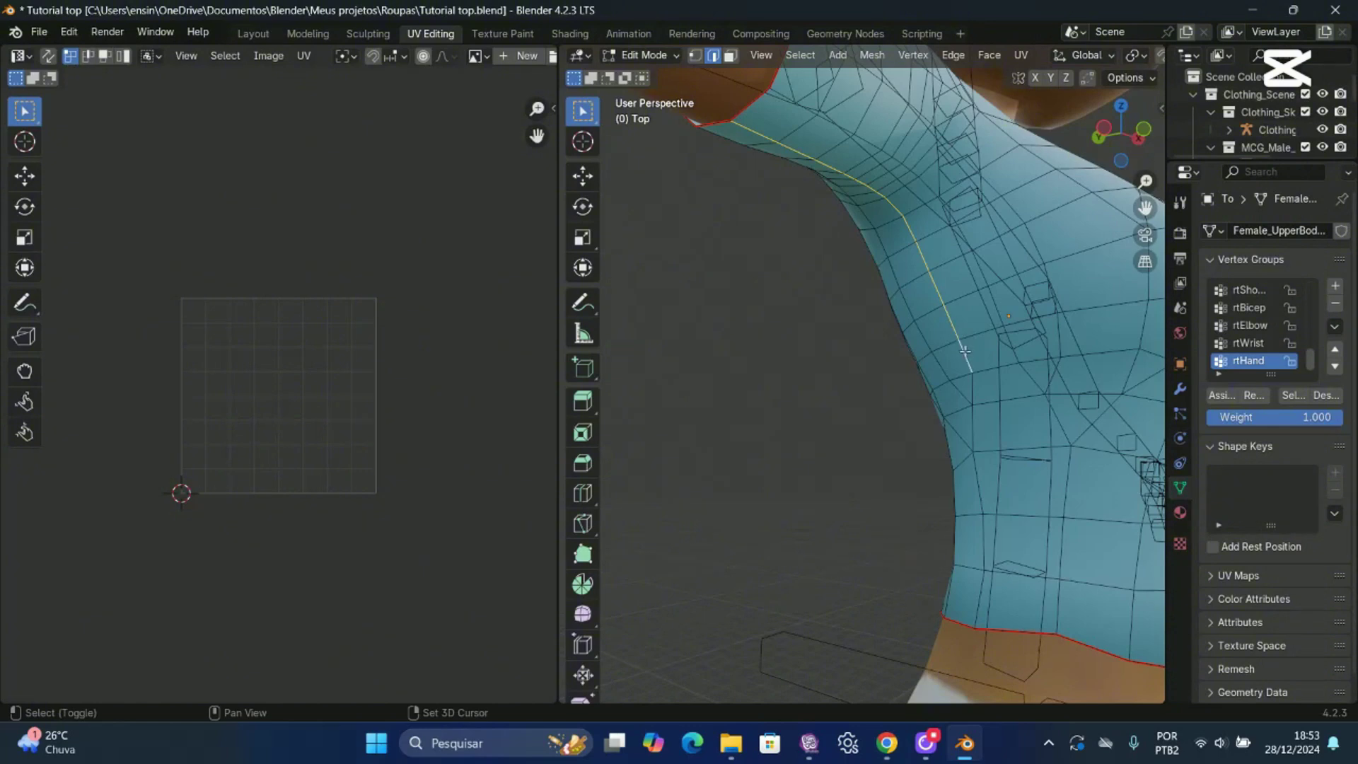
left_click(972, 428, "shift")
left_click(976, 481, "shift")
left_click(980, 566, "shift")
left_click(953, 55)
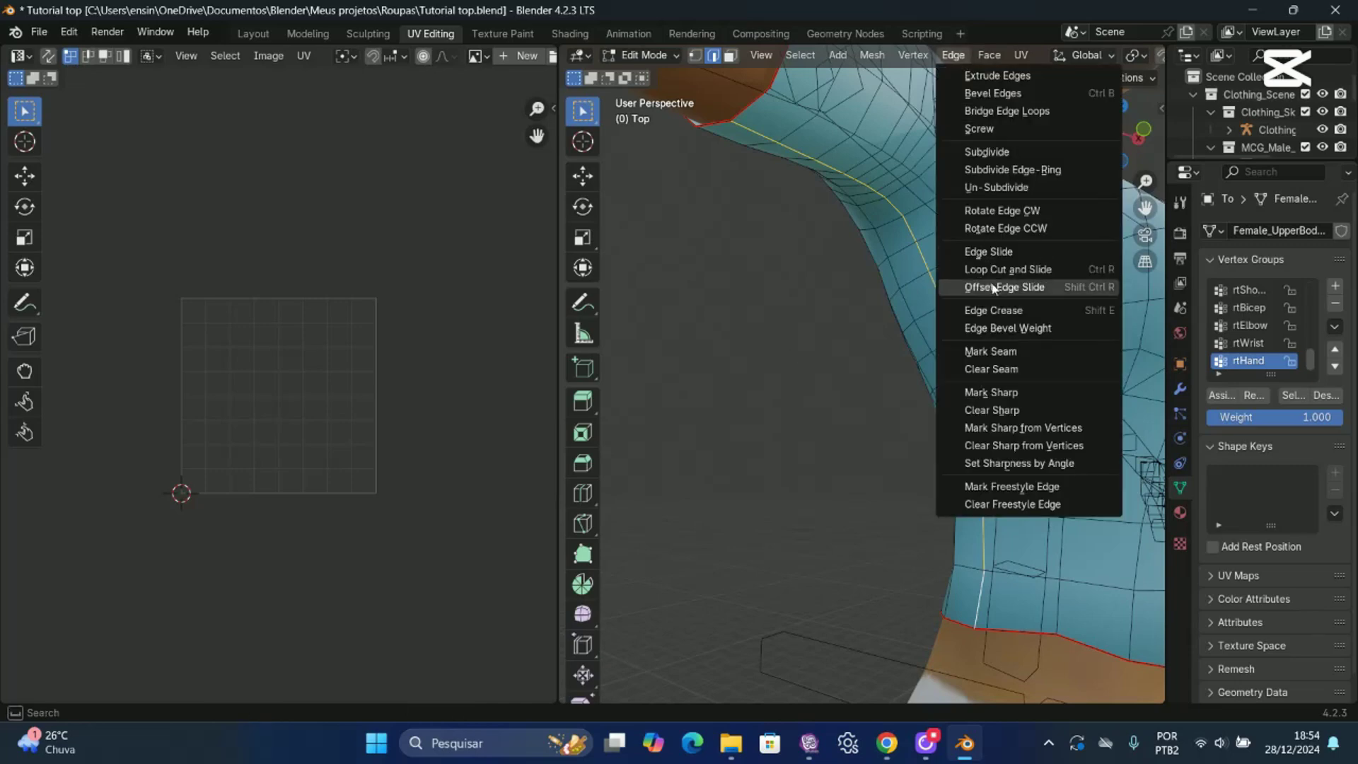
left_click(1000, 352)
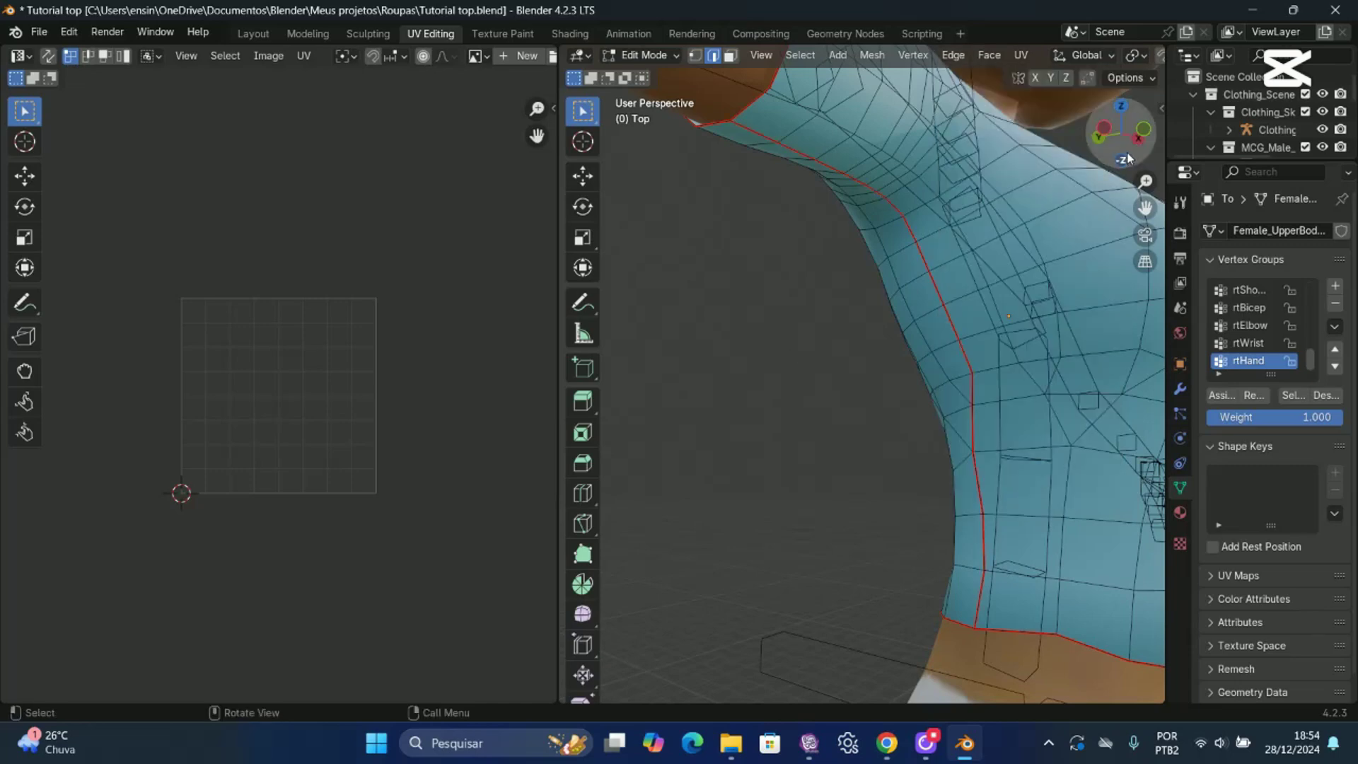
Mark the matching edge line under the avatar's left sleeve, from cuff through the armpit to the bottom hem, as a seam.
left_click_drag(1124, 138, 1072, 116)
left_click(892, 229, "shift")
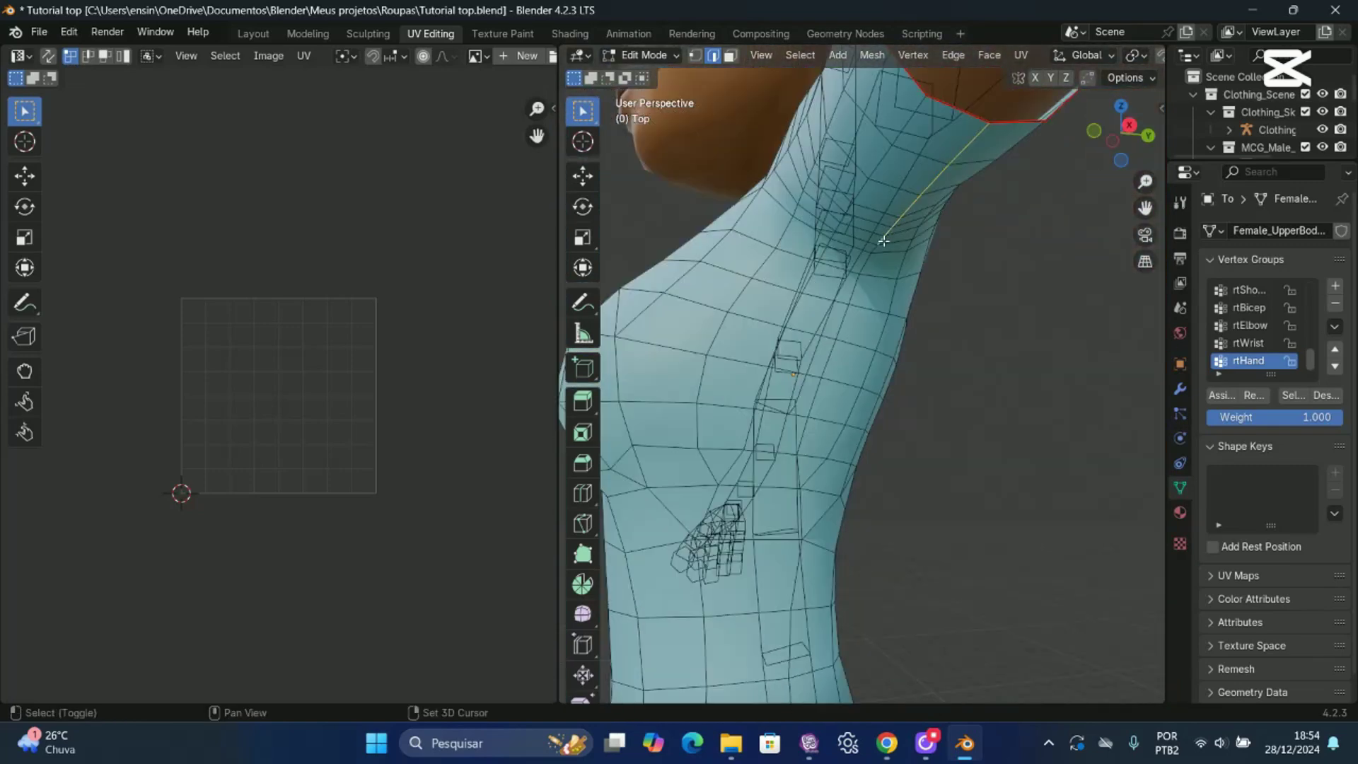
left_click(953, 54)
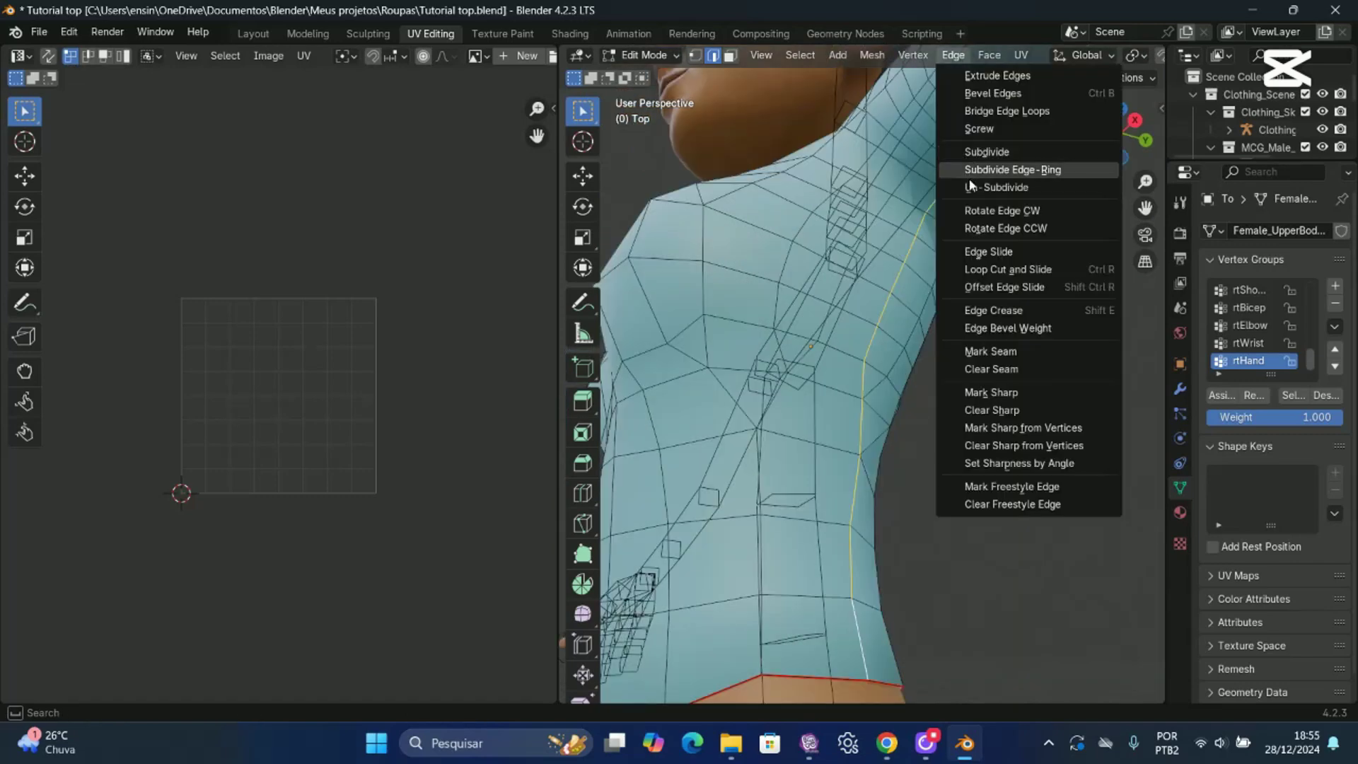
left_click(983, 351)
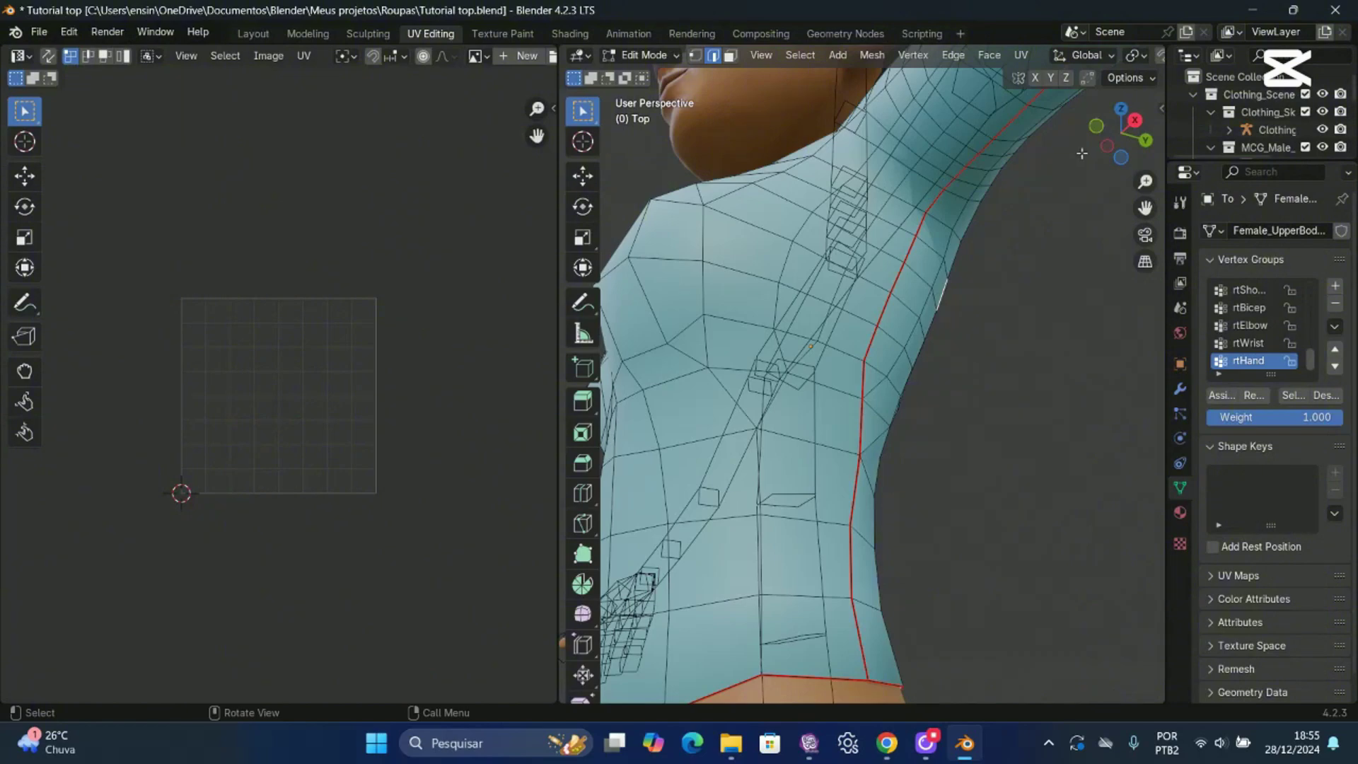
Unwrap the UVs of the entire Top mesh along its seams, and clear the selection.
mouse_move(1098, 151)
left_mouse_down()
mouse_move(1280, 158)
mouse_move(1337, 145)
mouse_move(1266, 155)
mouse_move(1192, 53)
mouse_move(1245, 142)
mouse_move(1092, 152)
left_mouse_up()
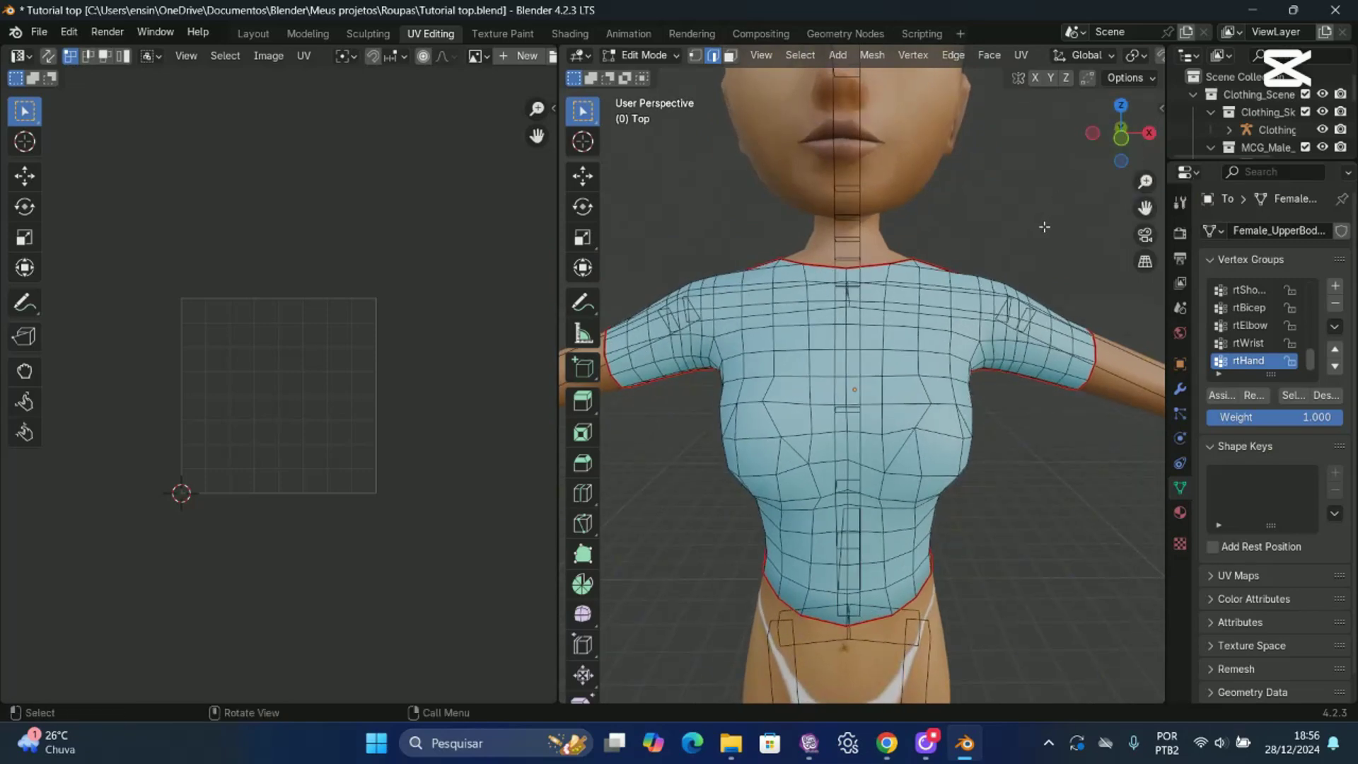
key("a")
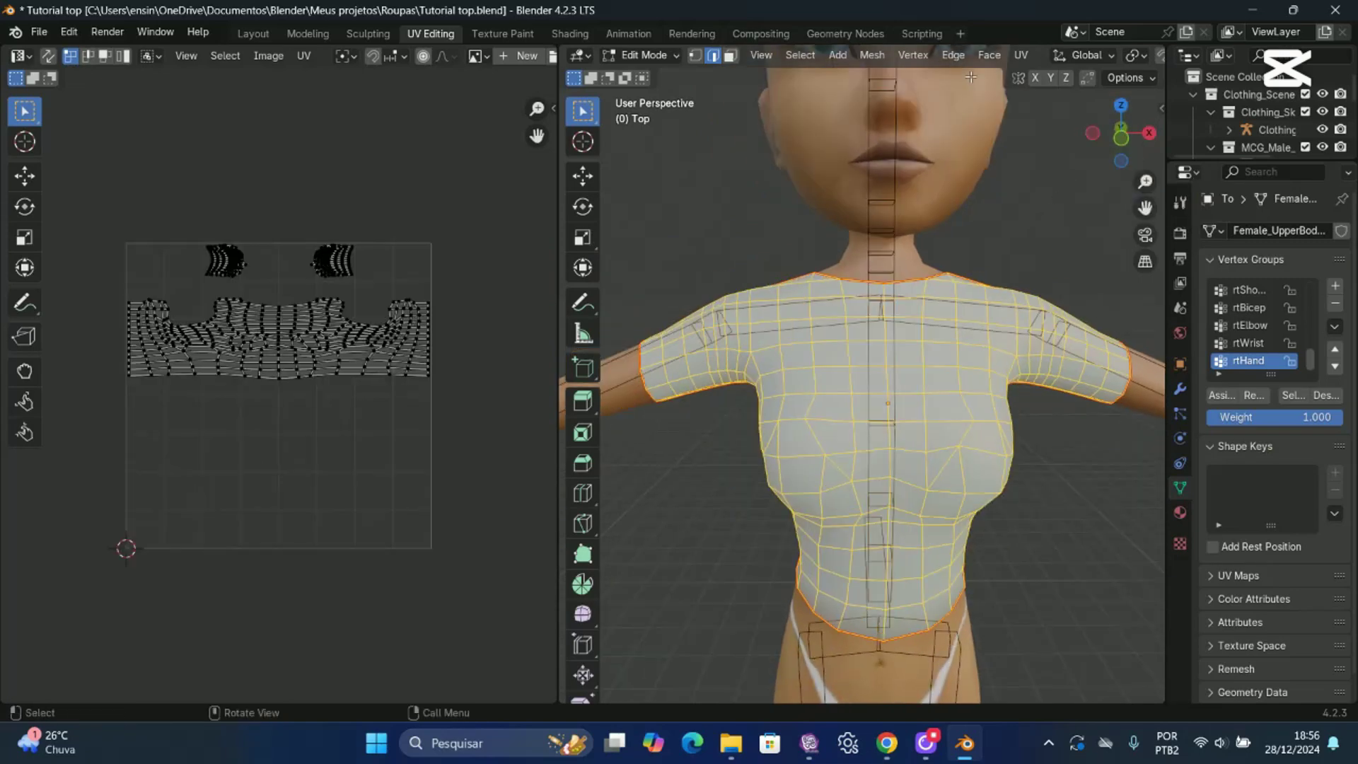
left_click(1021, 57)
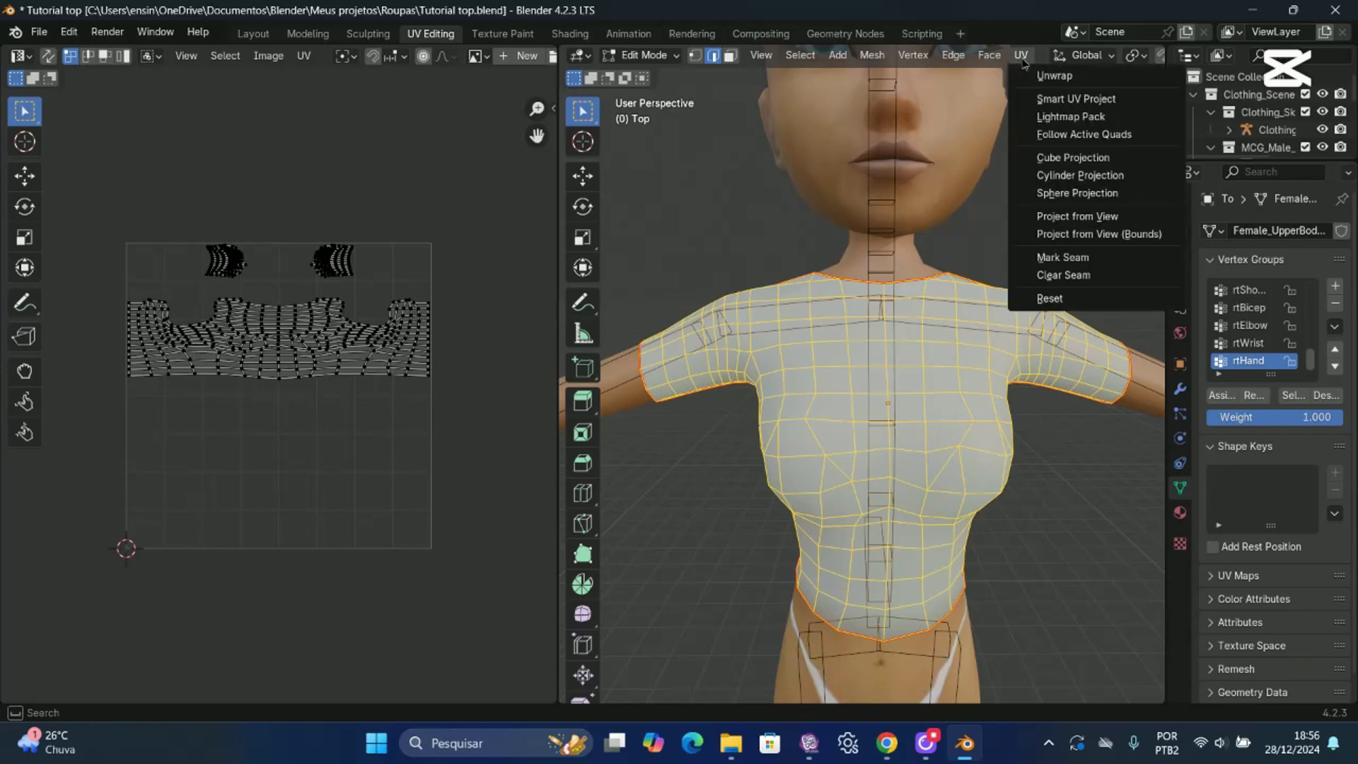
left_click(1065, 77)
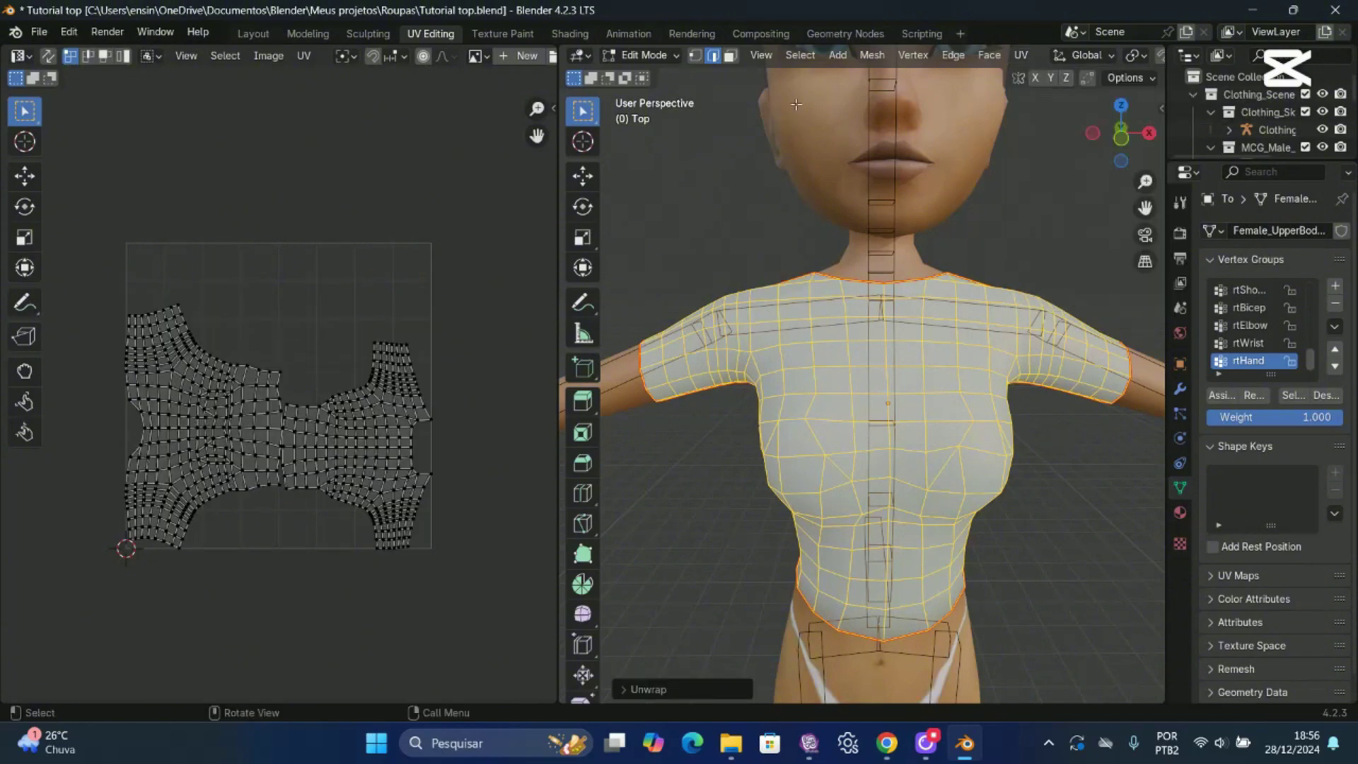
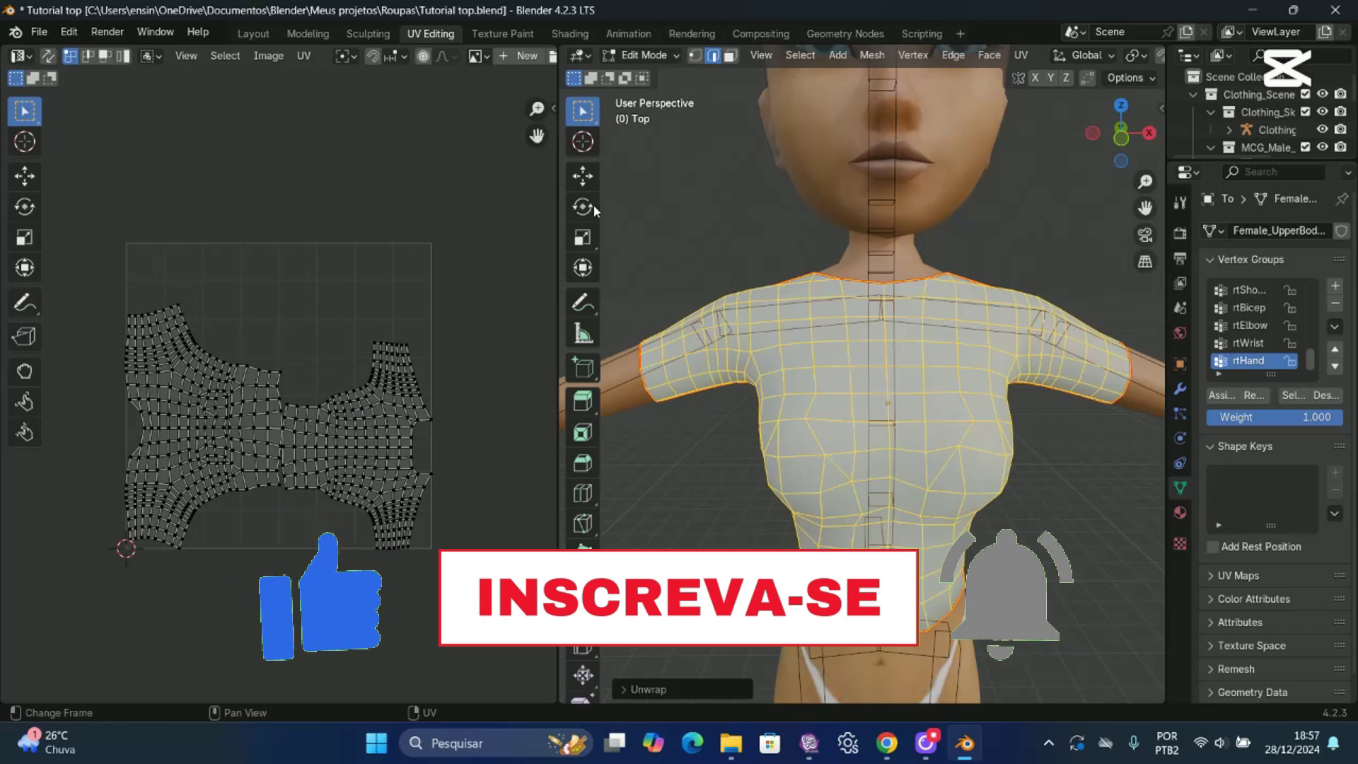
key("alt+a")
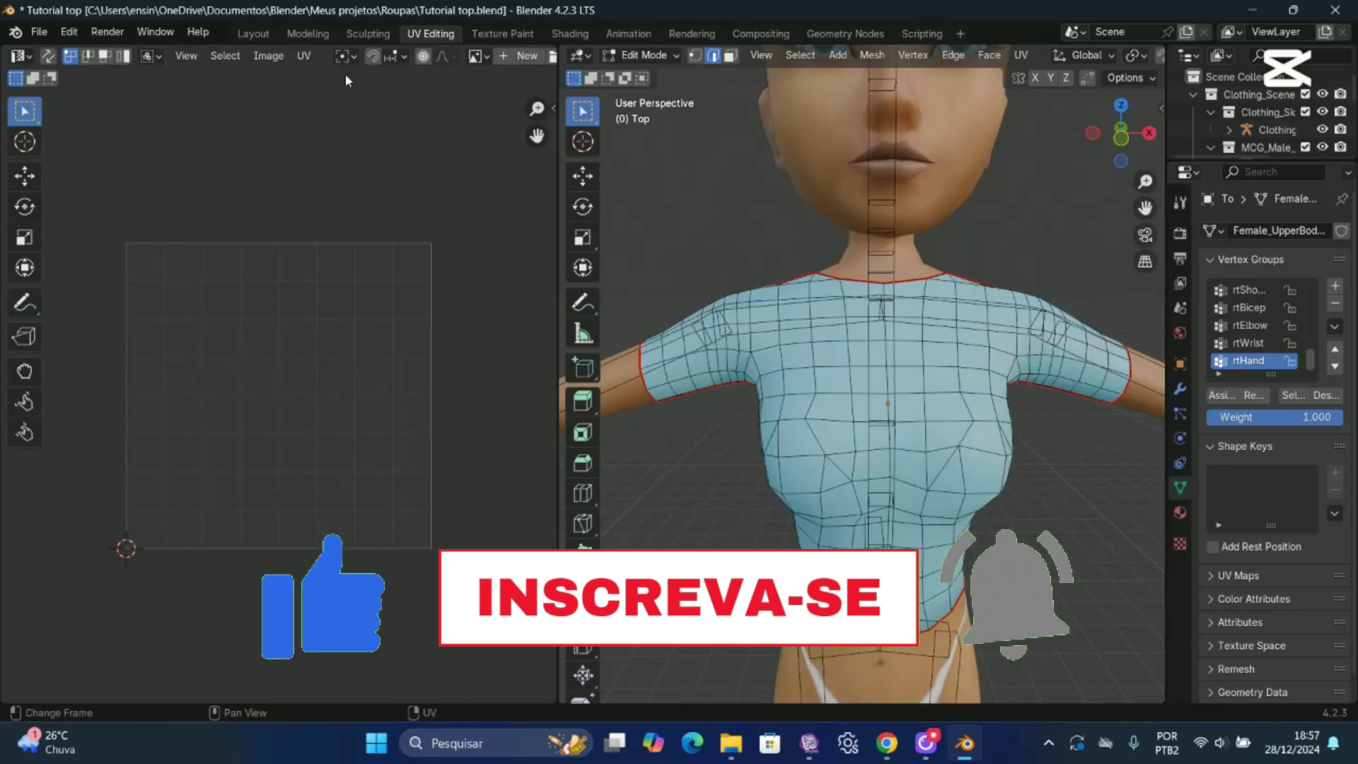
In the Layout workspace, edit the Top in face selection mode and select the linked faces of its back panel, delimited by seams.
left_click(253, 40)
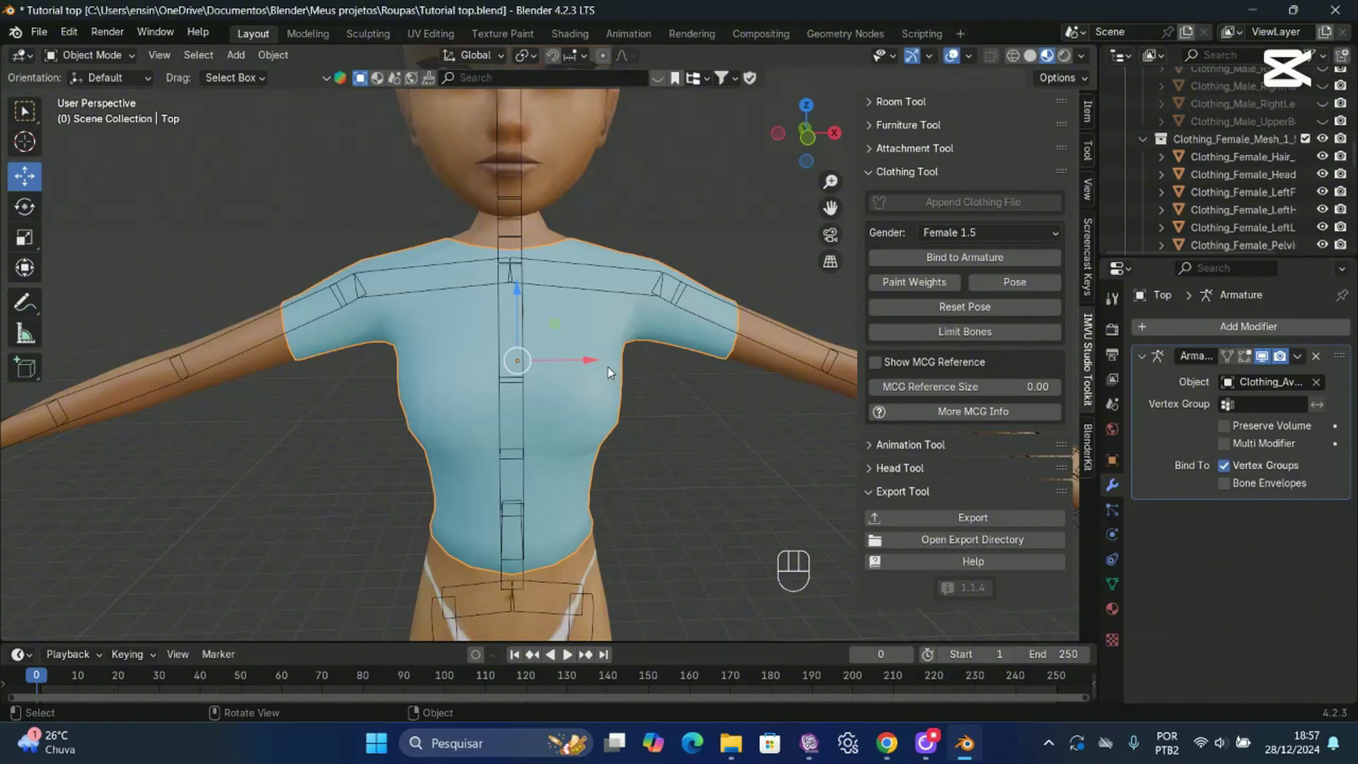
key("Tab")
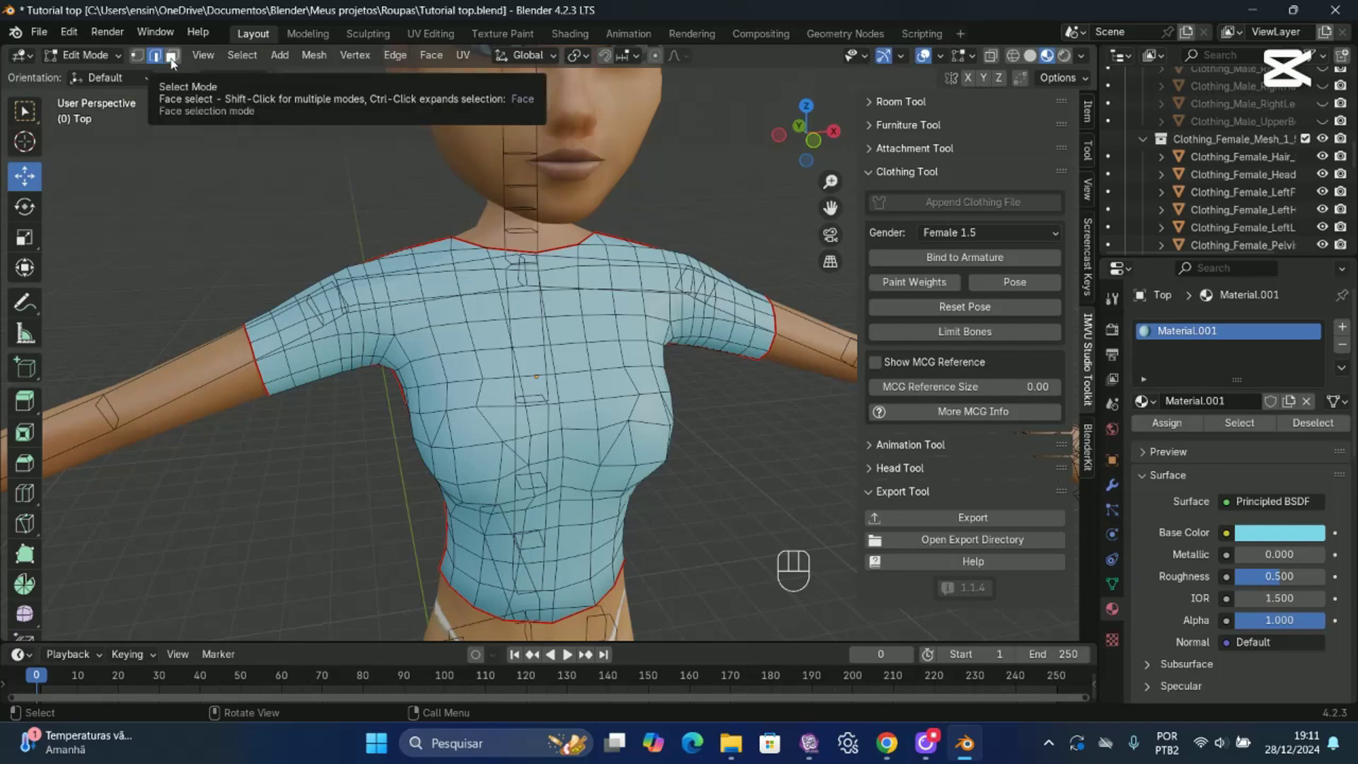
left_click(172, 61)
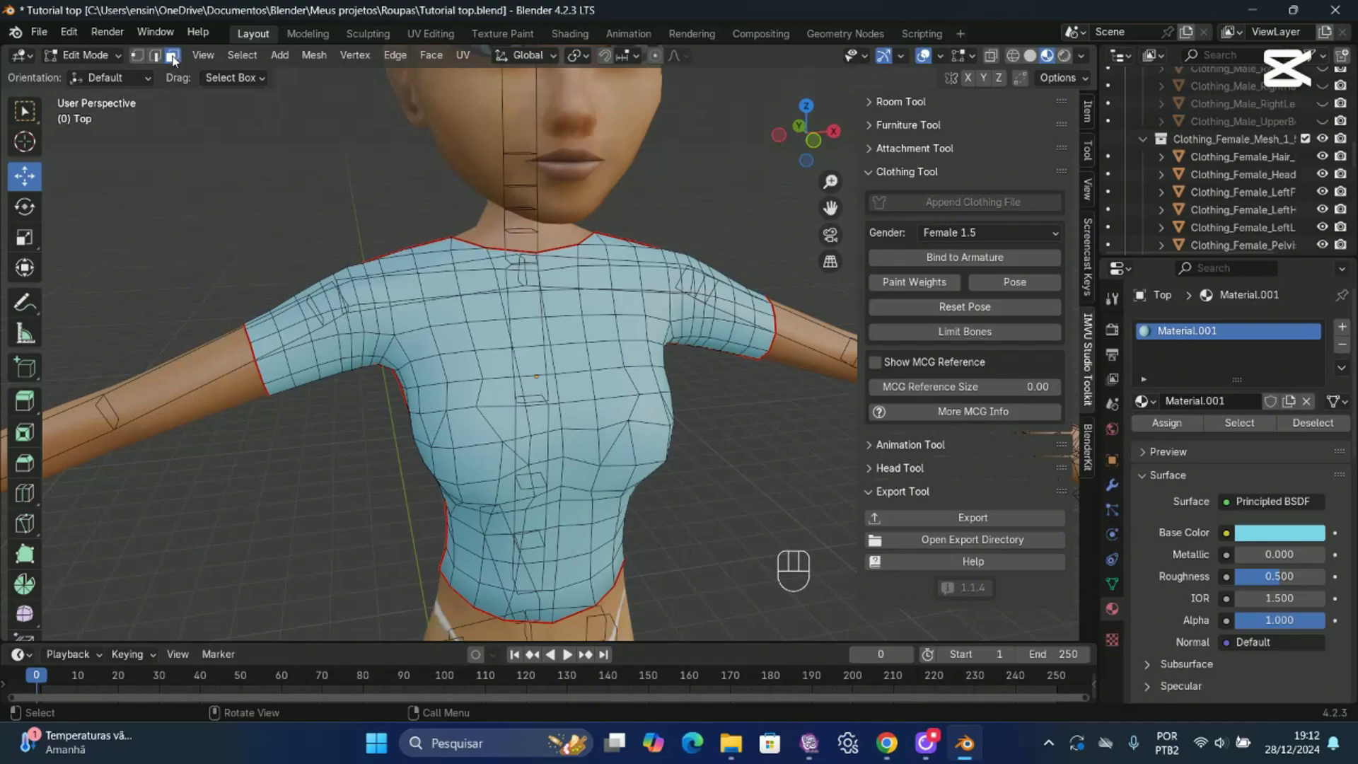
middle_click_drag(640, 151, 829, 198)
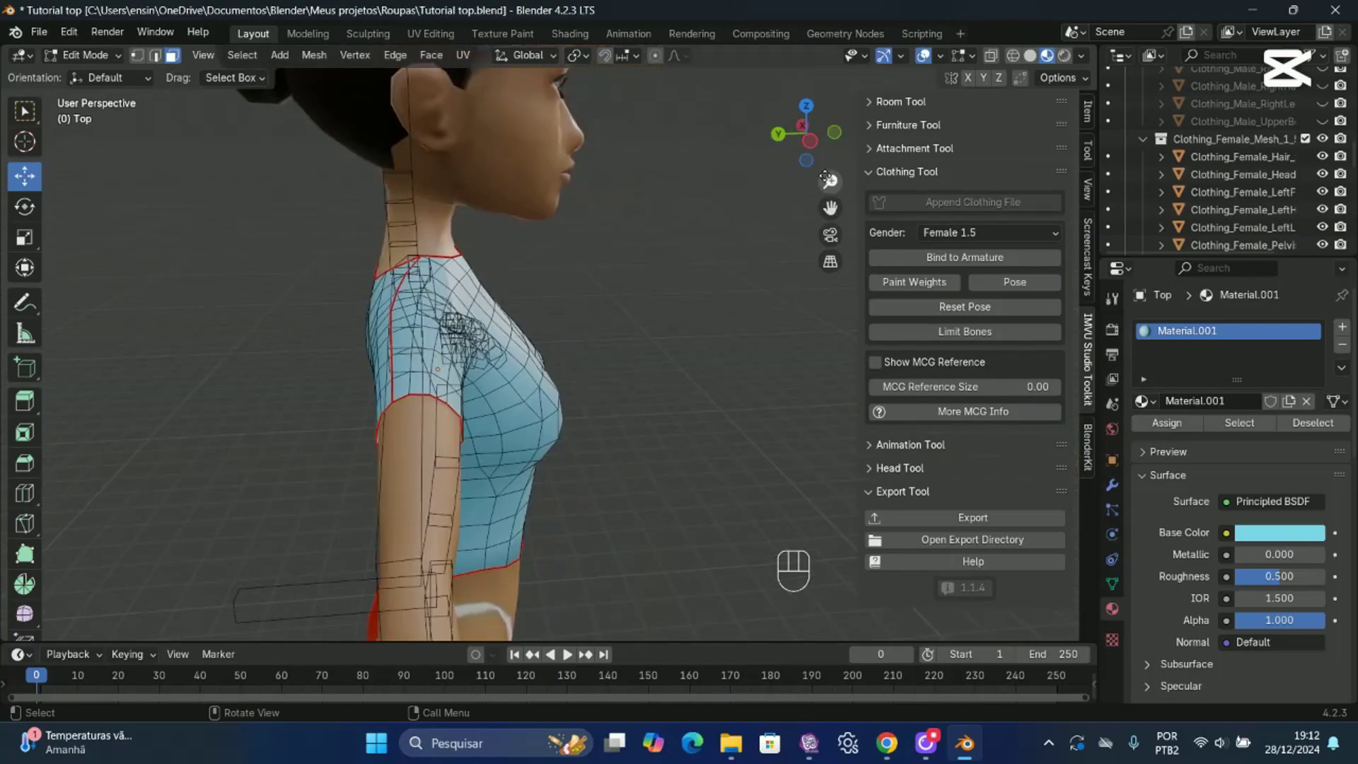
left_click_drag(827, 160, 887, 155)
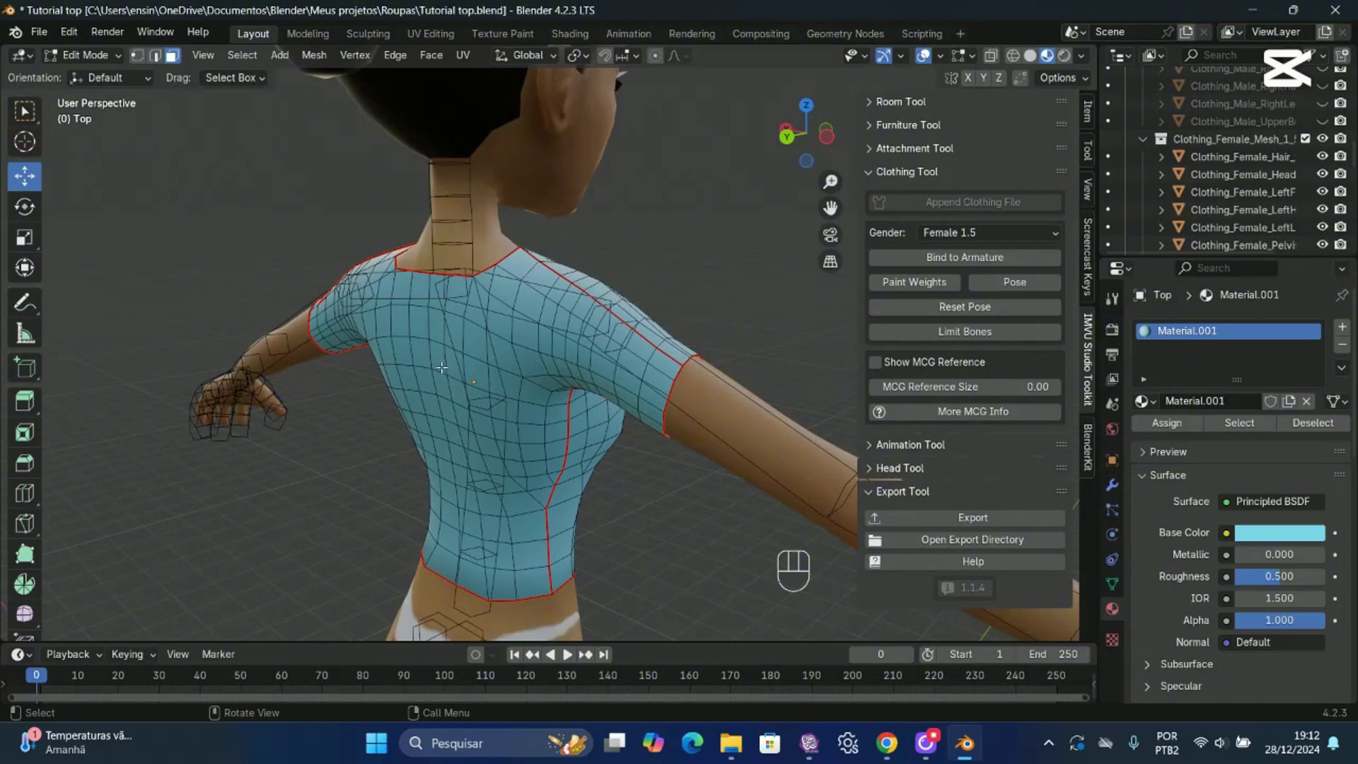
key("l")
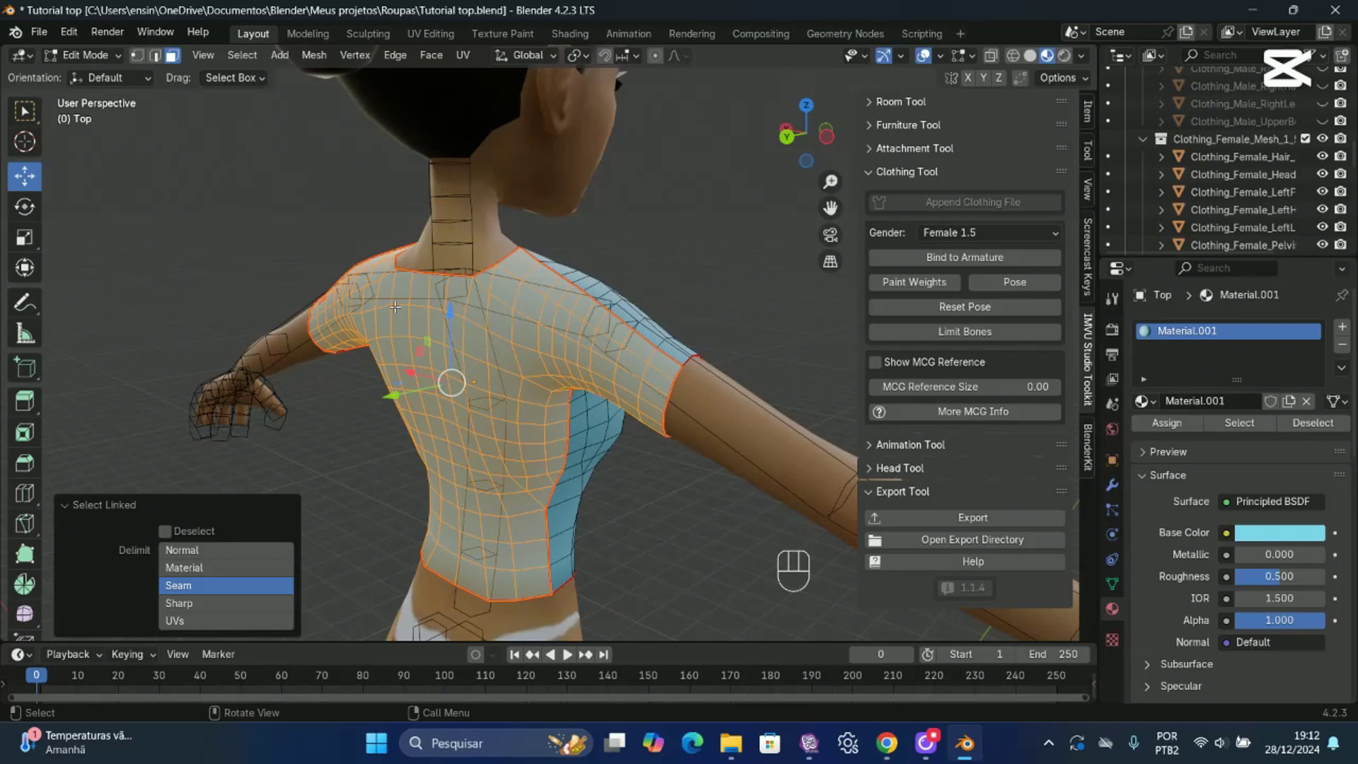
Add a second material slot to the Top with a new material, and set its base color to a light red.
left_click_drag(785, 160, 493, 163)
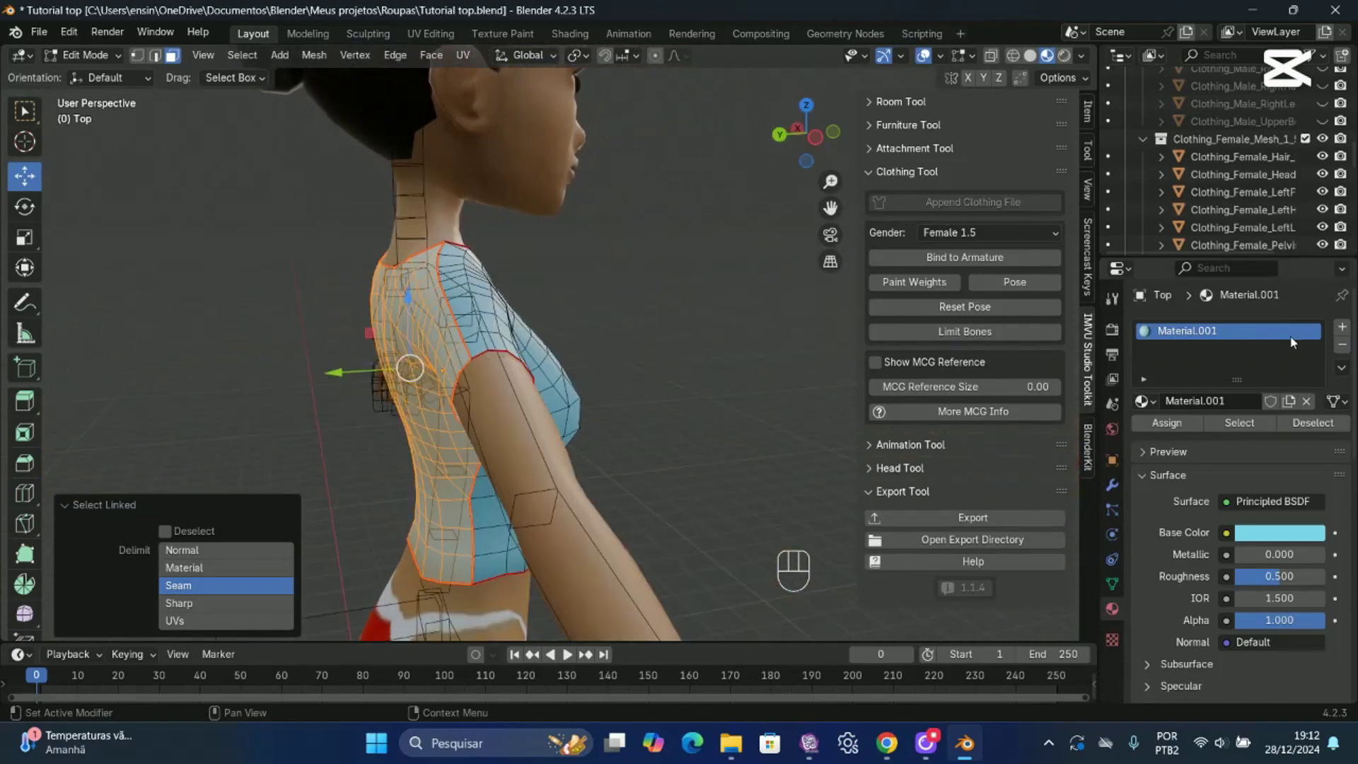
left_click(1342, 329)
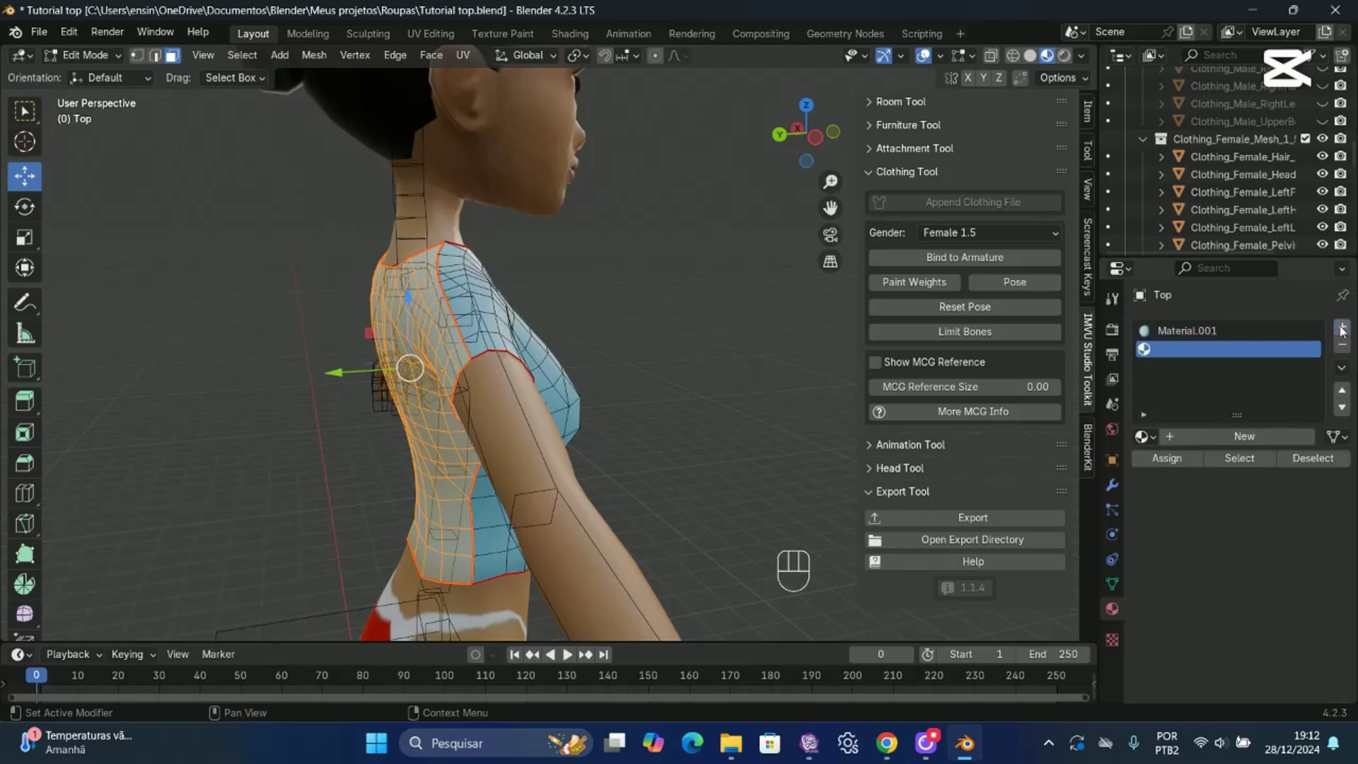
left_click(1245, 439)
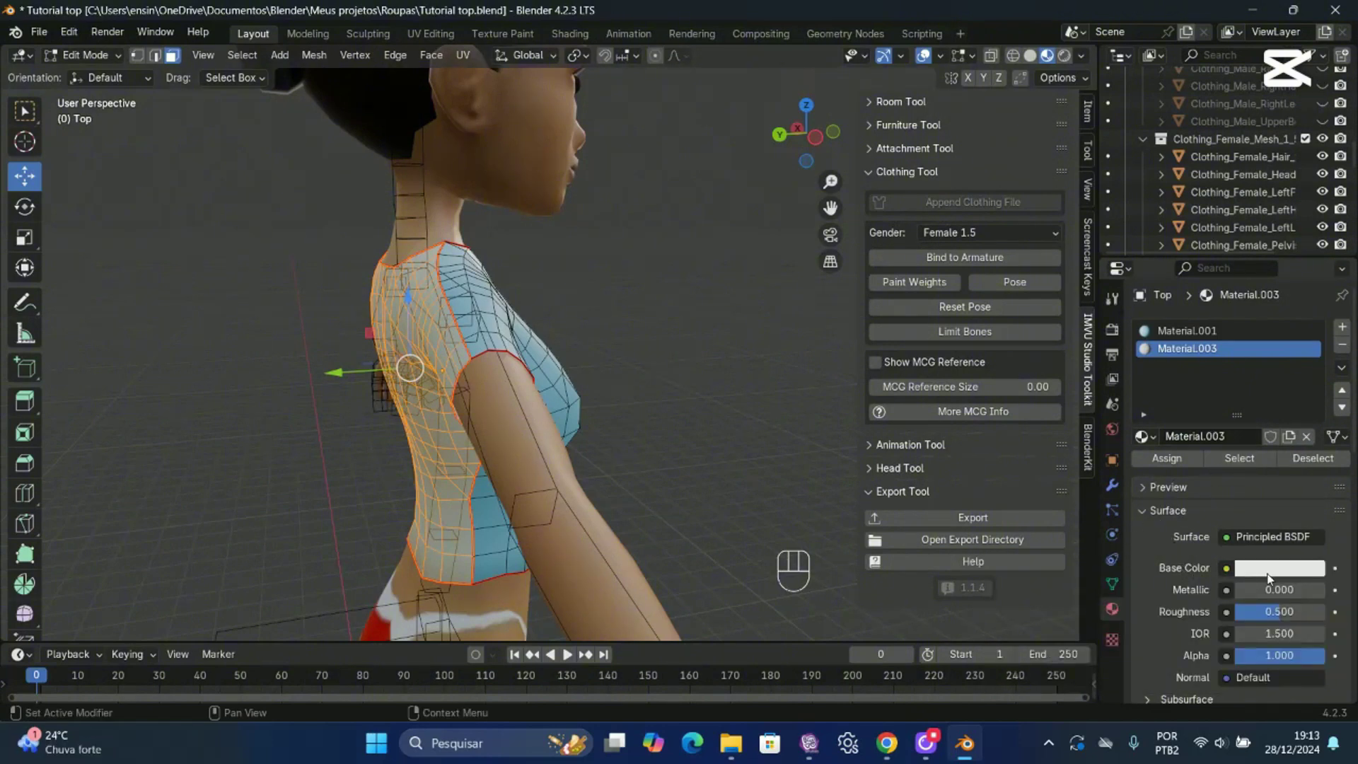
left_click(1273, 575)
left_click(1214, 398)
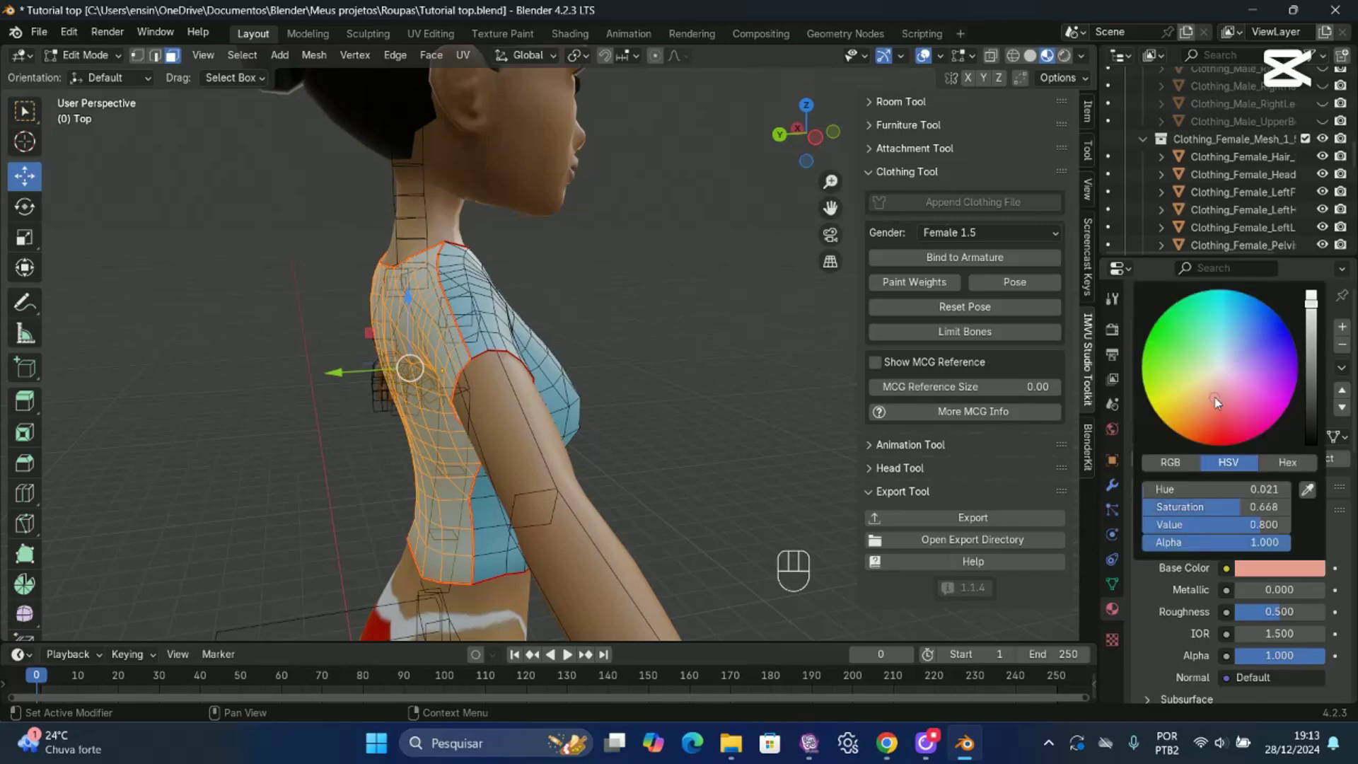
left_click(1218, 414)
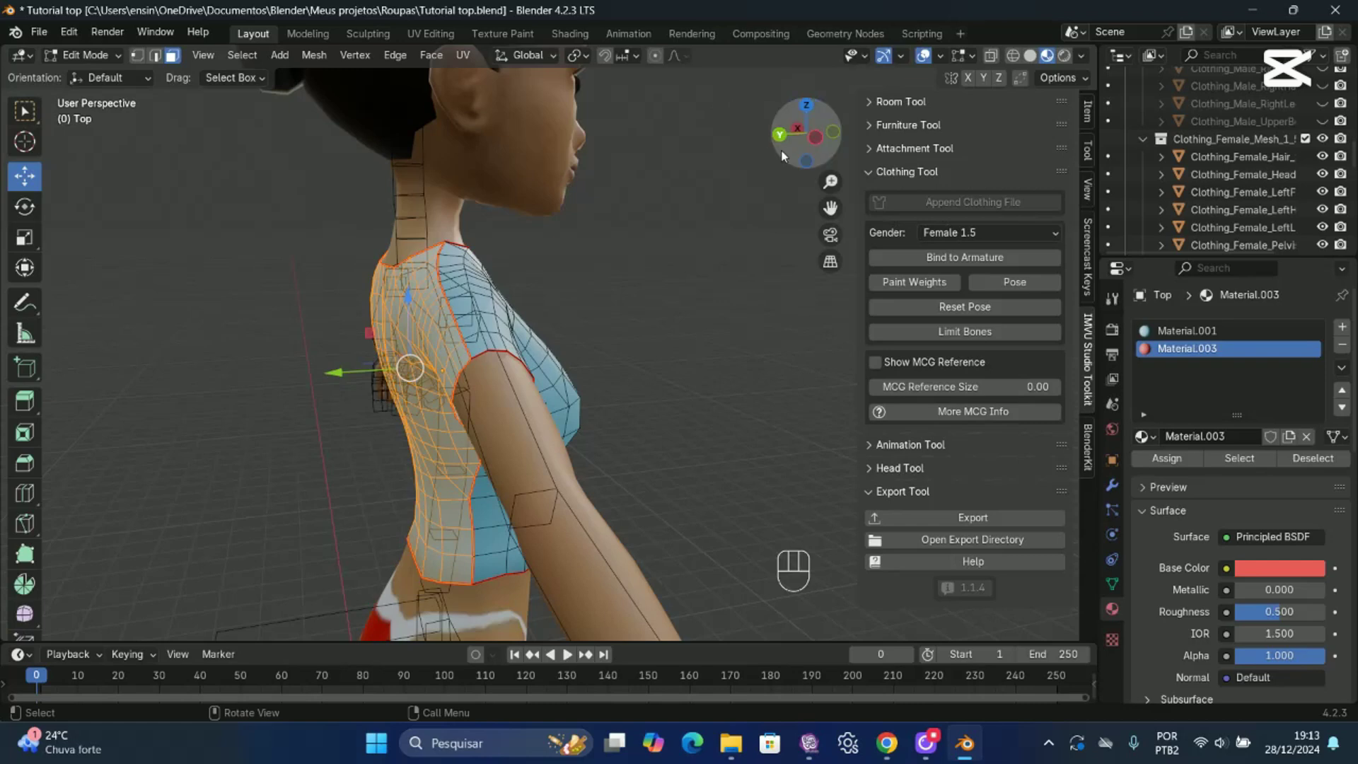
Assign the red material to the Top's selected back panel, and clear the selection.
mouse_move(807, 134)
left_mouse_down()
mouse_move(778, 138)
mouse_move(788, 151)
left_mouse_up()
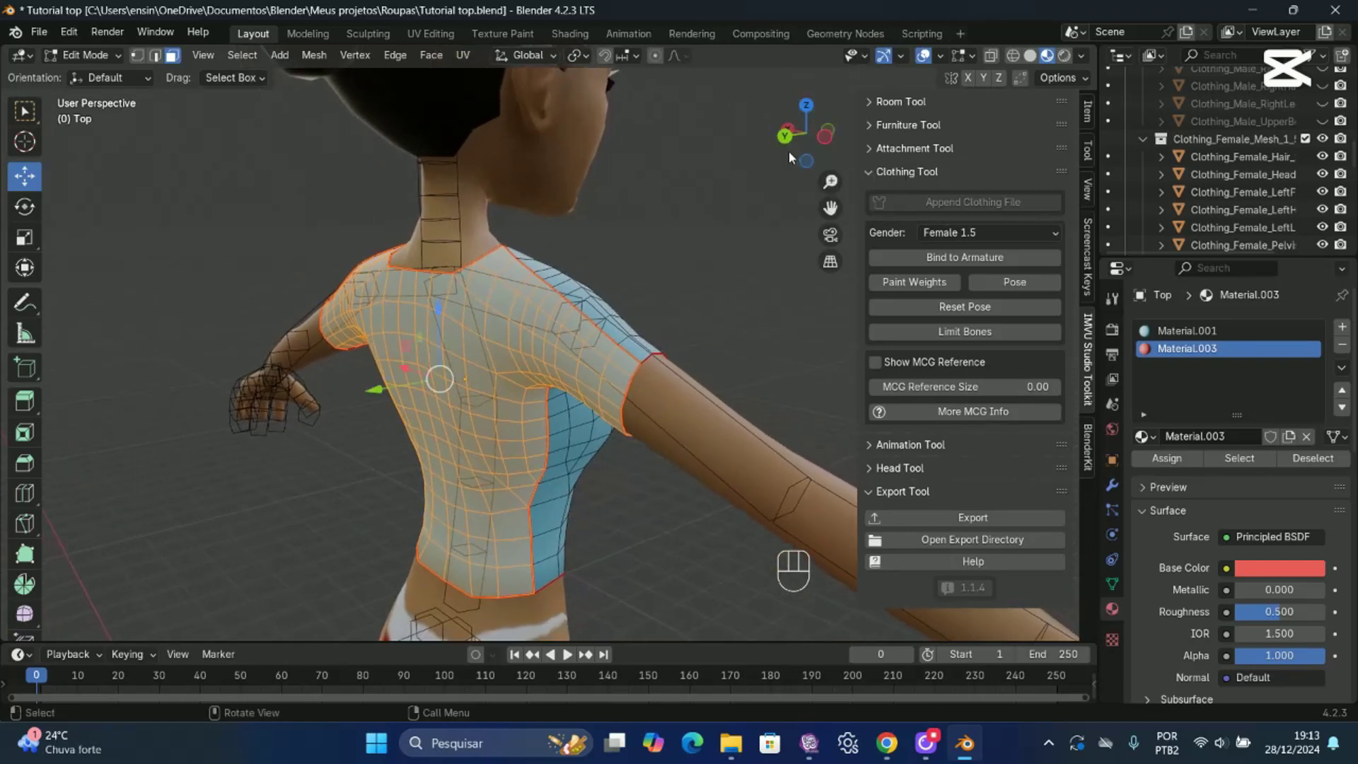
left_click(1167, 460)
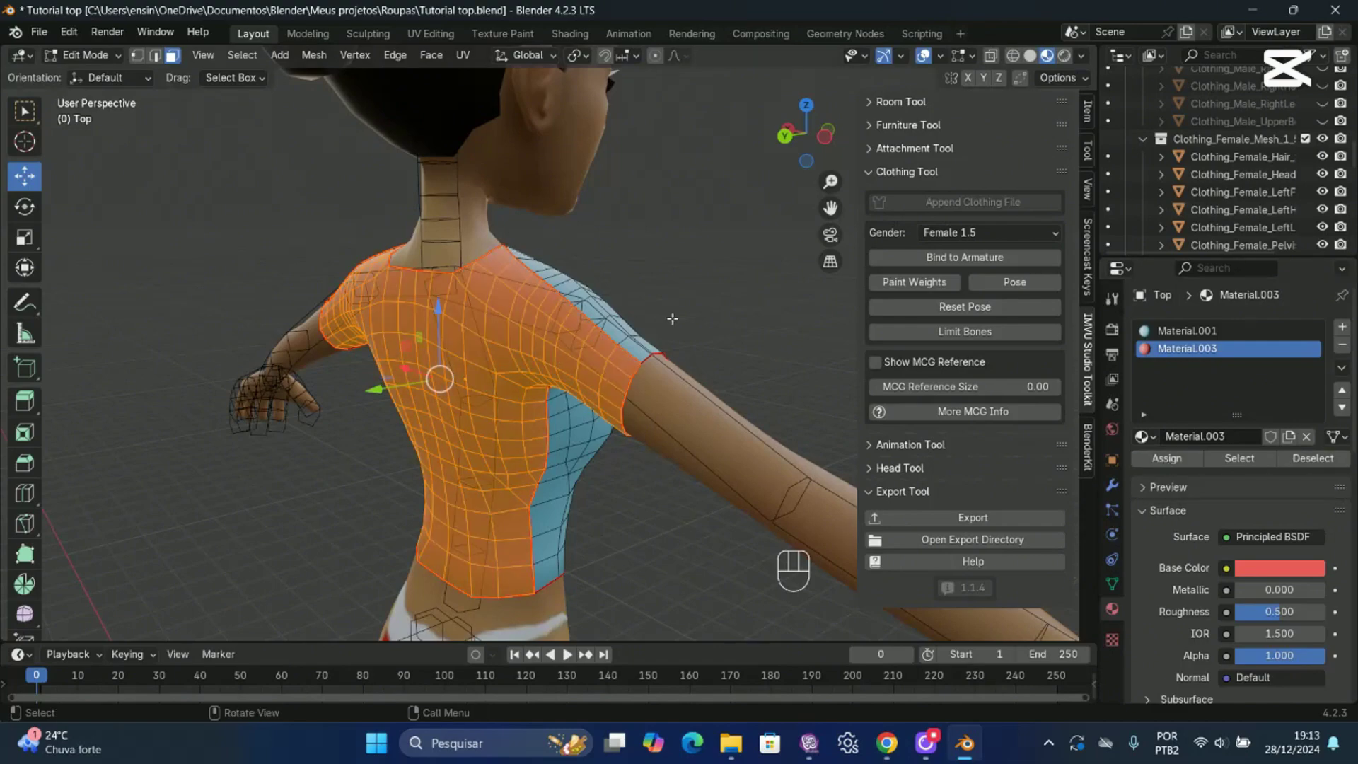
left_click(723, 254)
middle_click_drag(723, 255, 538, 264)
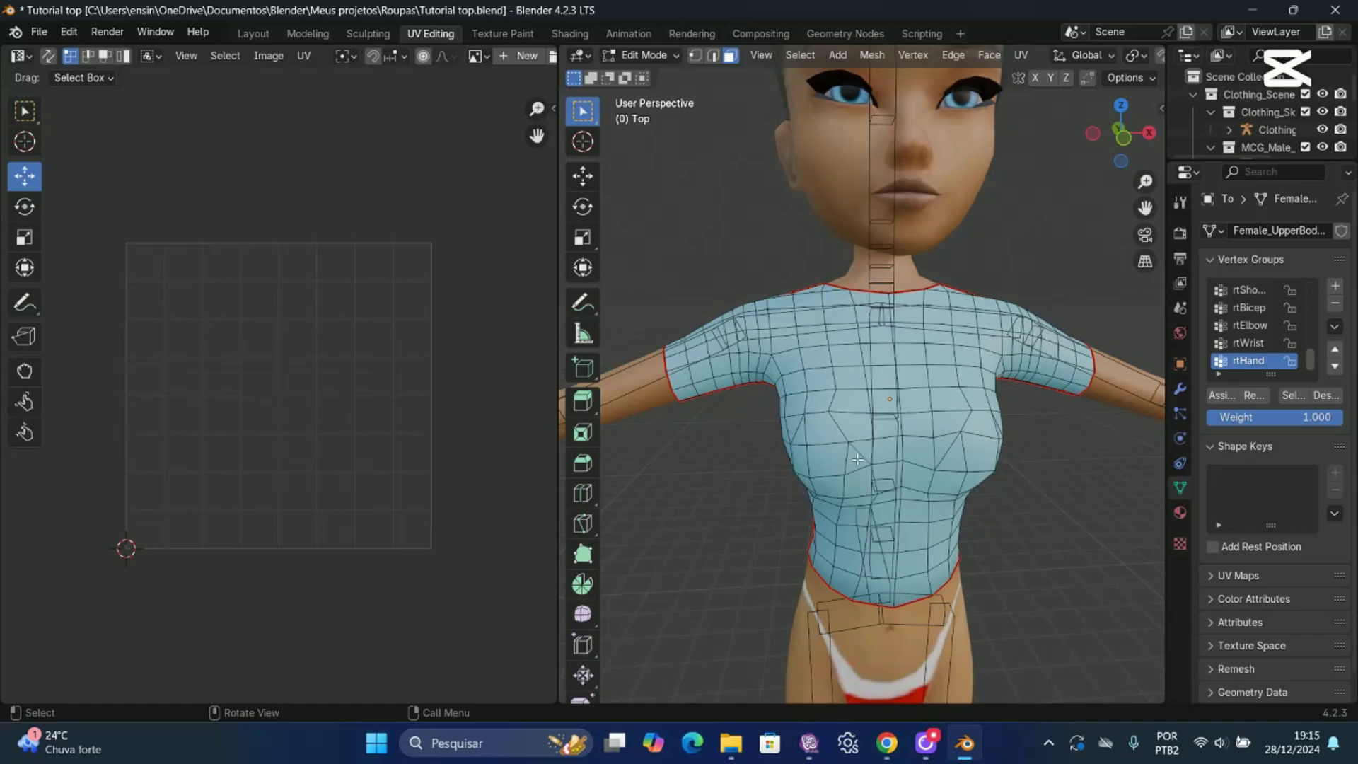
In the UV Editing workspace, select the entire Top mesh and create a blank 512 × 512 px image named "Frente Top".
key("a")
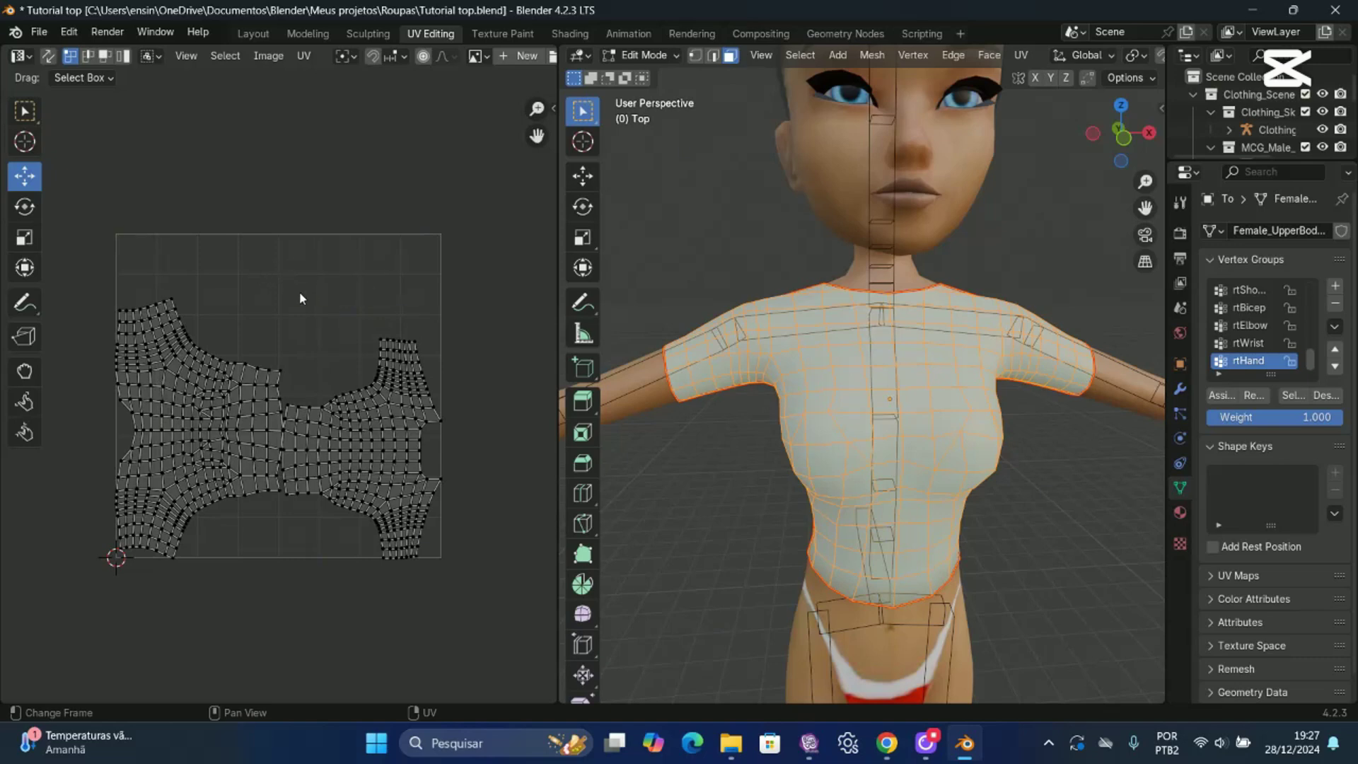
left_click(269, 56)
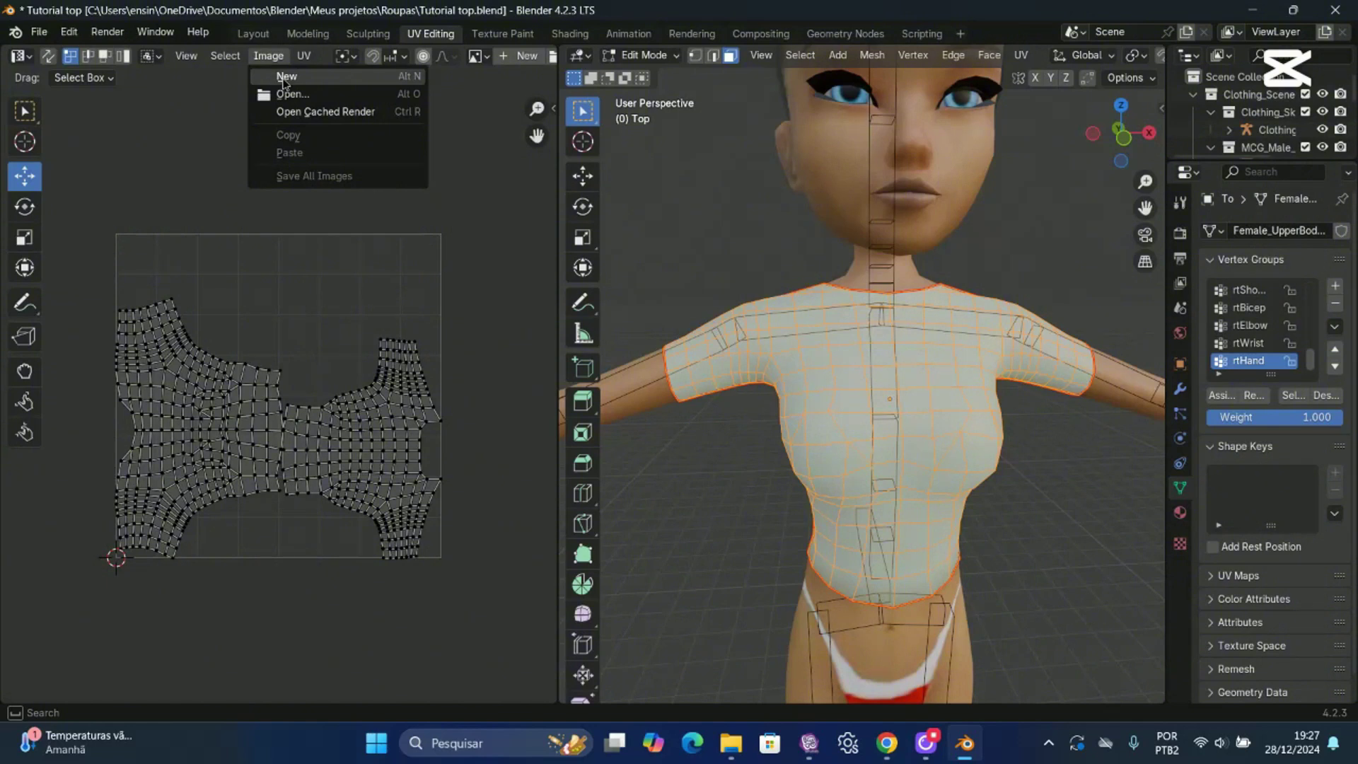
left_click(283, 84)
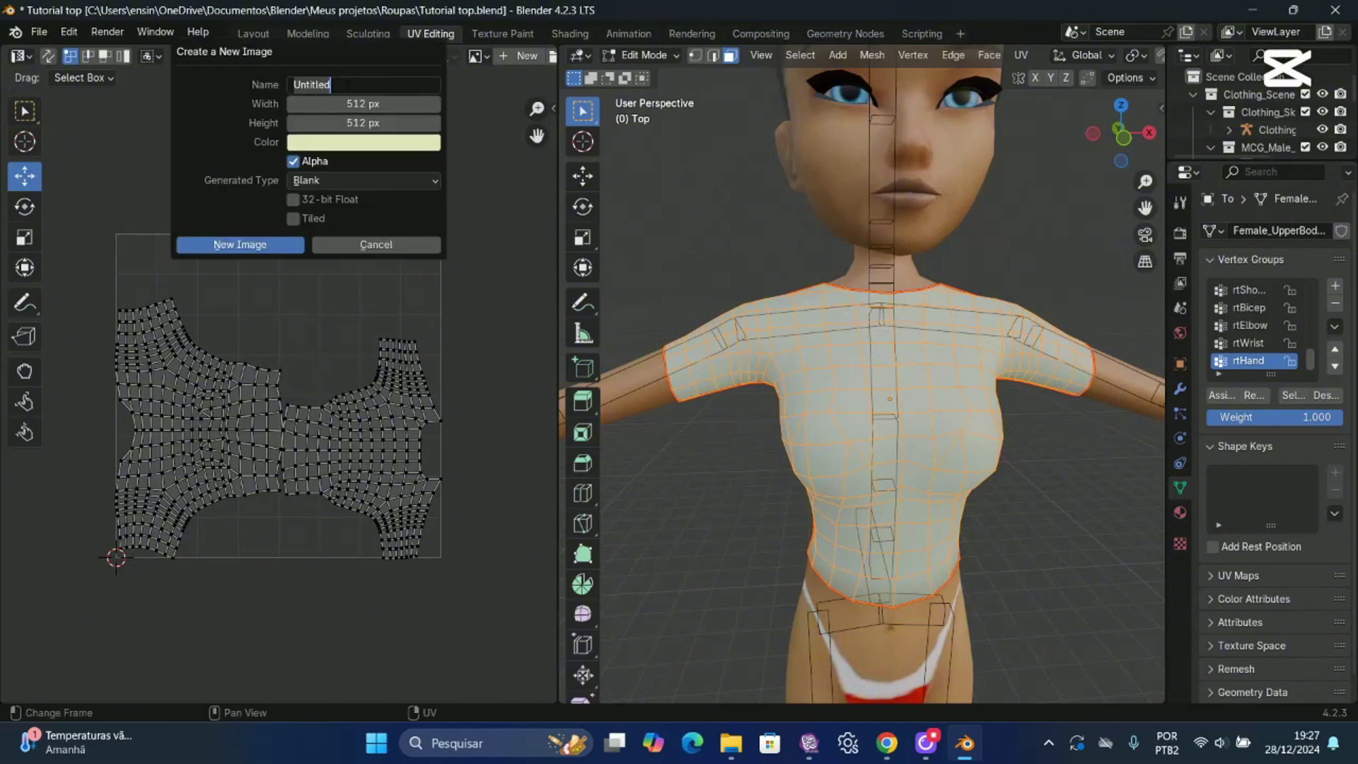
type("Frente Top")
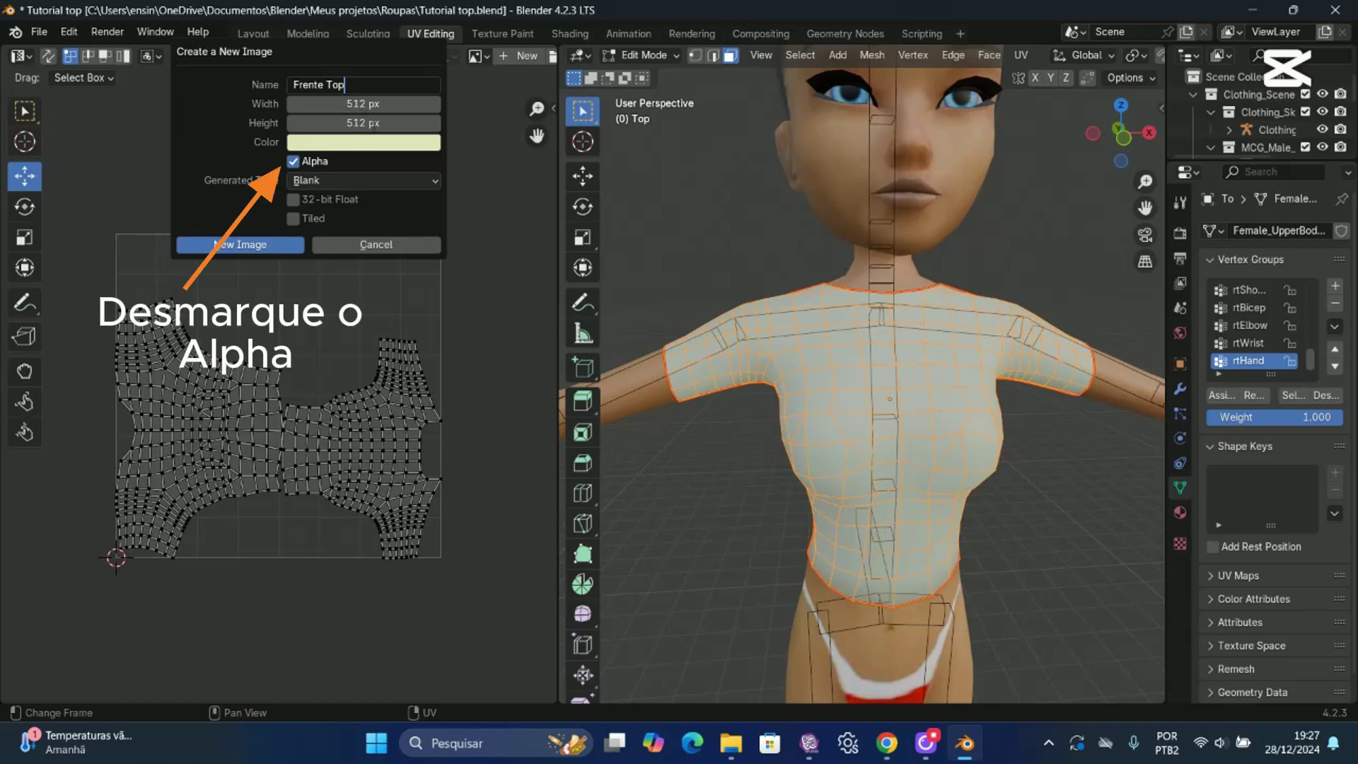
key("Return")
left_click(233, 246)
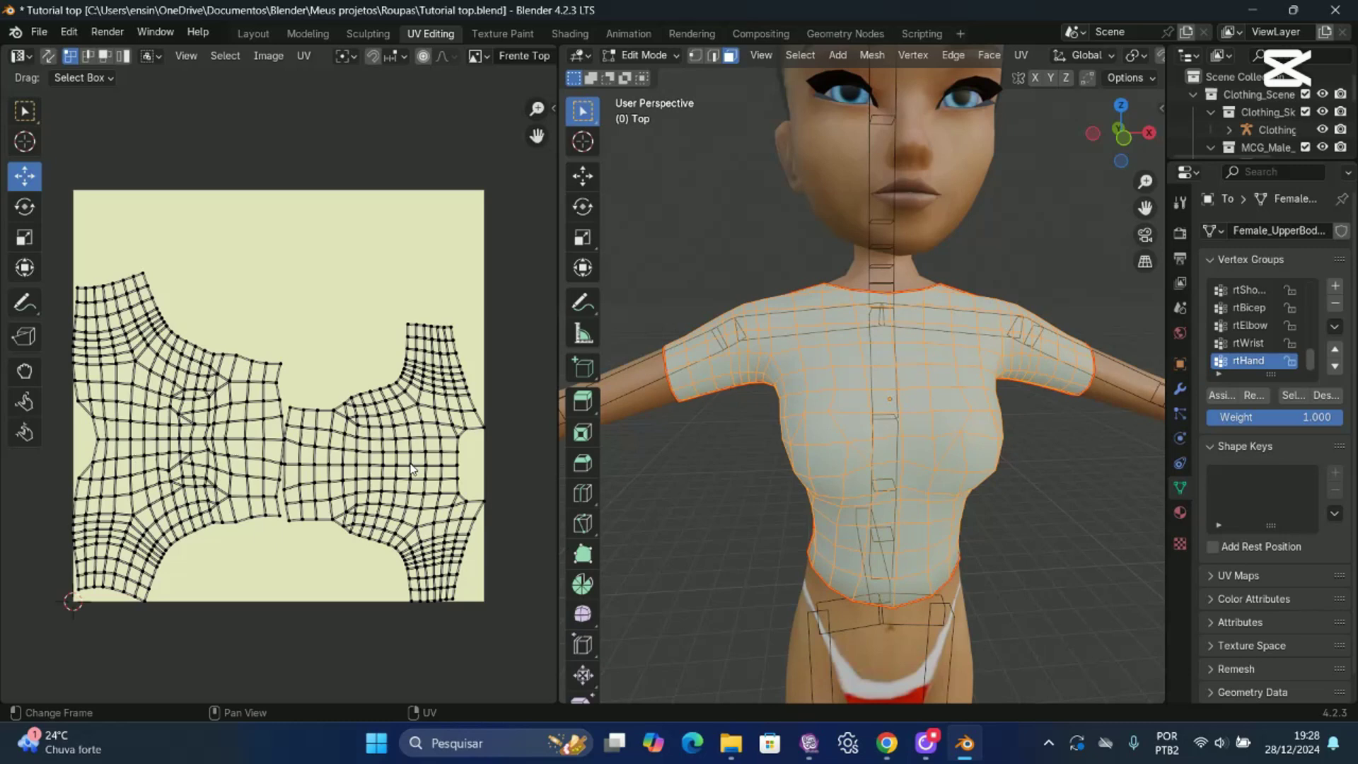
Select the linked UV island of the back panel and hide it in the UV editor.
key("h")
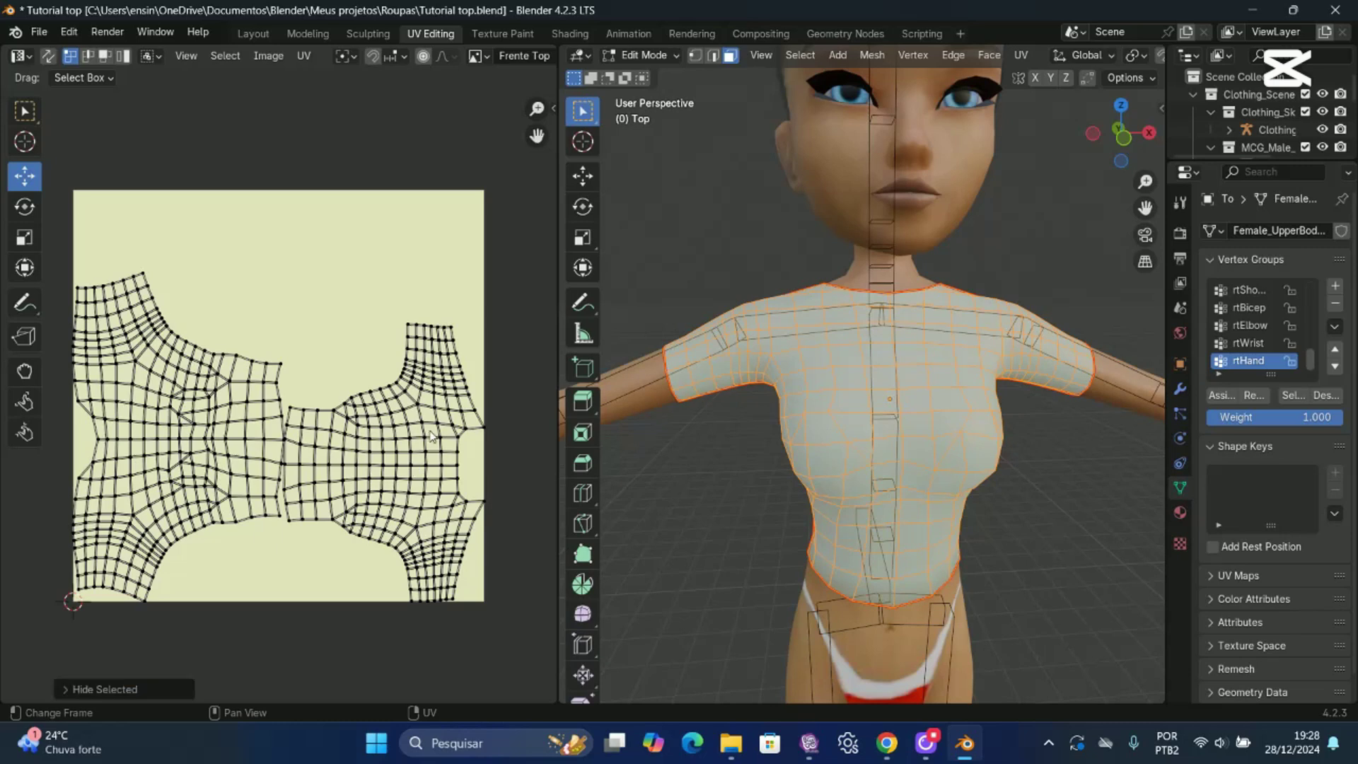
key("l")
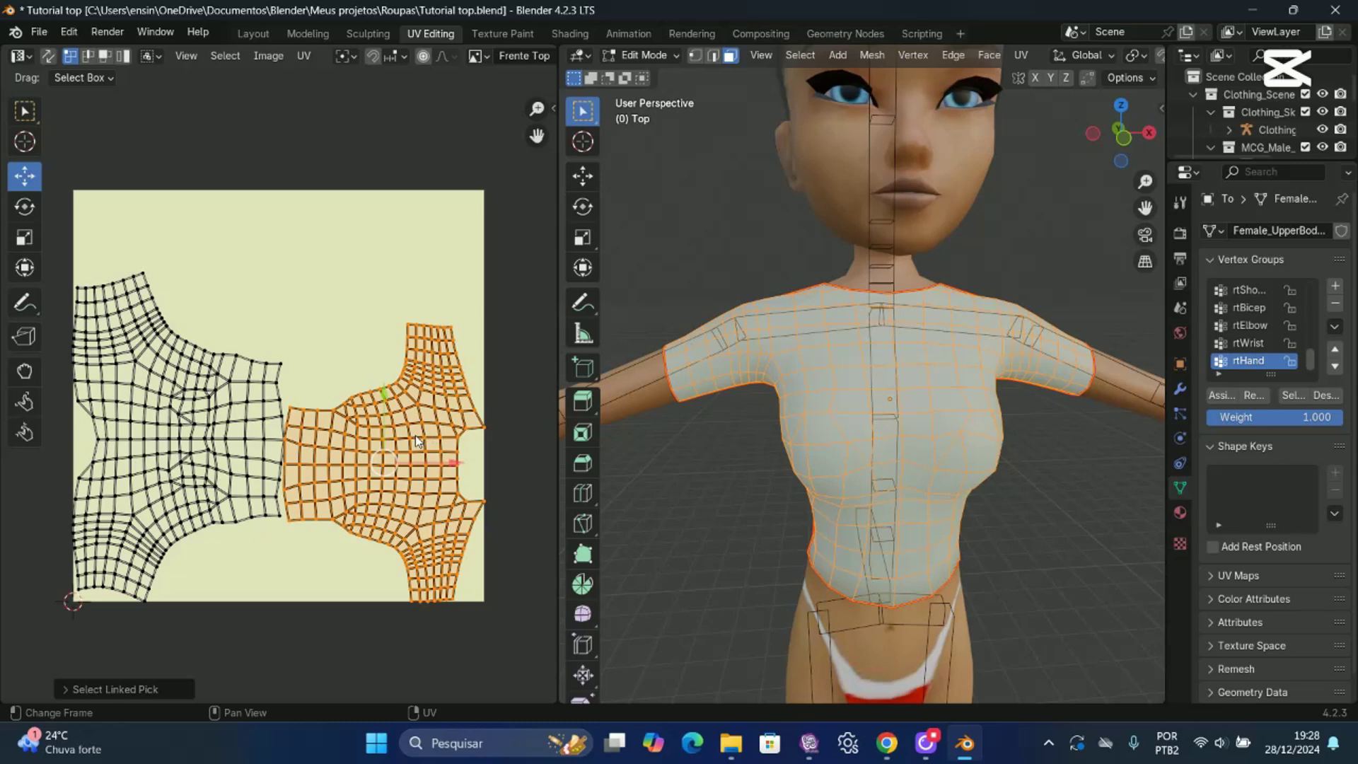
key("h")
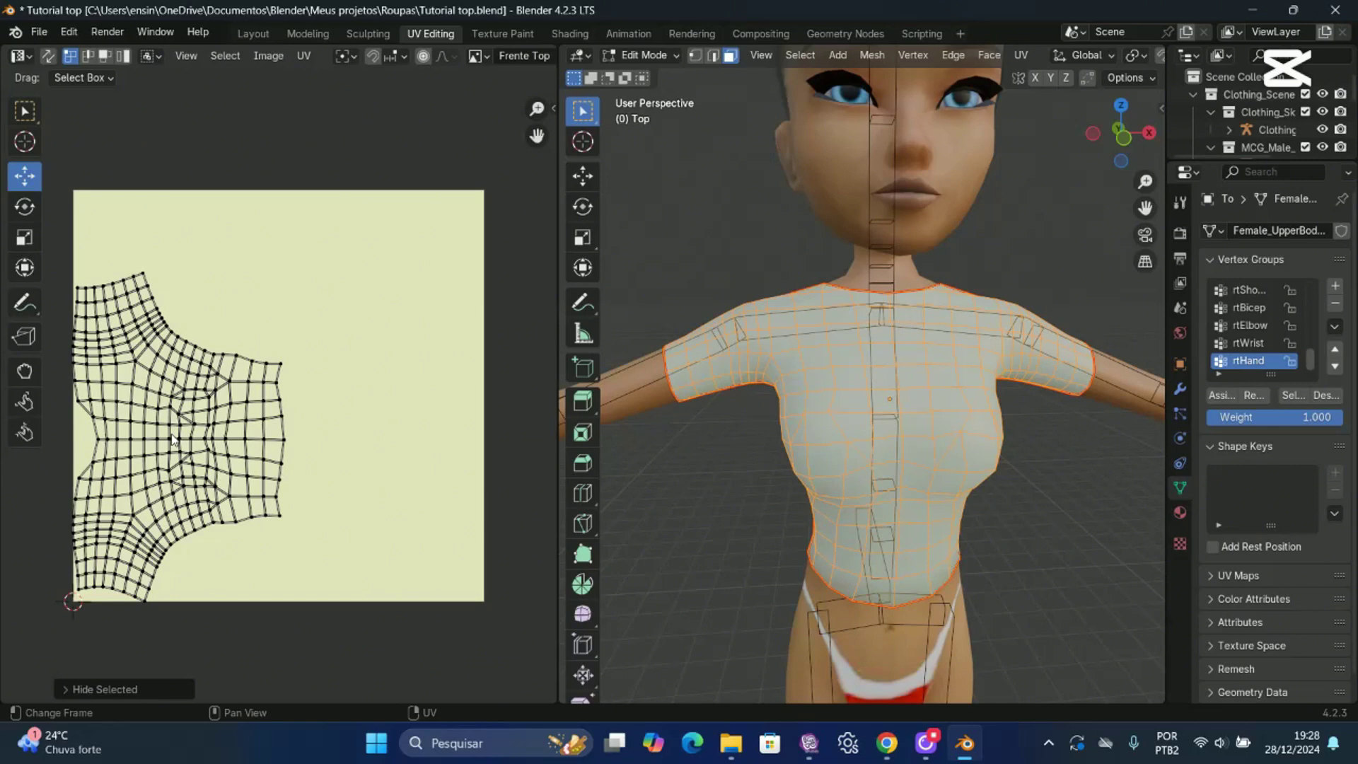
Rotate the front panel's UV island 90° upright, and position and enlarge it to span nearly the full image width.
key("l")
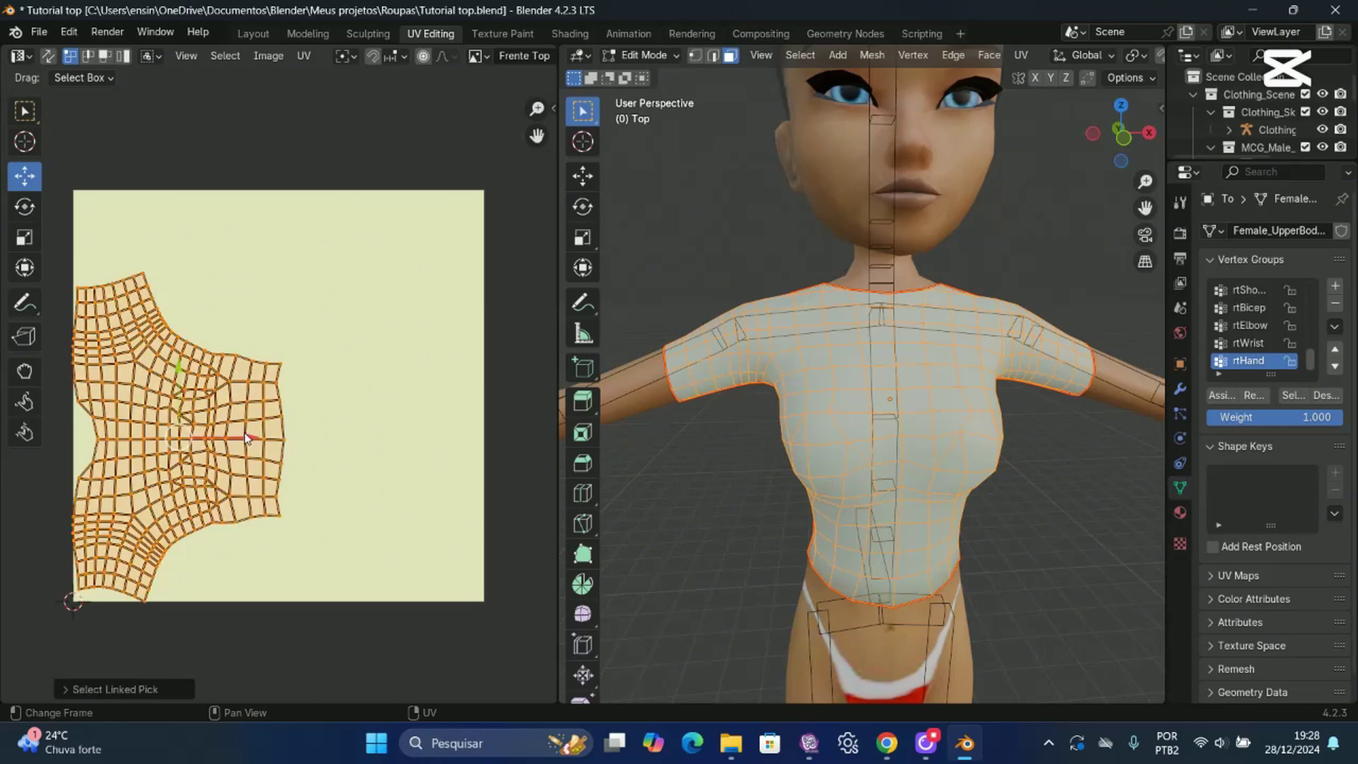
left_click_drag(247, 437, 367, 438)
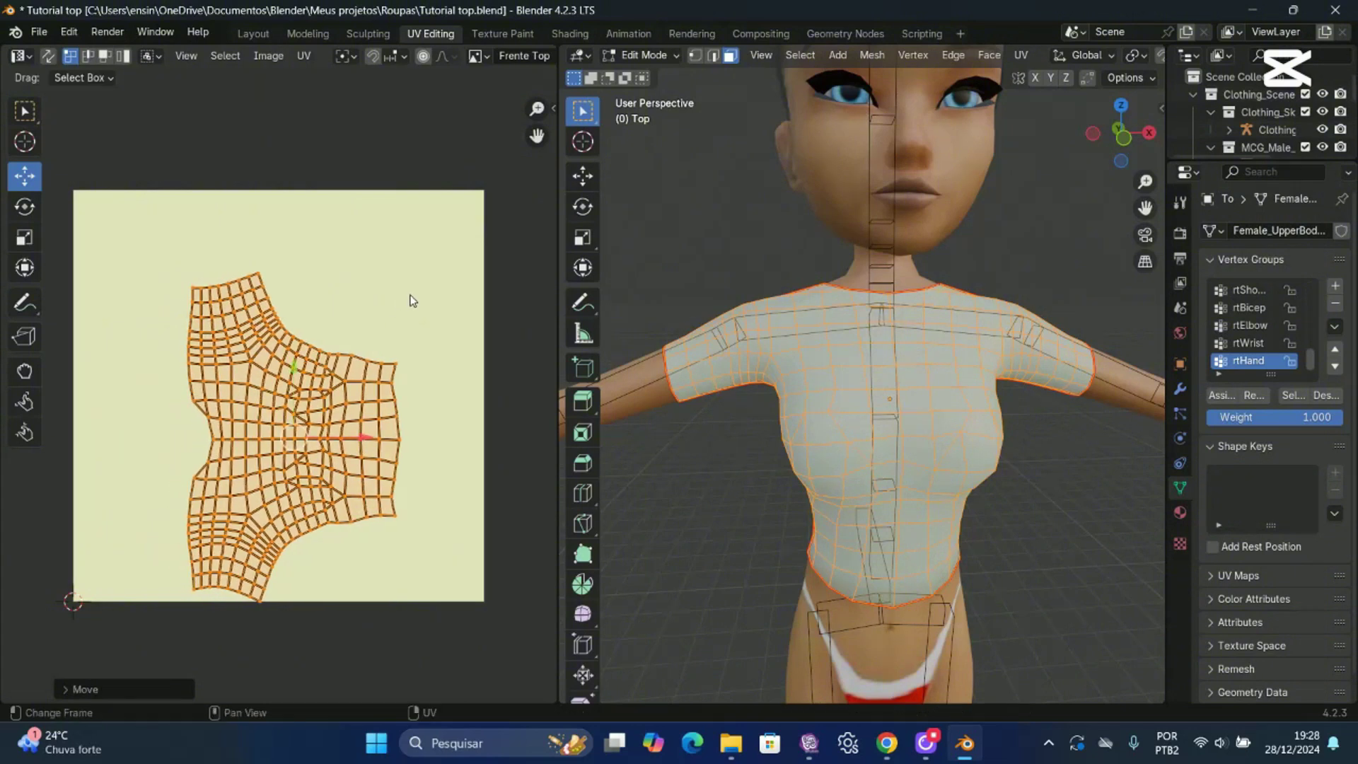
type("r")
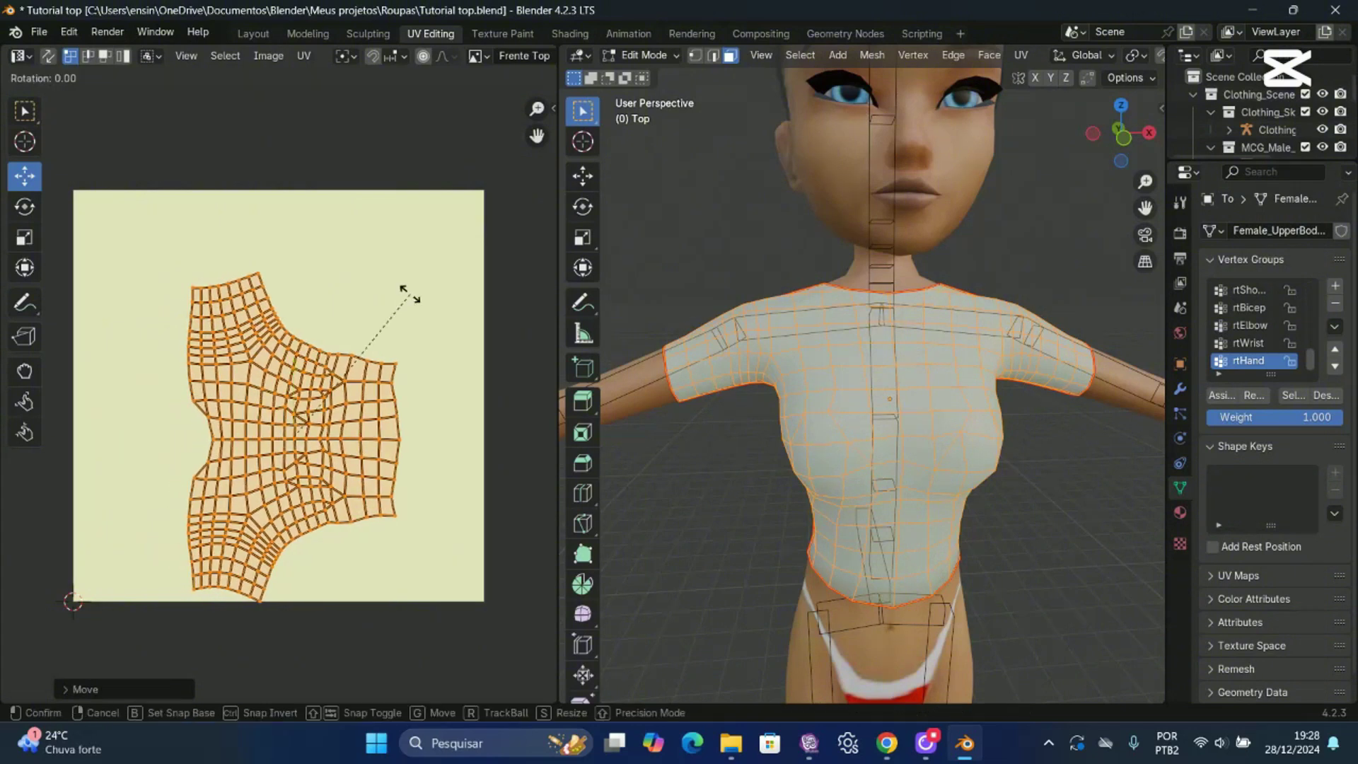
type("90")
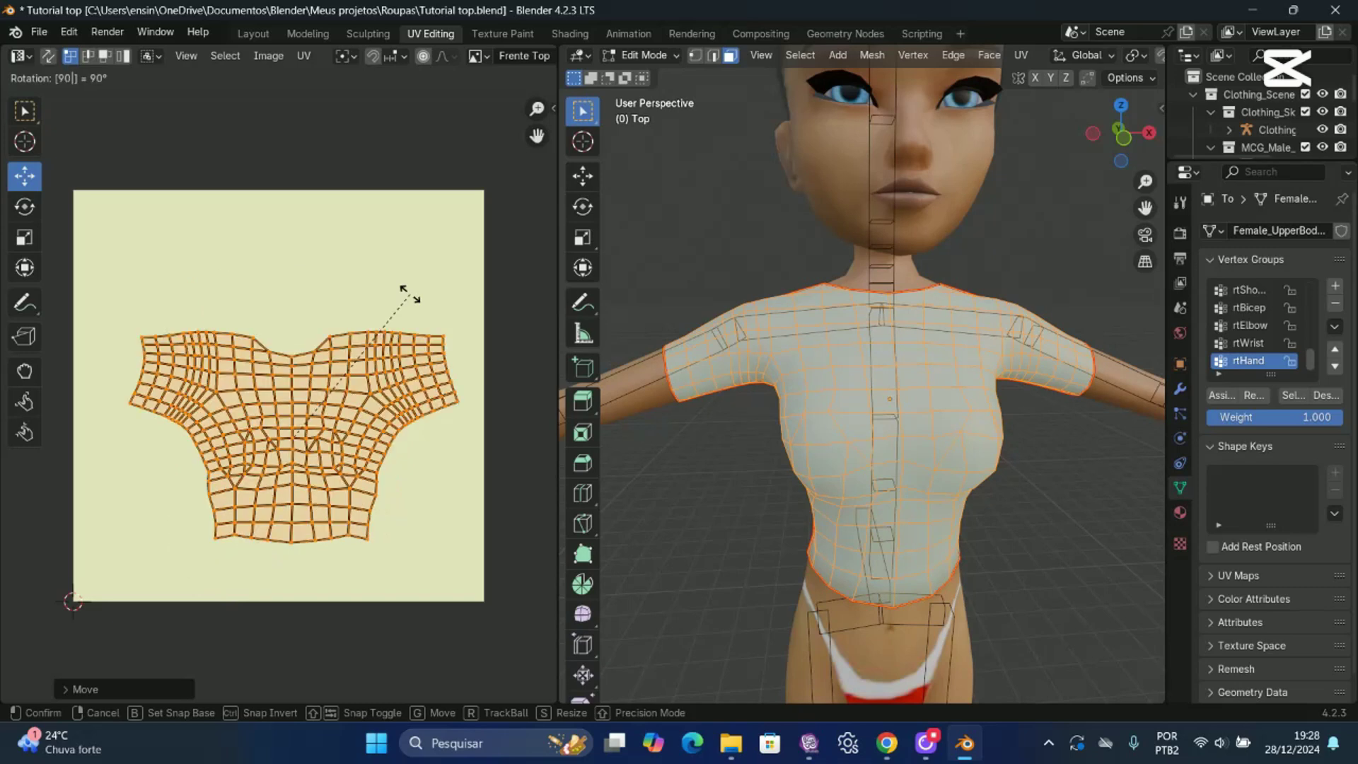
key("Return")
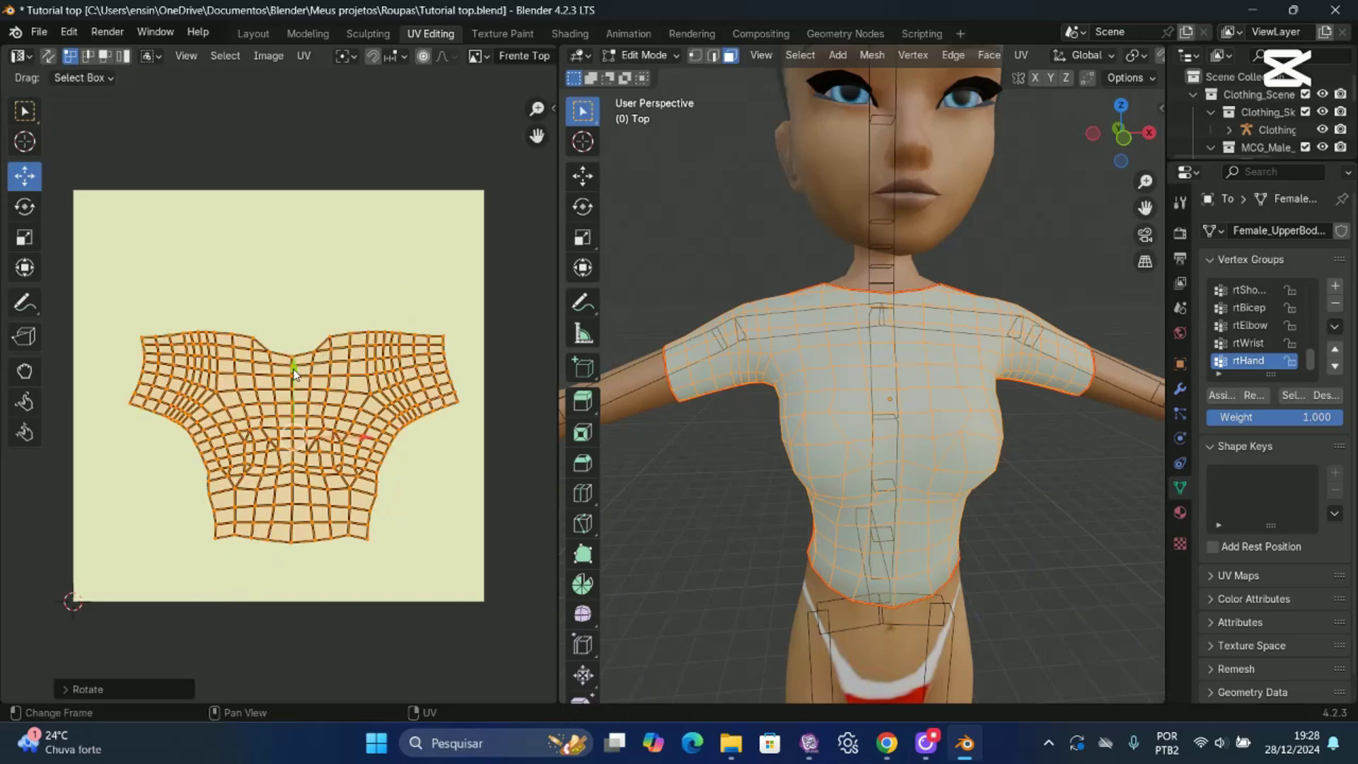
left_click_drag(294, 367, 293, 301)
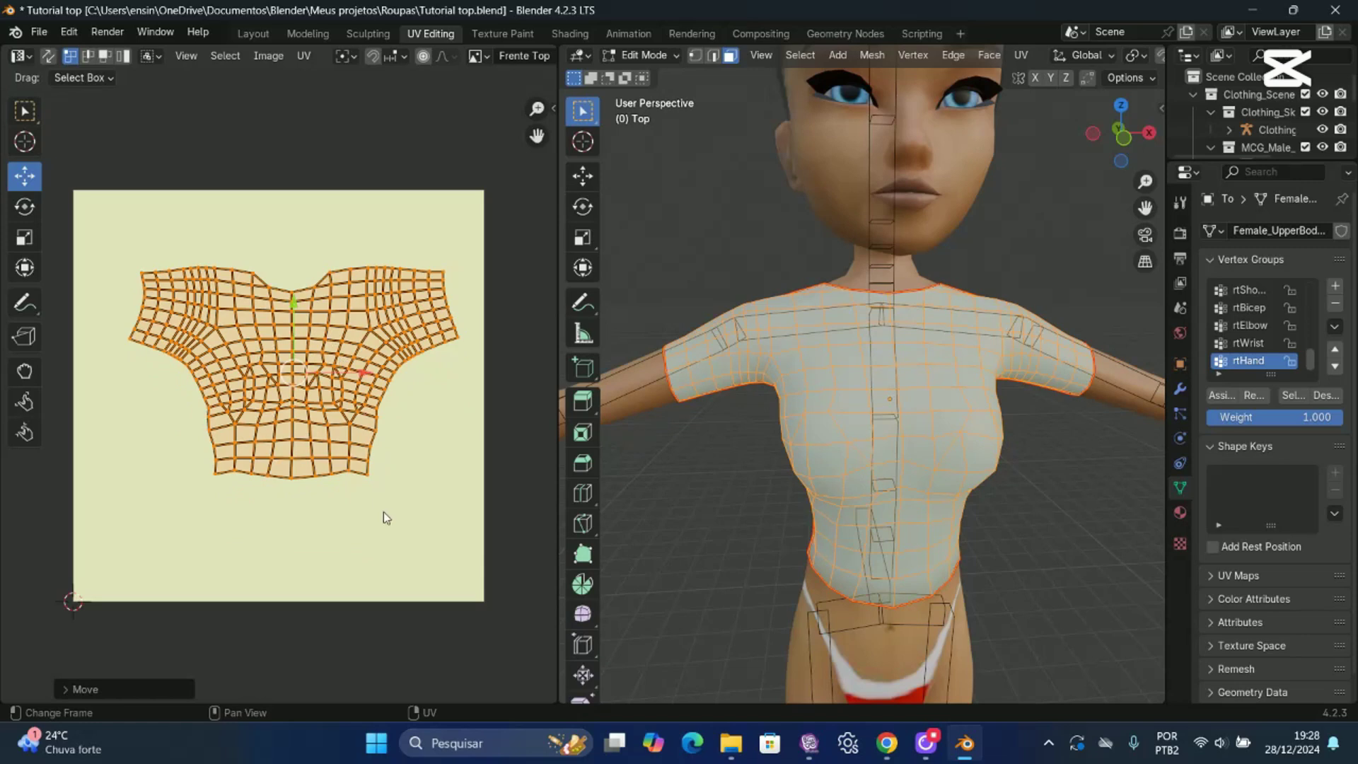
key("s")
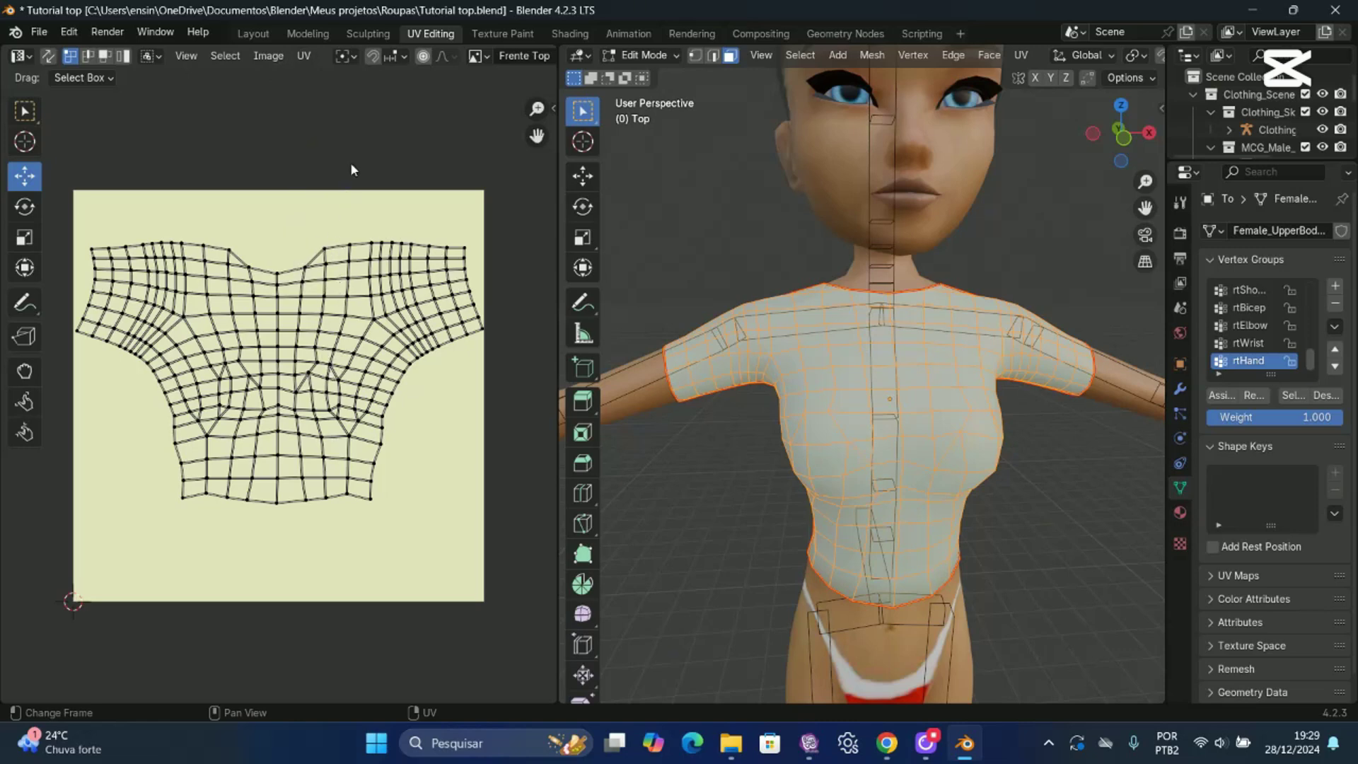
Export the front panel's UV layout as "Top frente.png" at 512 × 512 in the Roupas folder.
left_click(302, 58)
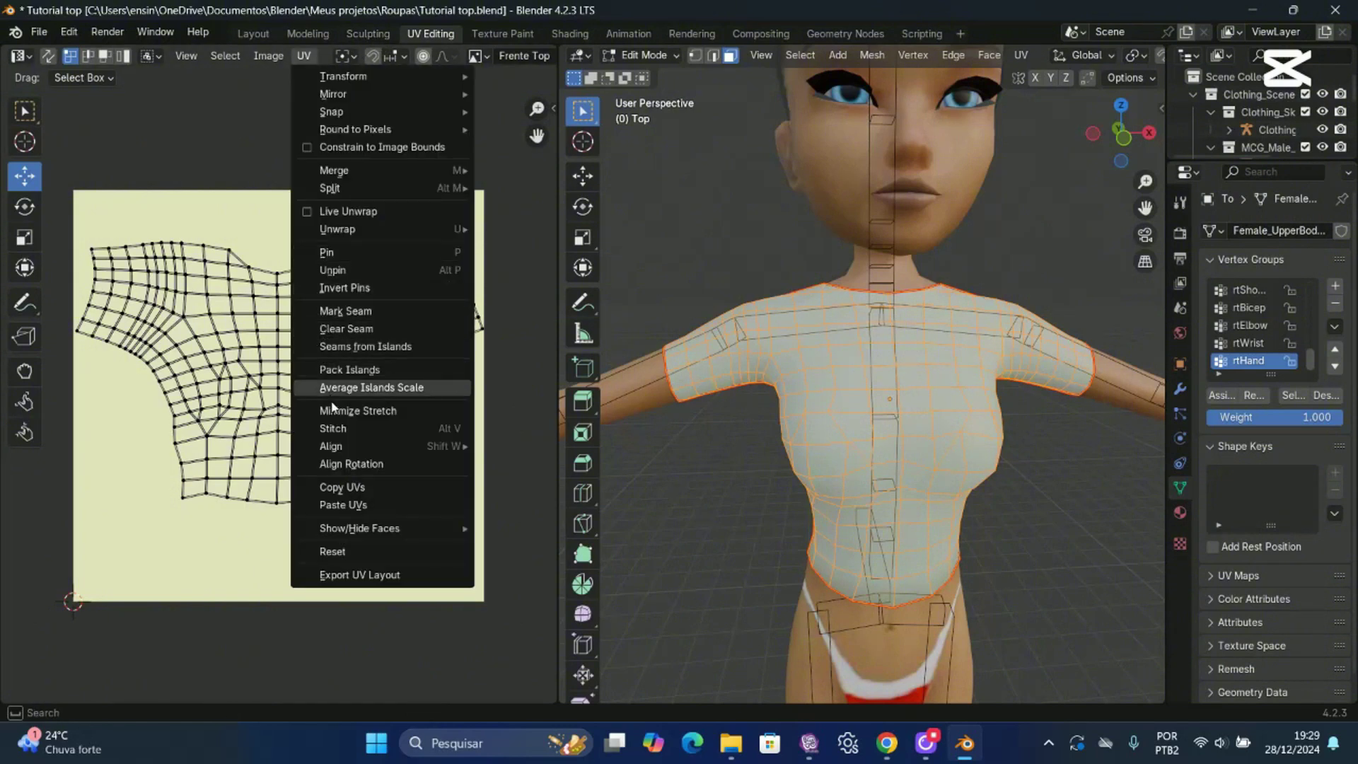
left_click(377, 577)
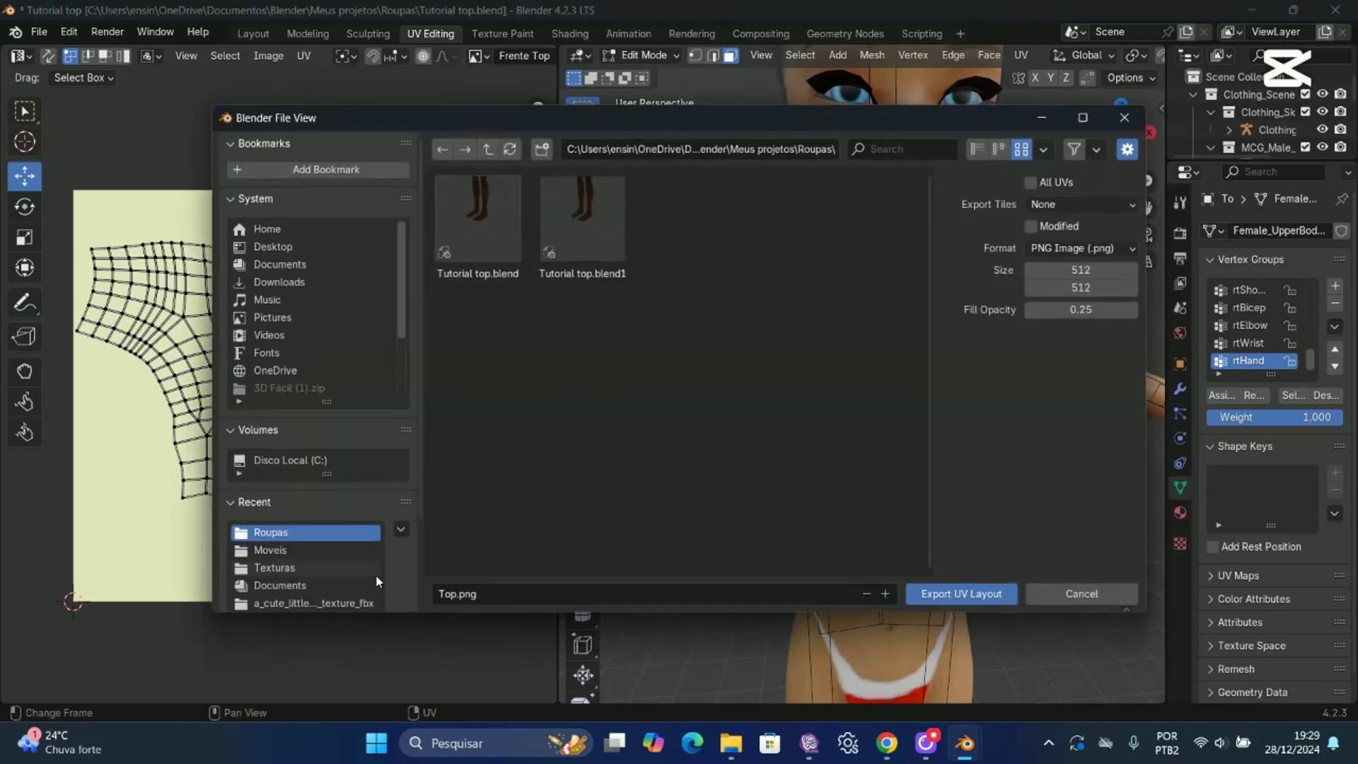
left_click(456, 594)
left_click(456, 594)
type("frente")
left_click(977, 598)
left_click(976, 595)
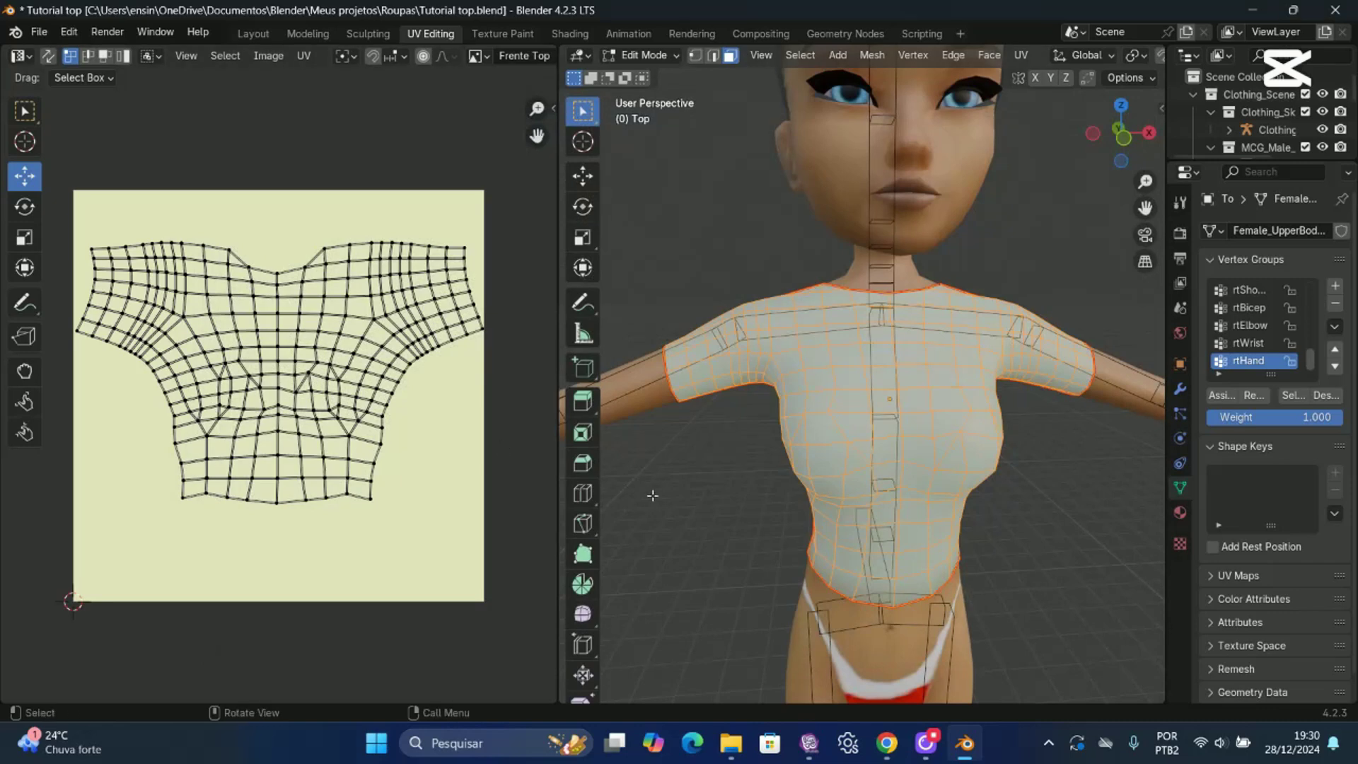
Reselect the whole Top mesh to bring back both UV islands, and hide the front panel's island.
left_click(723, 525)
key("a")
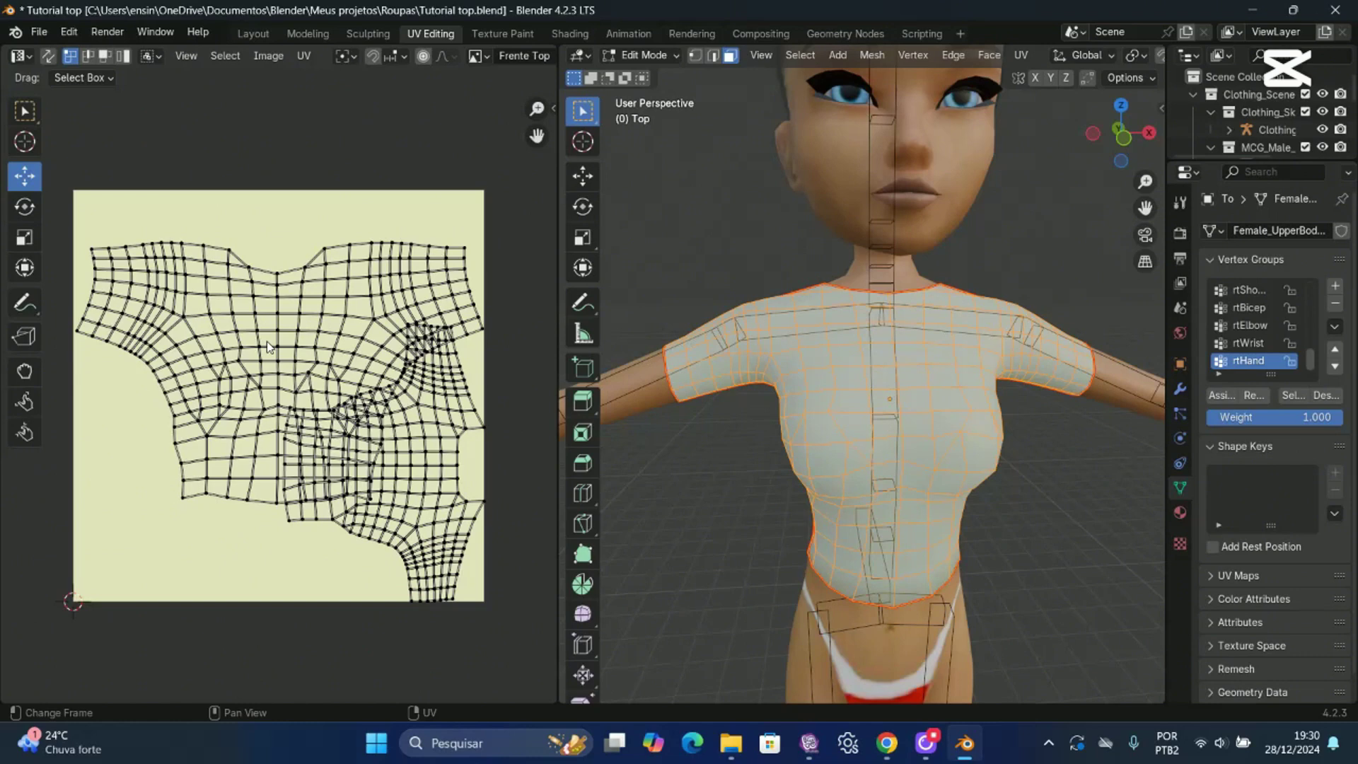
key("l")
key("h")
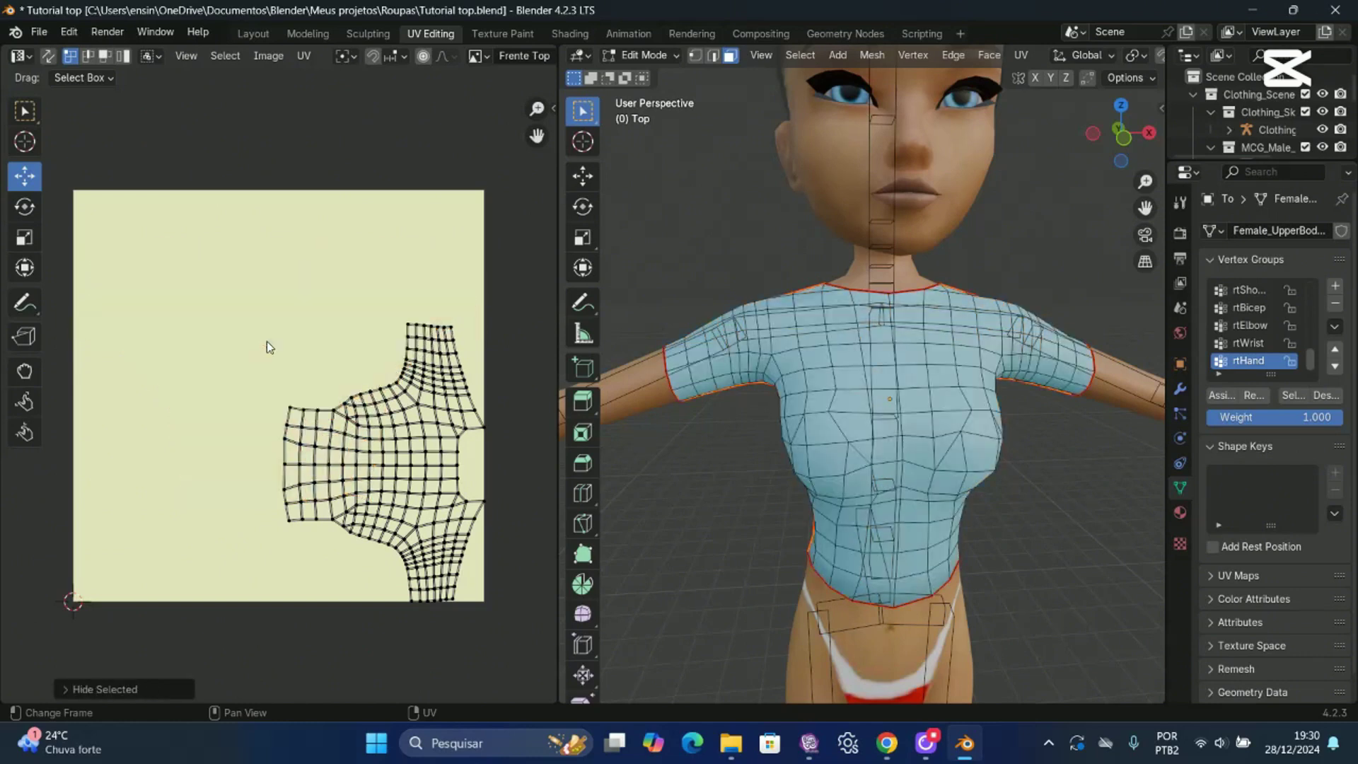
Rotate the back panel's UV island by 90° and another 180°, enlarge it to nearly the image width, and center it horizontally.
key("l")
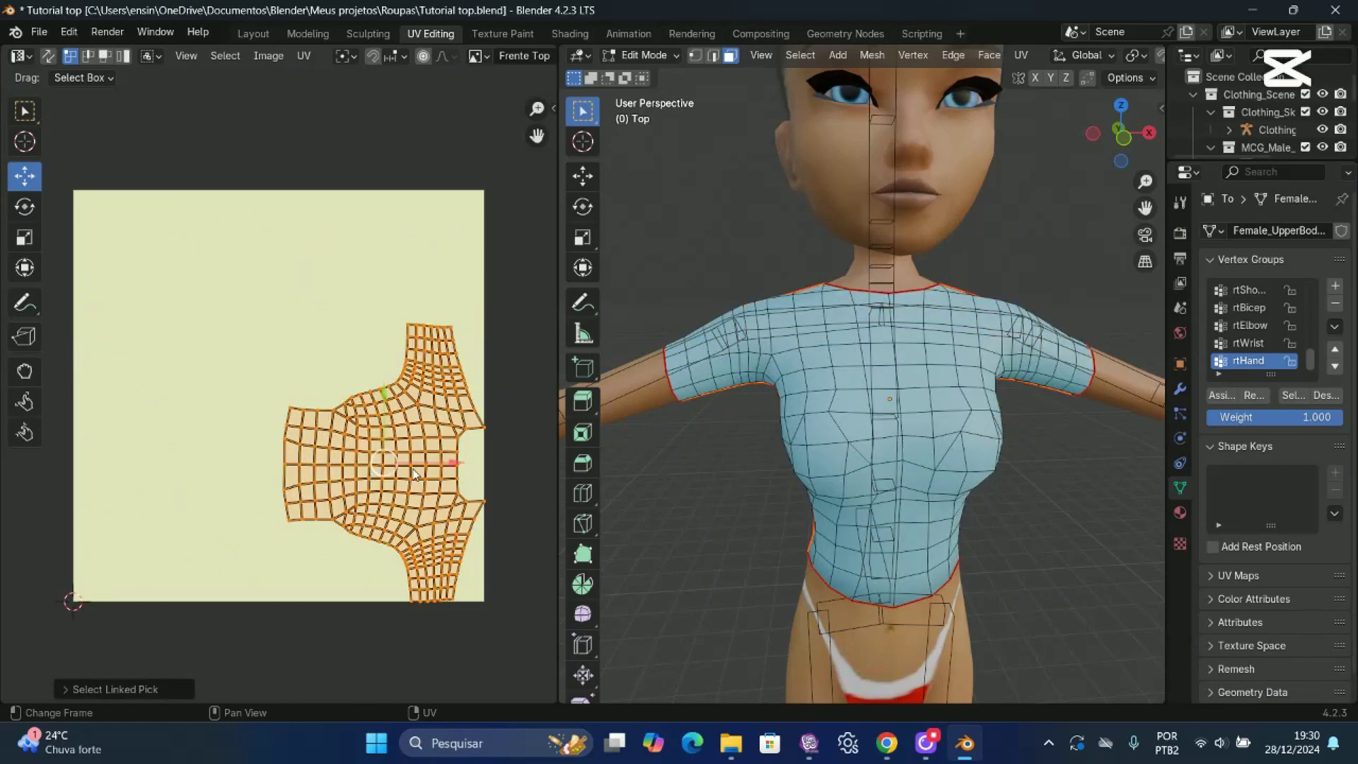
left_click_drag(453, 463, 331, 461)
type("r")
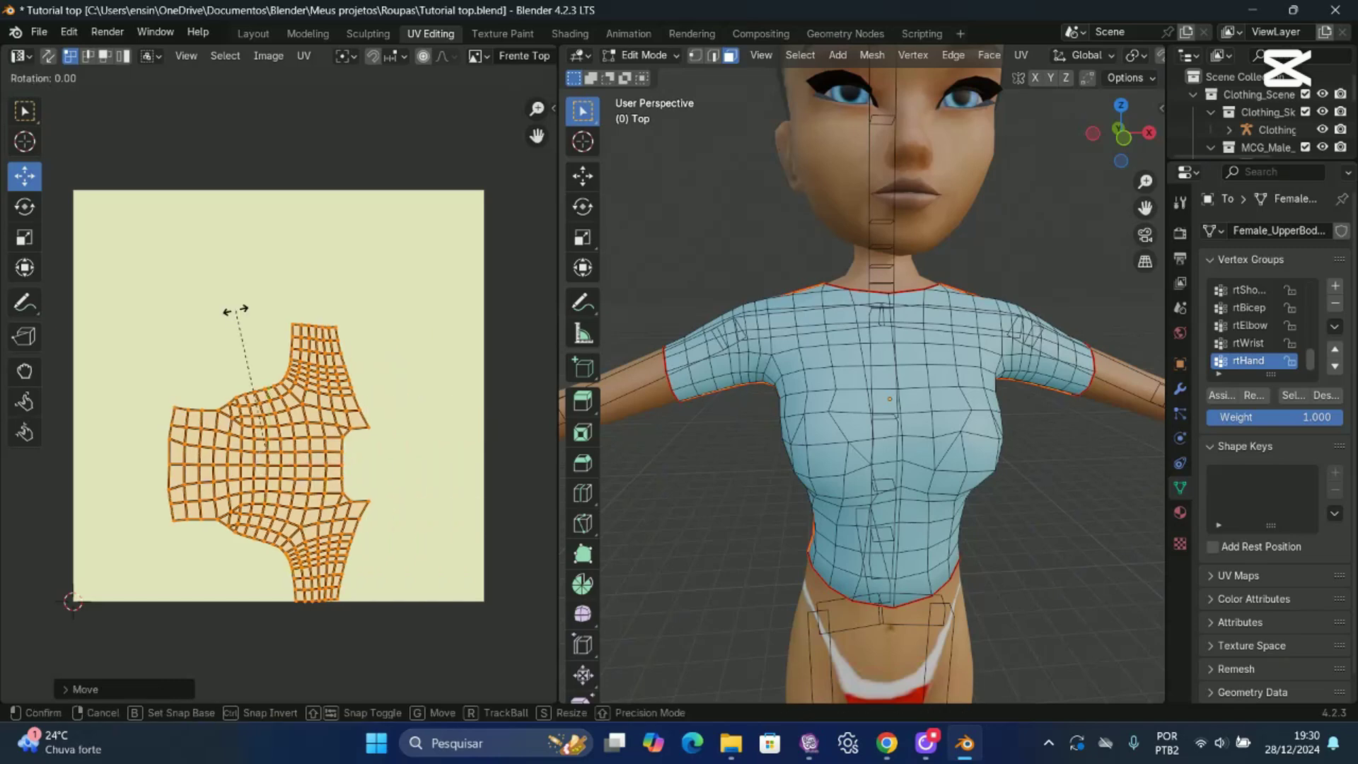
type("90")
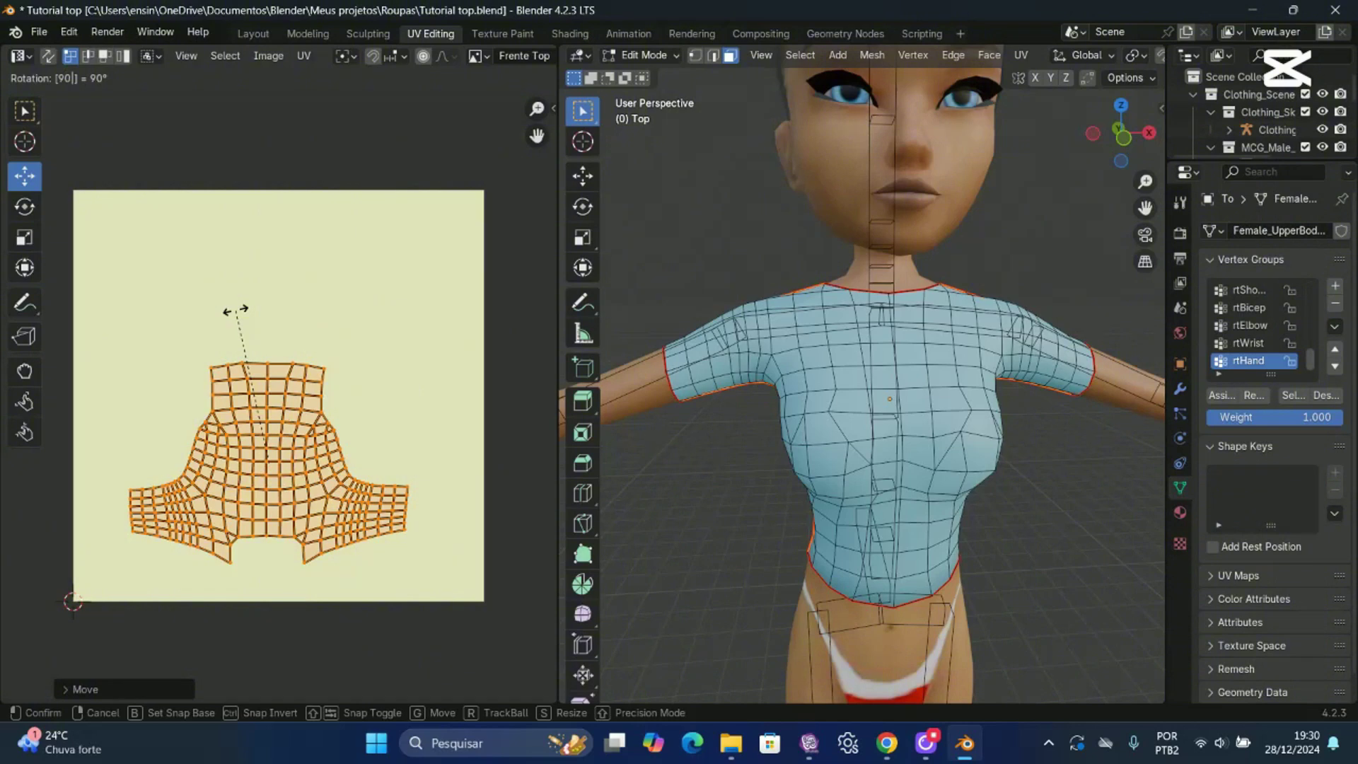
key("Return")
type("r180")
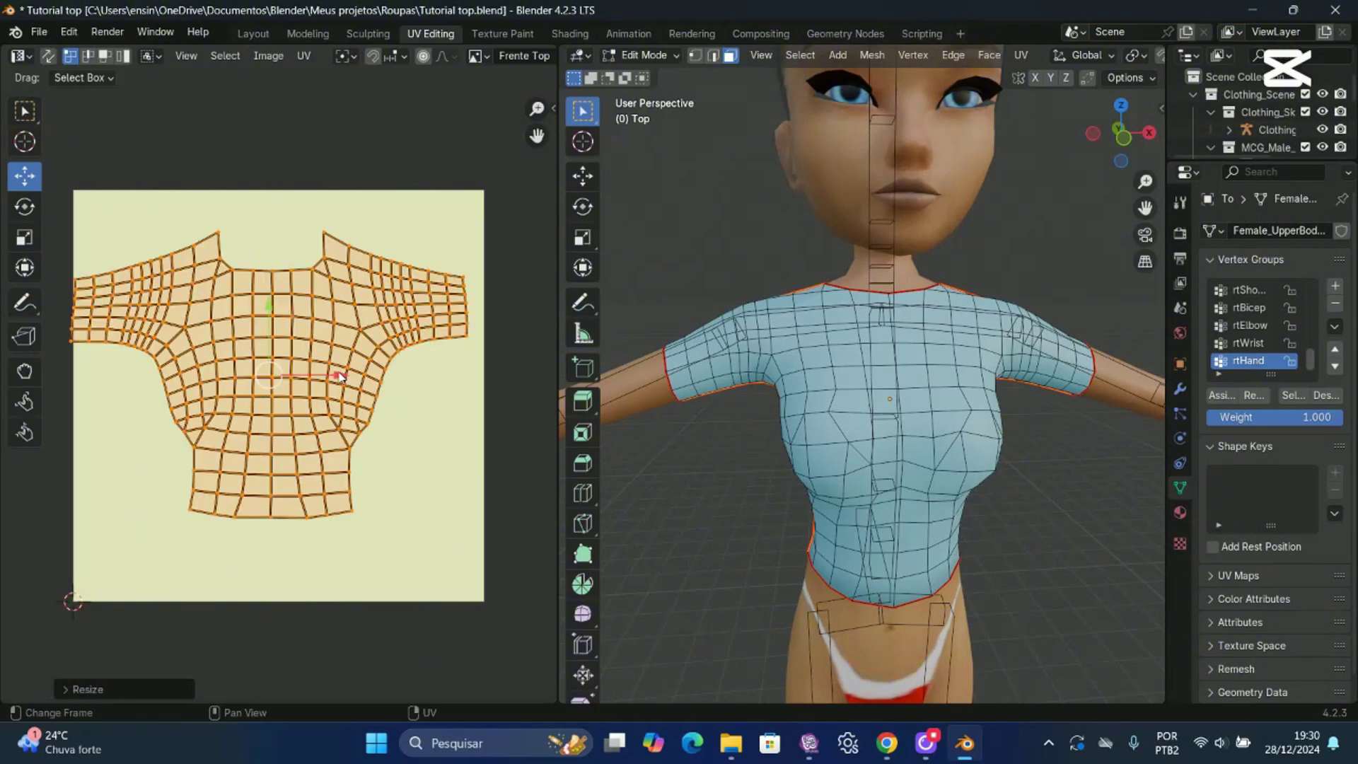
left_click_drag(347, 375, 348, 383)
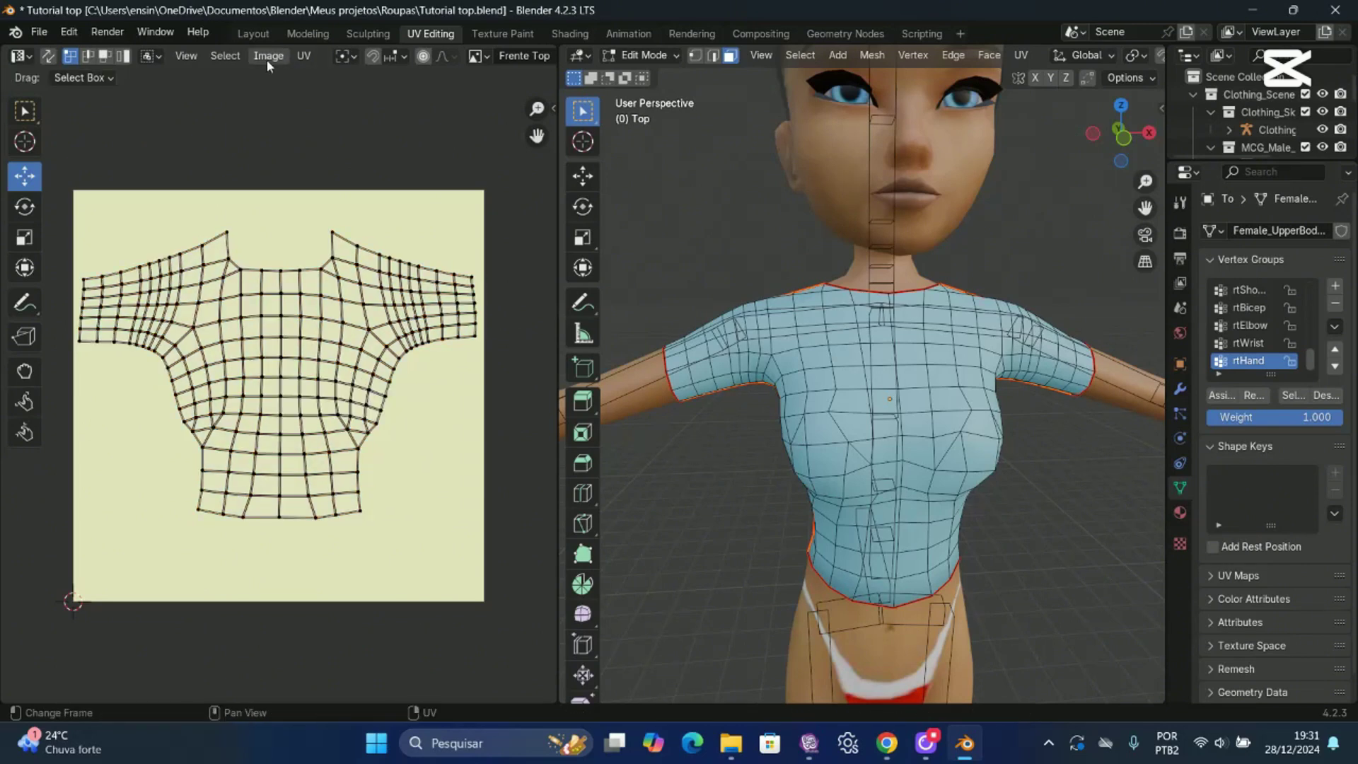
Export the back panel's UV layout as "Top costas.png" at 512 × 512 in the Roupas folder.
left_click(304, 56)
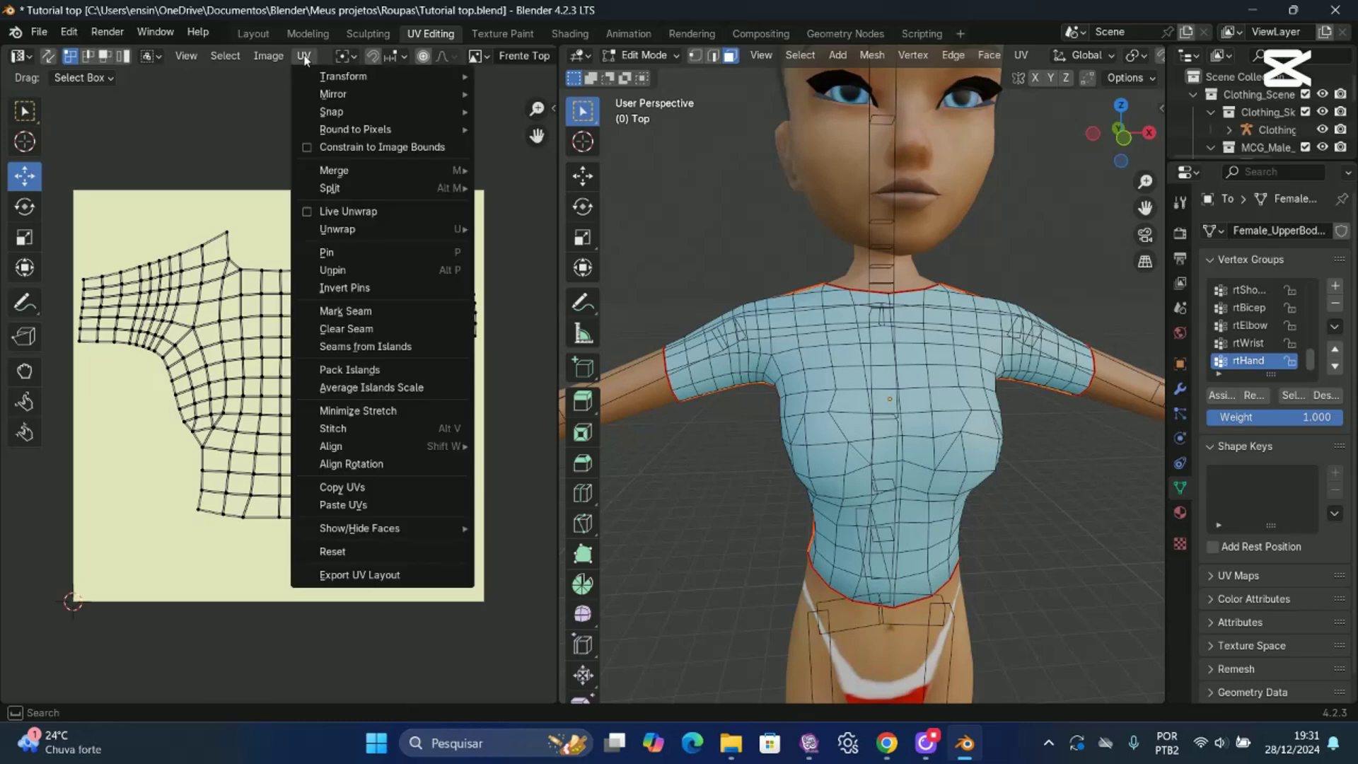
left_click(359, 575)
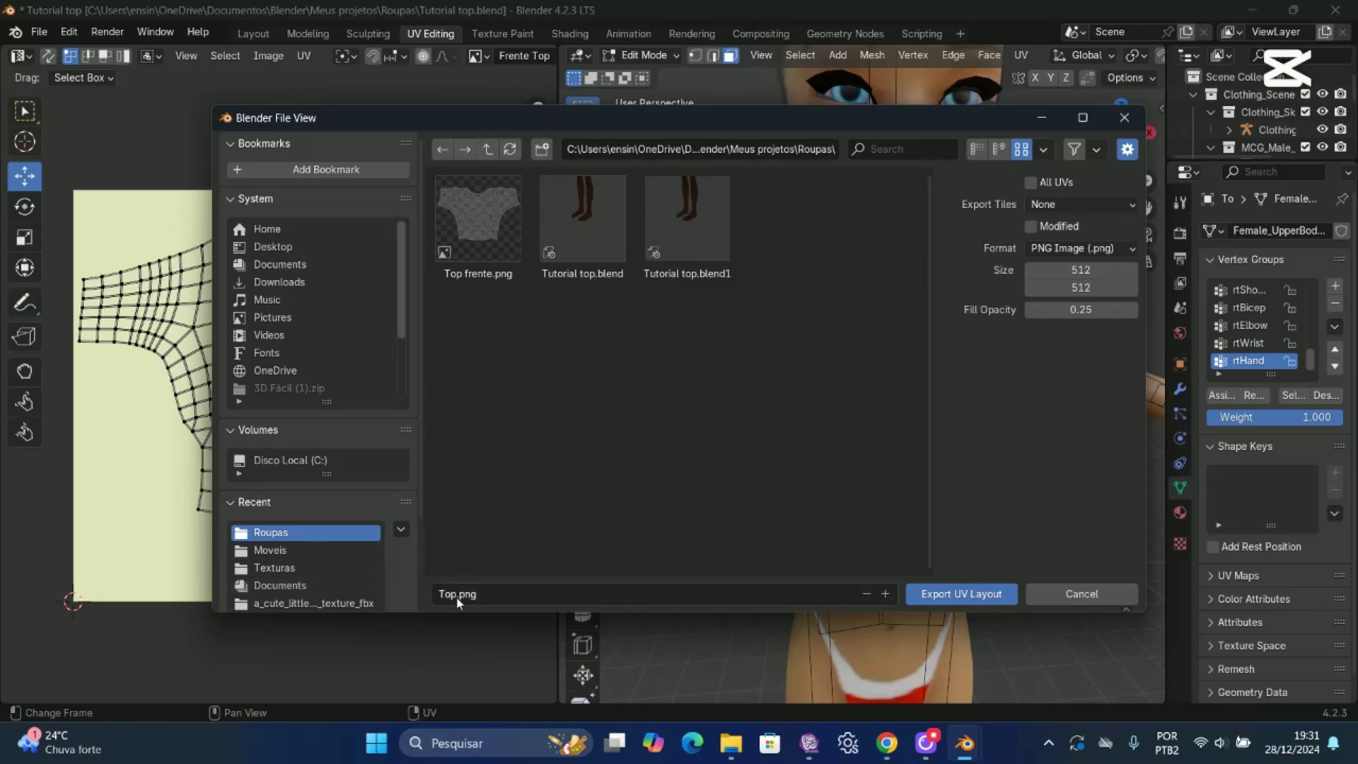
left_click(457, 594)
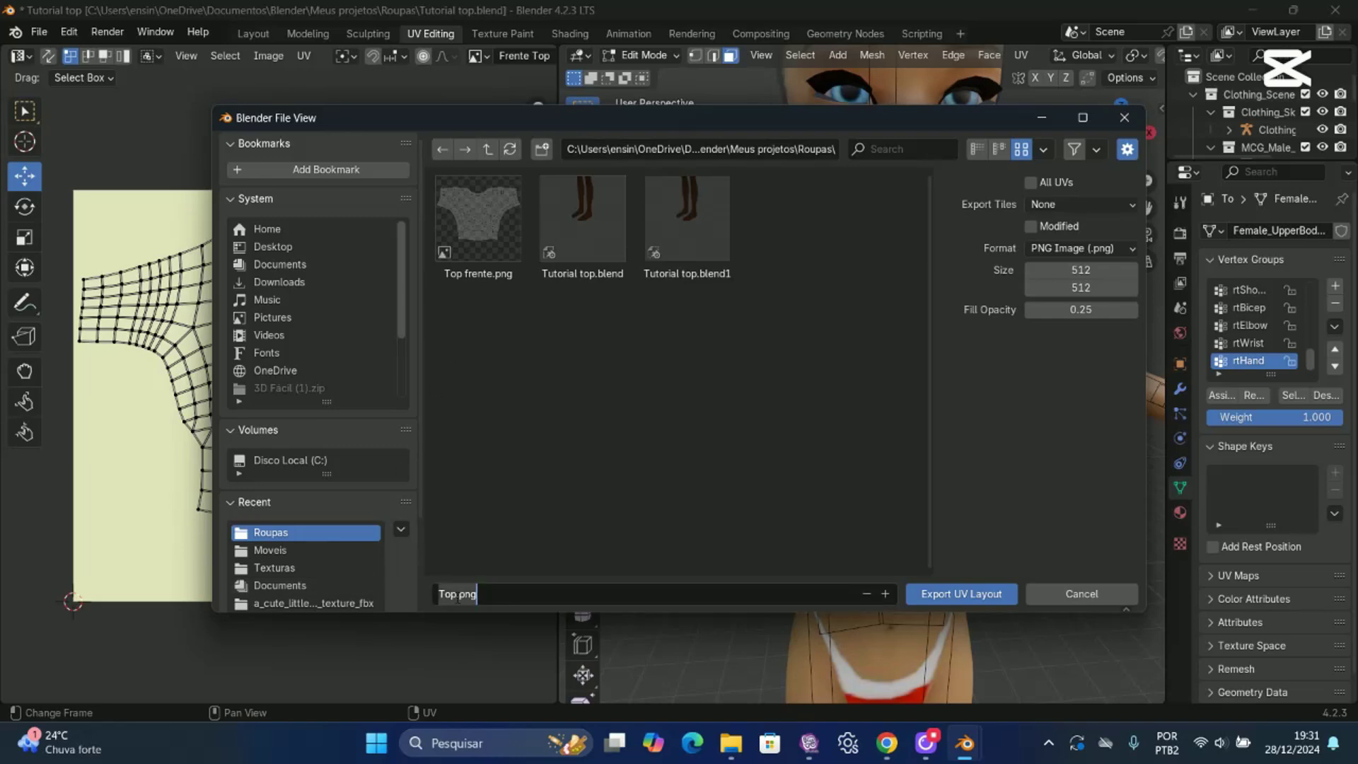
type("costas")
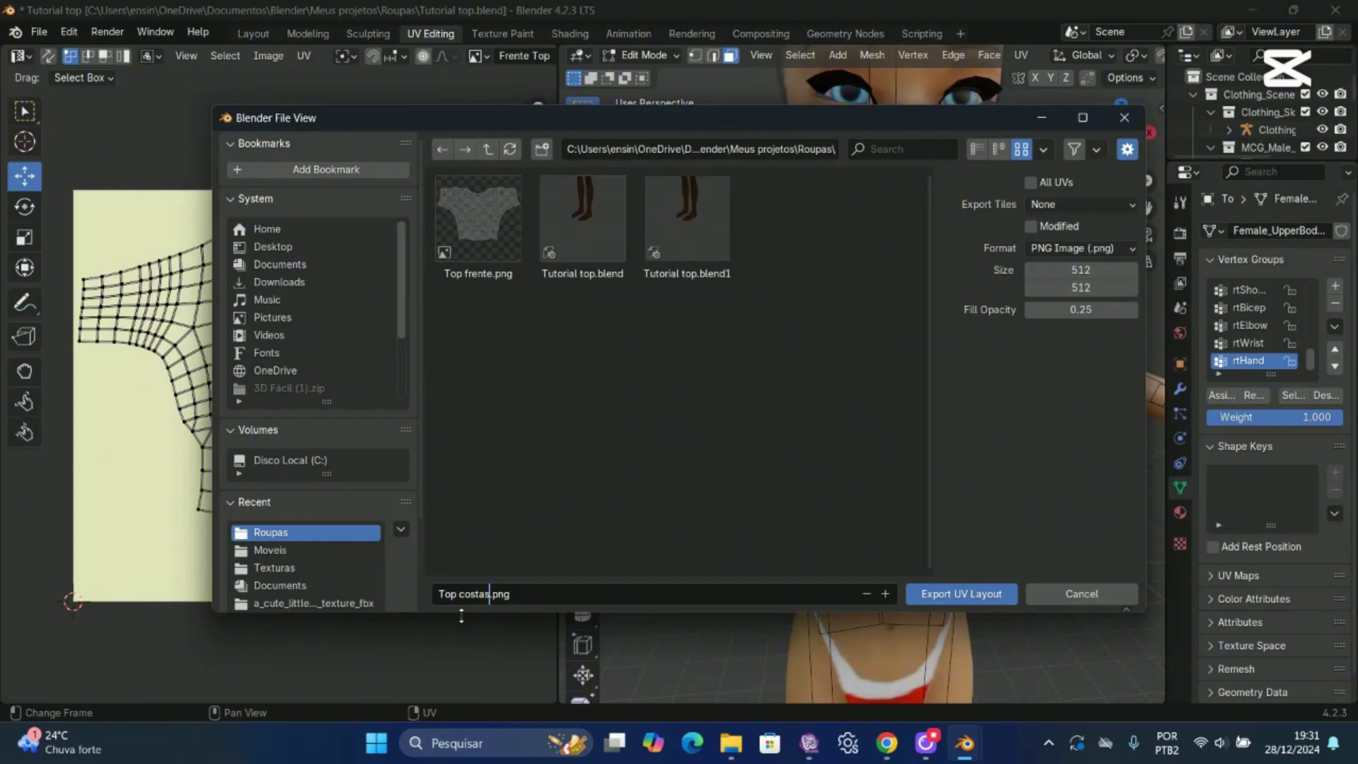
left_click(969, 593)
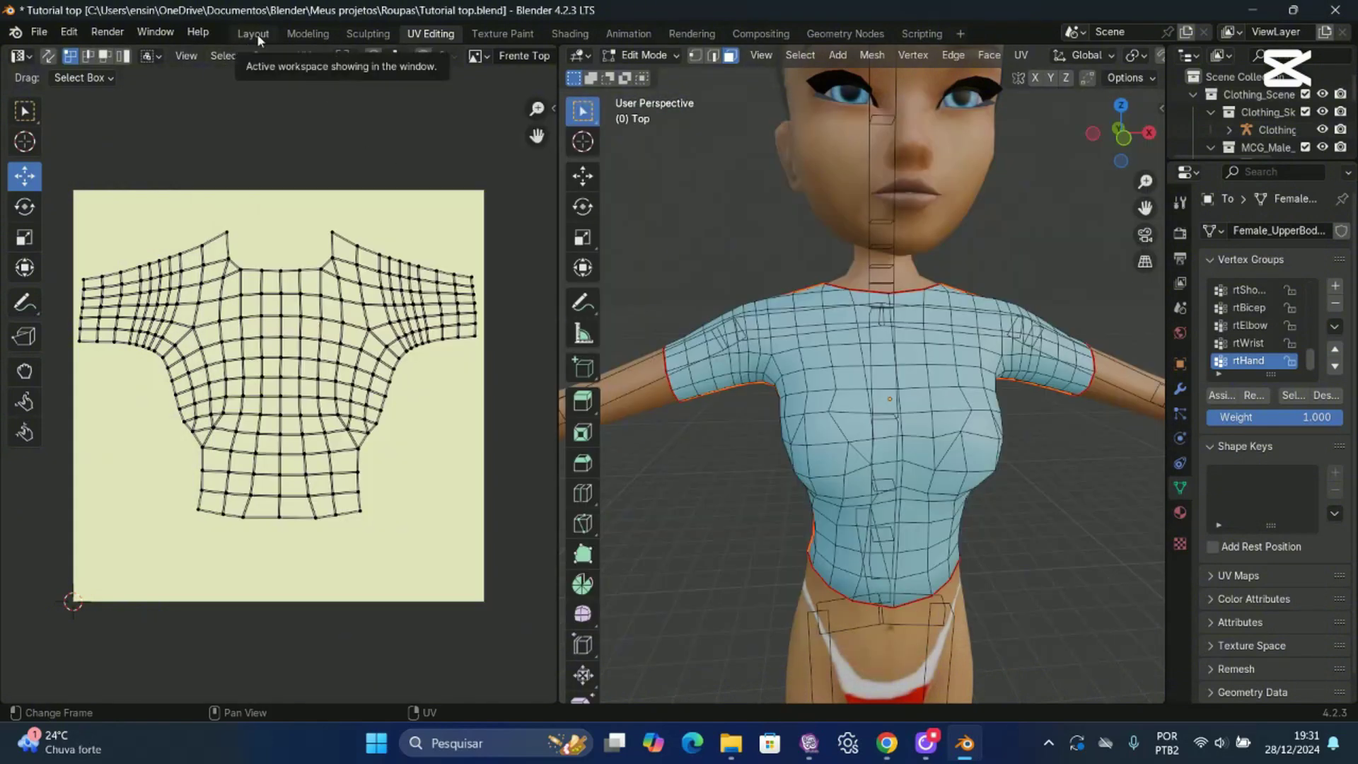
In the Layout workspace, link Material.001's base color to an image texture using "Xadrez verde 1.jpg" from the Texturas folder.
left_click(253, 33)
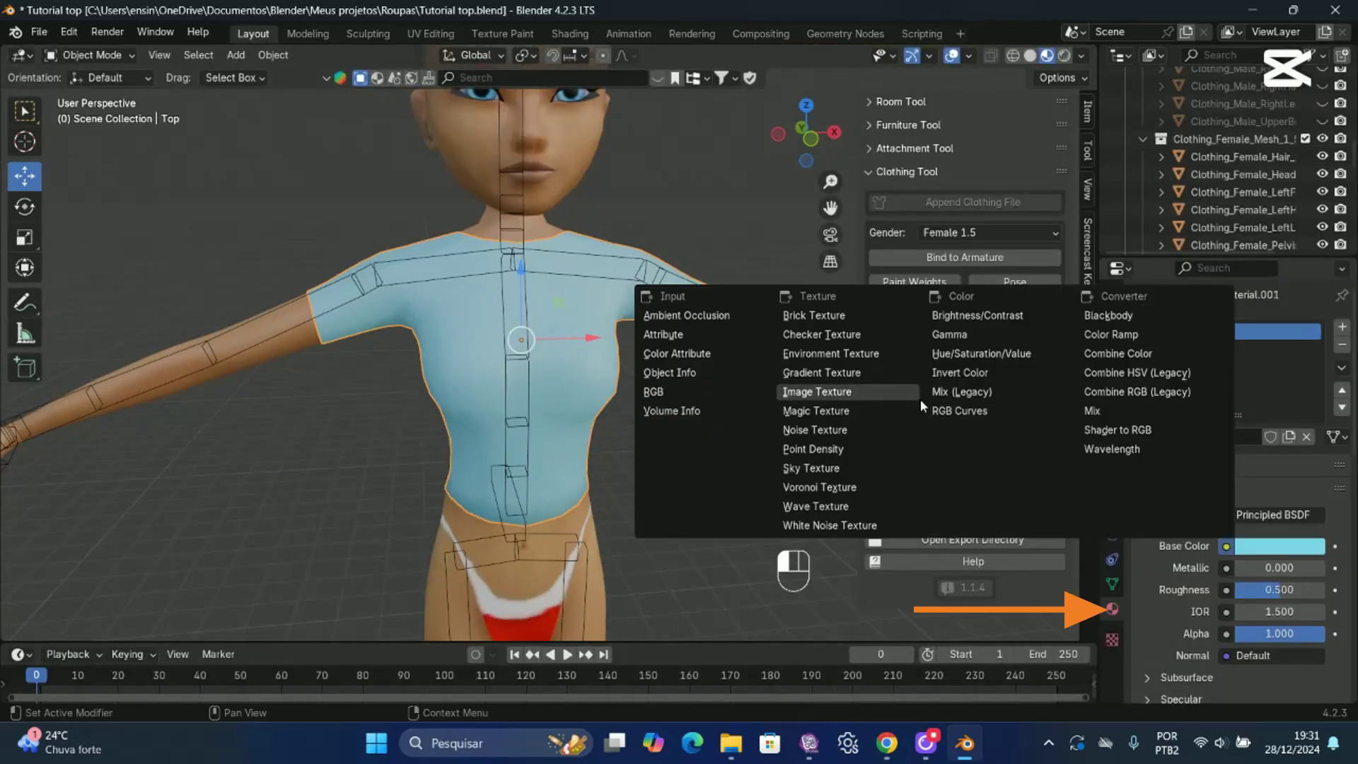
left_click(846, 395)
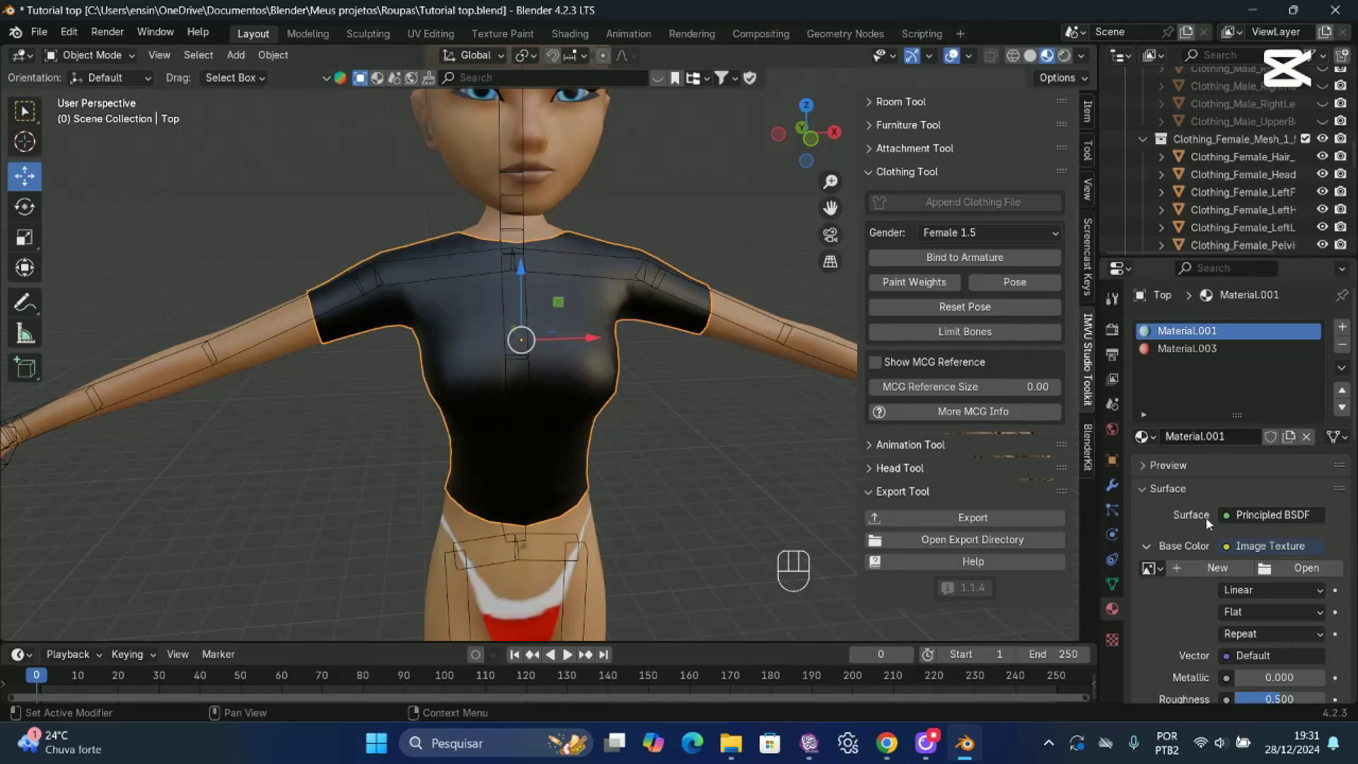
left_click(1301, 567)
left_click(1002, 410)
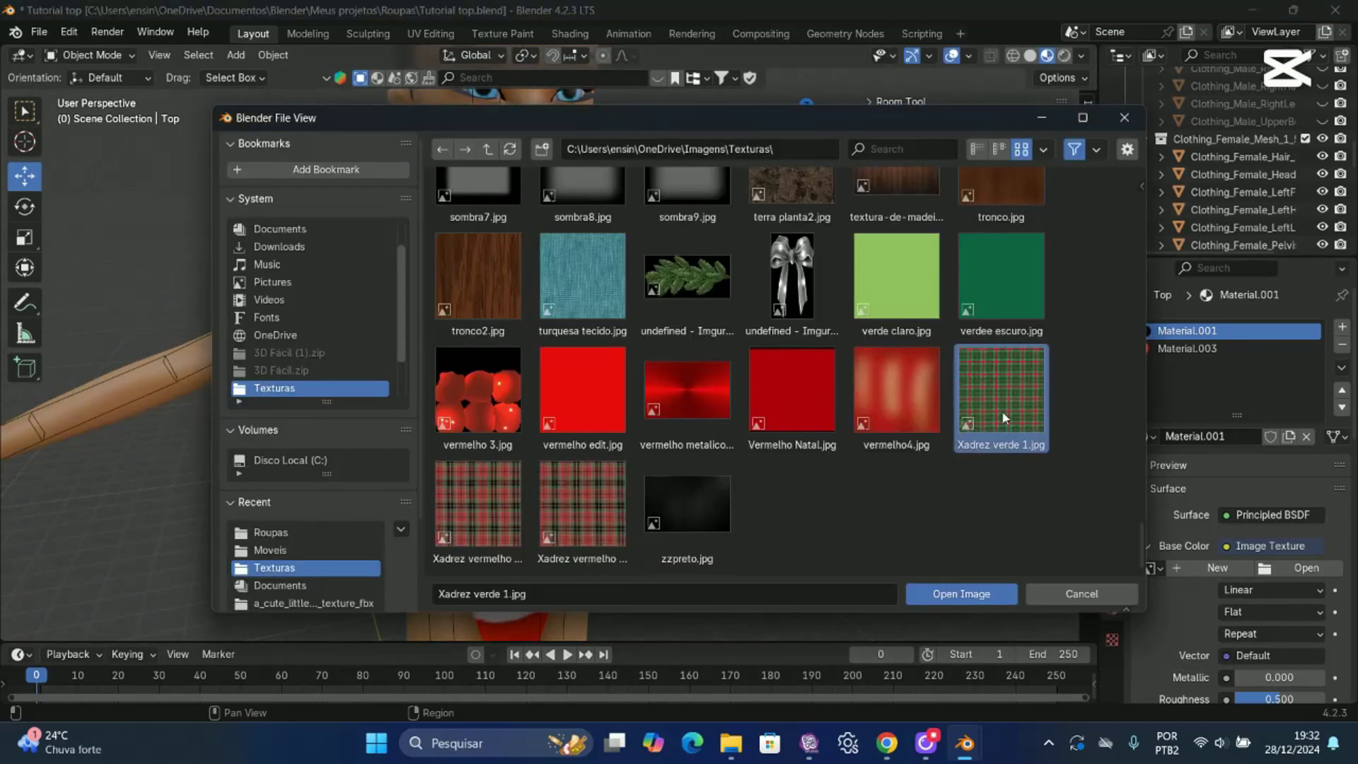
left_click(937, 594)
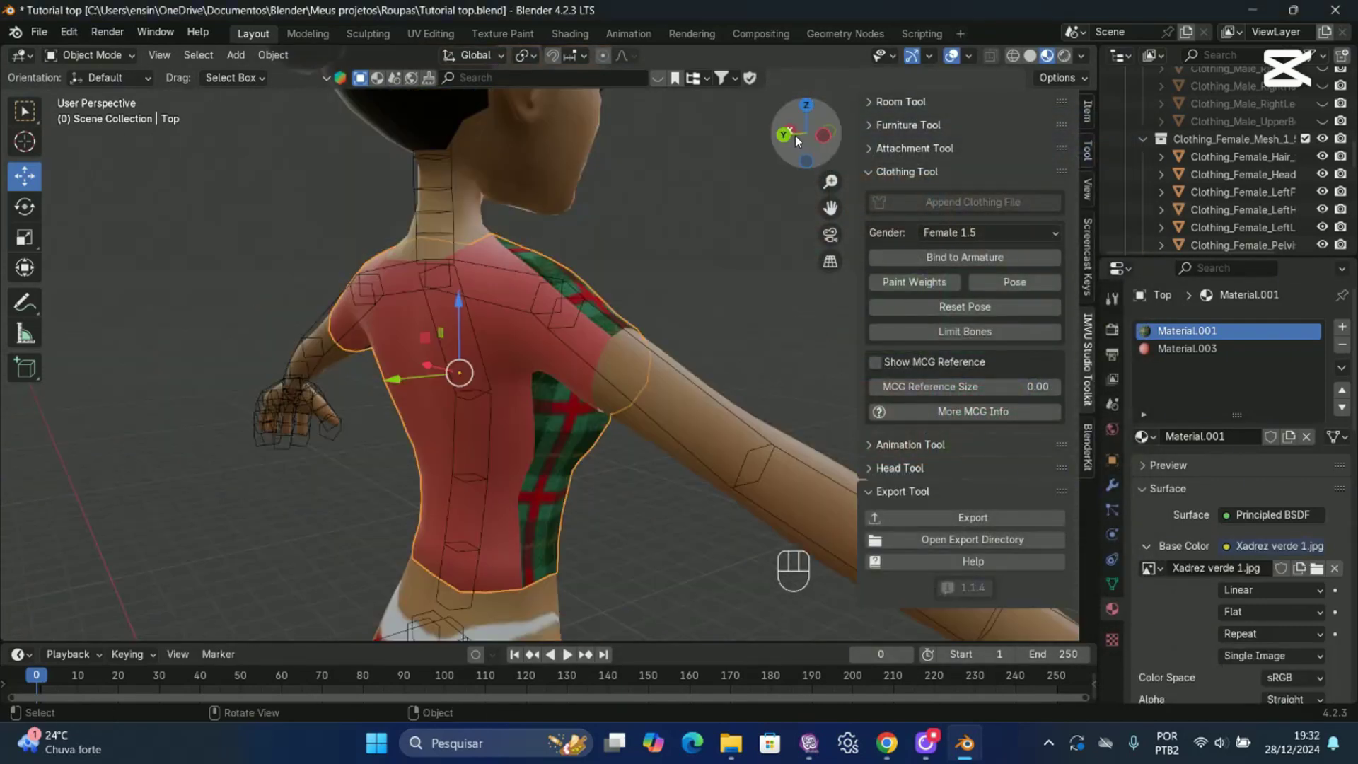
Give the back panel's Material.003 an image texture as base color, using "Xadrez verde 1.jpg".
mouse_move(795, 135)
left_mouse_down()
mouse_move(615, 134)
mouse_move(799, 134)
left_mouse_up()
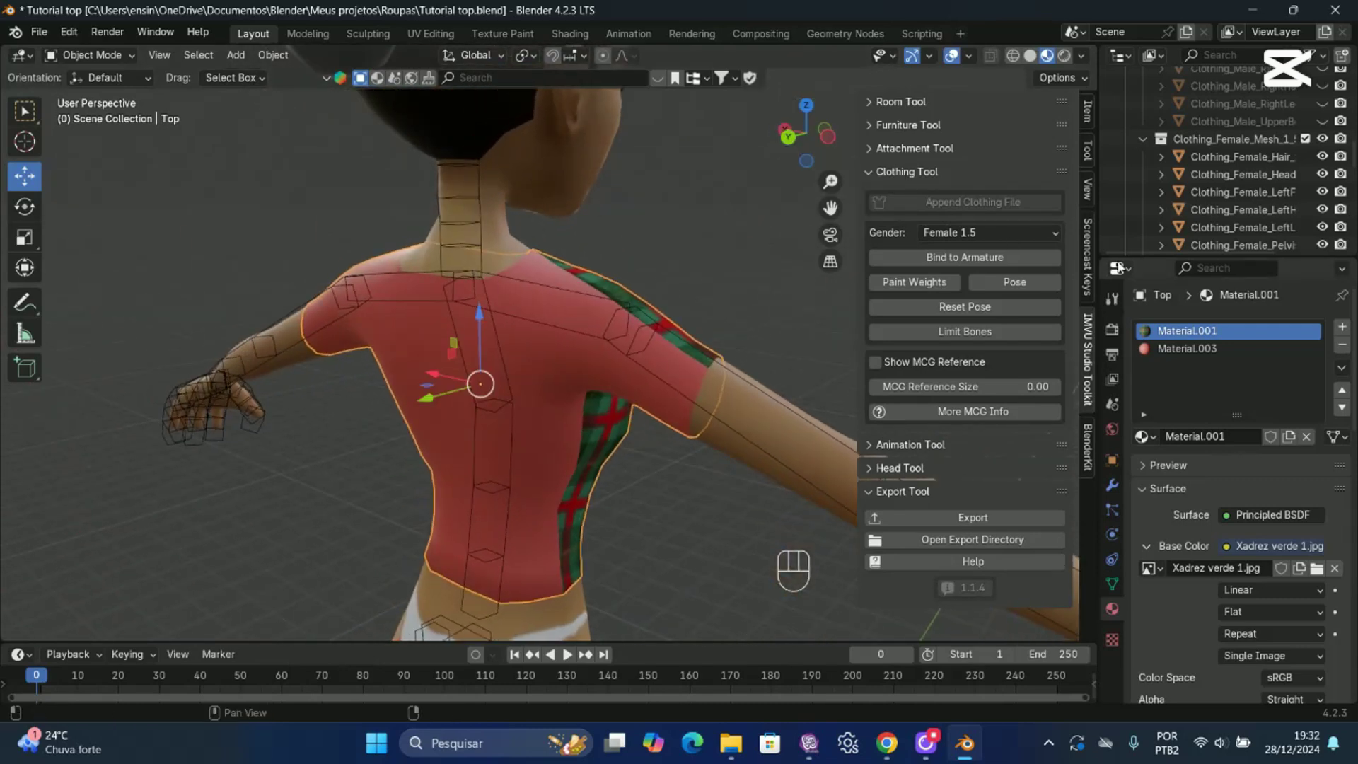
left_click(1183, 349)
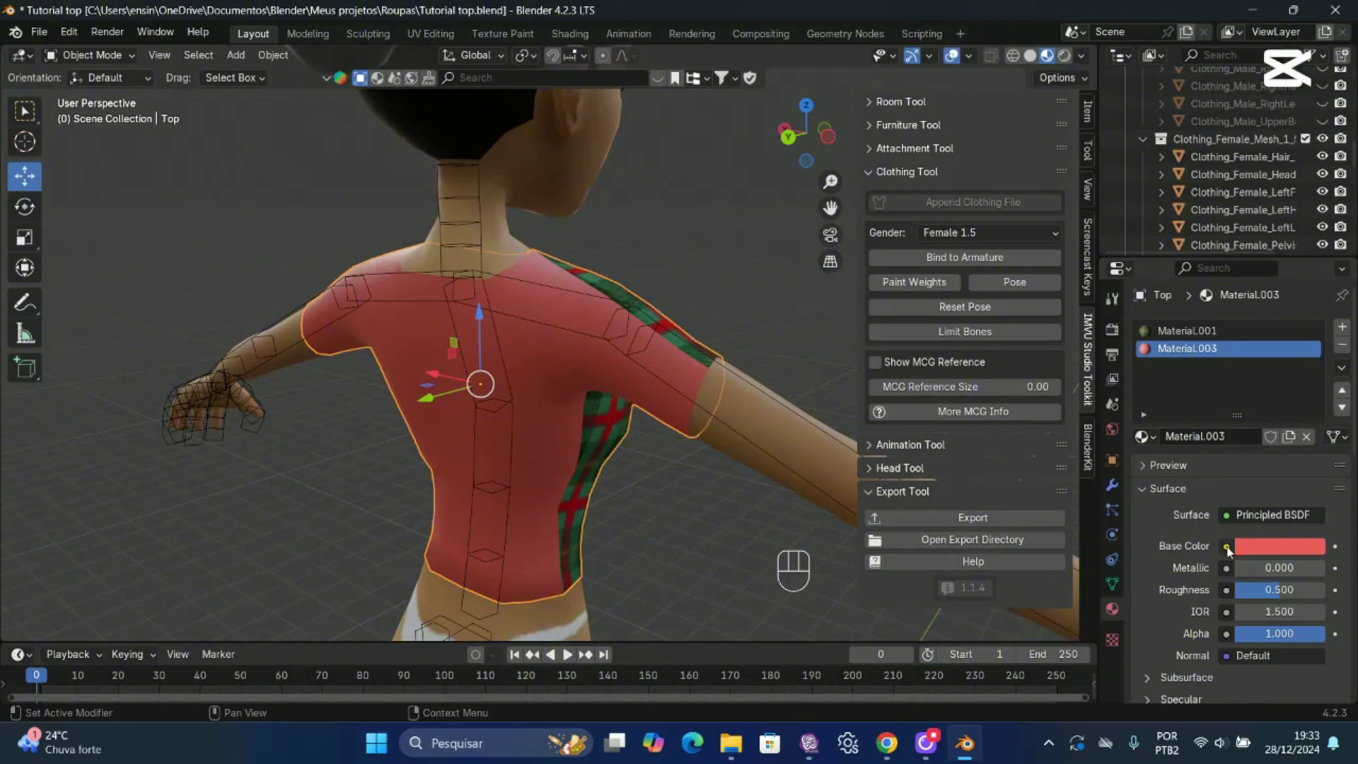
left_click(1227, 547)
left_click(814, 389)
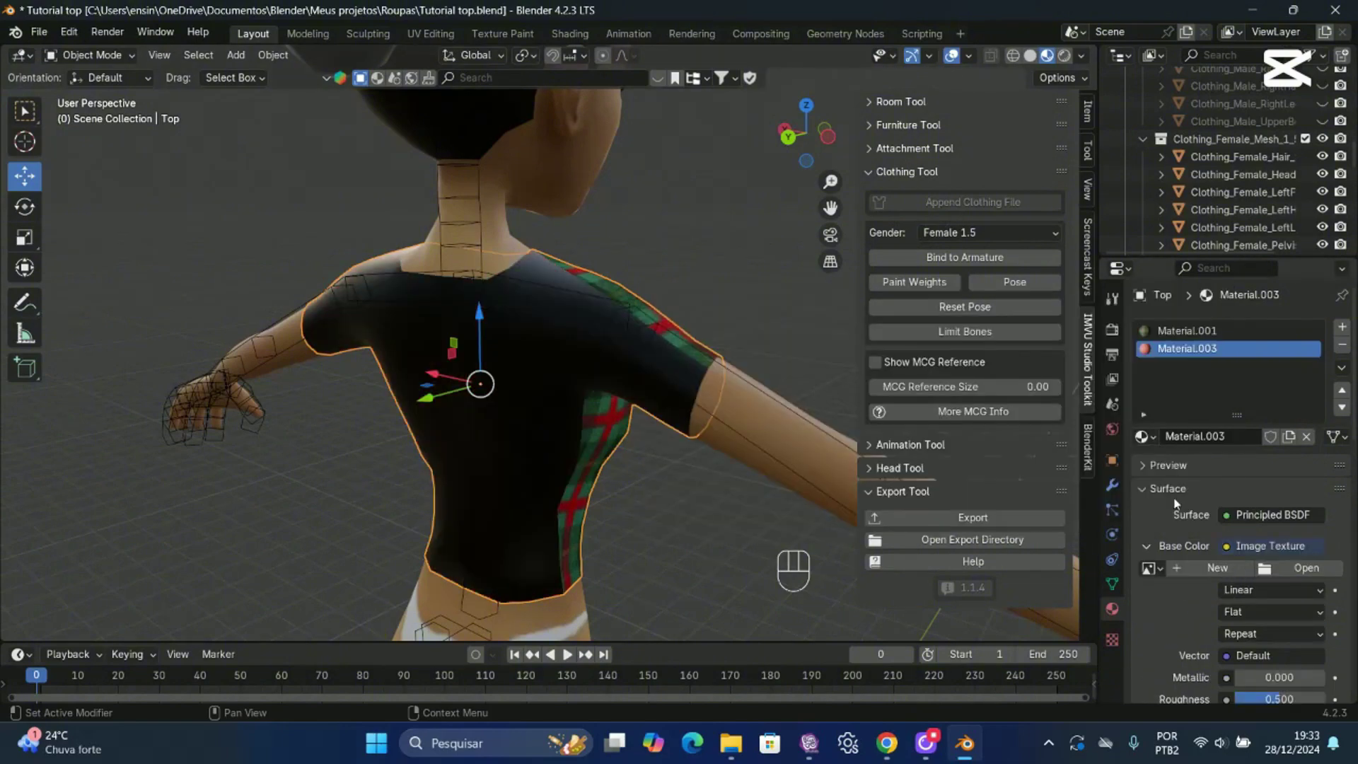
left_click(1264, 573)
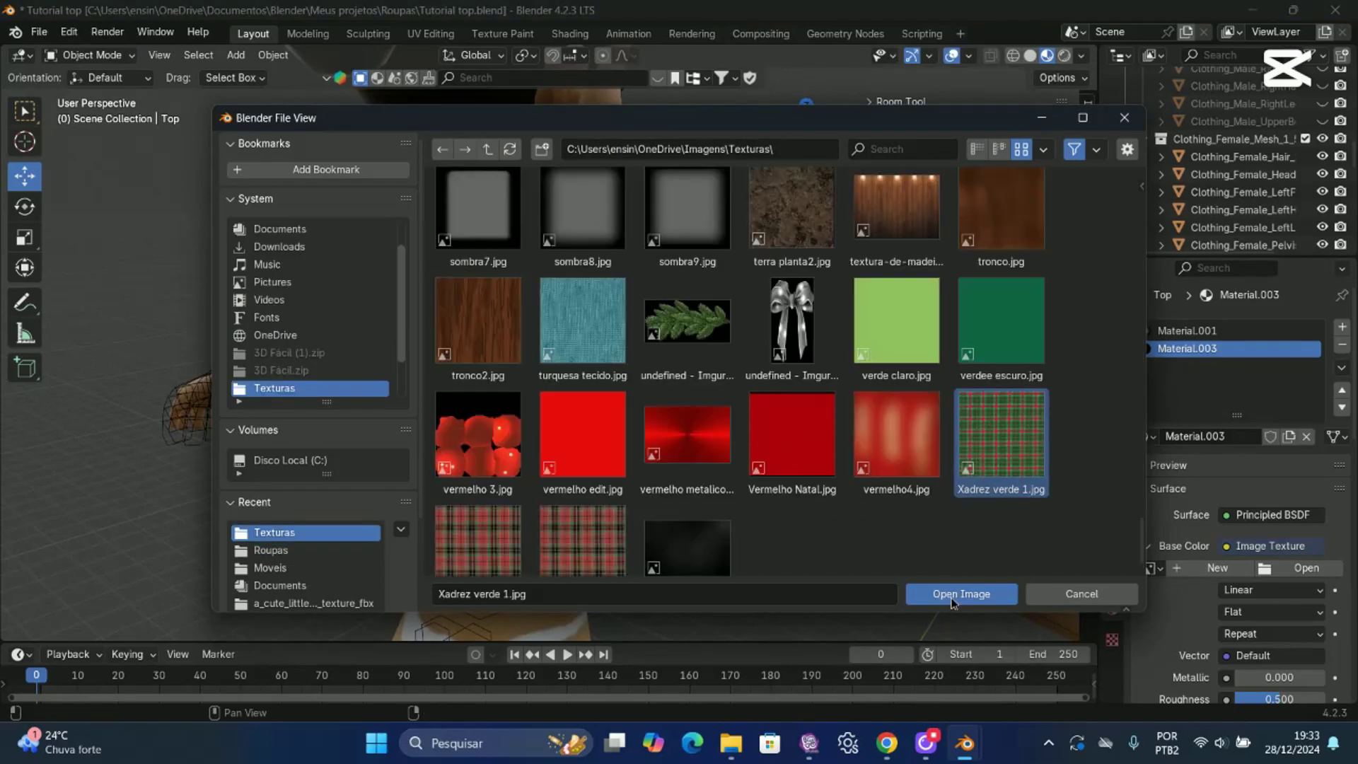
left_click(952, 599)
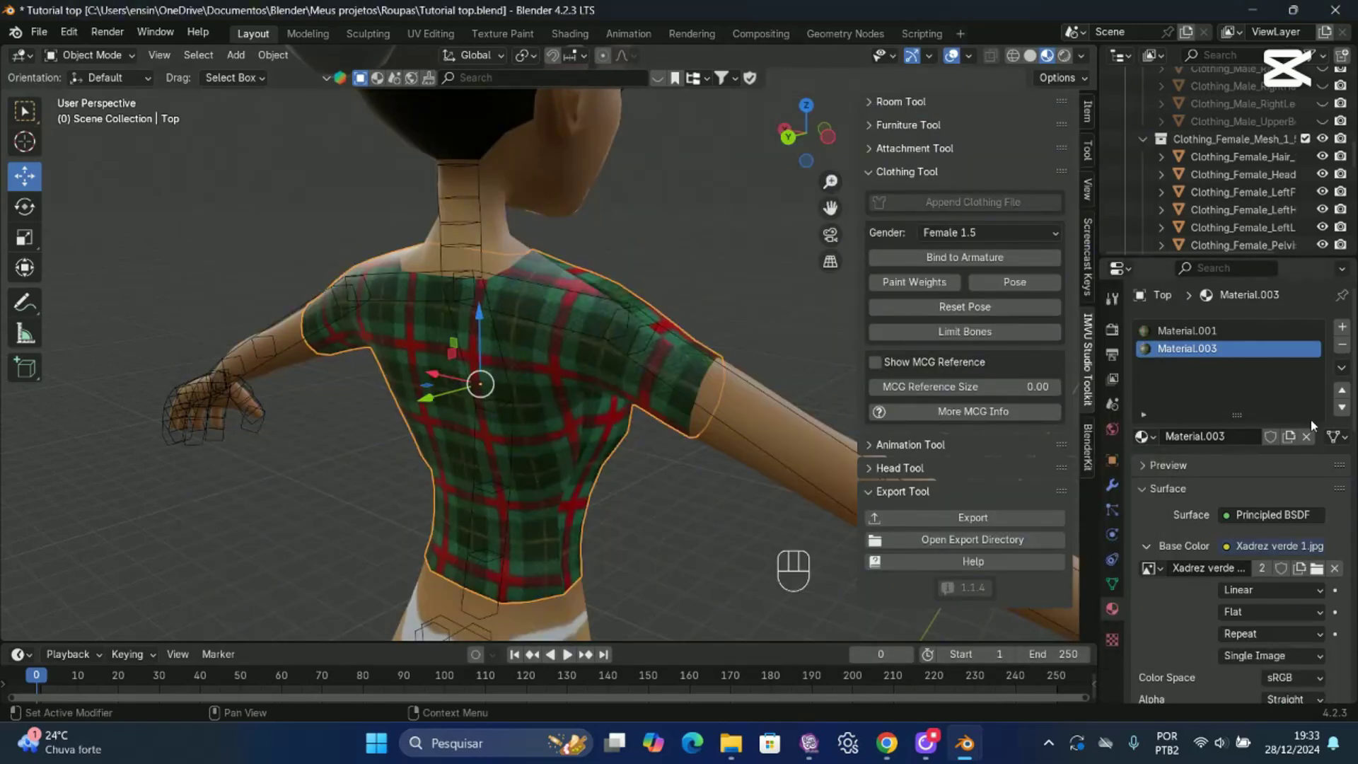
Join the Top with the avatar's Clothing_Female_UpperBody_1_5 mesh, keeping the upper body as the active object.
left_click_drag(808, 137, 467, 170)
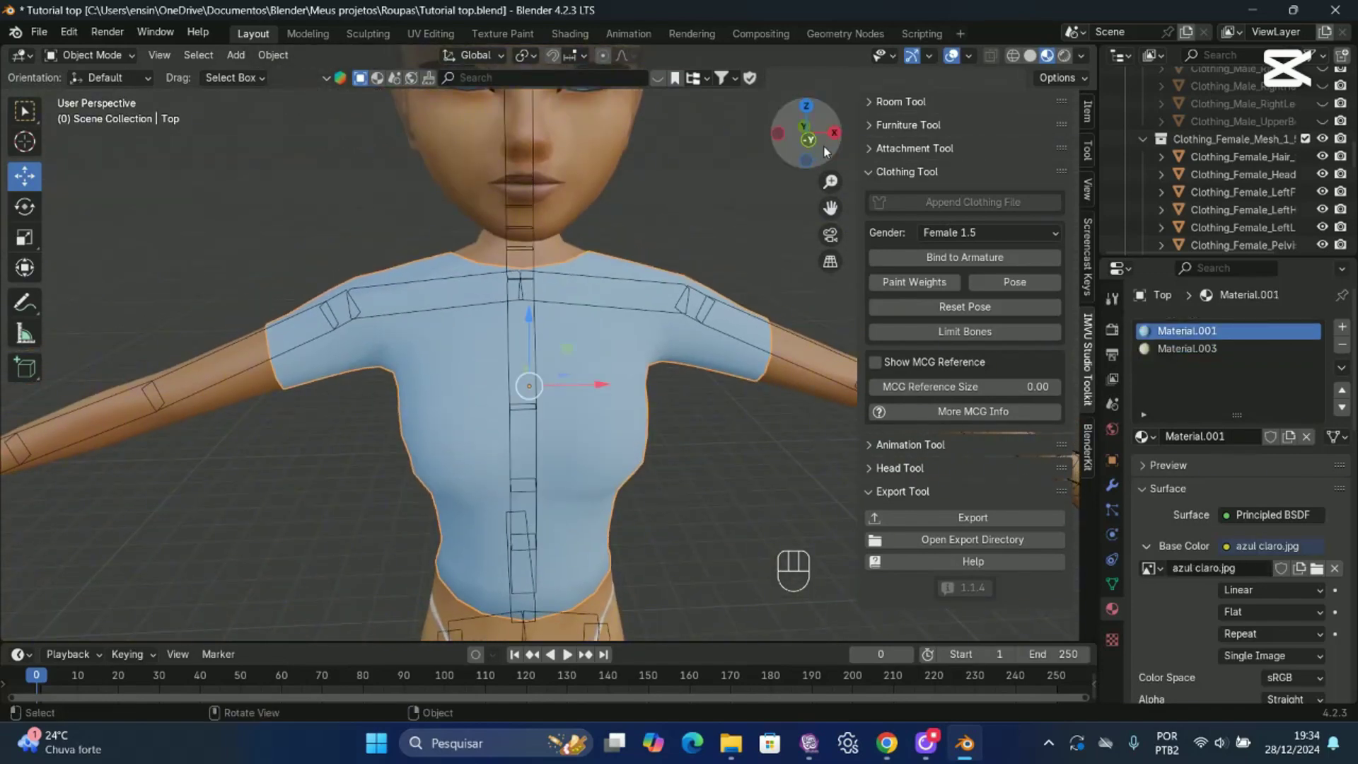
left_click_drag(822, 152, 776, 162)
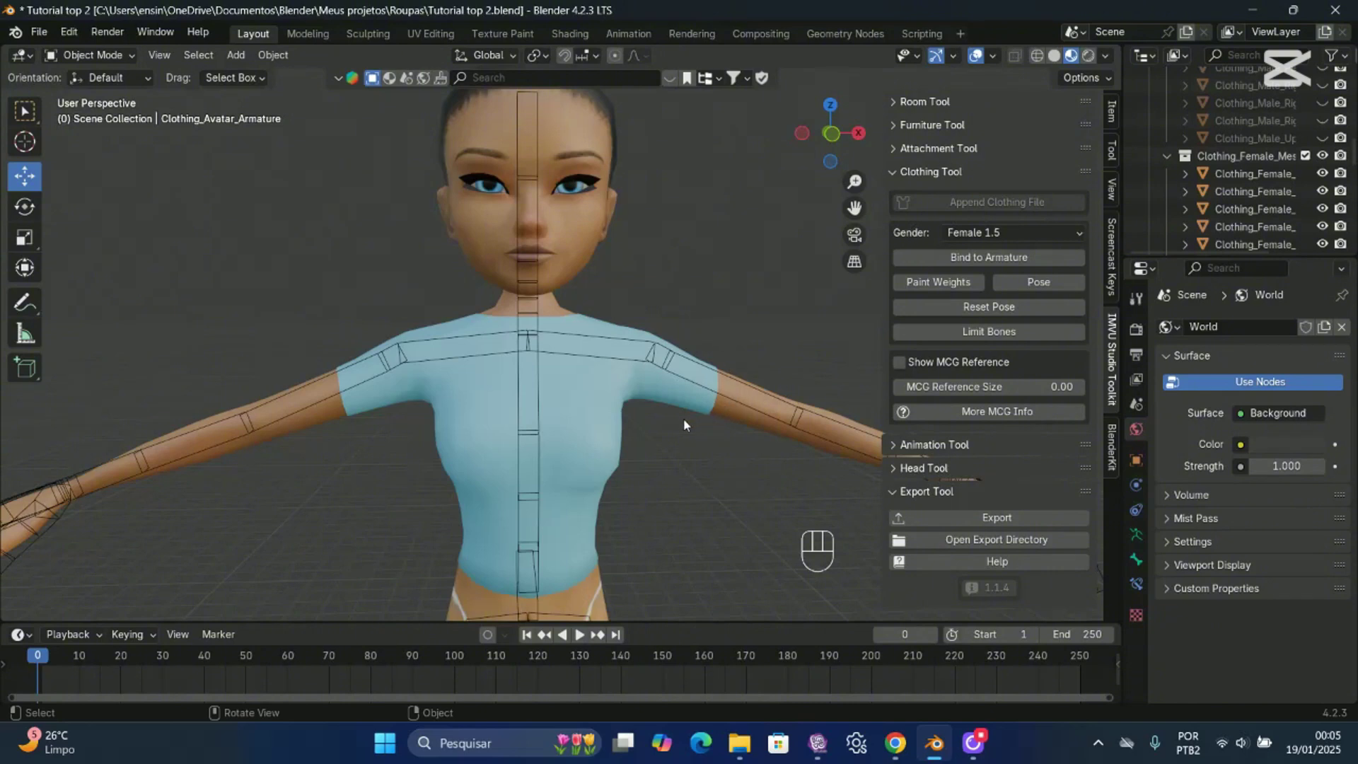
left_click(588, 433)
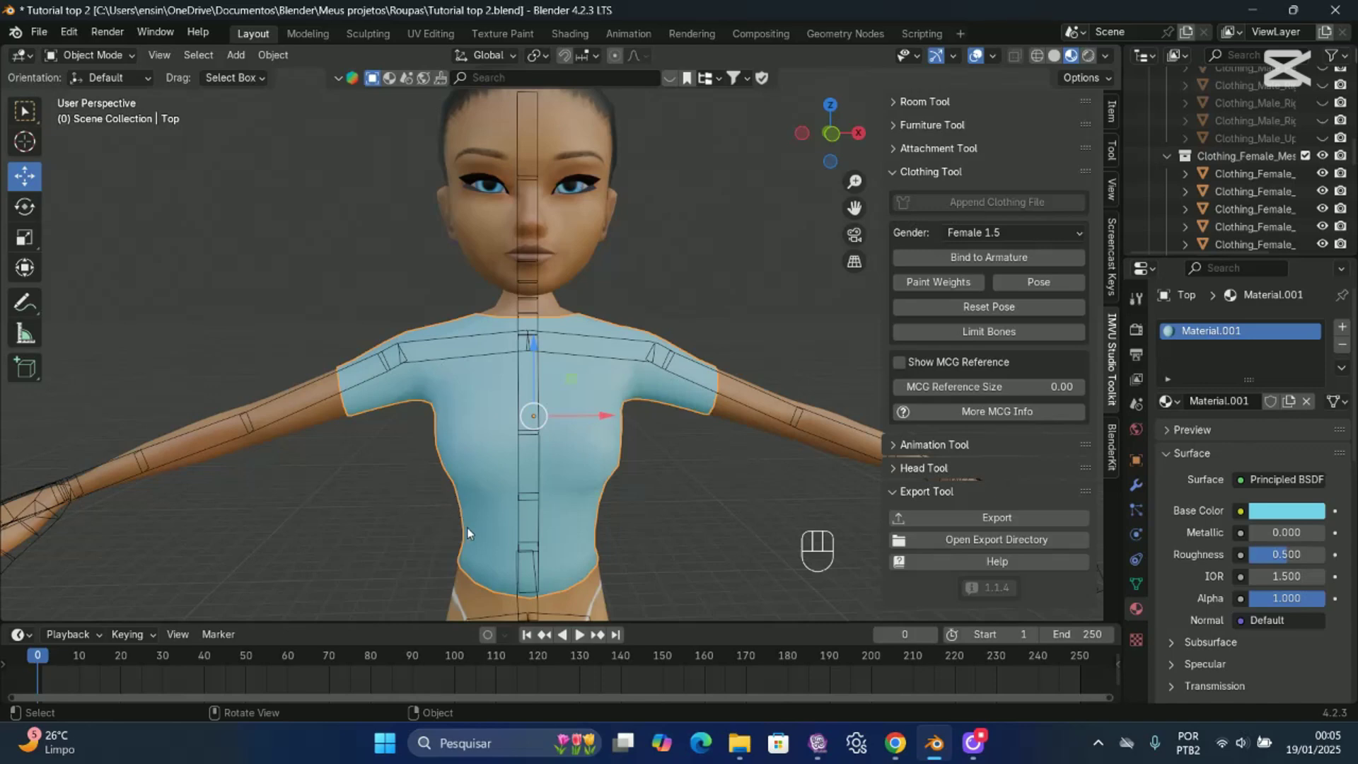
key("shift")
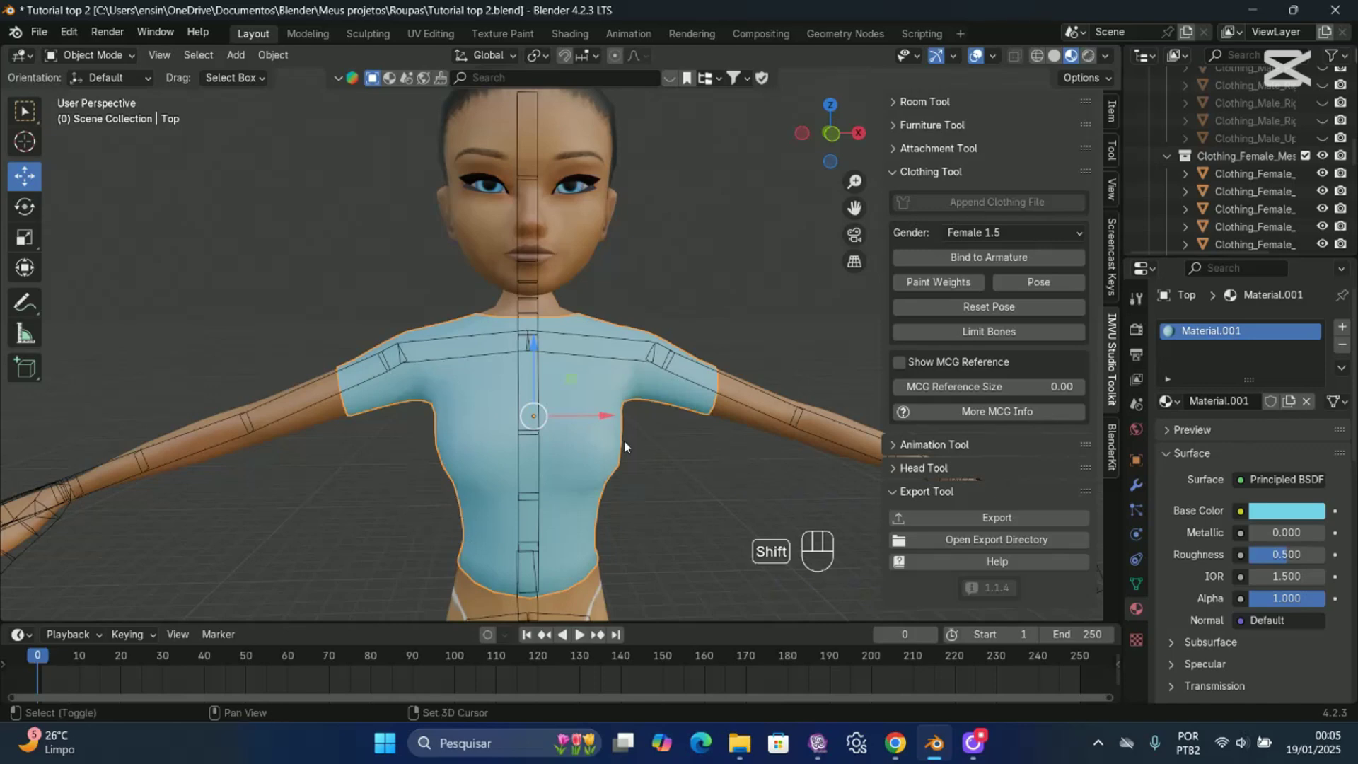
left_click(736, 413, "shift")
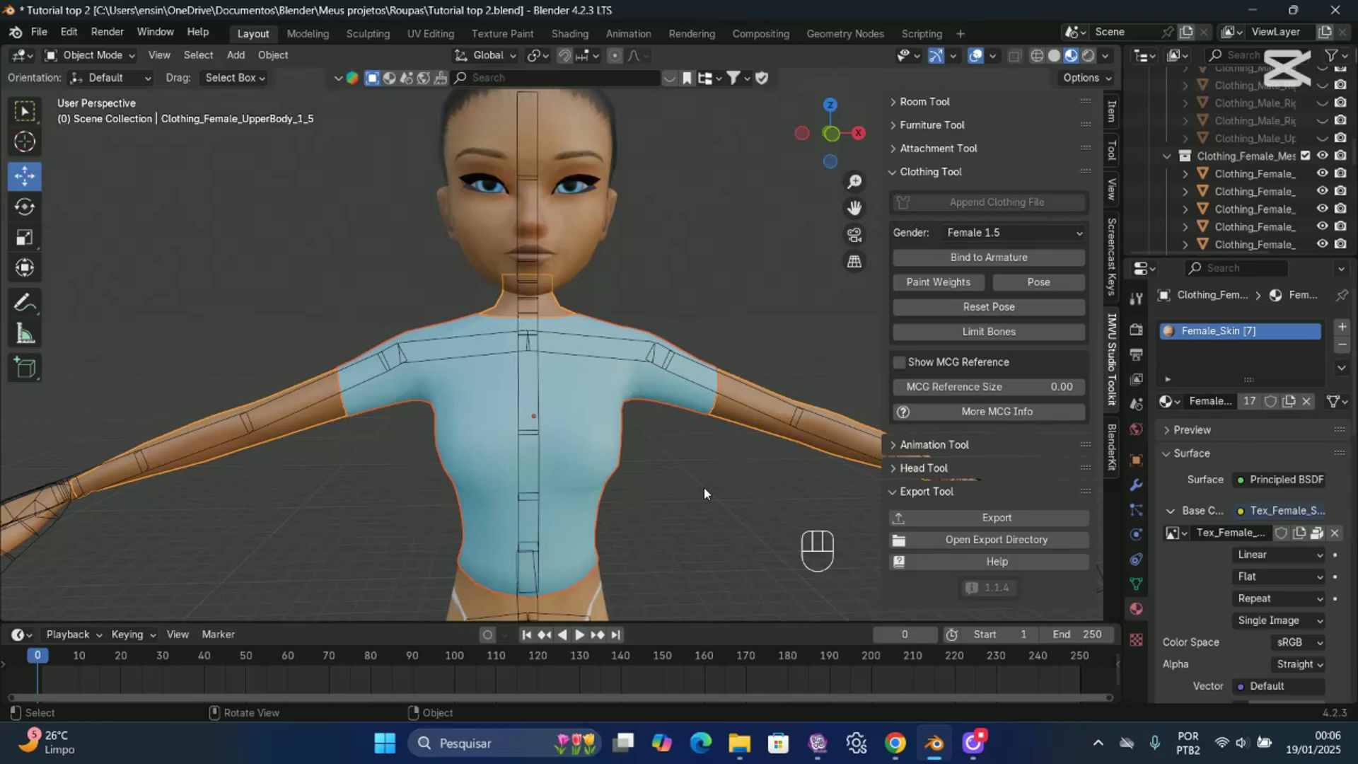
key("ctrl")
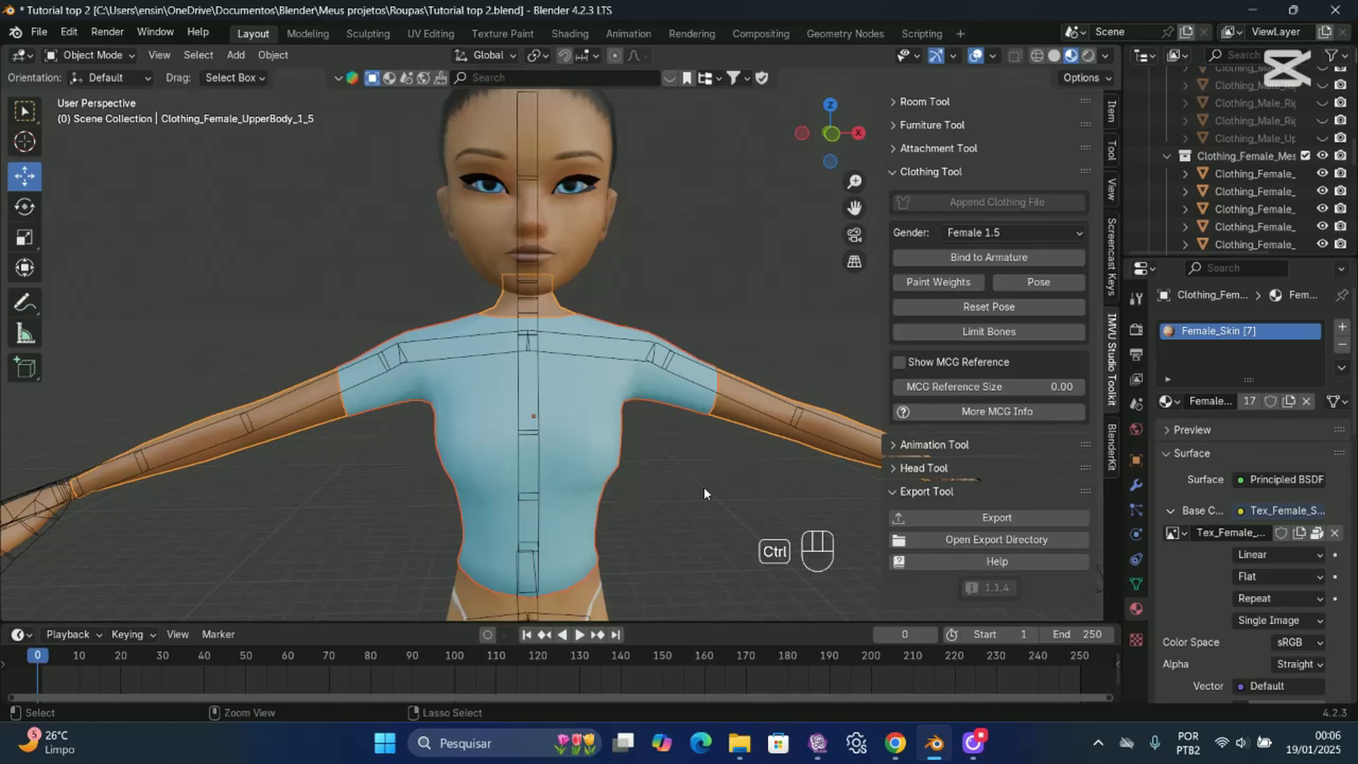
key("ctrl+j")
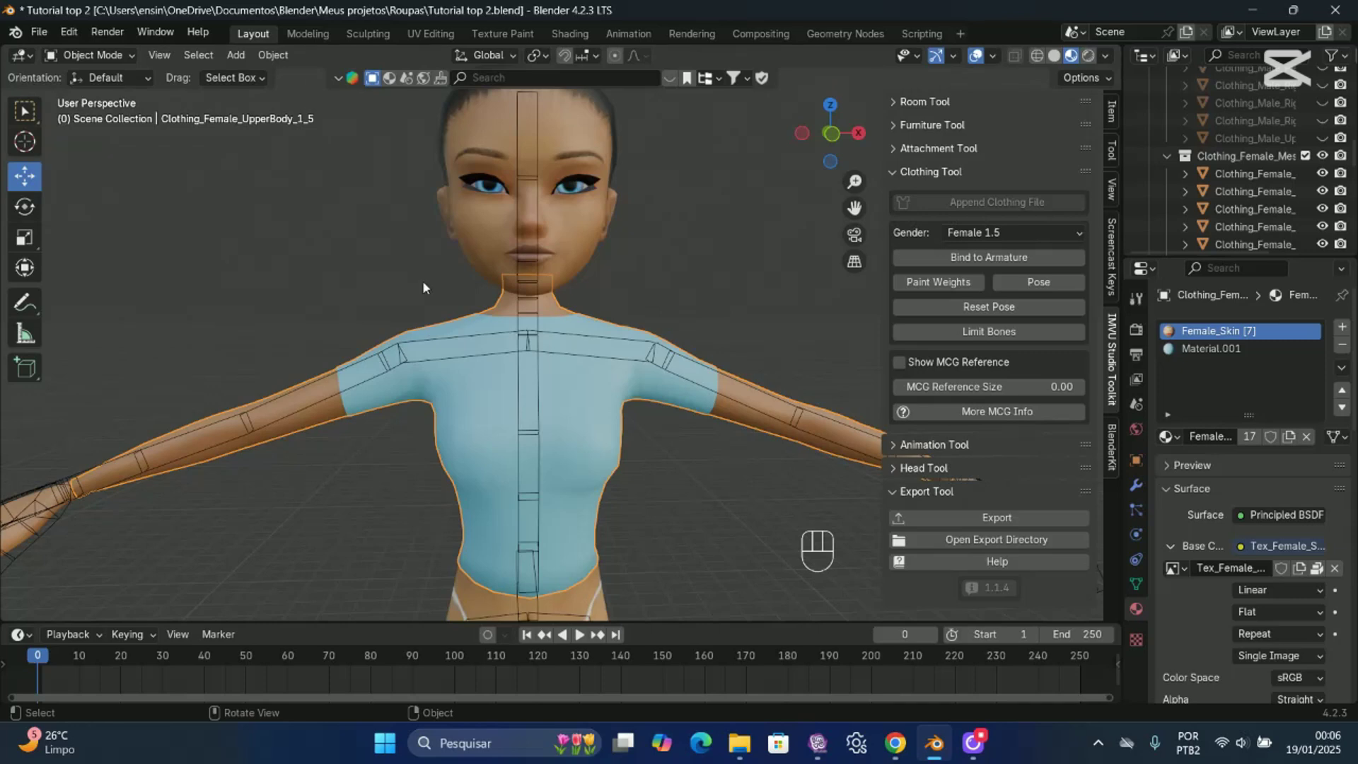
Save the project and export the clothing with the IMVU Studio Toolkit.
left_click(37, 34)
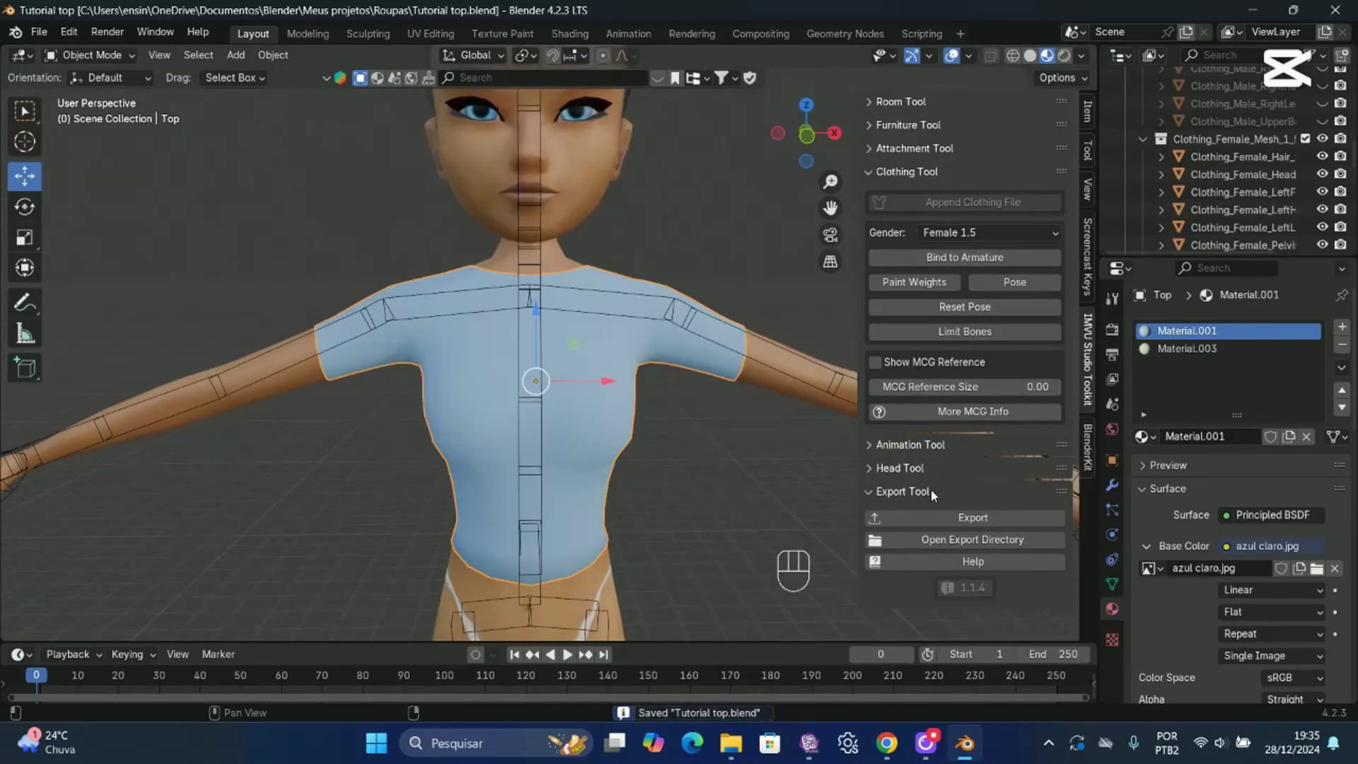
left_click(980, 521)
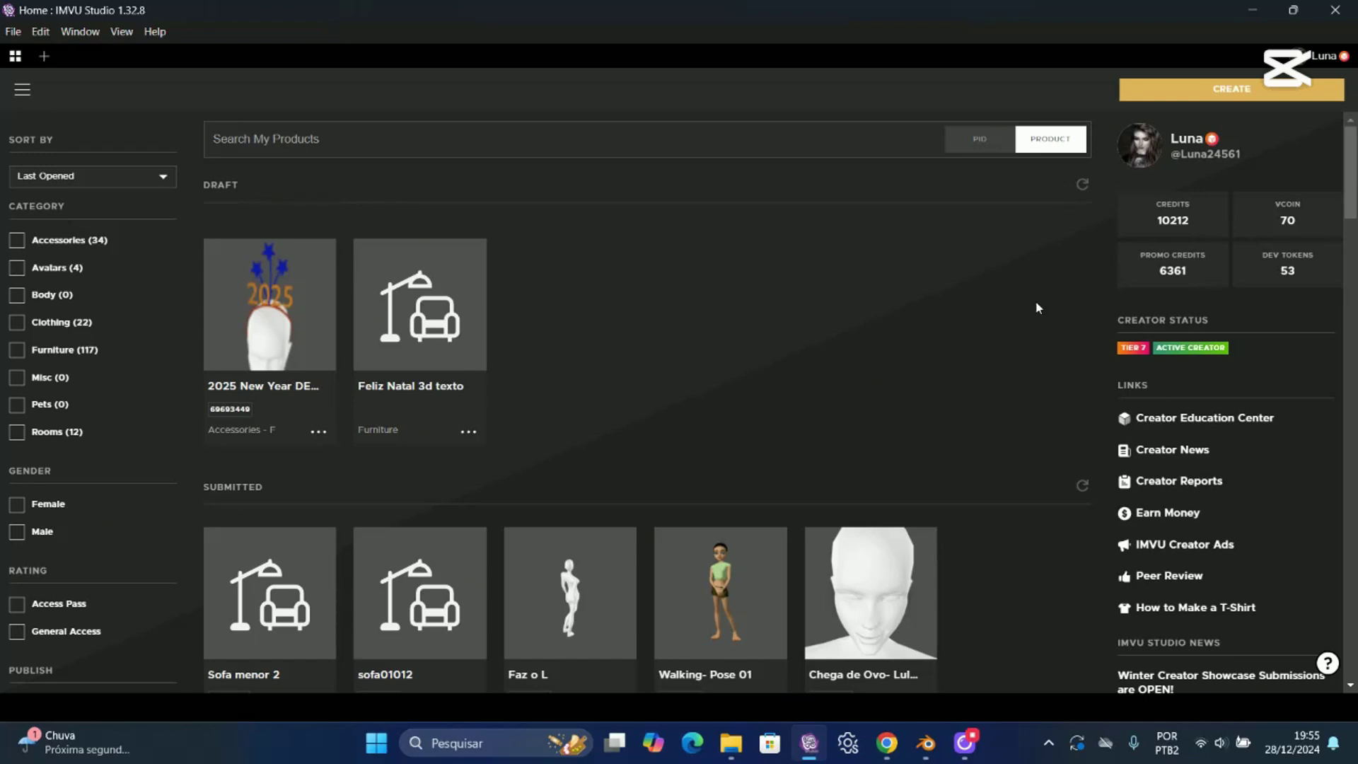
Switch to IMVU Studio and create a new product derived from Empty Female Top.
left_click(1238, 94)
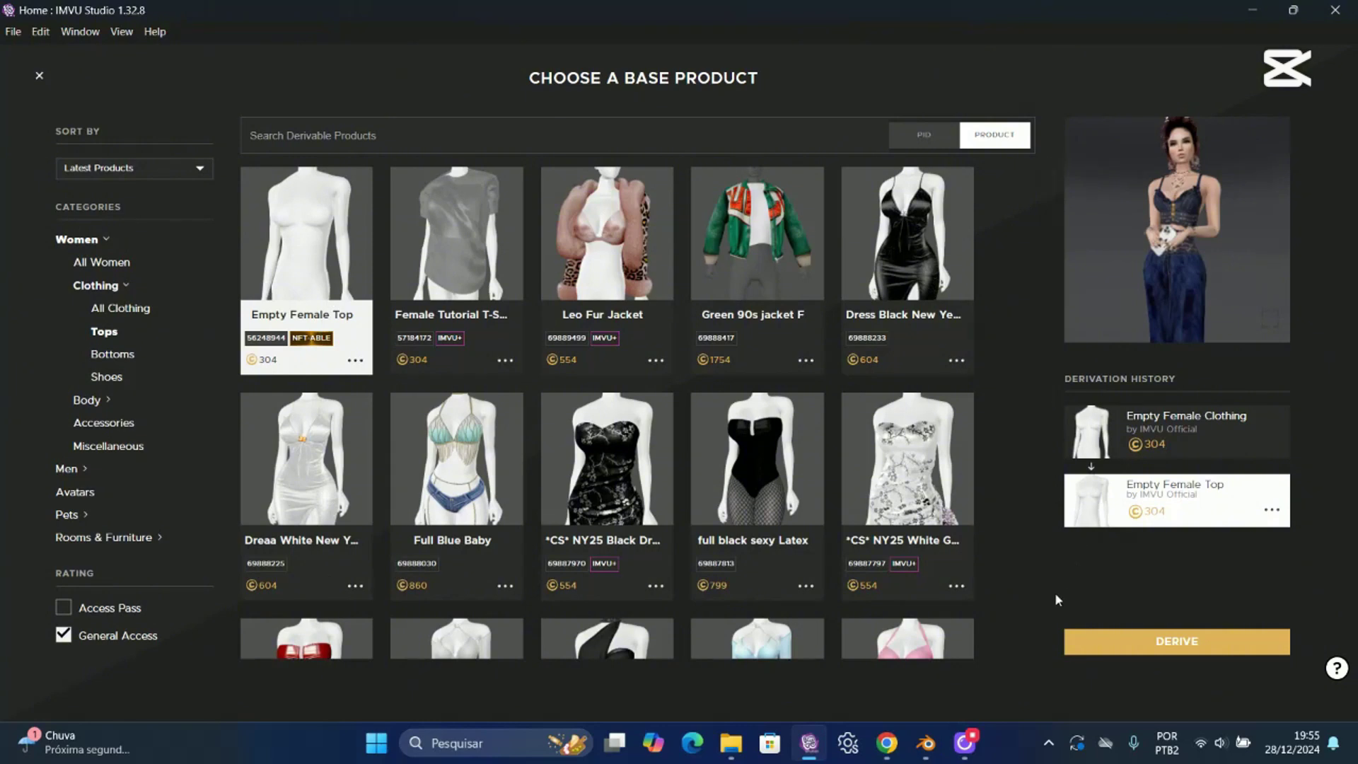
left_click(1177, 645)
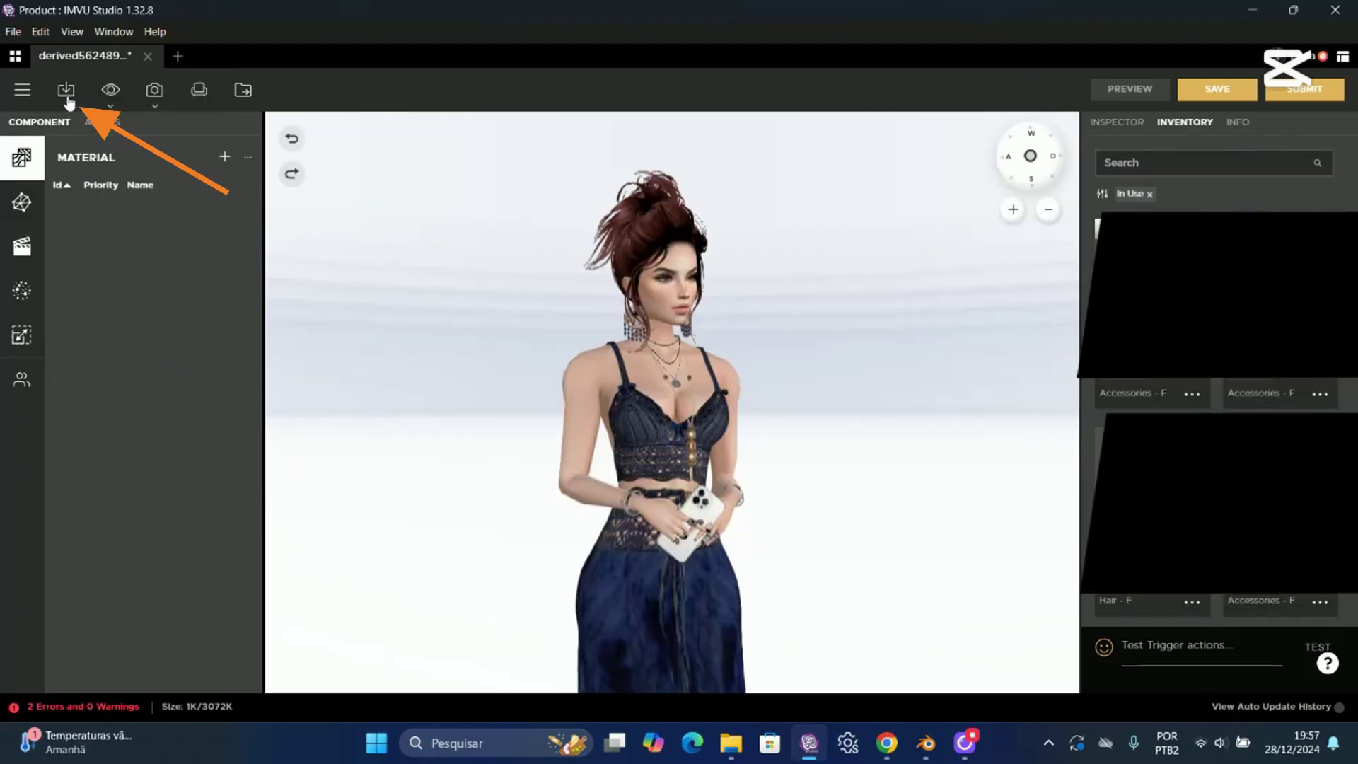
Load "Clothing_Tutorial top.fbx" from the Roupas folder as an FBX import and start its setup.
left_click(67, 98)
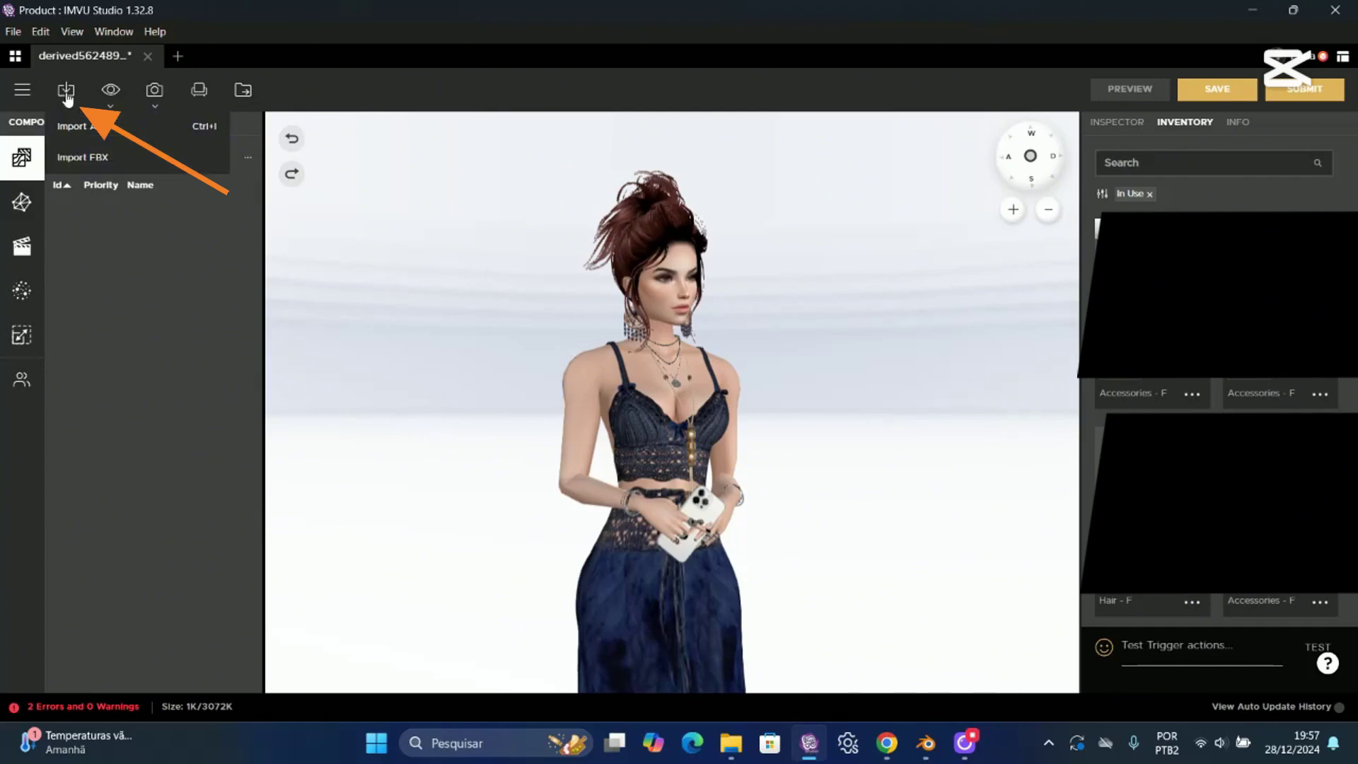
left_click(94, 164)
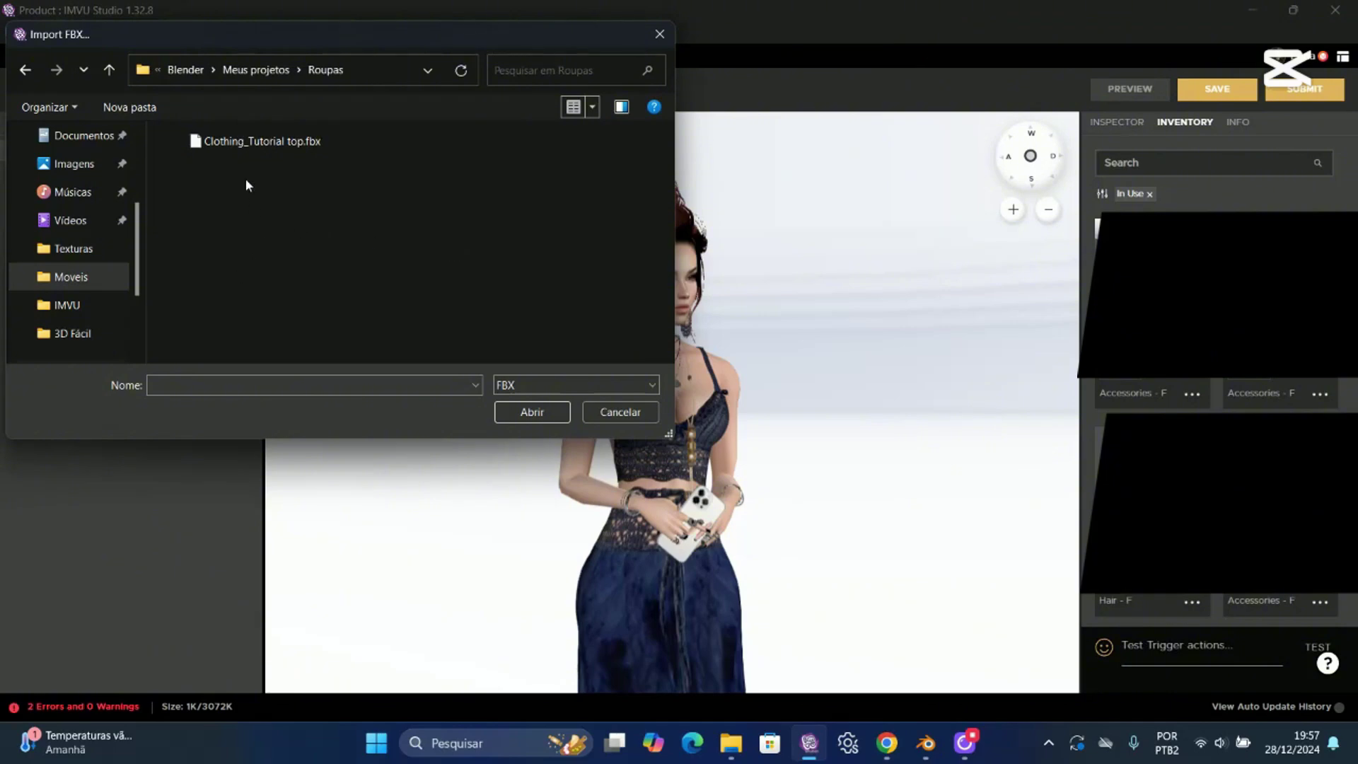
left_click(279, 145)
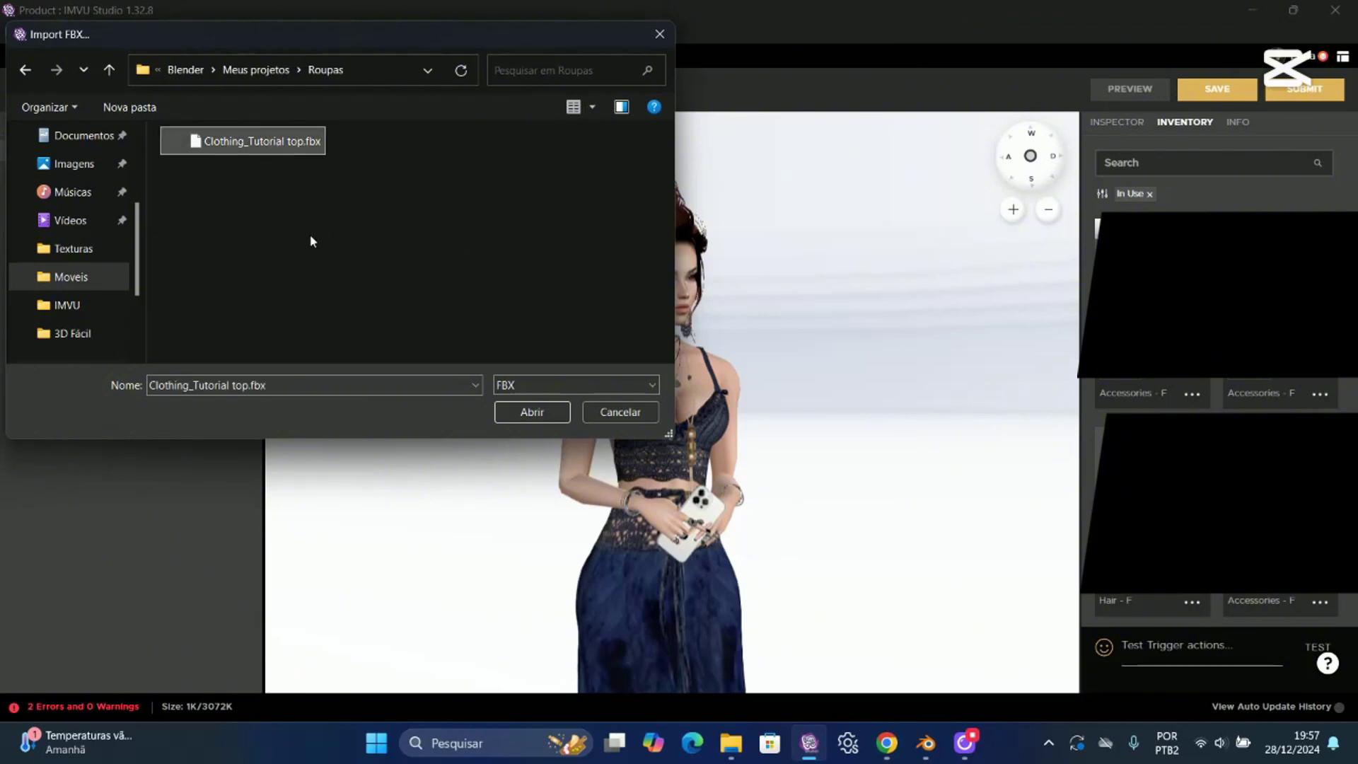
left_click(524, 416)
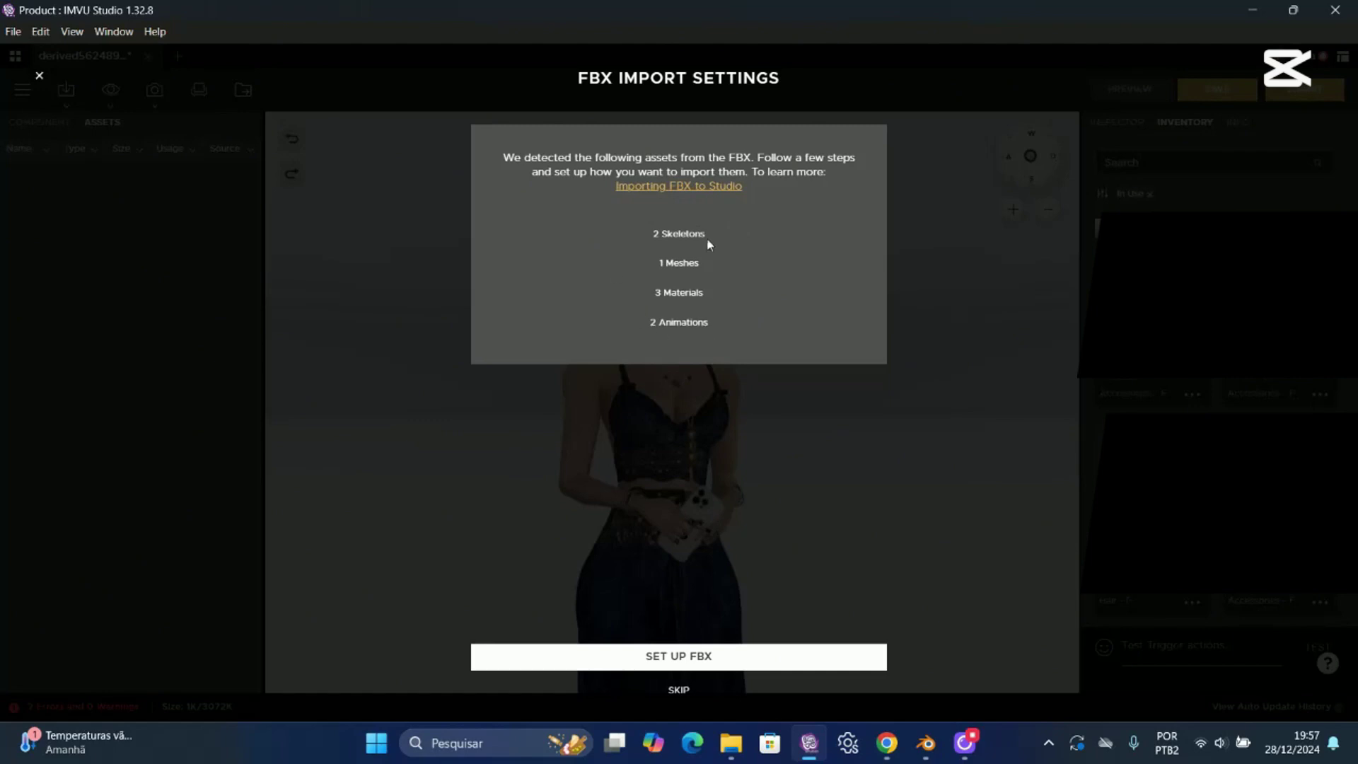
left_click(677, 657)
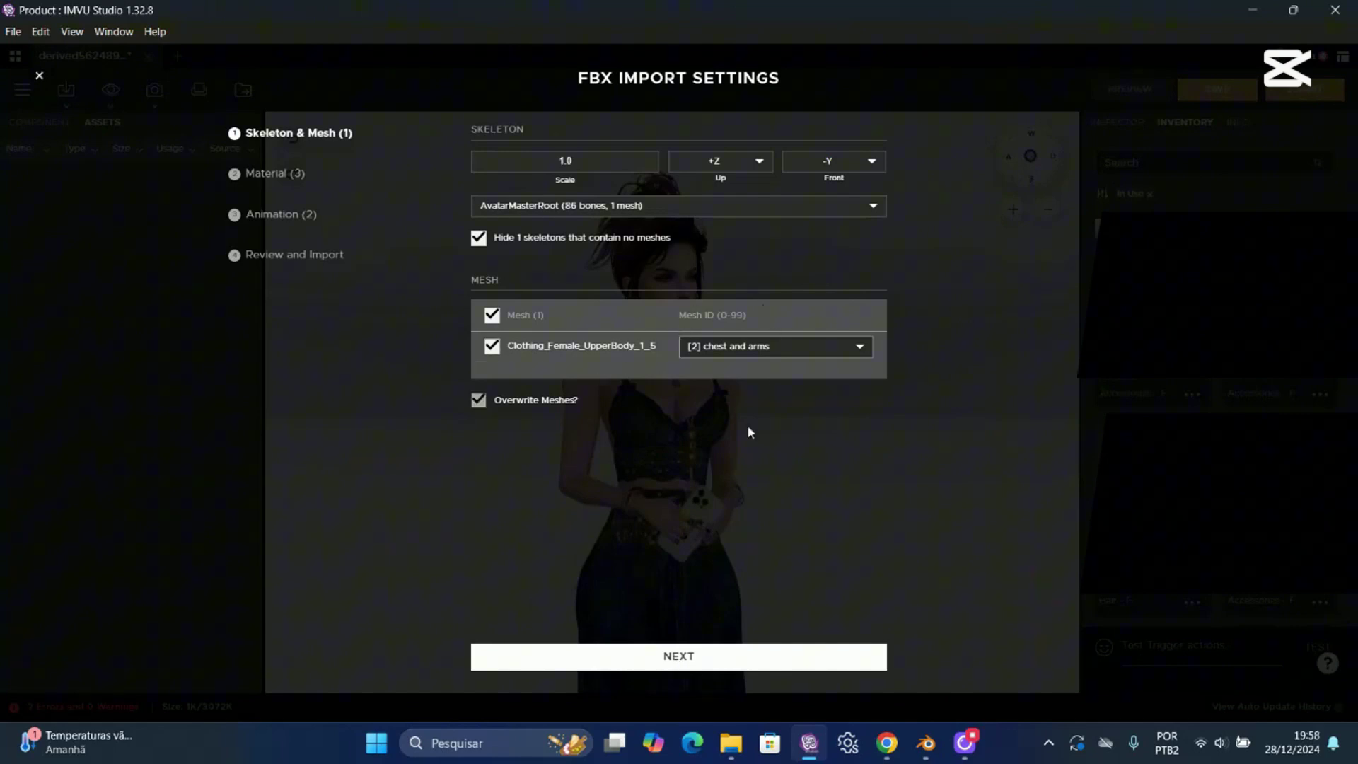
Exclude the Female_Skin_[7] material, keep the mesh, other materials and both animations, and import the FBX assets.
left_click(669, 658)
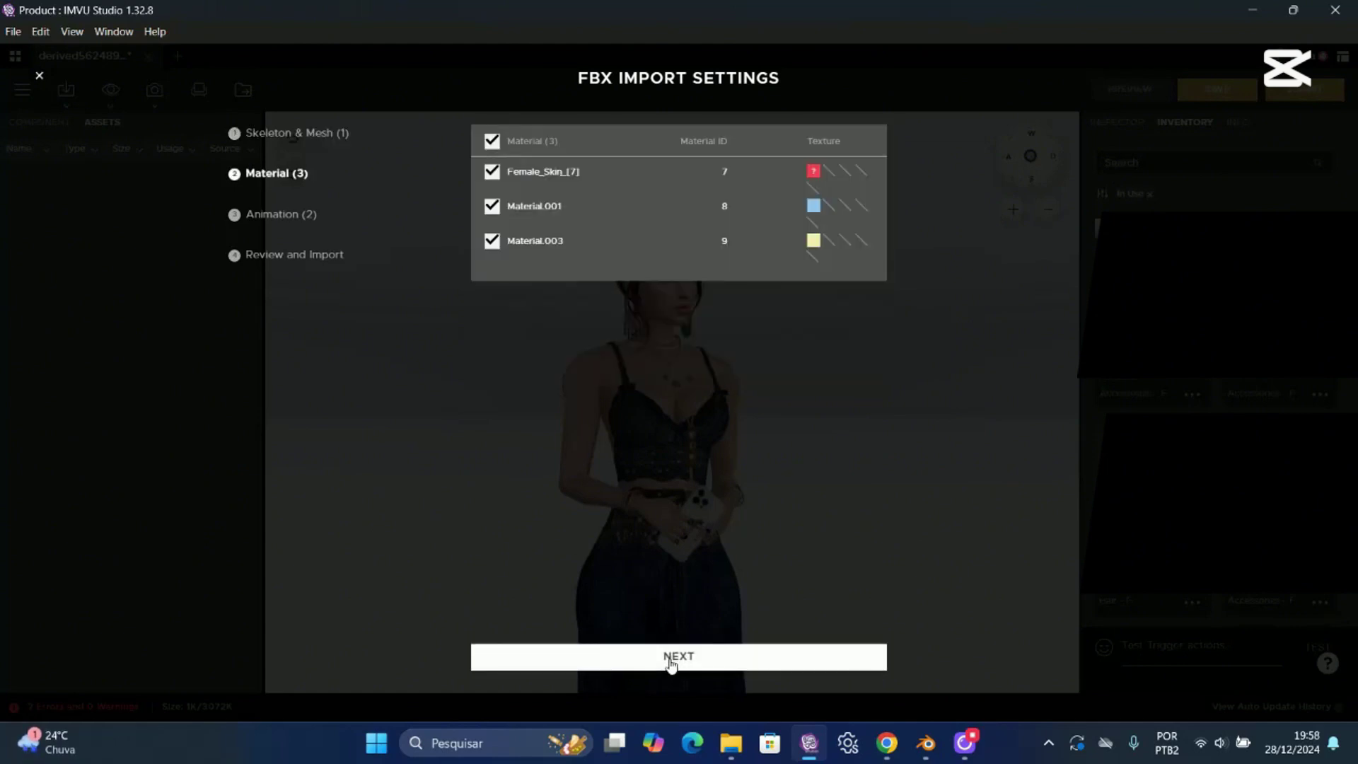
left_click(493, 179)
mouse_move(814, 176)
left_click(684, 658)
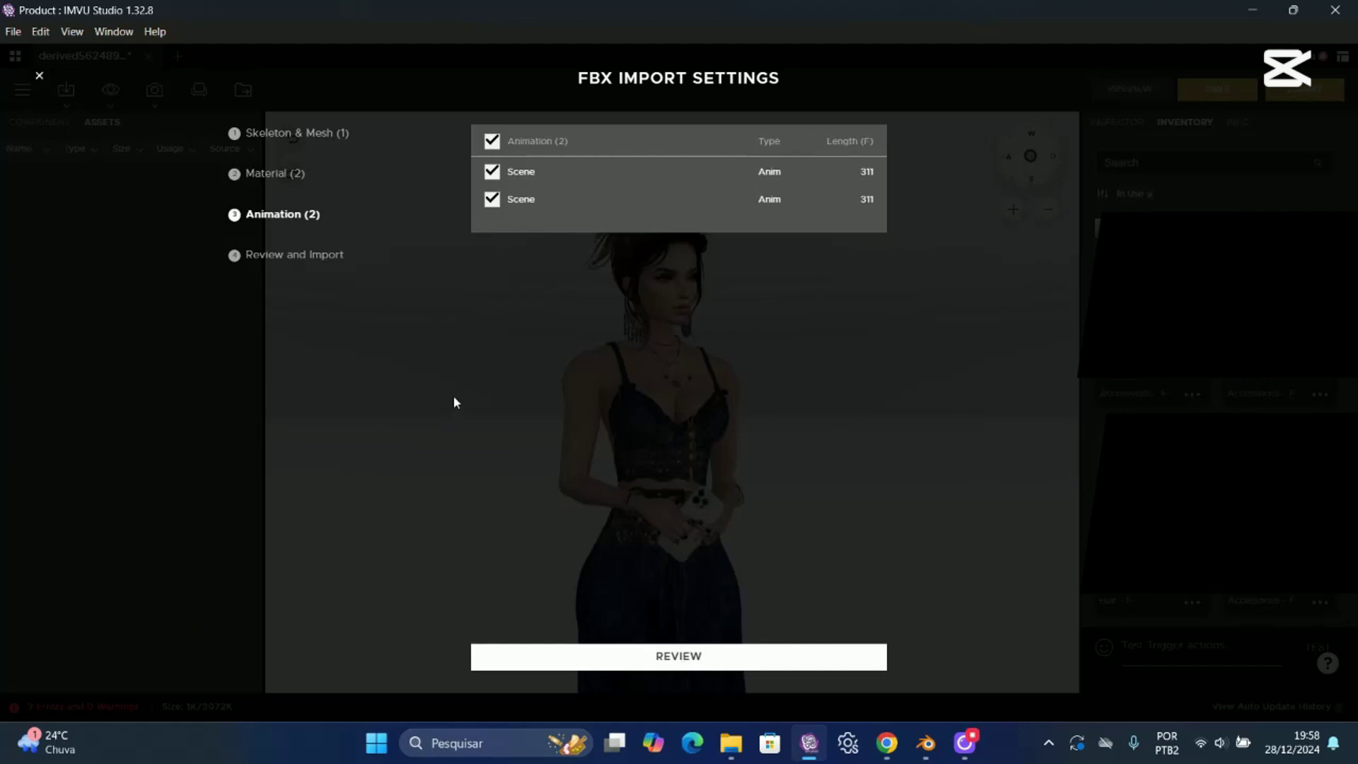
left_click(665, 657)
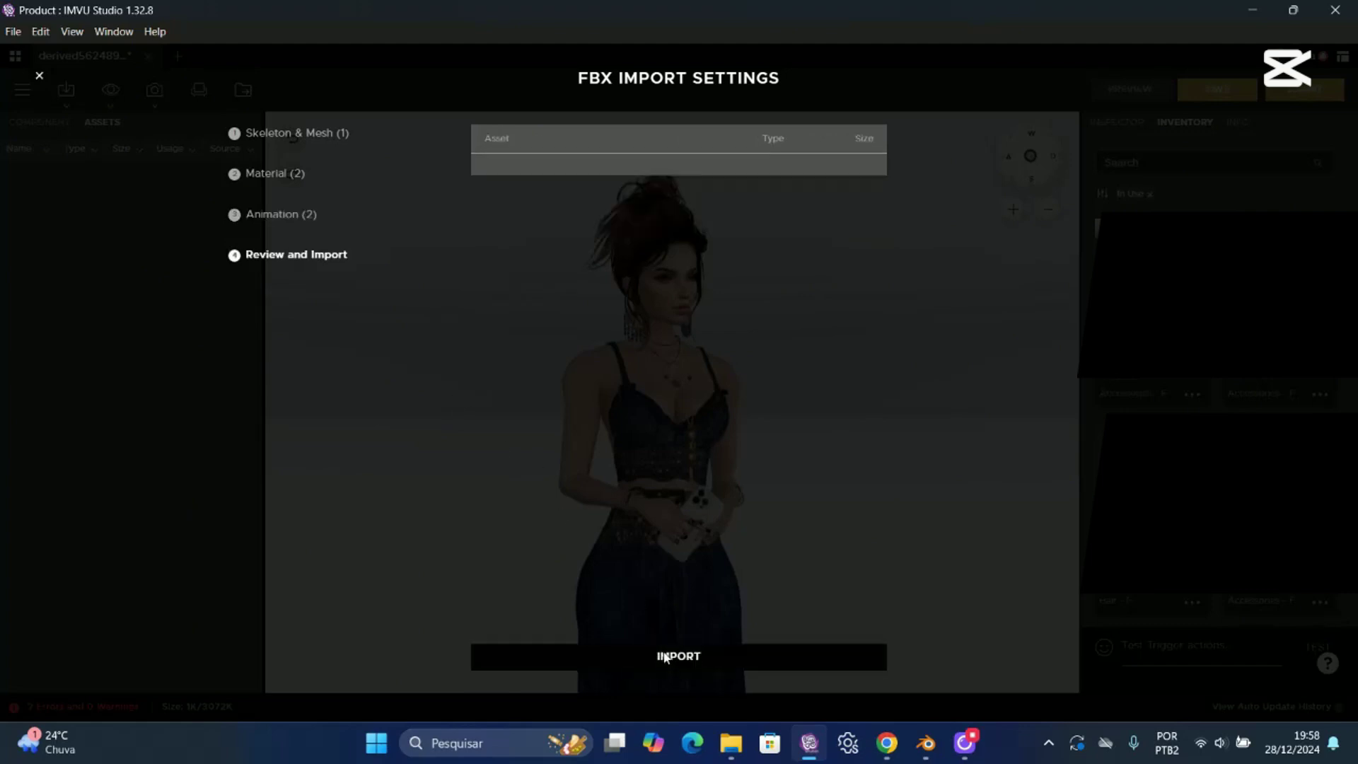
left_click(665, 656)
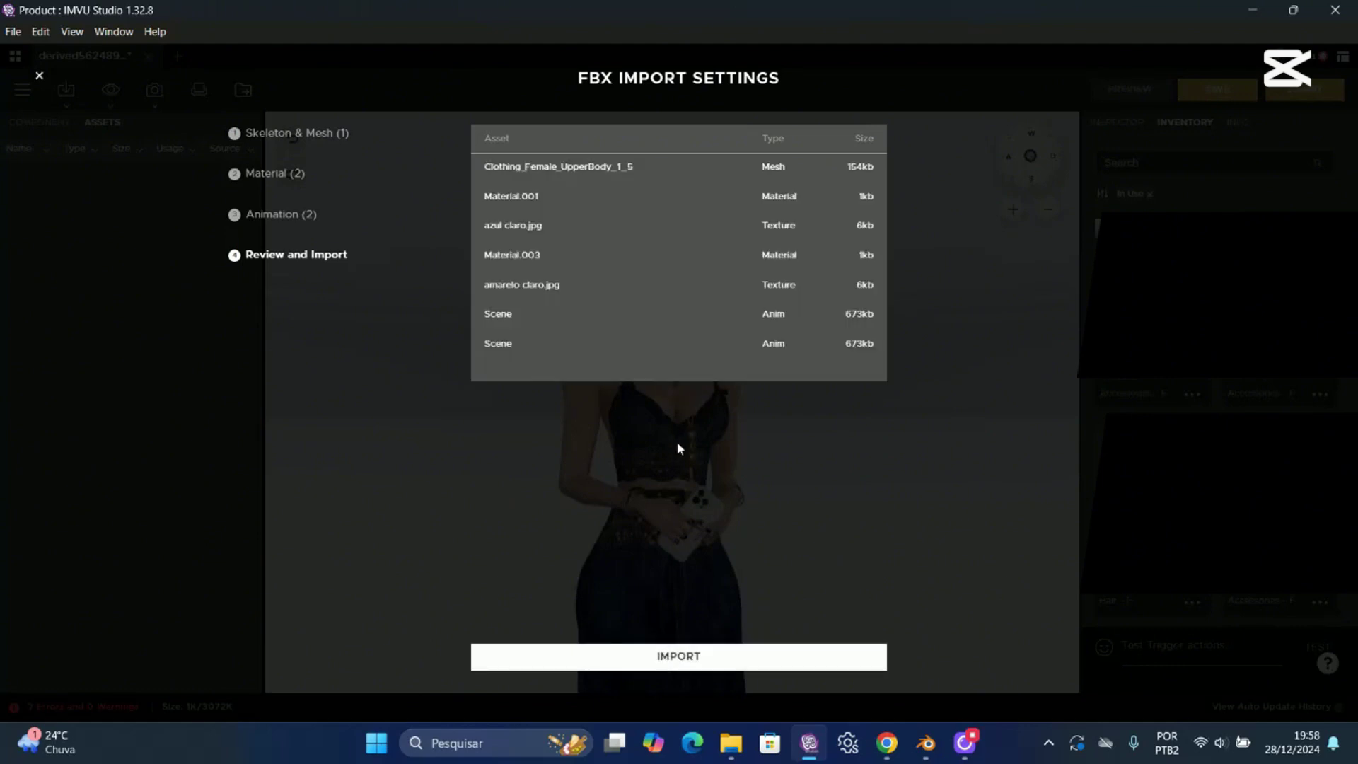
left_click(678, 657)
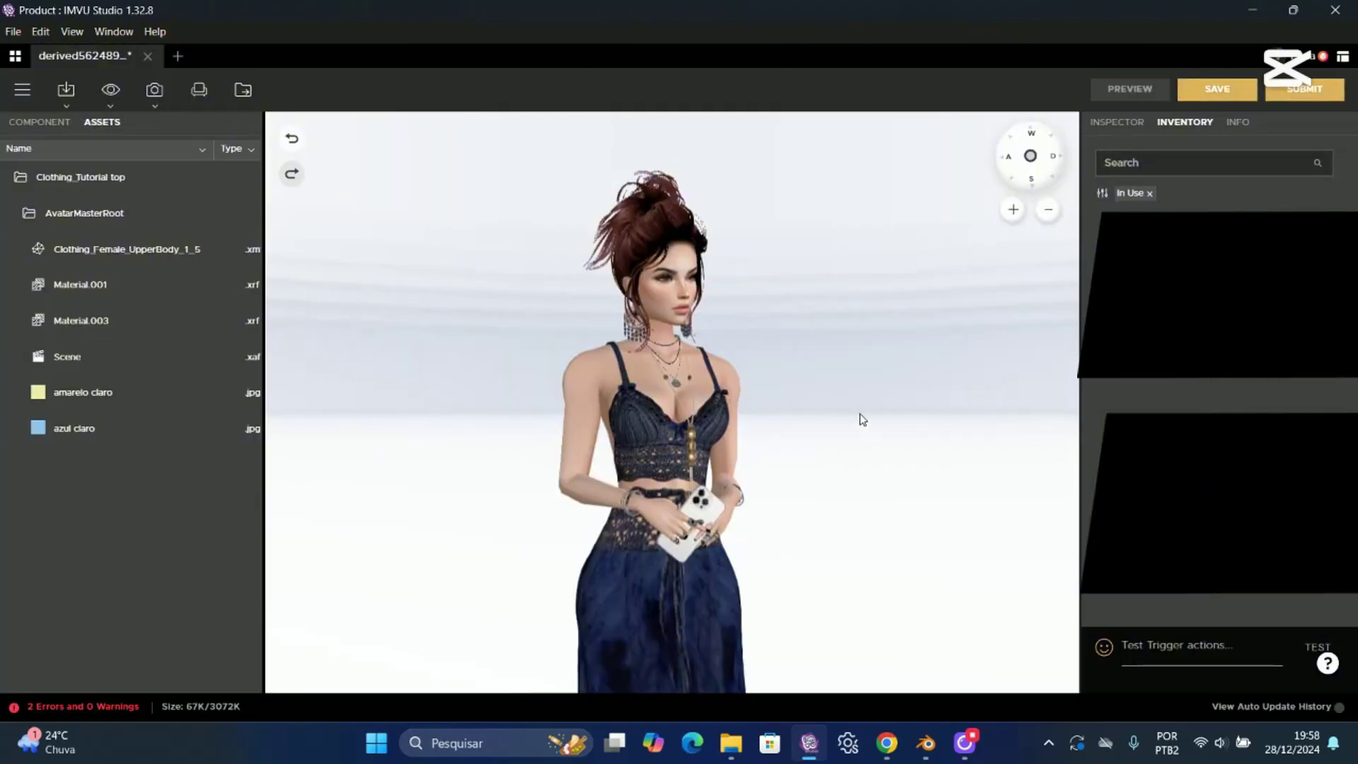
Dress the avatar in dark jeans from the Bottoms inventory category to show the imported top.
left_click(1014, 213)
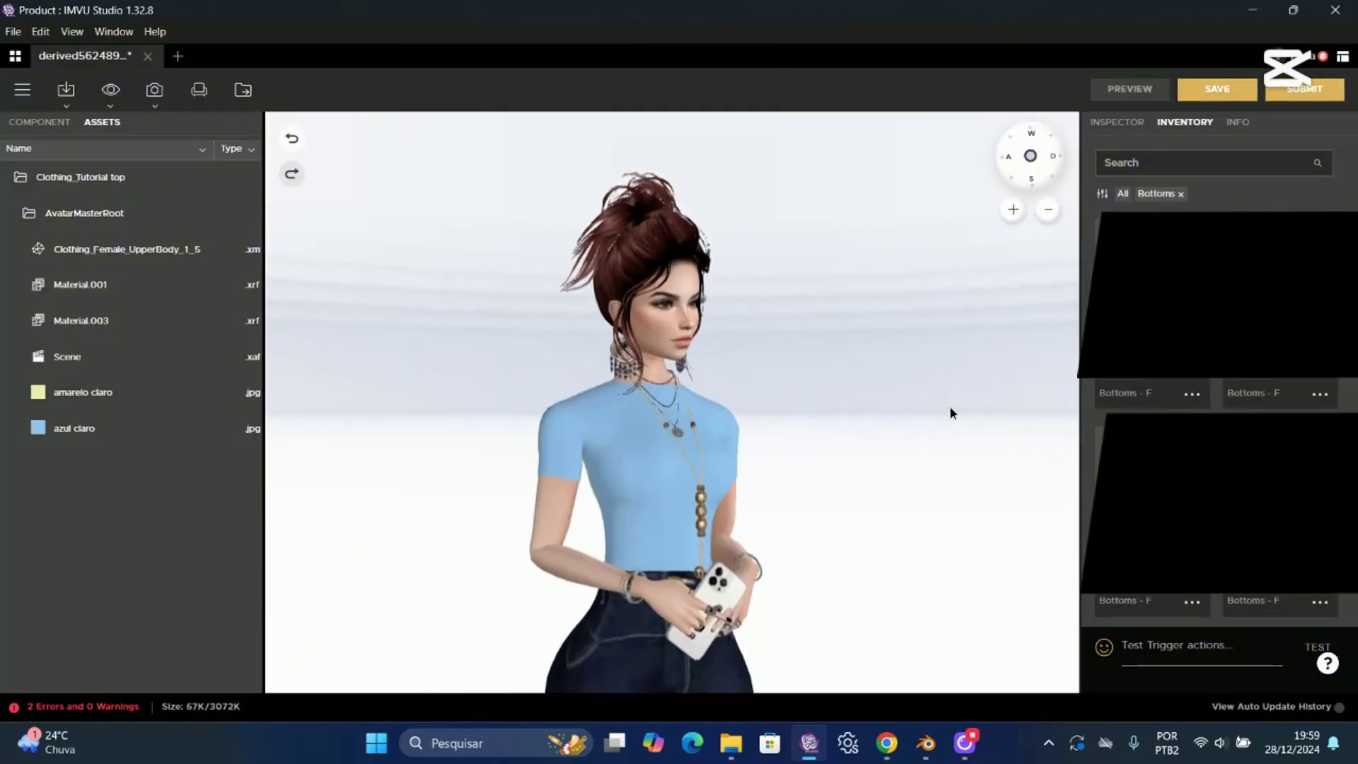
left_click_drag(950, 414, 893, 399)
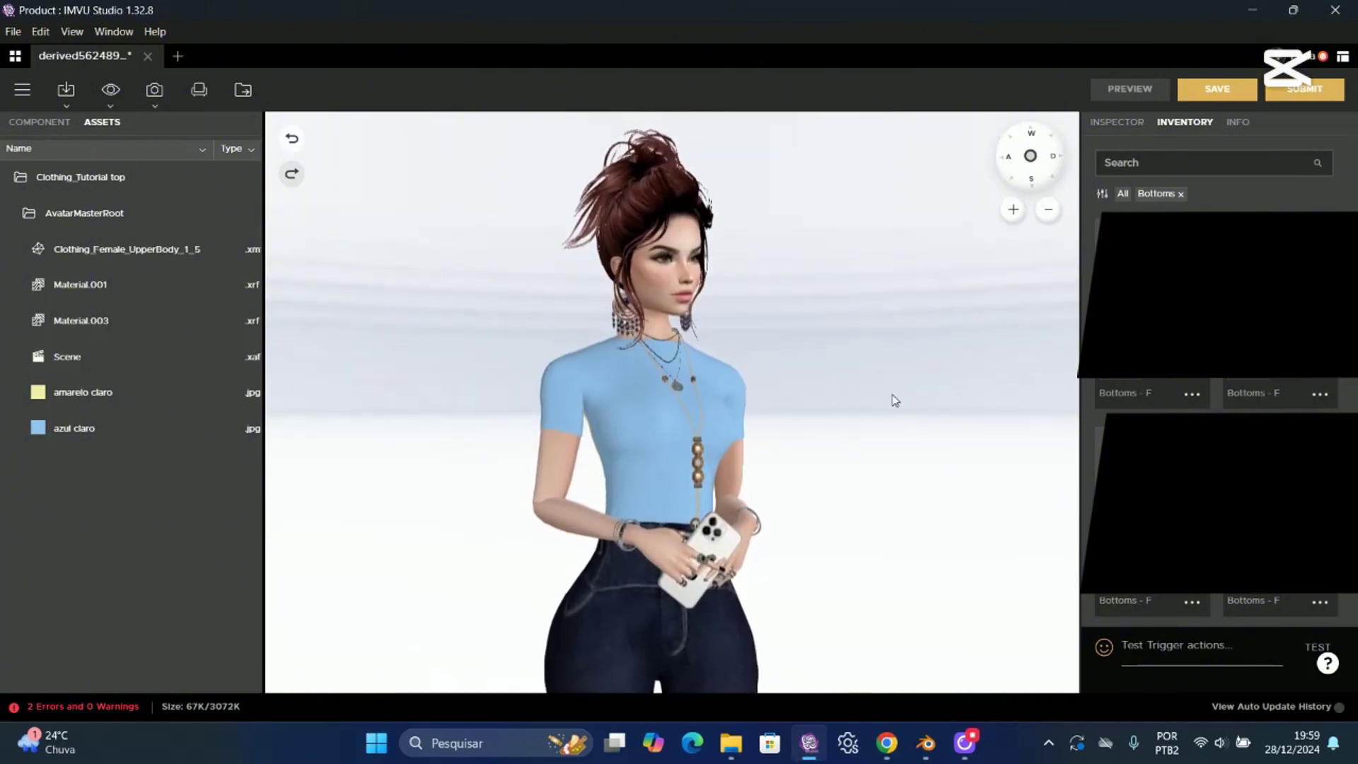
left_click(1014, 222)
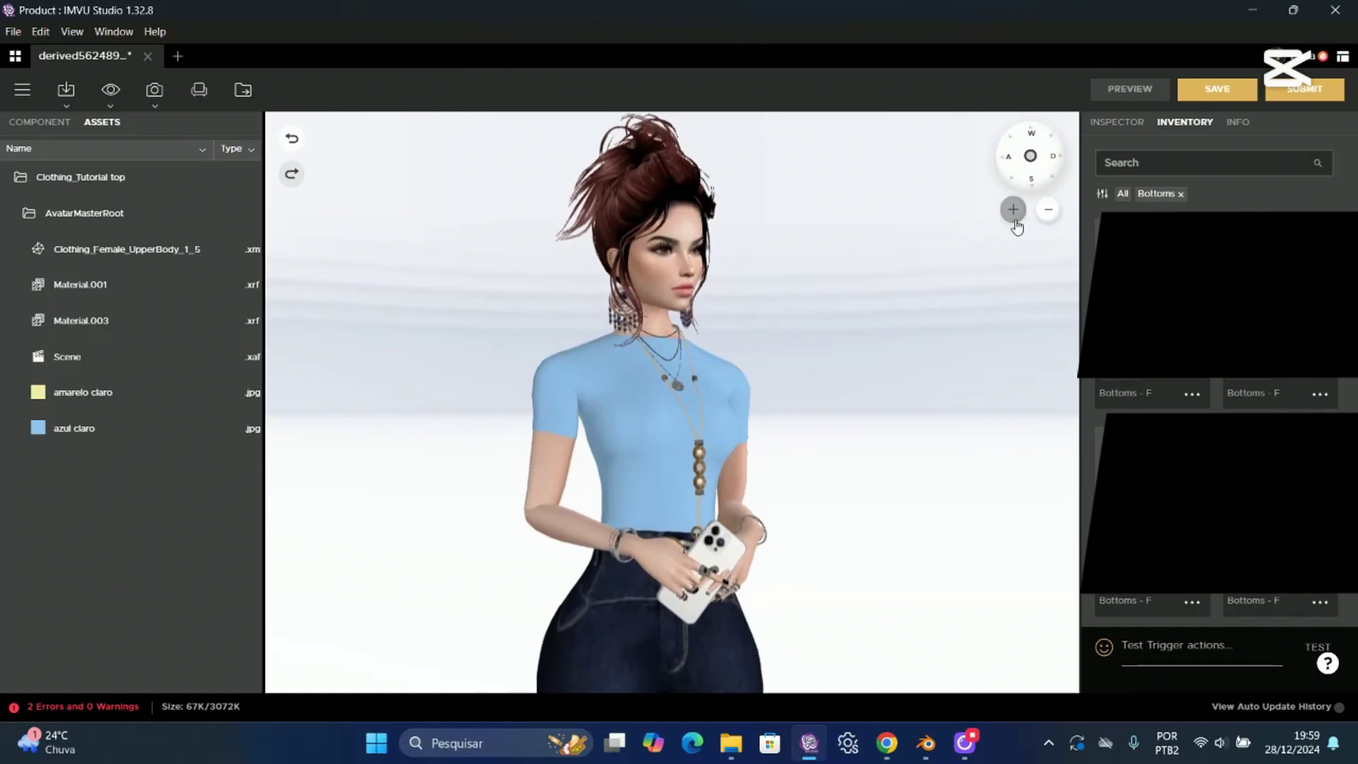
Set the diffuse texture of Material.001 to the green plaid image Xadrez verde 1.jpg.
left_click(41, 131)
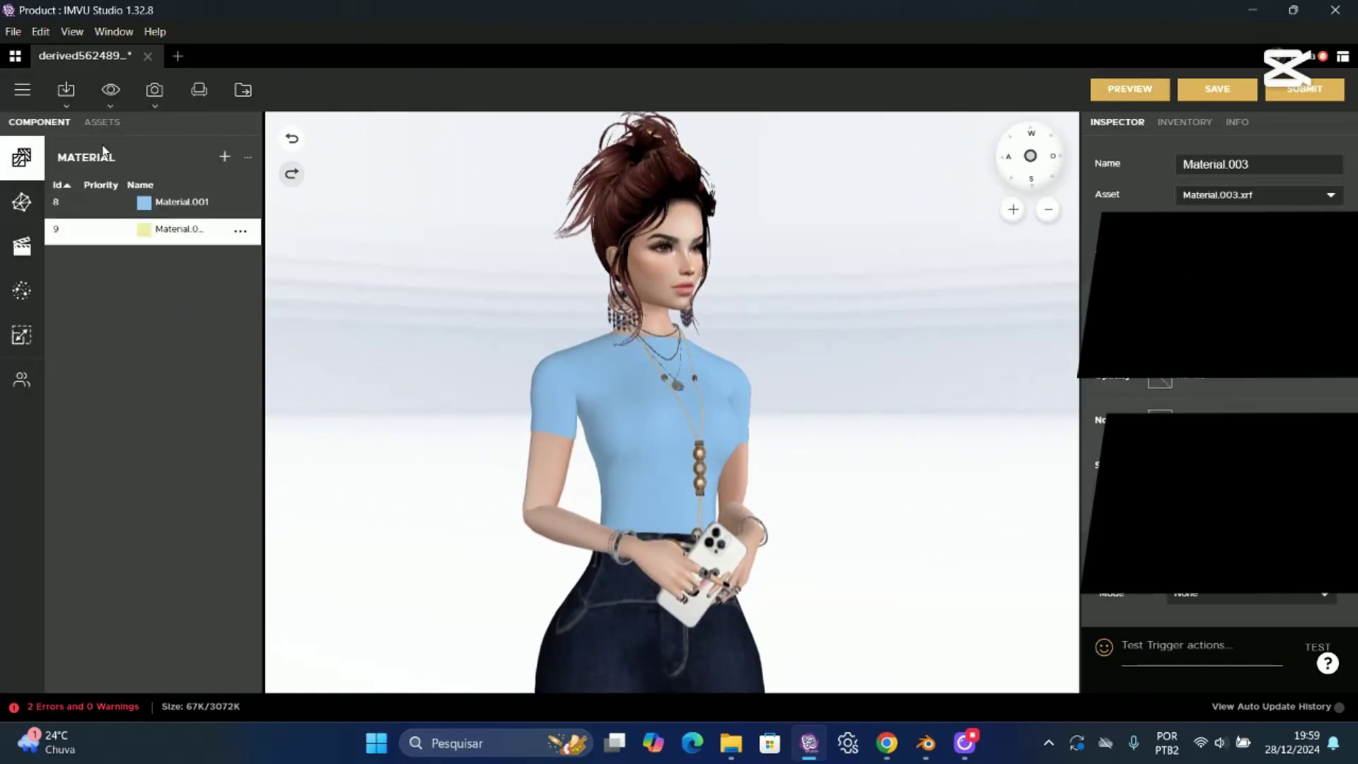
left_click(144, 210)
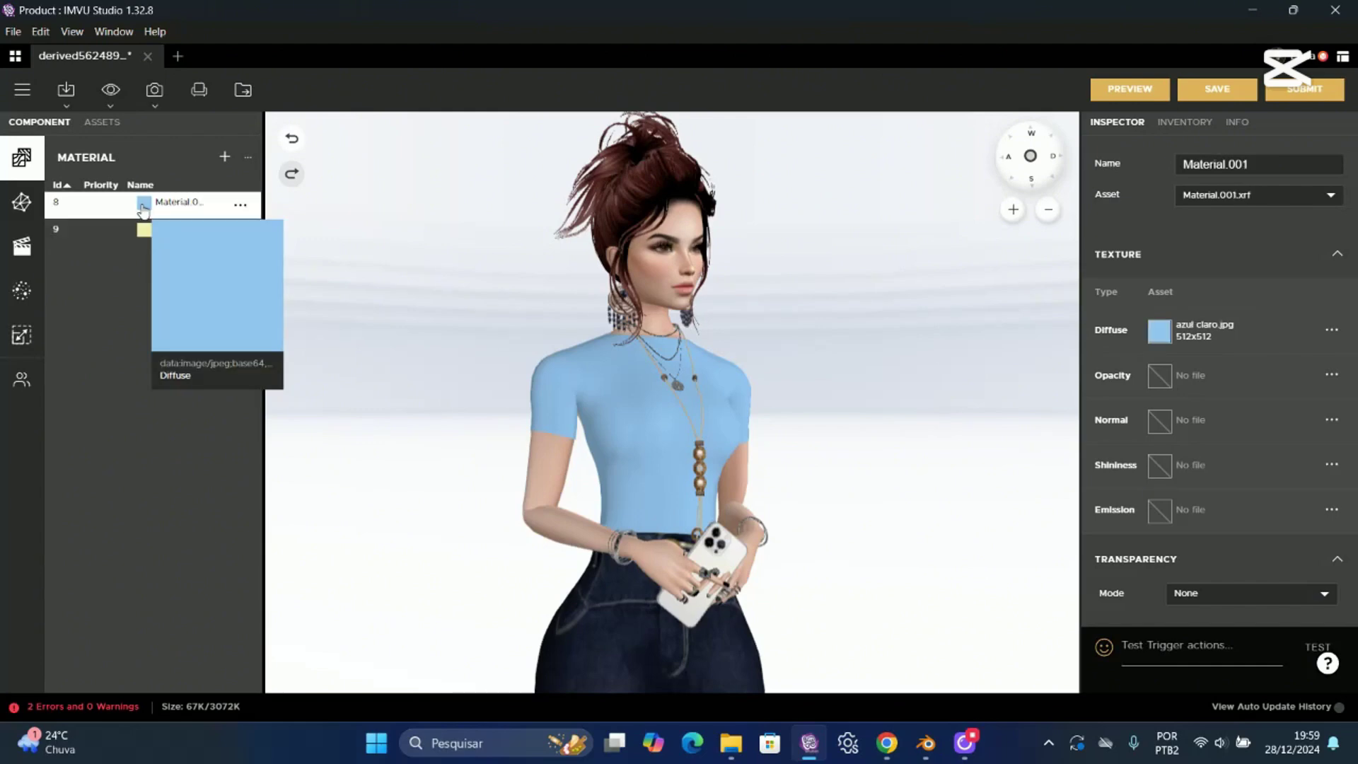
left_click(1162, 334)
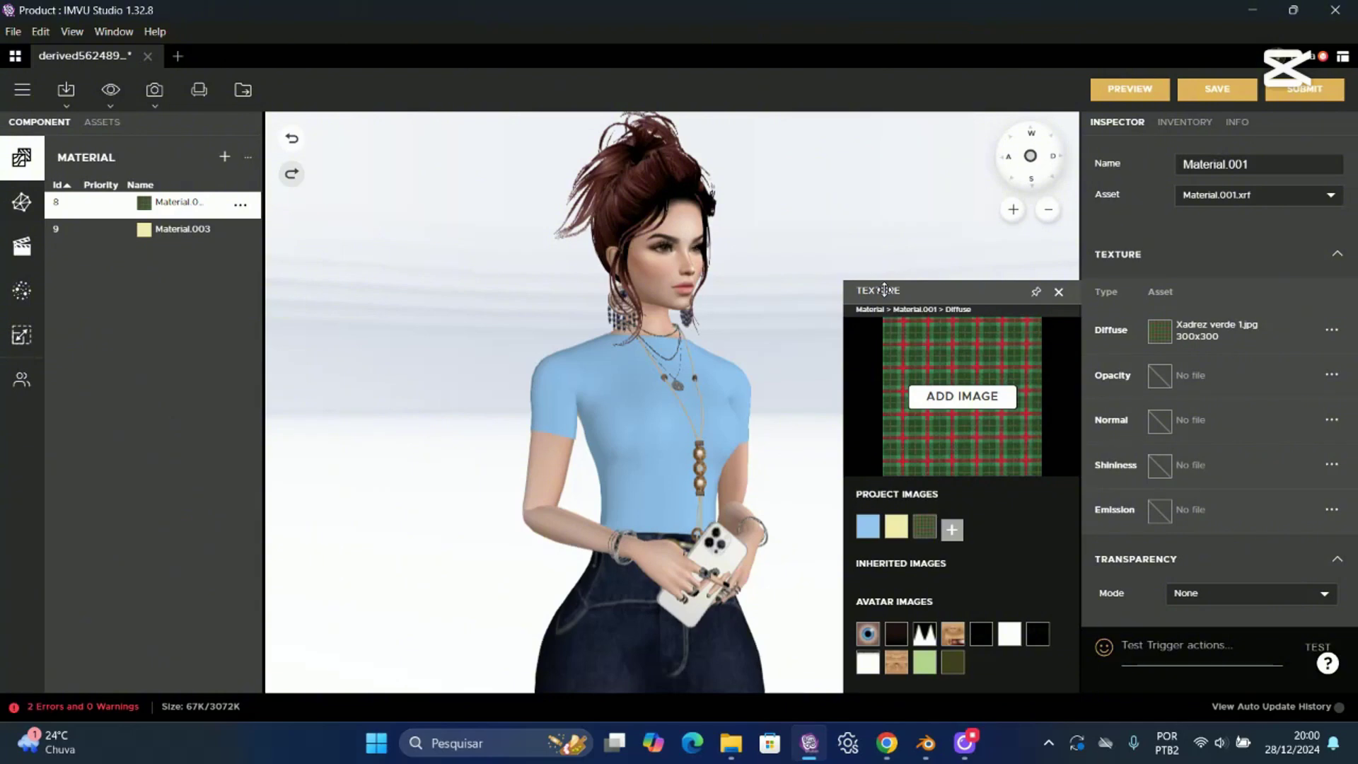
Apply Xadrez verde 1.jpg as the diffuse texture of Material.003, covering the back of the top as well.
left_click(142, 227)
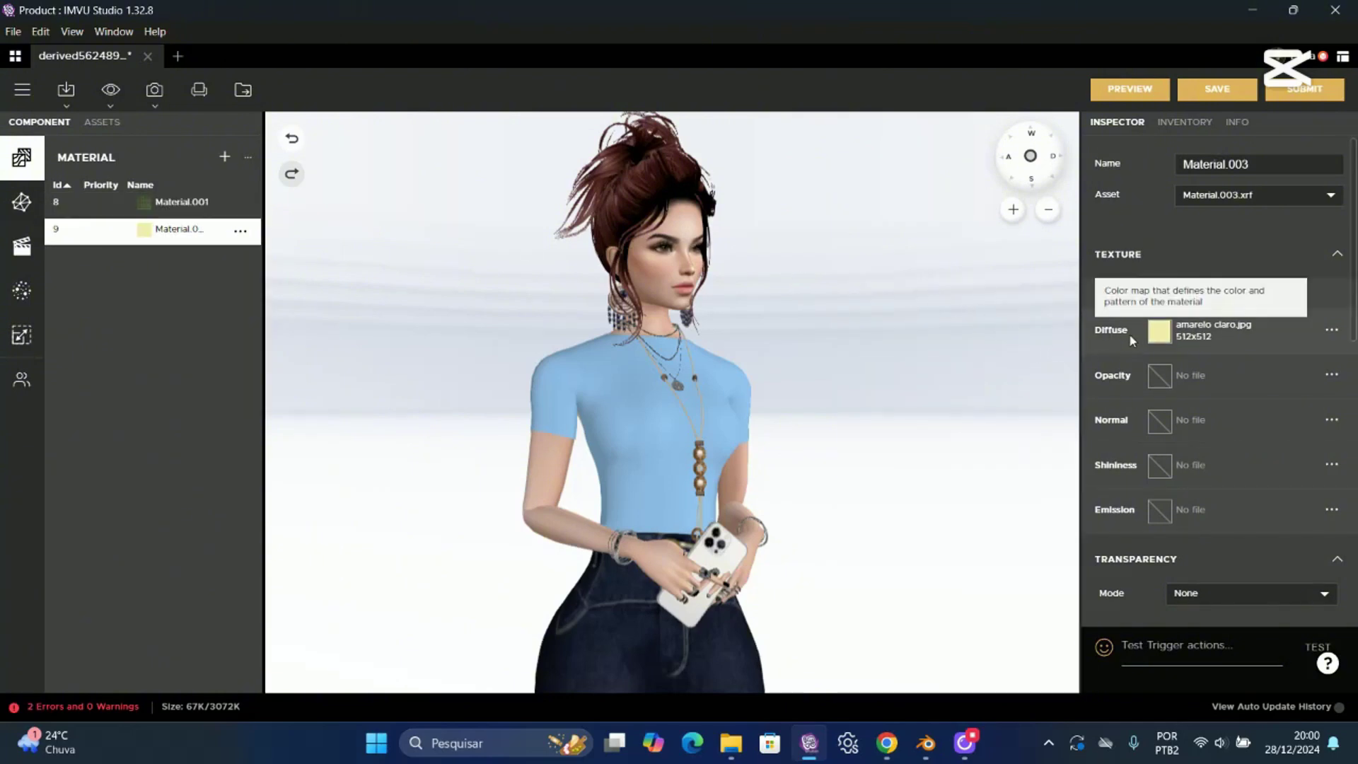
left_click_drag(923, 367, 736, 358)
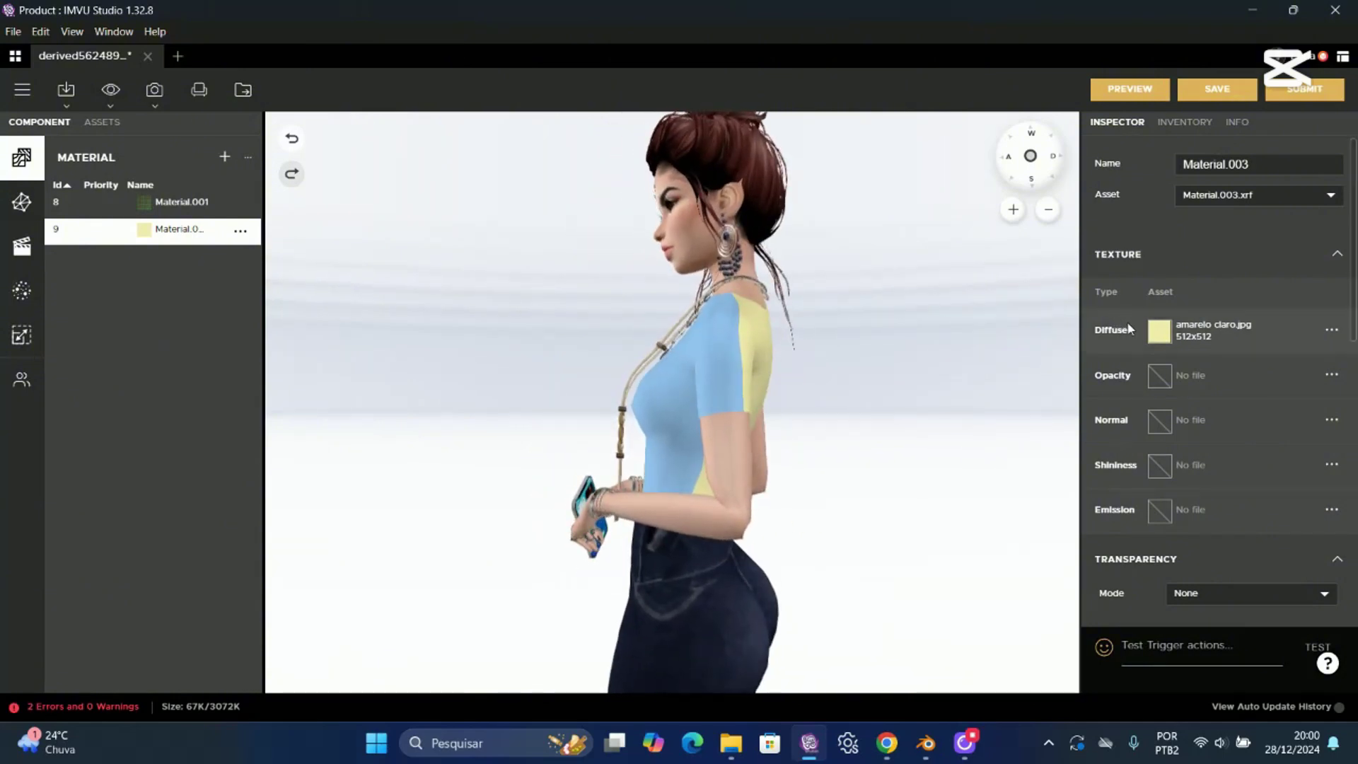
left_click(1160, 334)
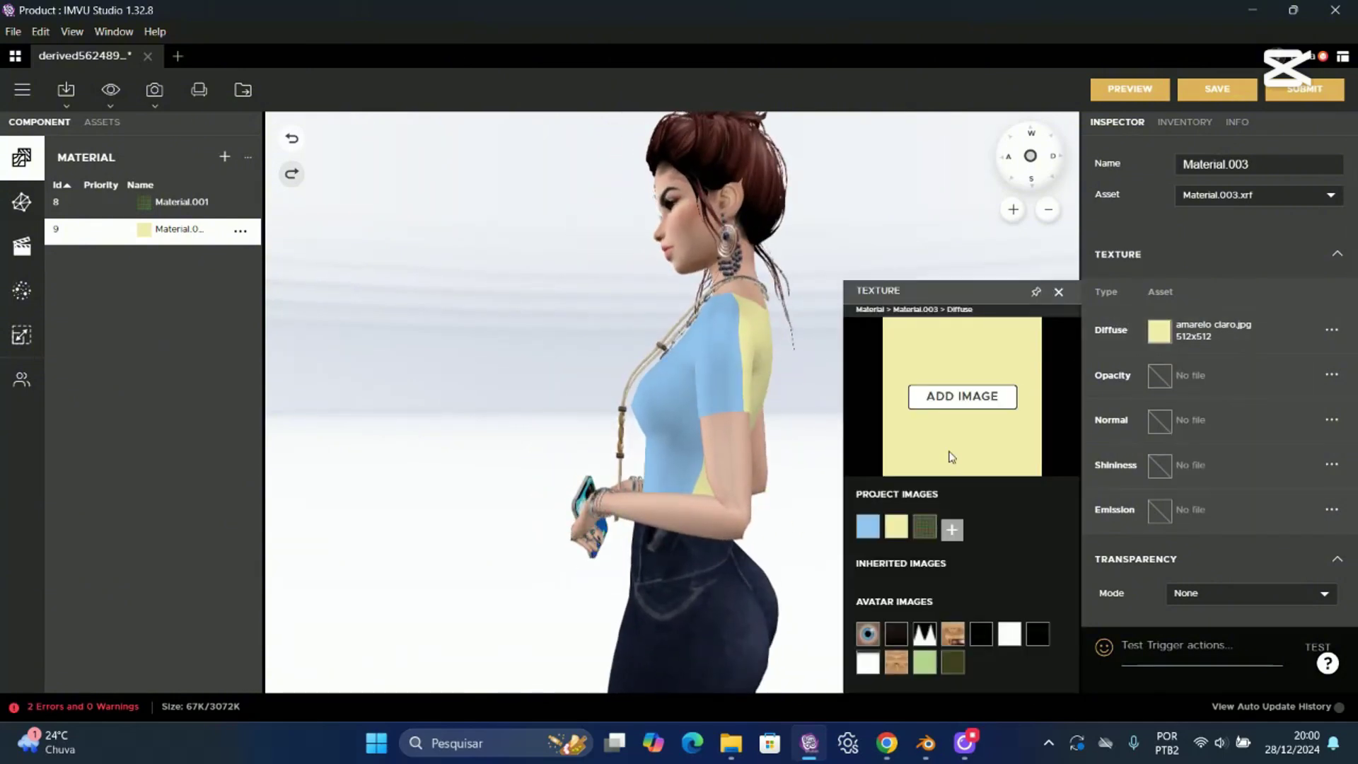
mouse_move(925, 532)
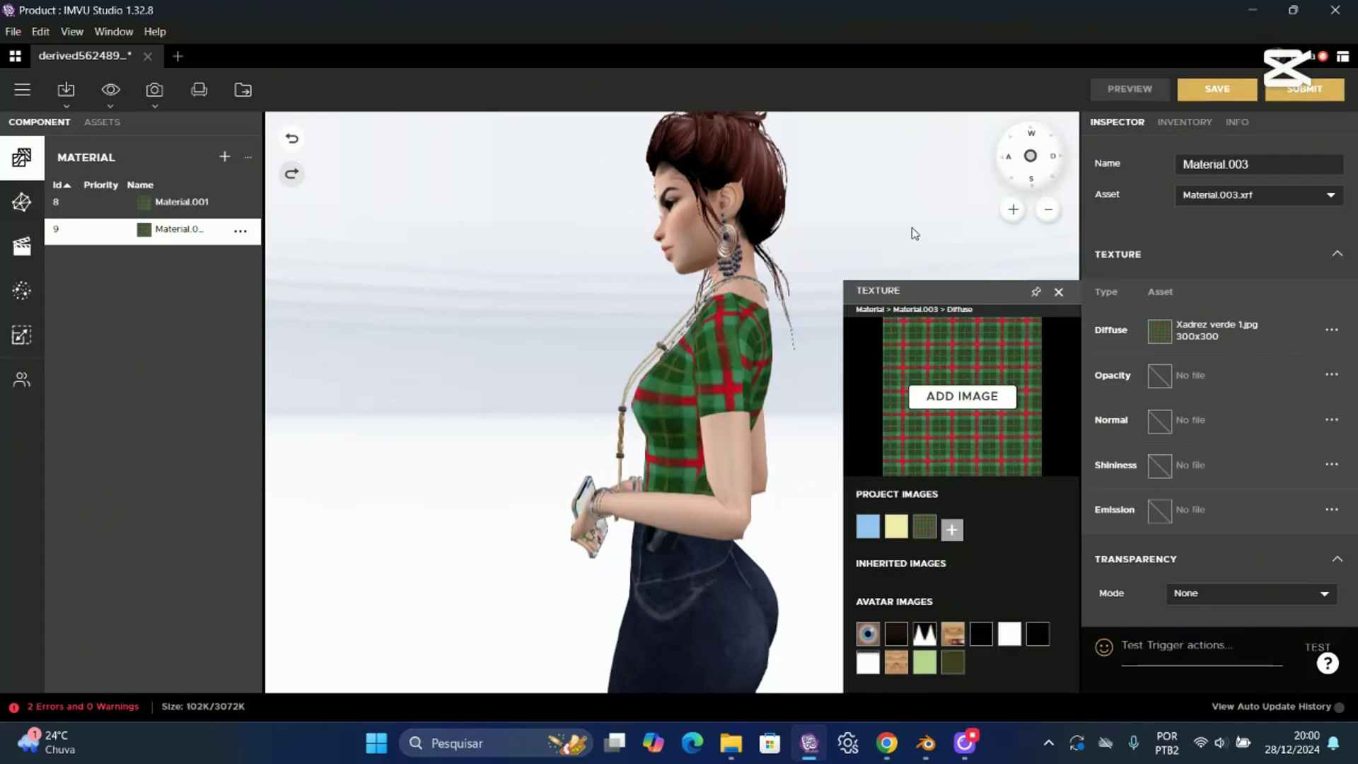
left_click_drag(911, 233, 542, 232)
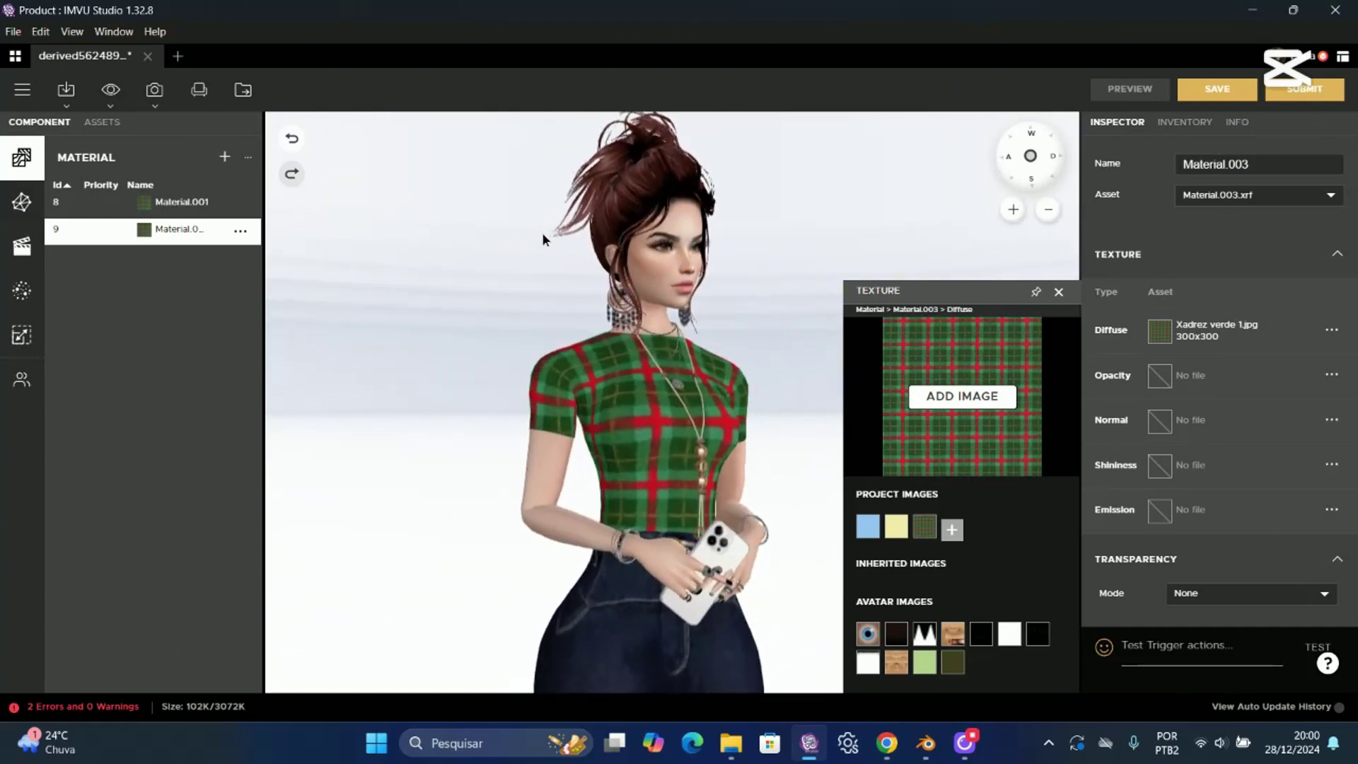
left_click(1058, 294)
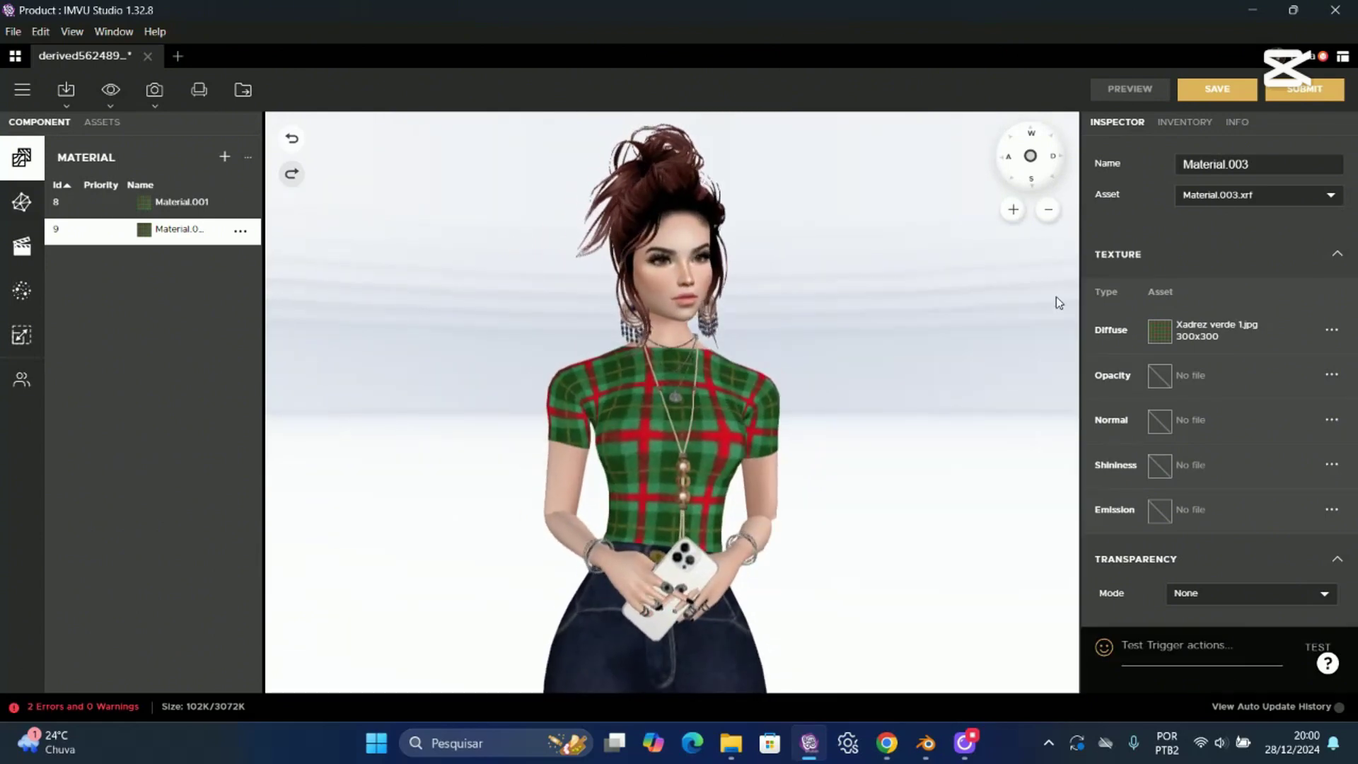
Apply a hand-on-hip pose from the Avatars inventory category and preview the top with the boho 1.jpeg and 1.png diffuse textures.
left_click(1160, 126)
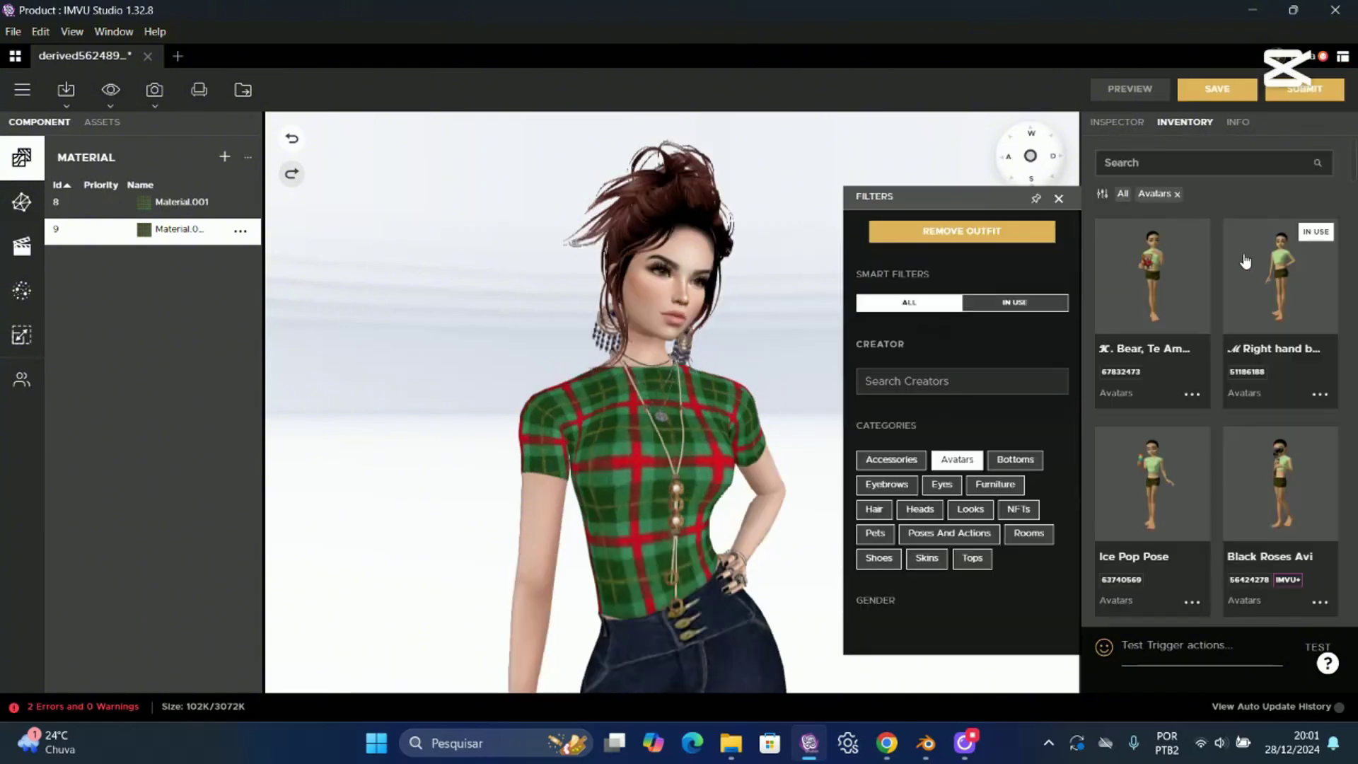
left_click_drag(796, 285, 566, 342)
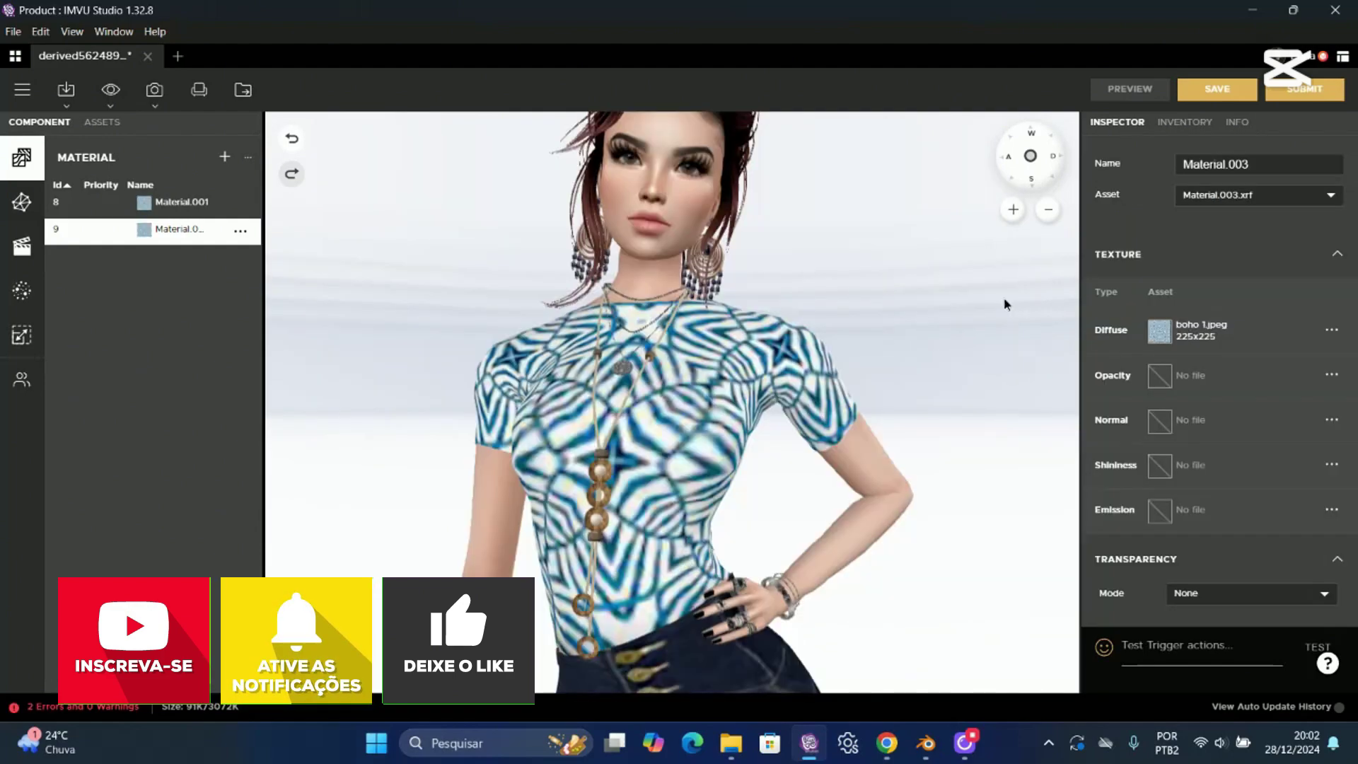
mouse_move(1004, 299)
left_mouse_down()
mouse_move(707, 322)
mouse_move(1009, 312)
left_mouse_up()
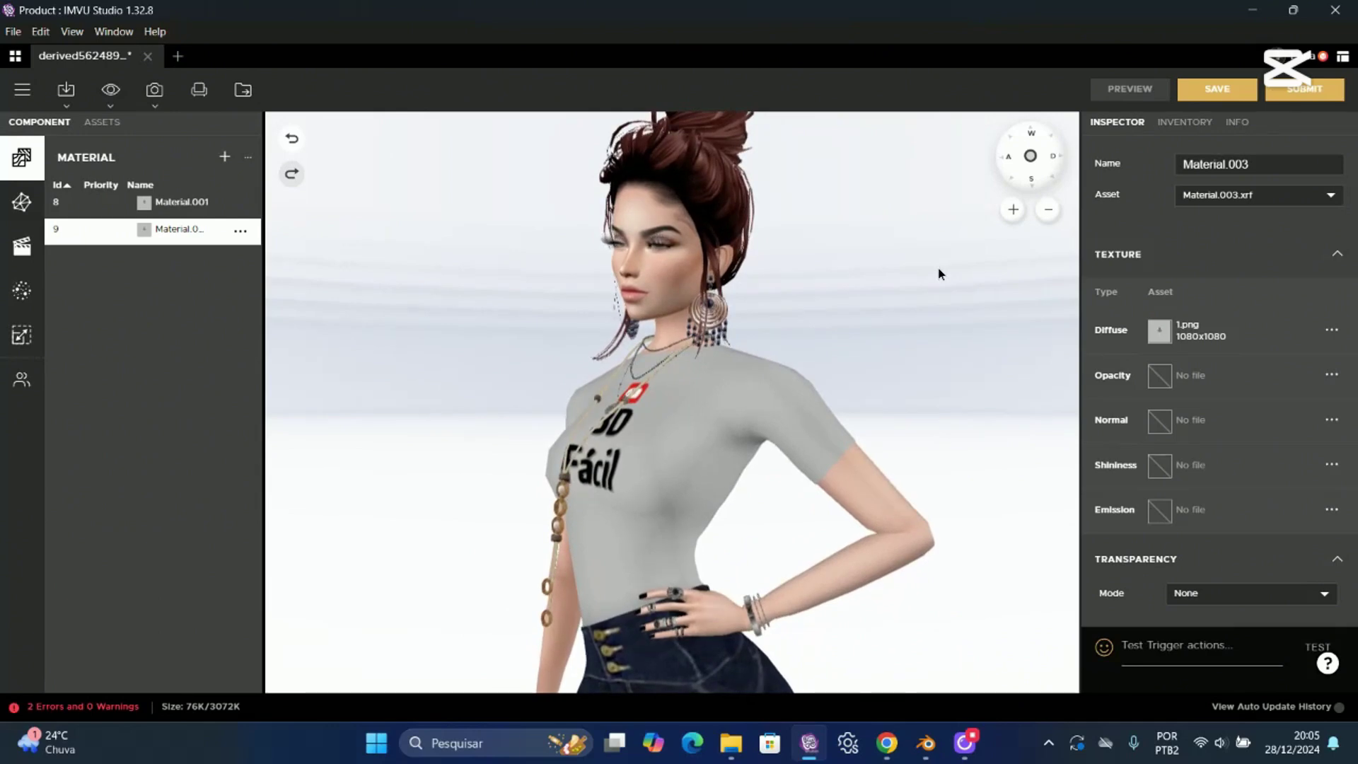
left_click_drag(940, 274, 1009, 273)
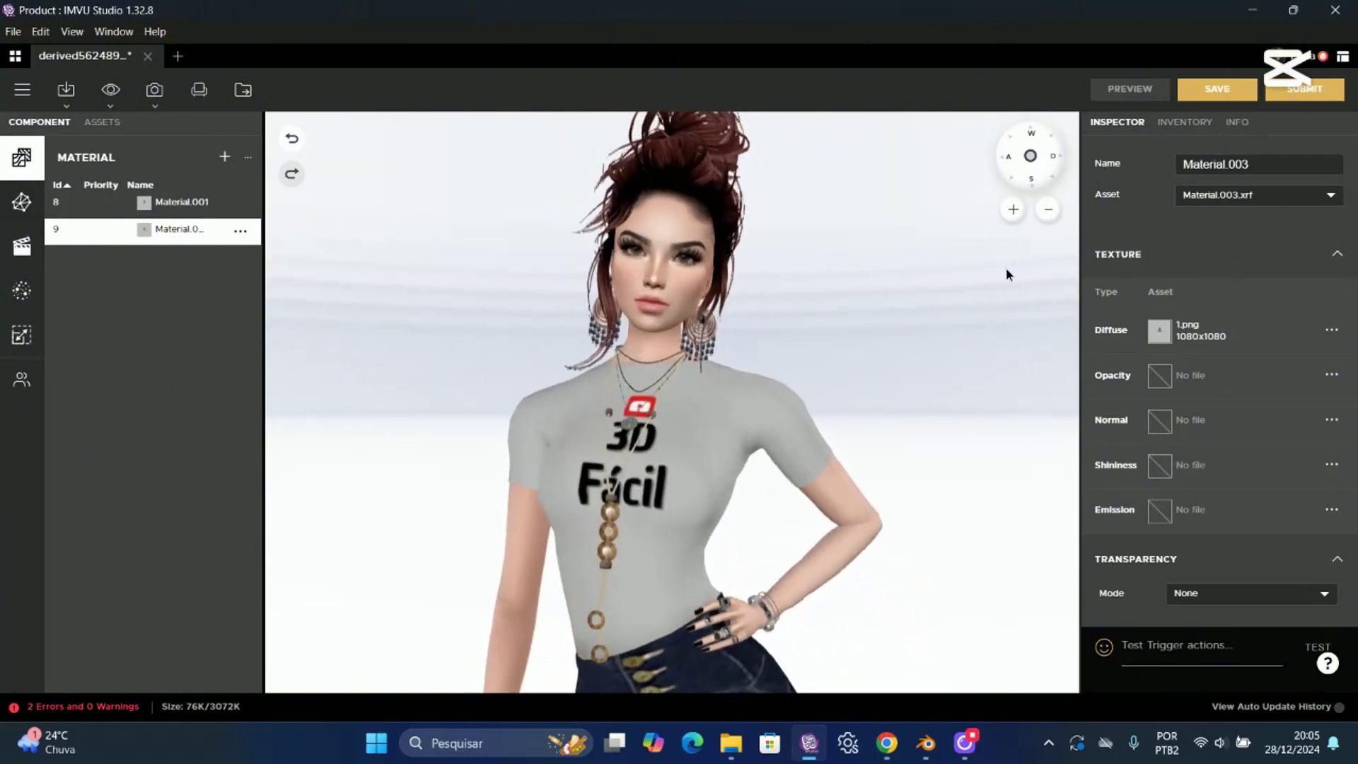